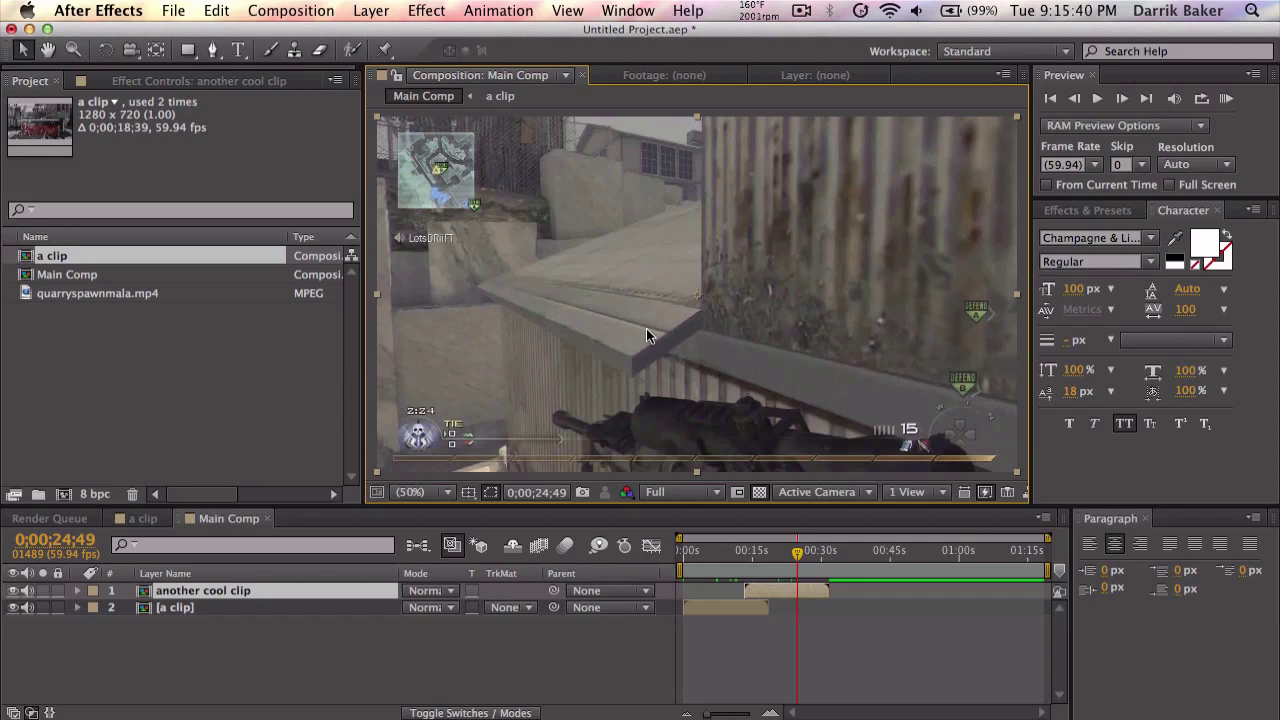
Switch to Chrome and scroll the YouTube page to the CMVII montage.
key(ctrl+Right)
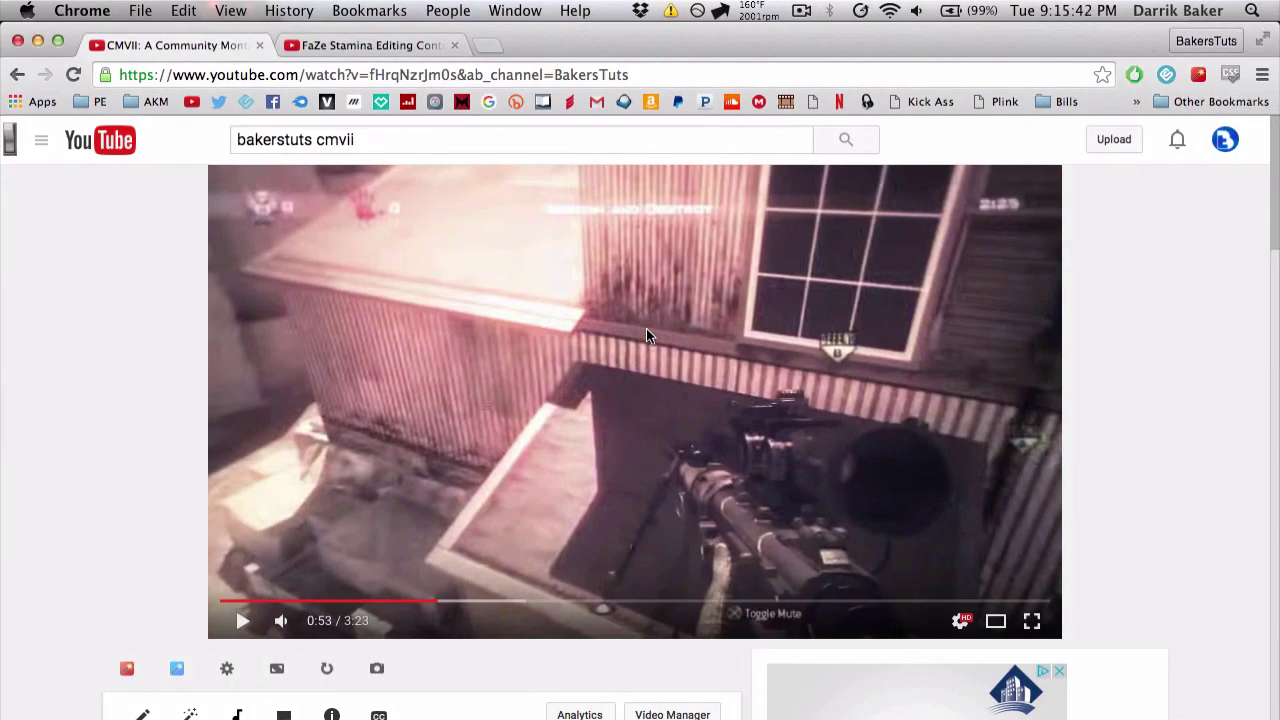
scroll(418, 435, down, 5)
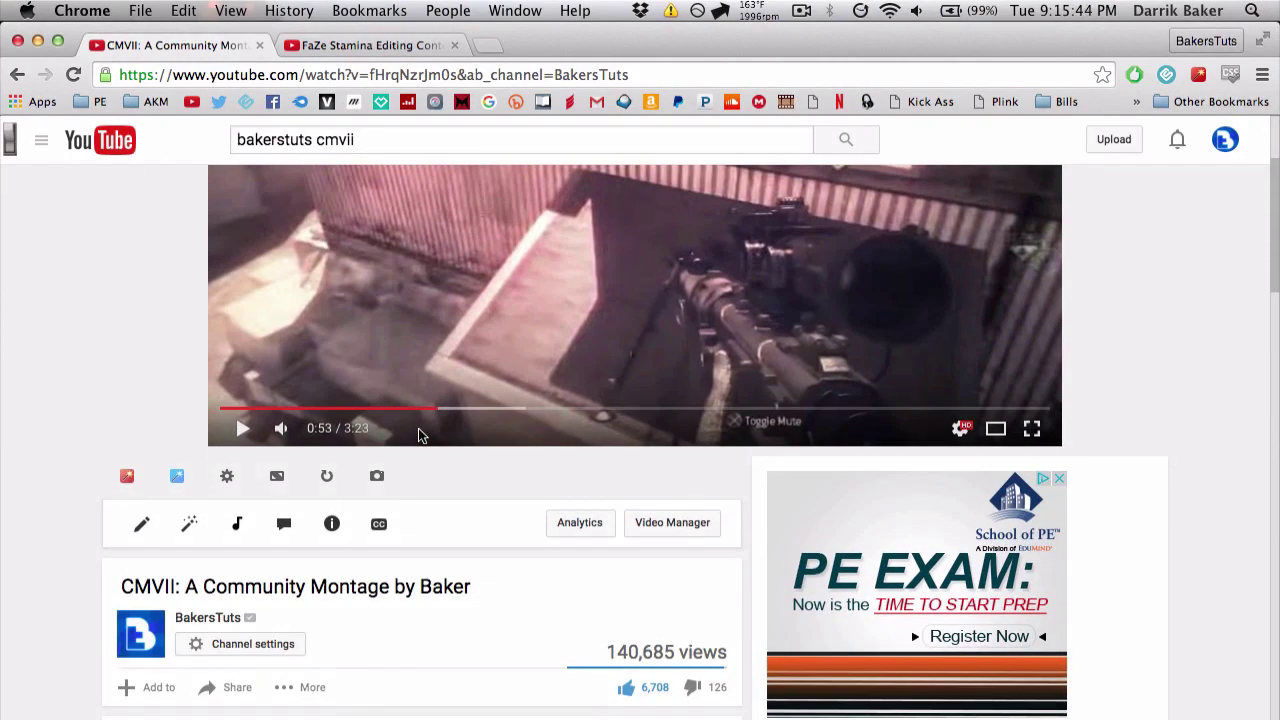
scroll(418, 435, up, 5)
scroll(418, 435, up, 1)
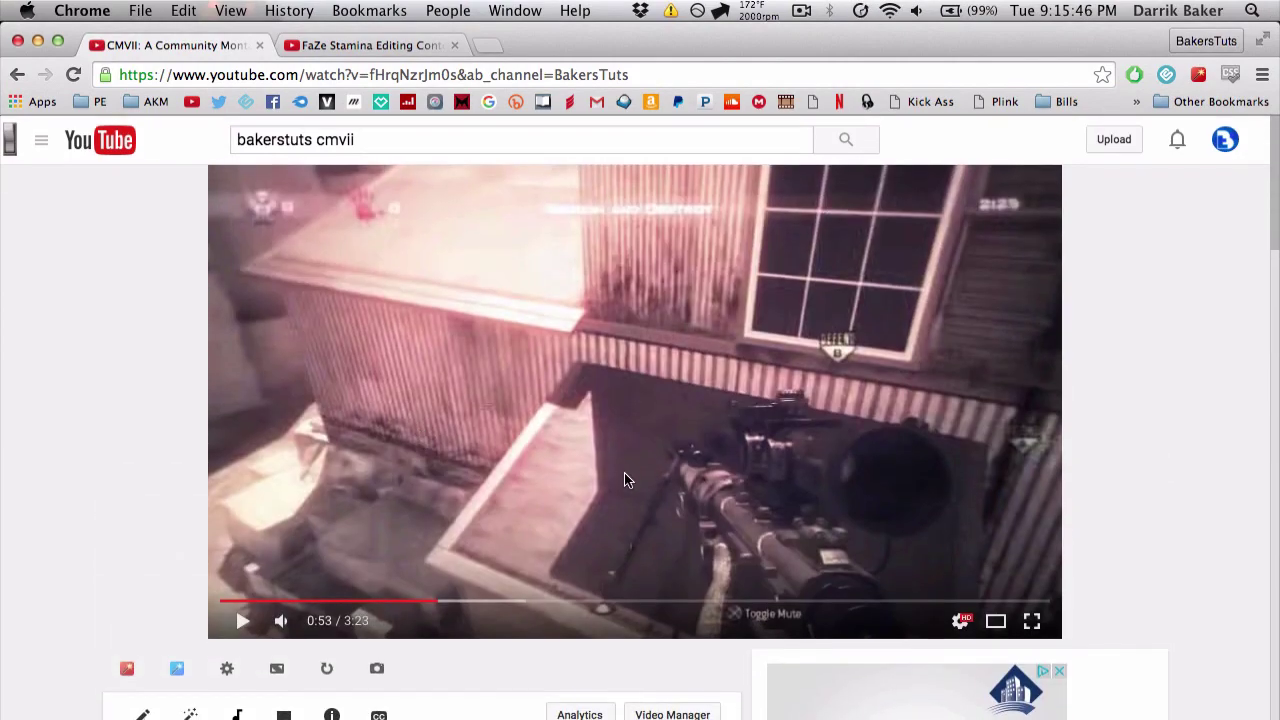
Play the CMVII montage, jump back to 0:56 and pause it at 0:57.
click(238, 625)
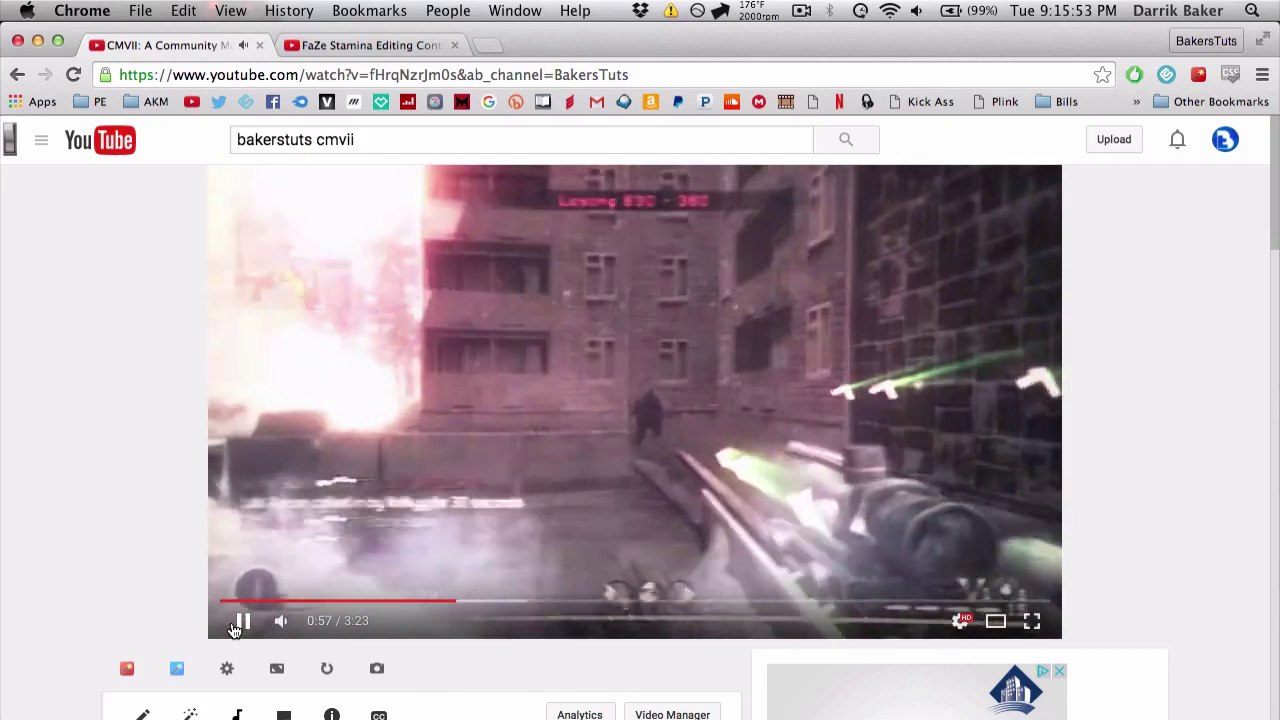
click(455, 585)
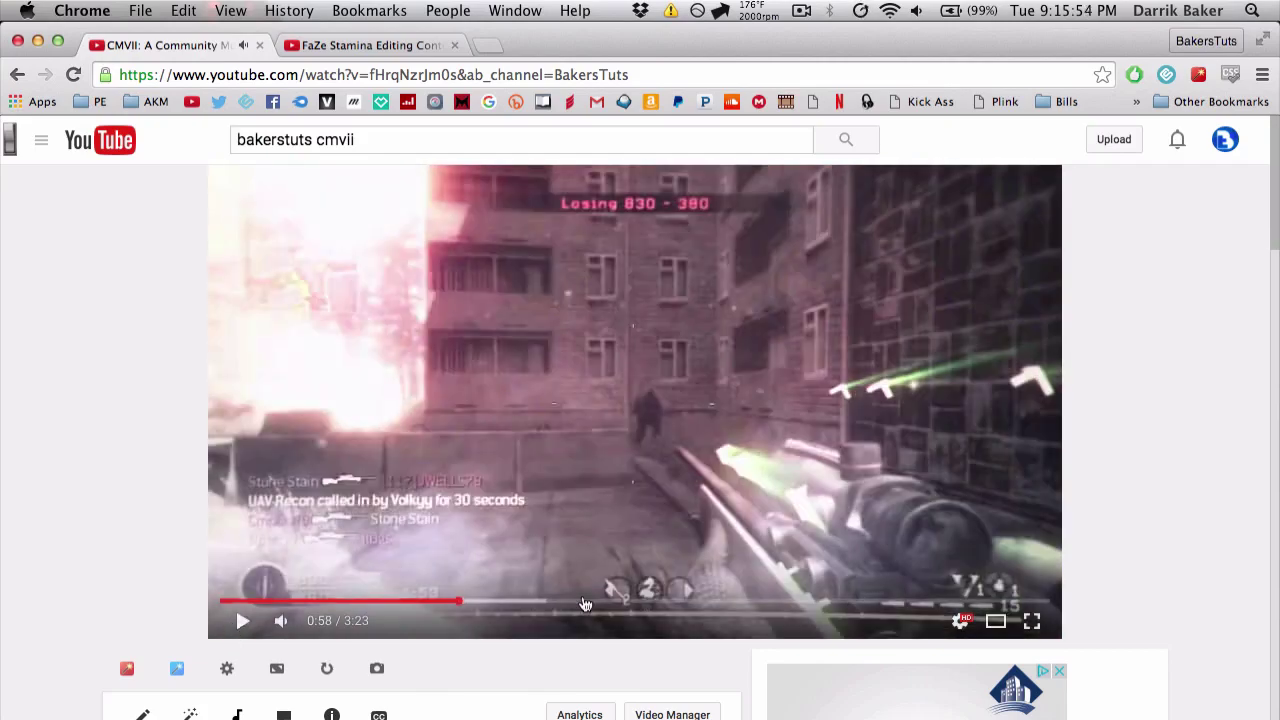
click(451, 602)
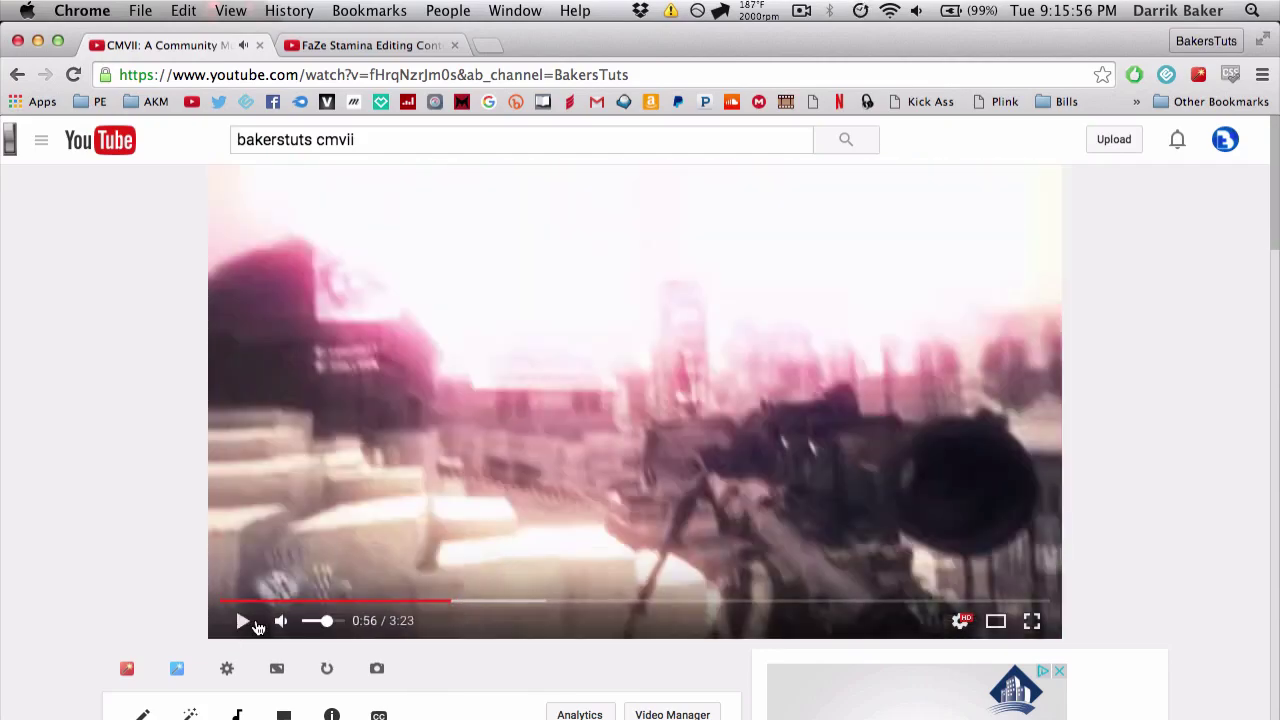
click(244, 622)
click(244, 622)
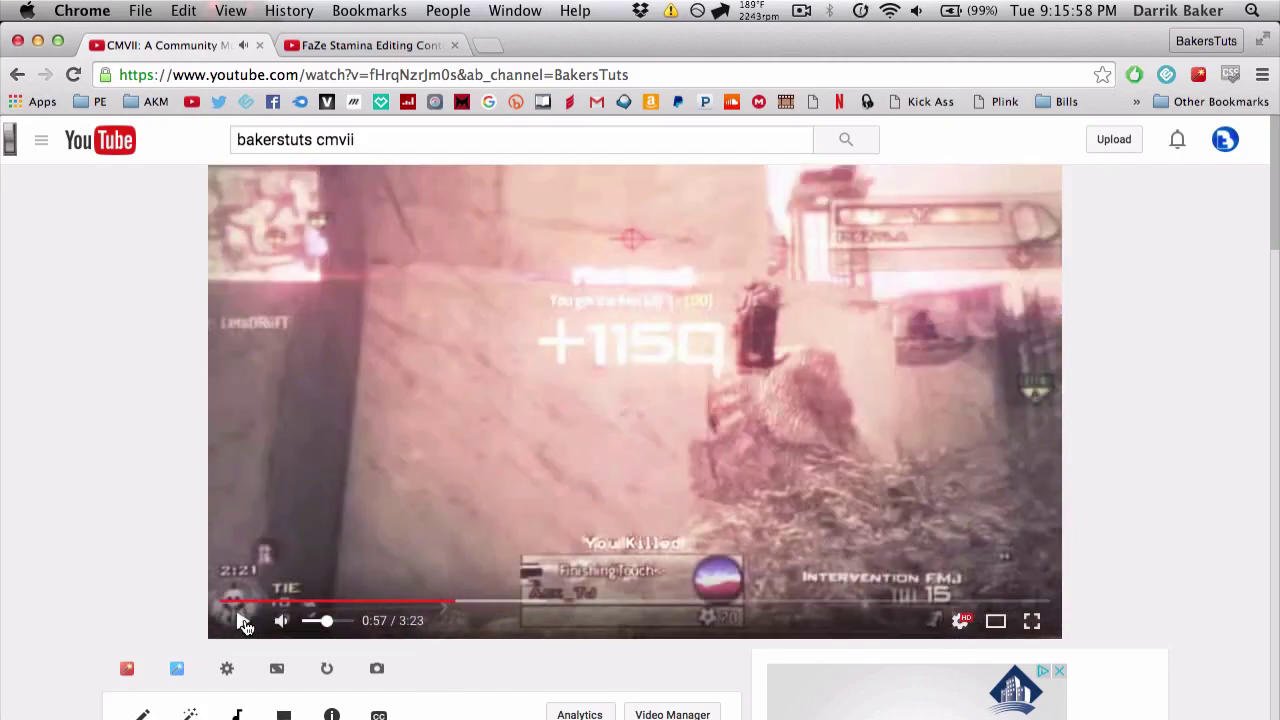
scroll(452, 393, down, 6)
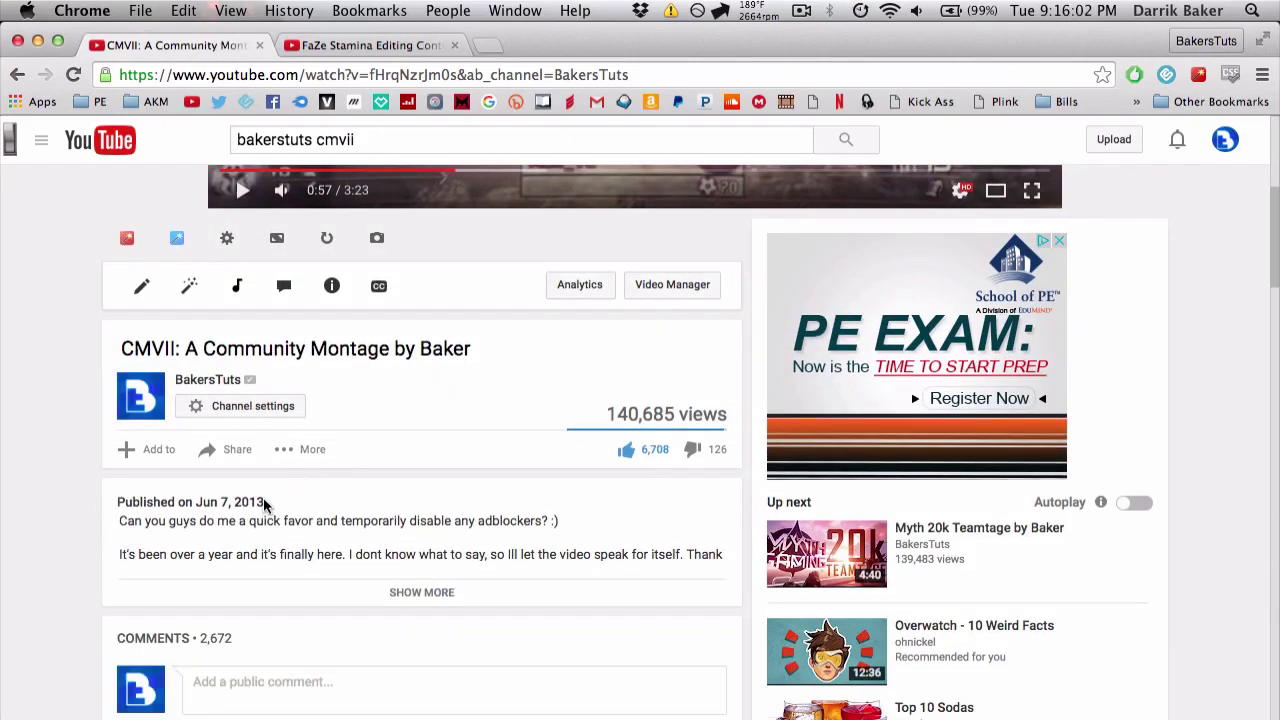
scroll(423, 398, up, 2)
scroll(509, 475, up, 1)
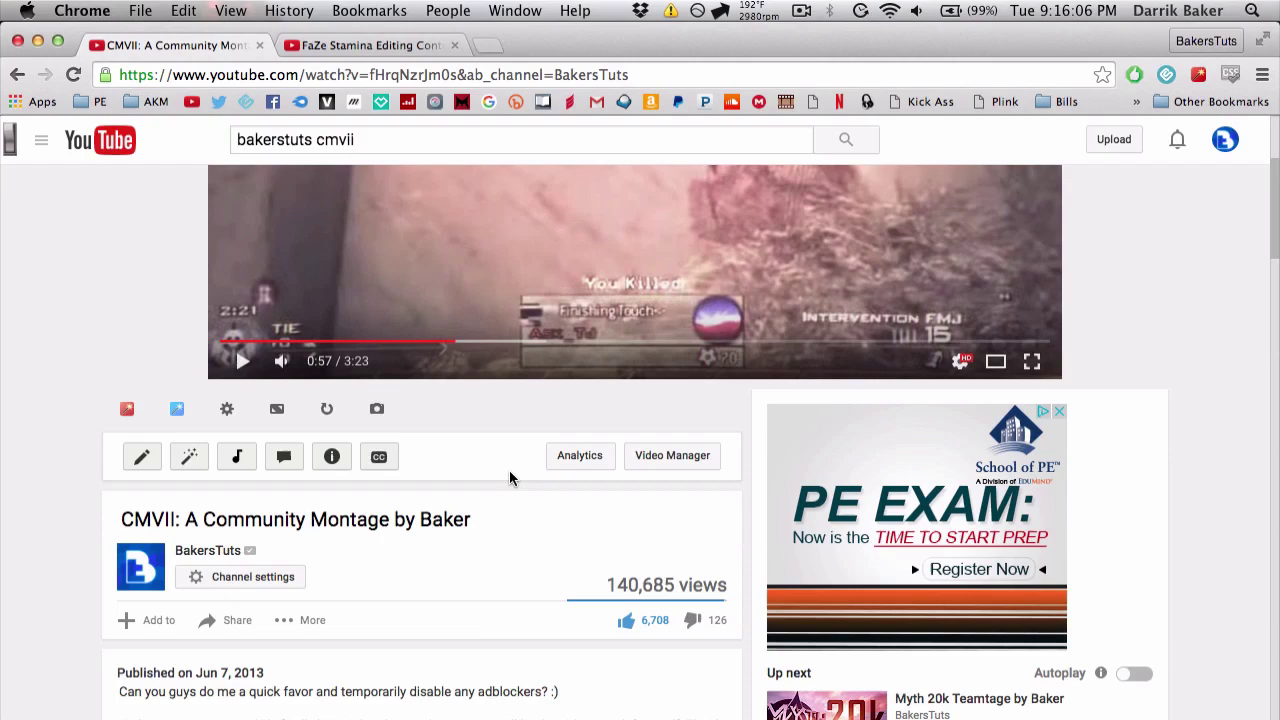
scroll(509, 478, up, 5)
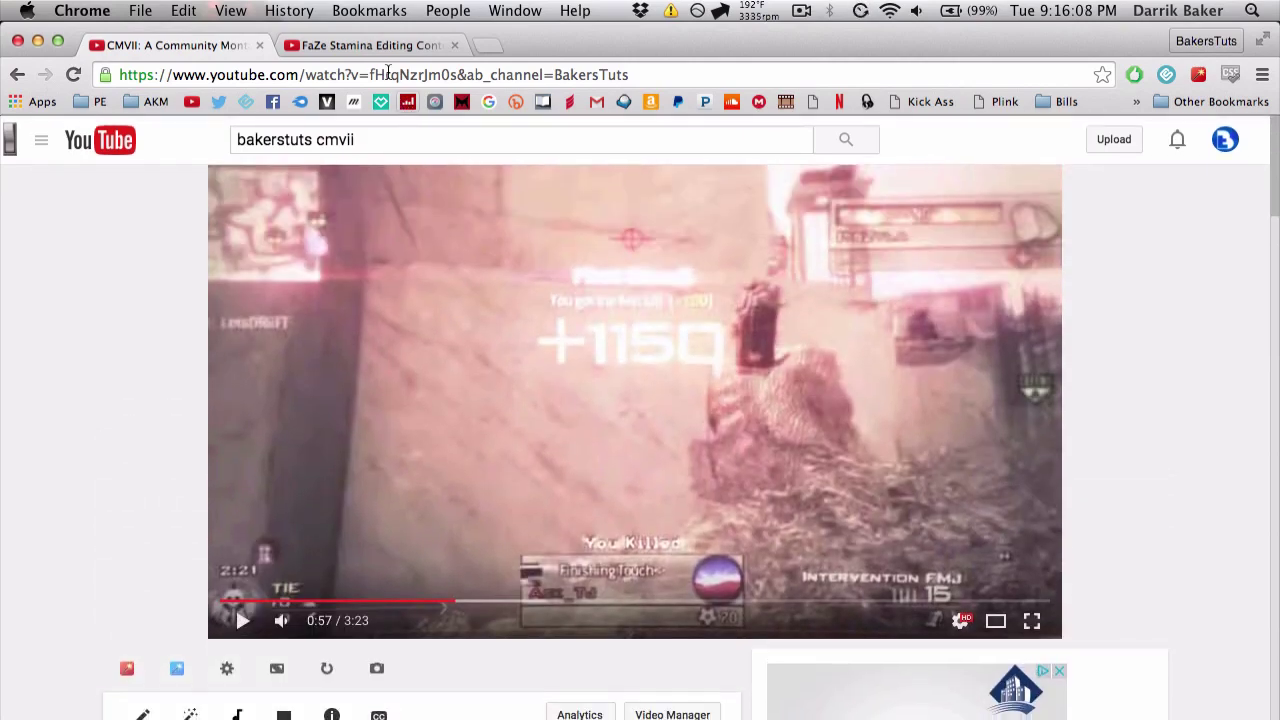
Open the FaZe Stamina Editing Contest Entry video and scroll its description noting vertigo at 0:38.
click(375, 47)
scroll(410, 440, down, 5)
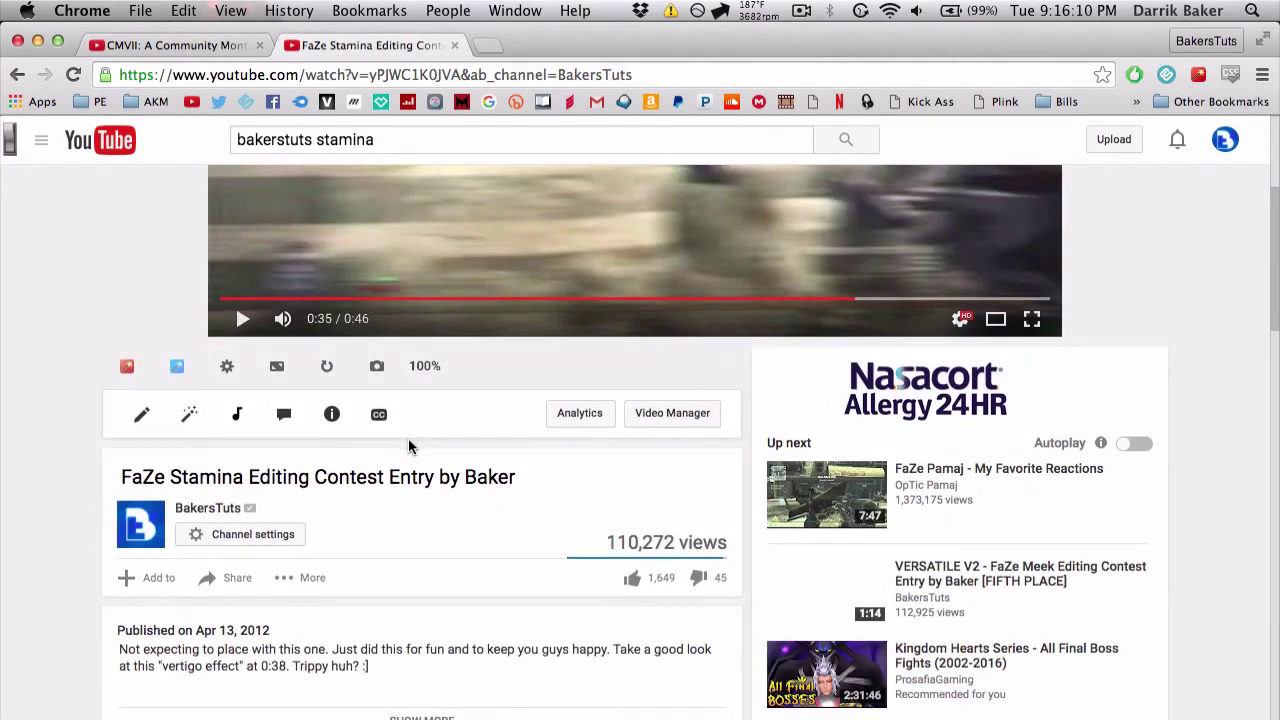
scroll(428, 491, down, 1)
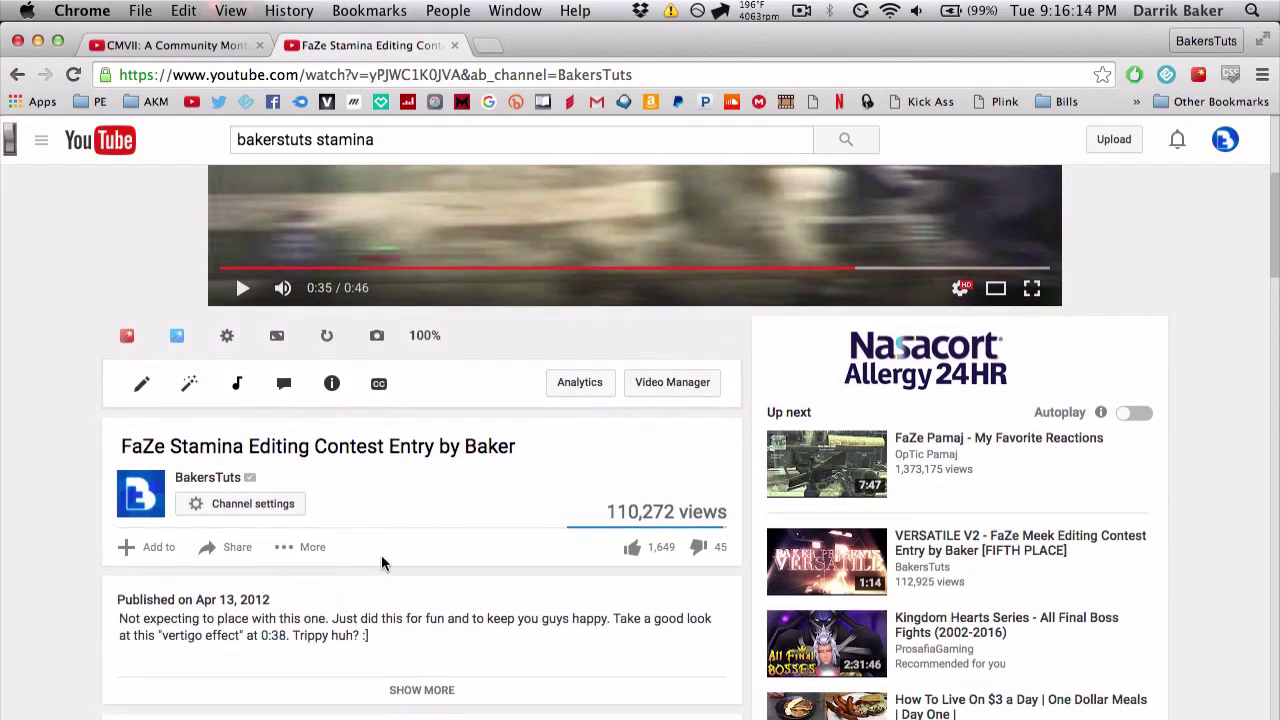
scroll(440, 531, up, 5)
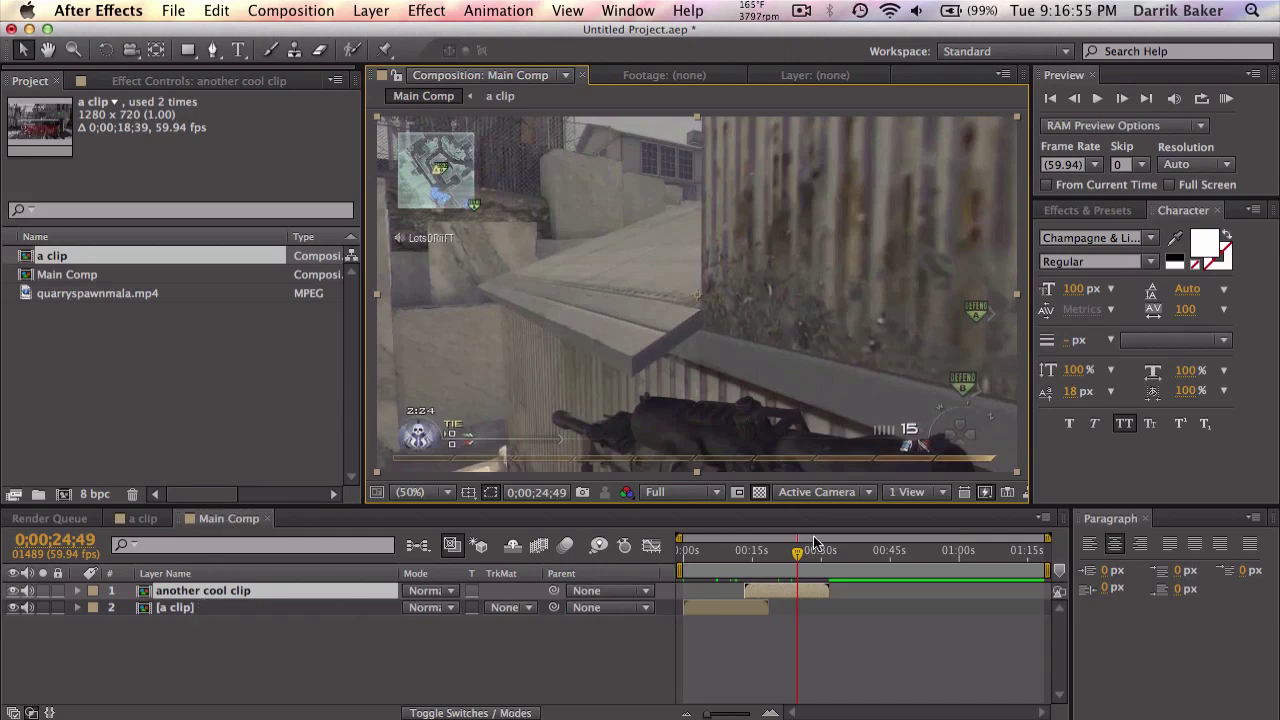
Scrub the Main Comp playhead to the sniper-scope frame at 0;00;27;00.
drag(797, 553, 806, 558)
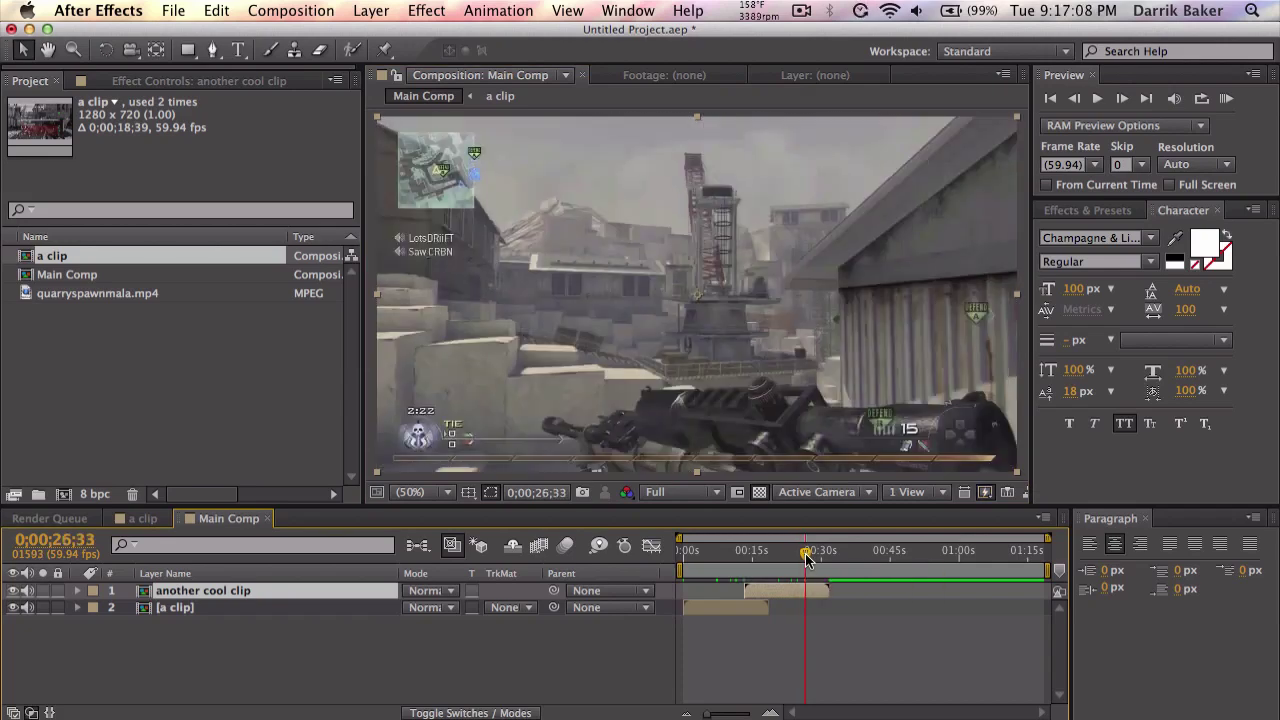
drag(806, 558, 810, 560)
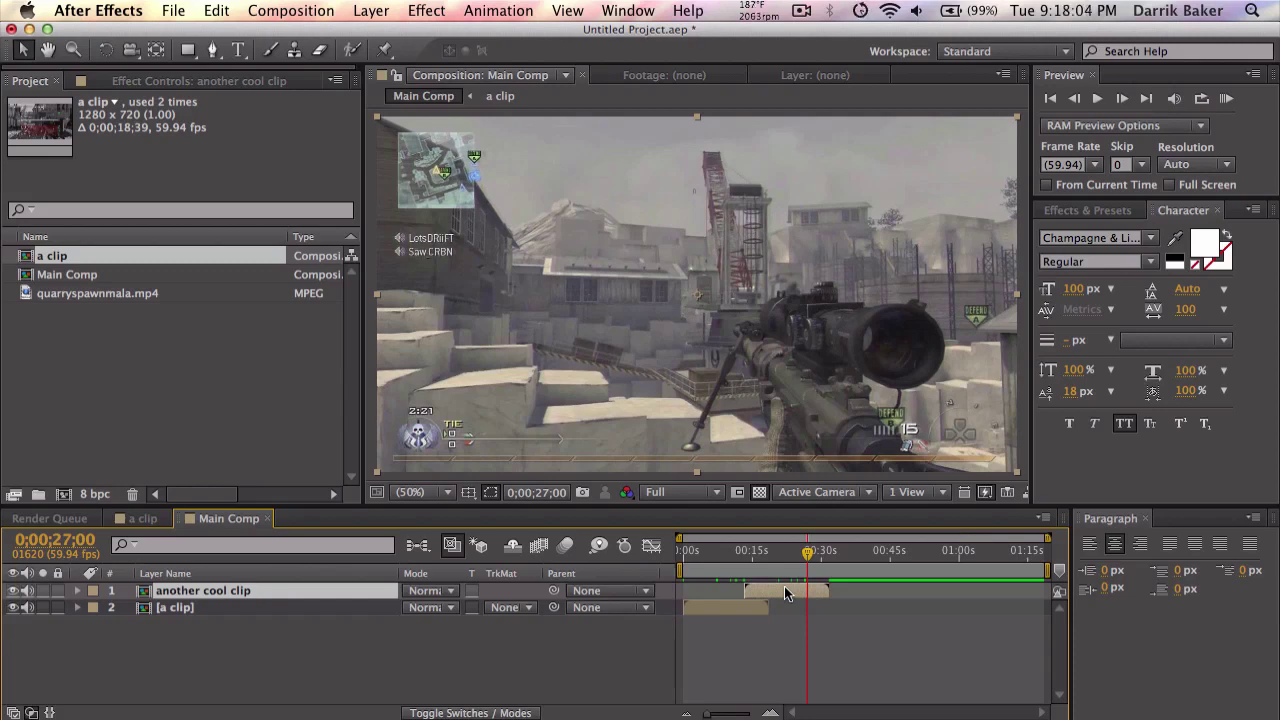
Open the a clip precomp and resize it to 1920 x 1080 with aspect ratio locked.
double_click(784, 593)
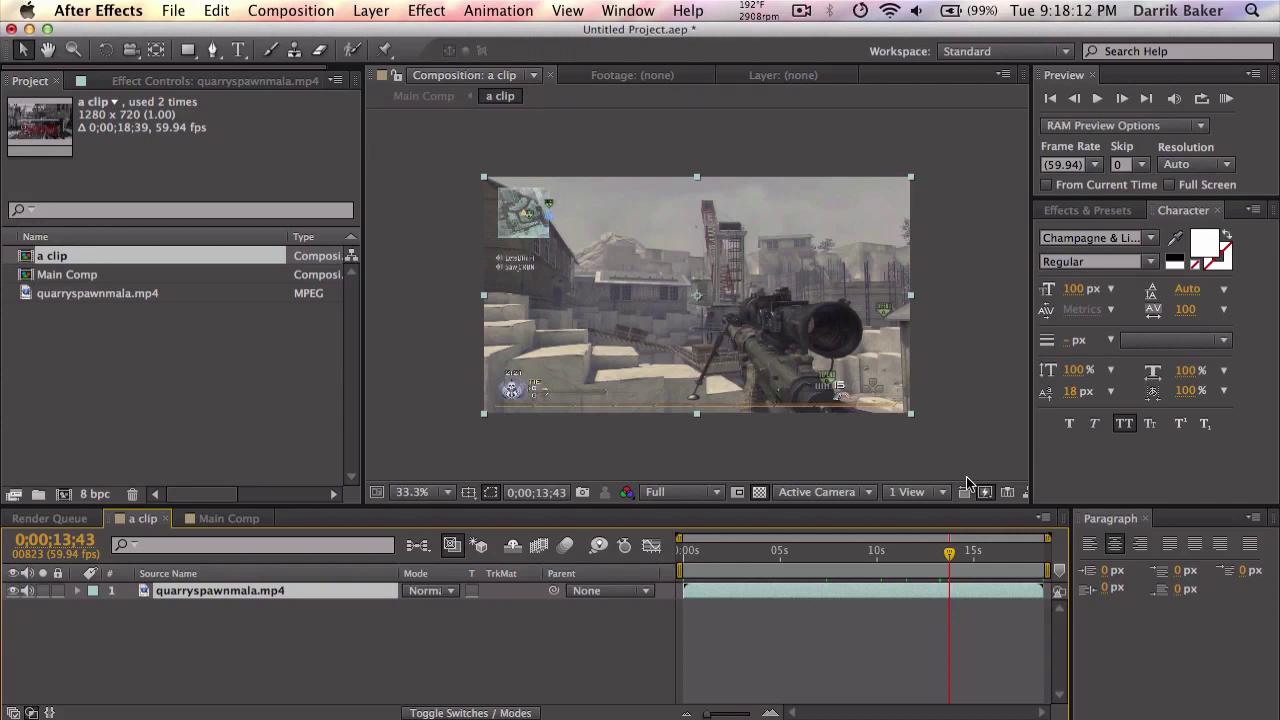
click(285, 10)
click(337, 64)
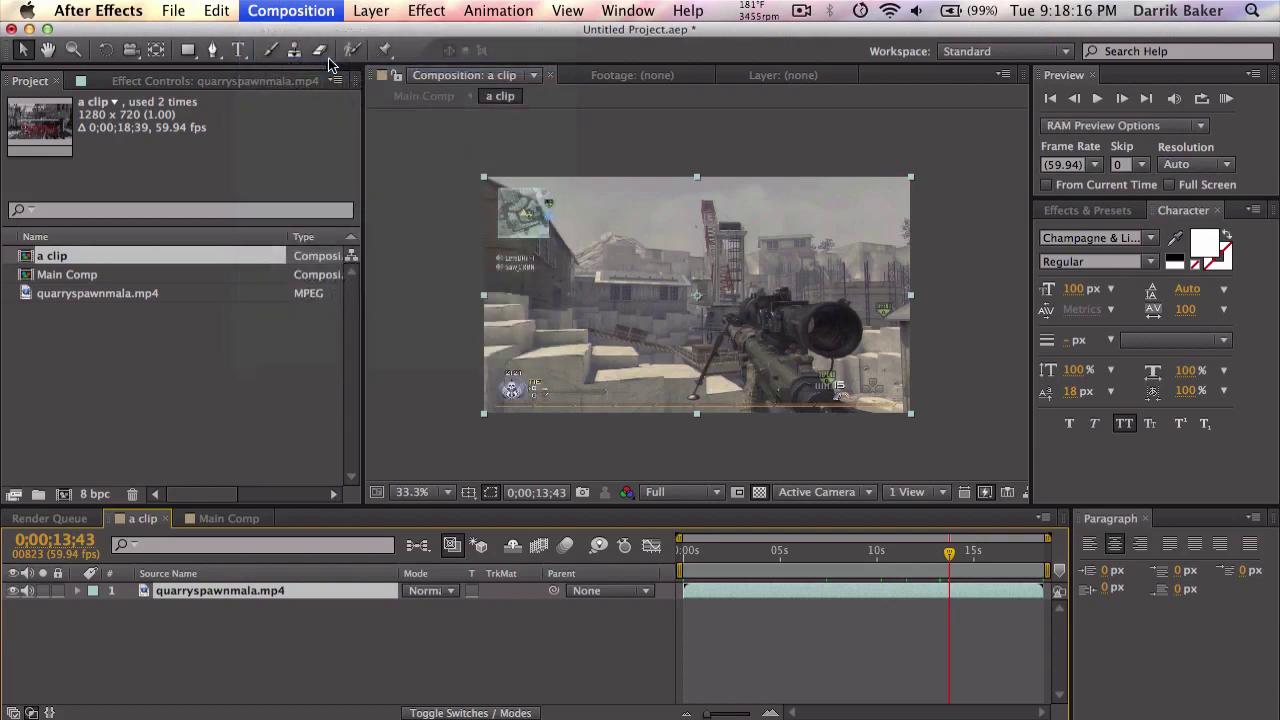
click(435, 258)
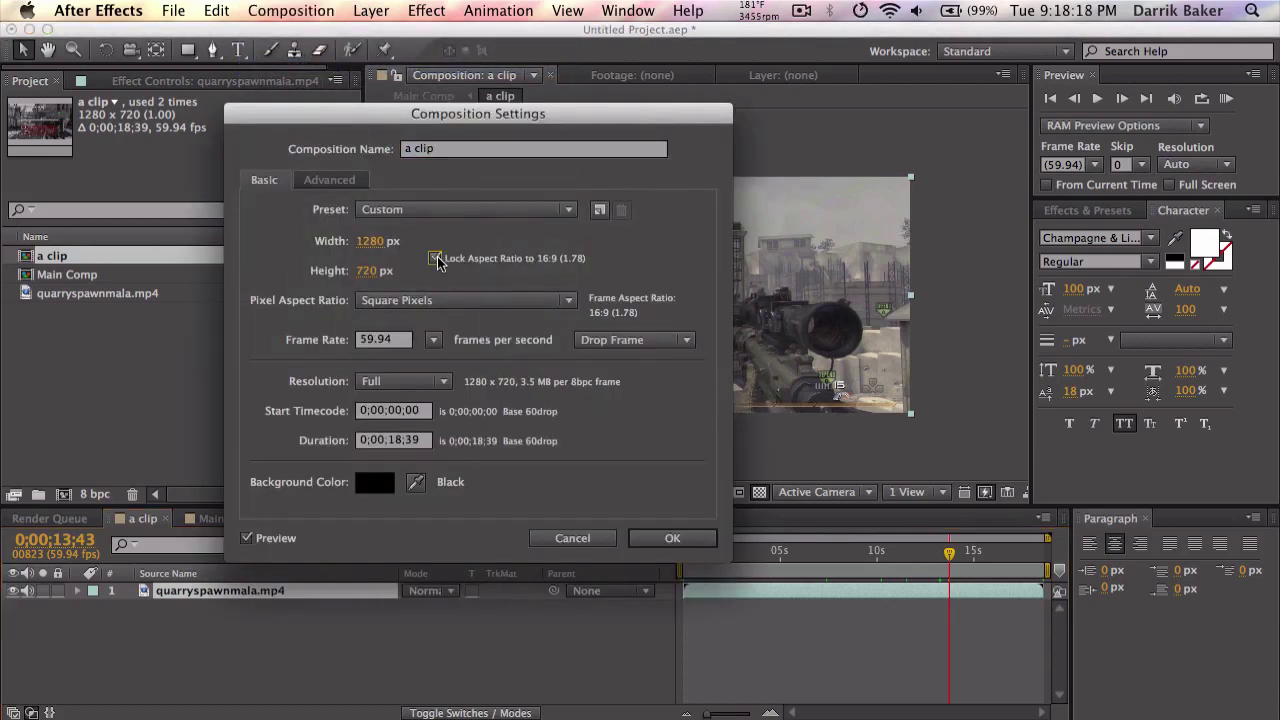
click(374, 241)
click(390, 241)
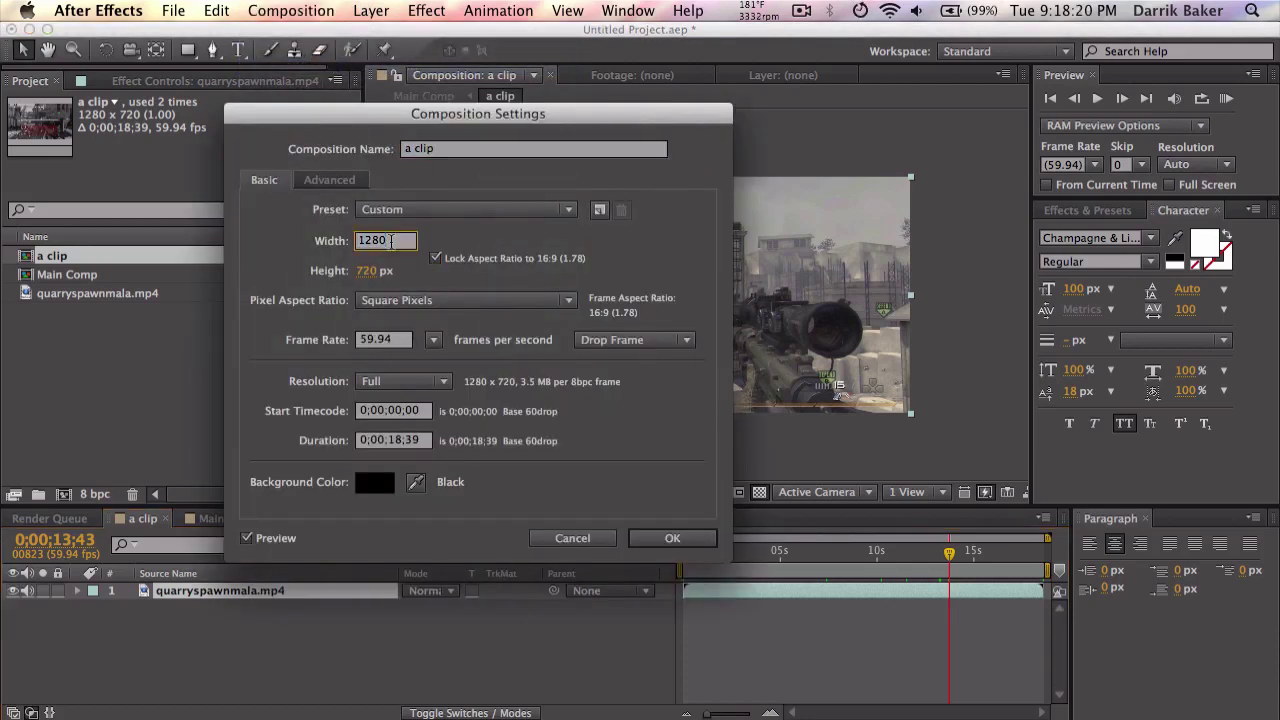
key(BackSpace)
key(BackSpace)
key(BackSpace)
key(BackSpace)
text(1920)
click(470, 242)
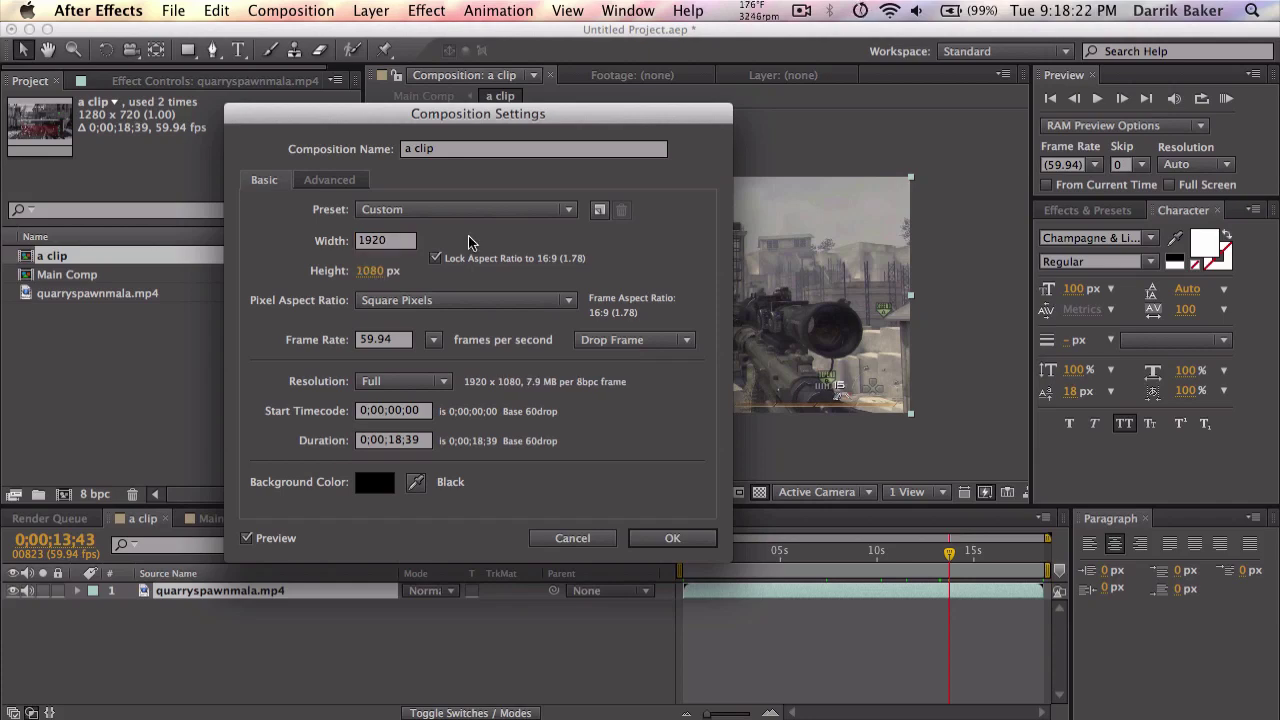
click(685, 538)
Find Motion Tile in Effects & Presets and apply it to the gameplay clip.
click(1090, 210)
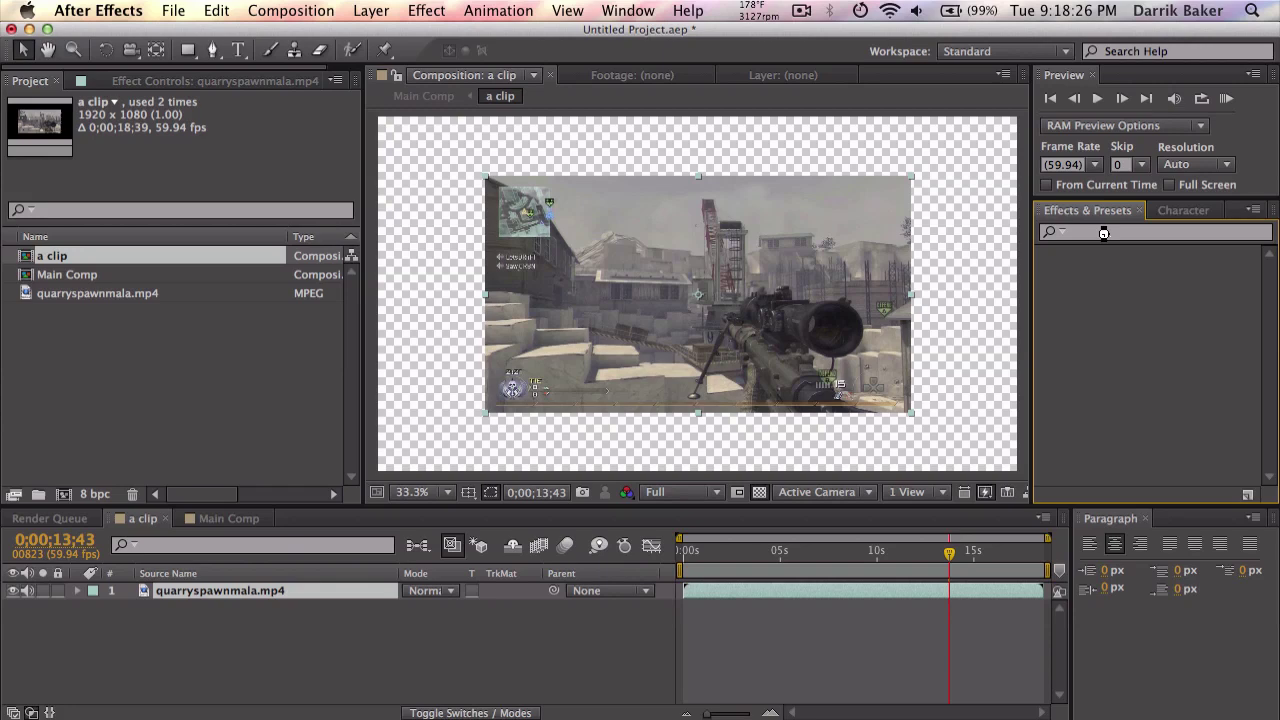
click(1095, 235)
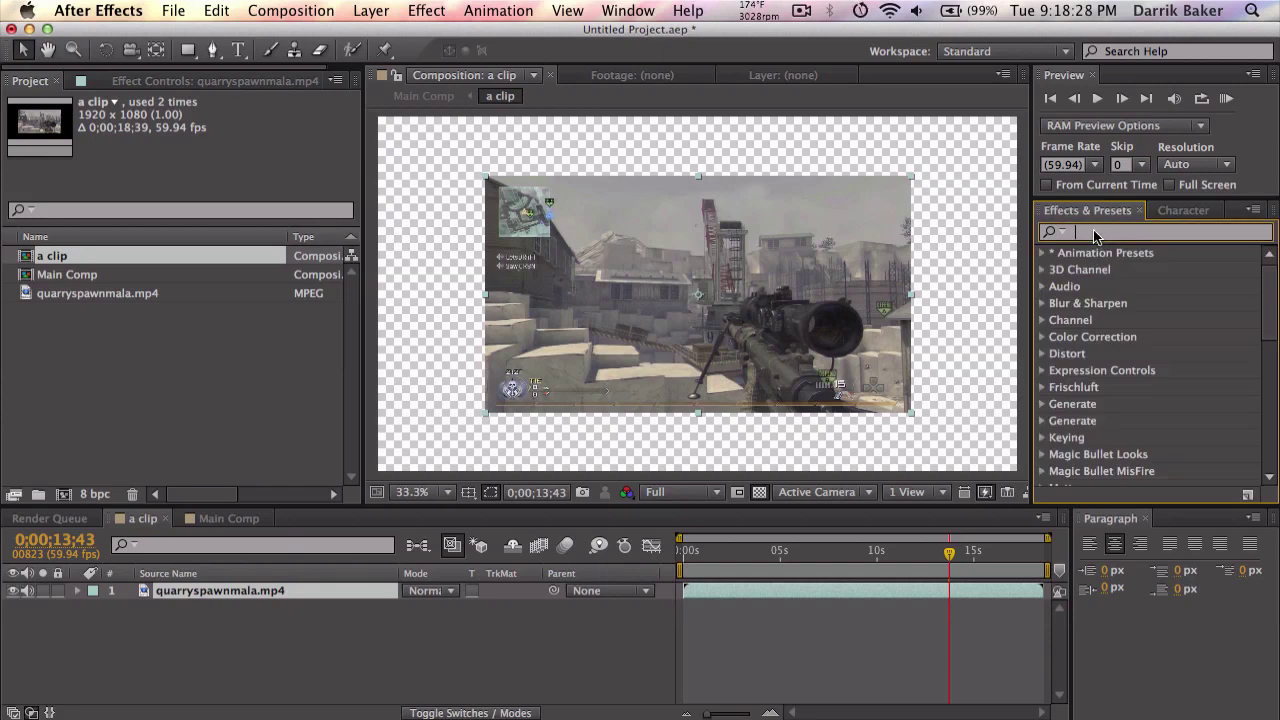
text(motion t)
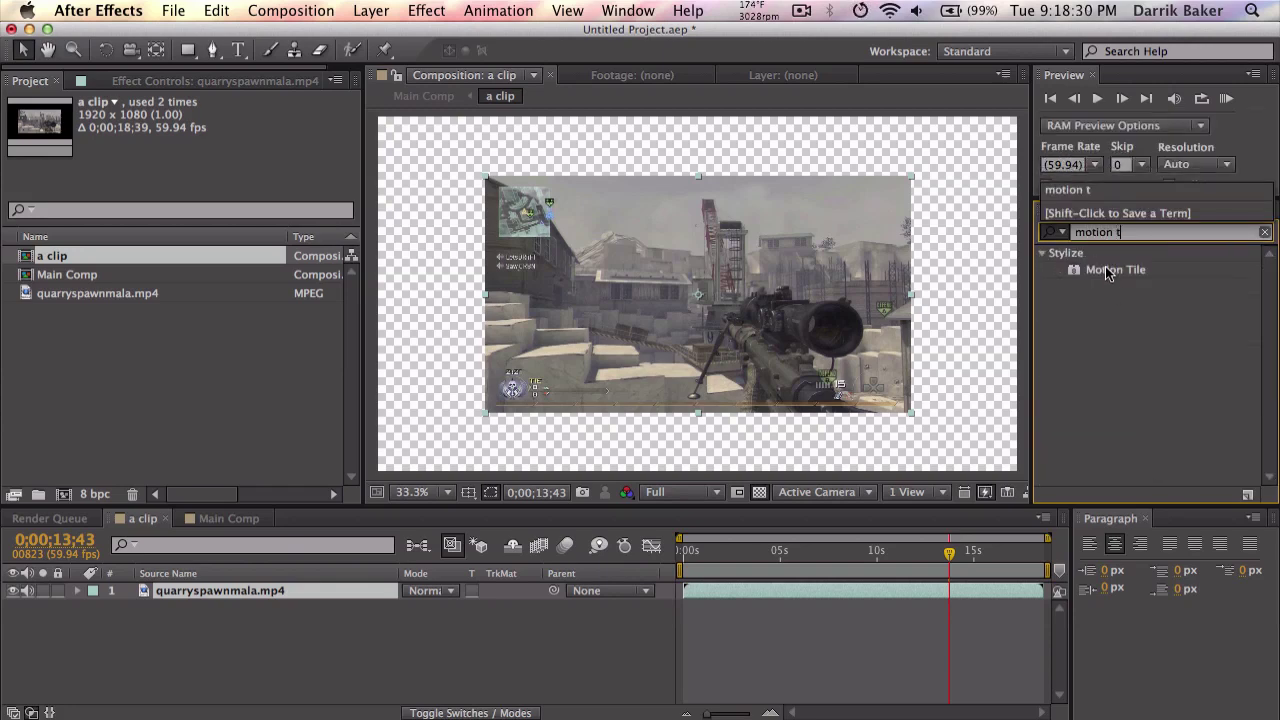
drag(1107, 273, 815, 340)
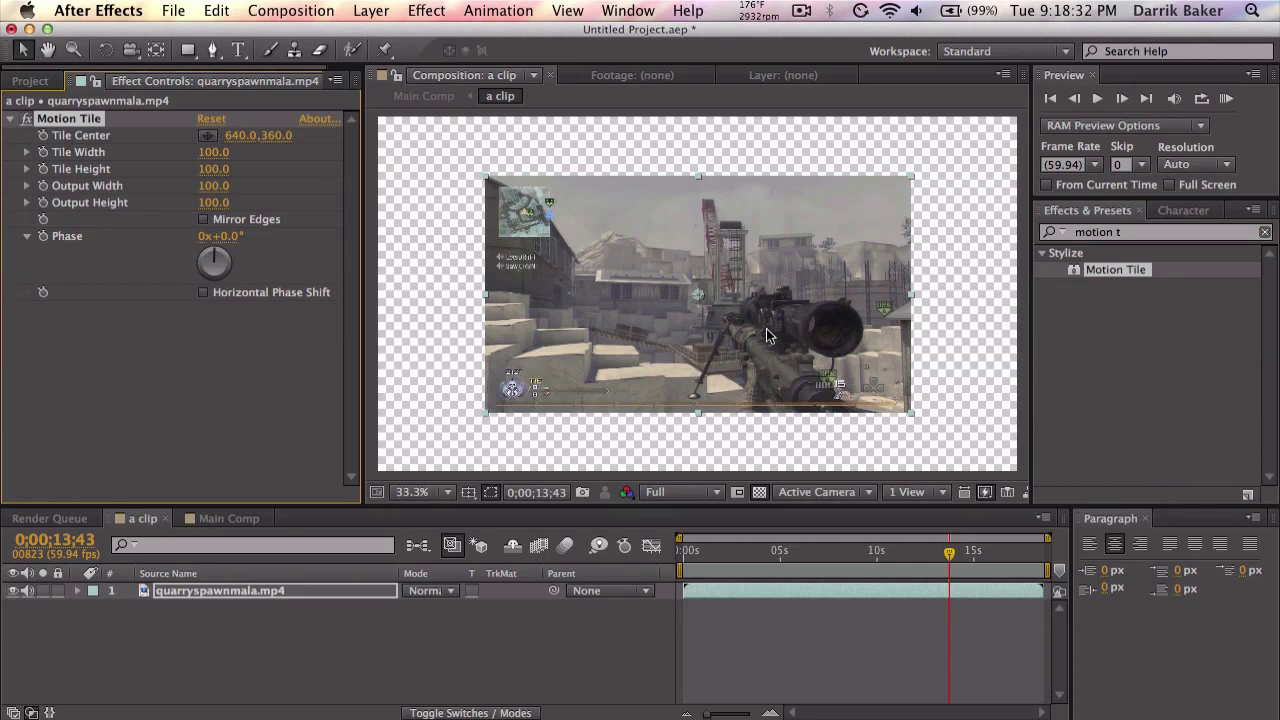
Set Motion Tile output width and height to 150 and enable Mirror Edges.
click(217, 187)
text(150)
key(Return)
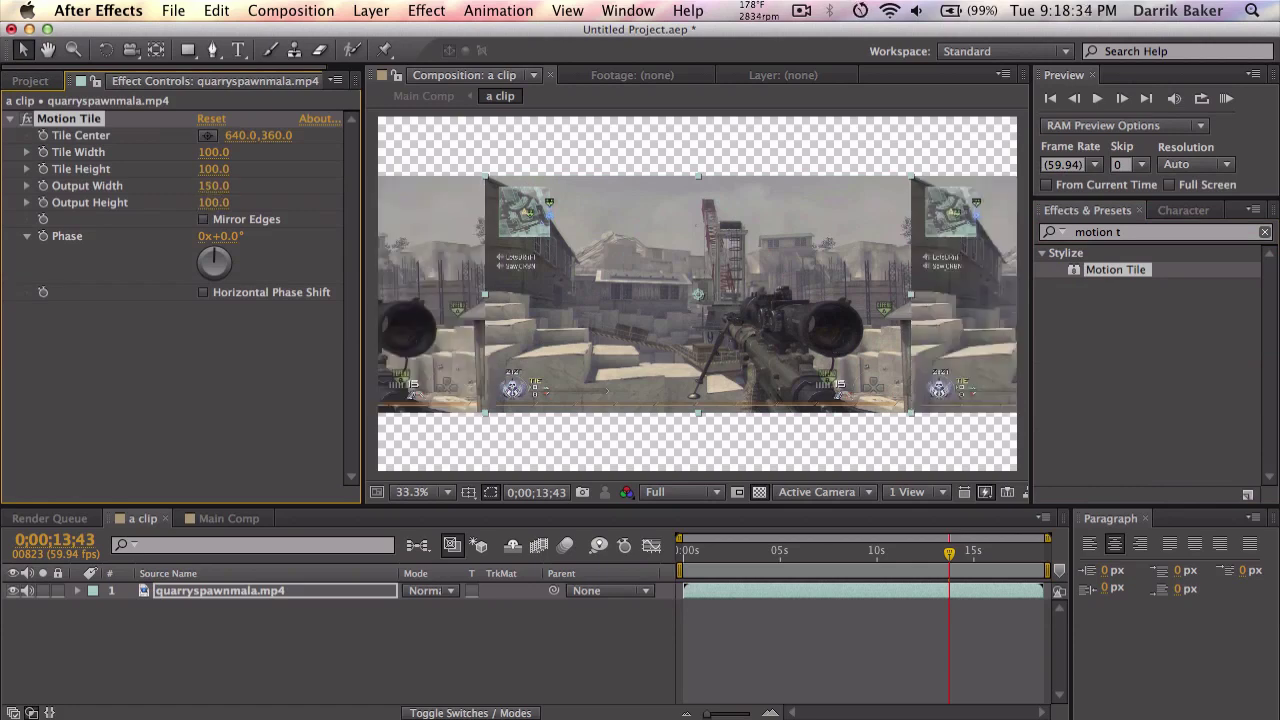
click(214, 202)
text(150)
key(Return)
click(204, 220)
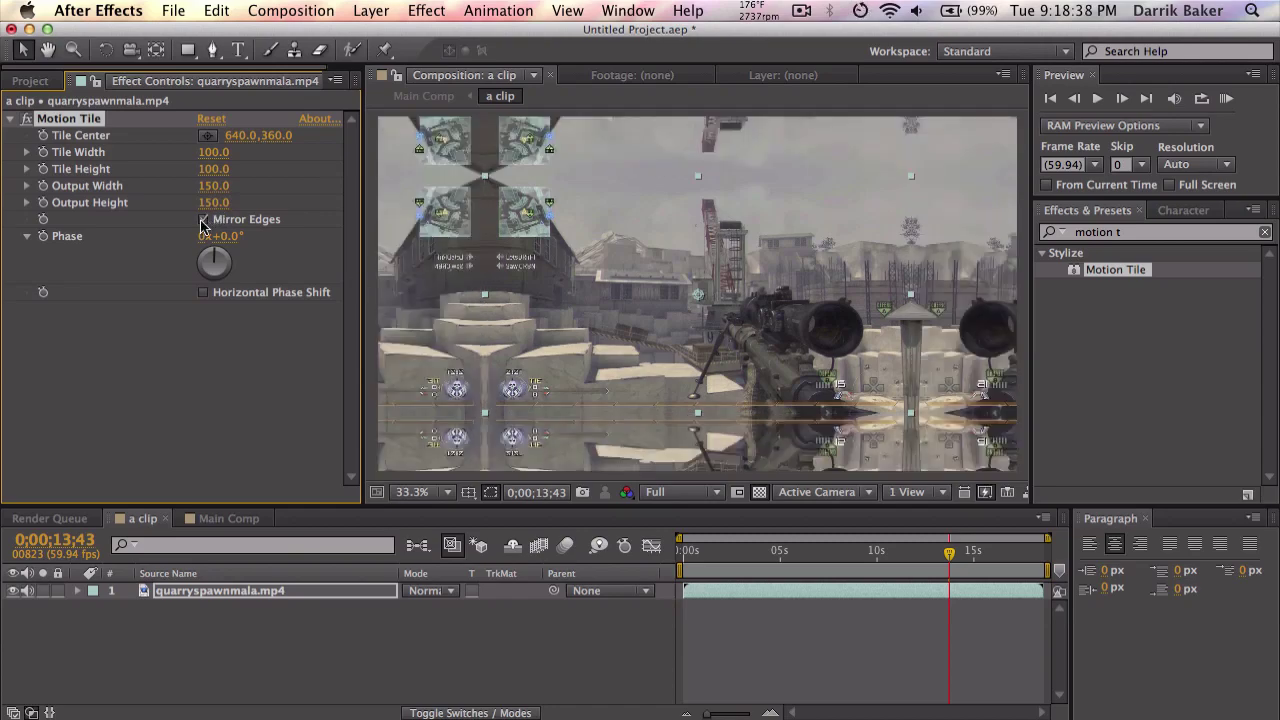
click(749, 615)
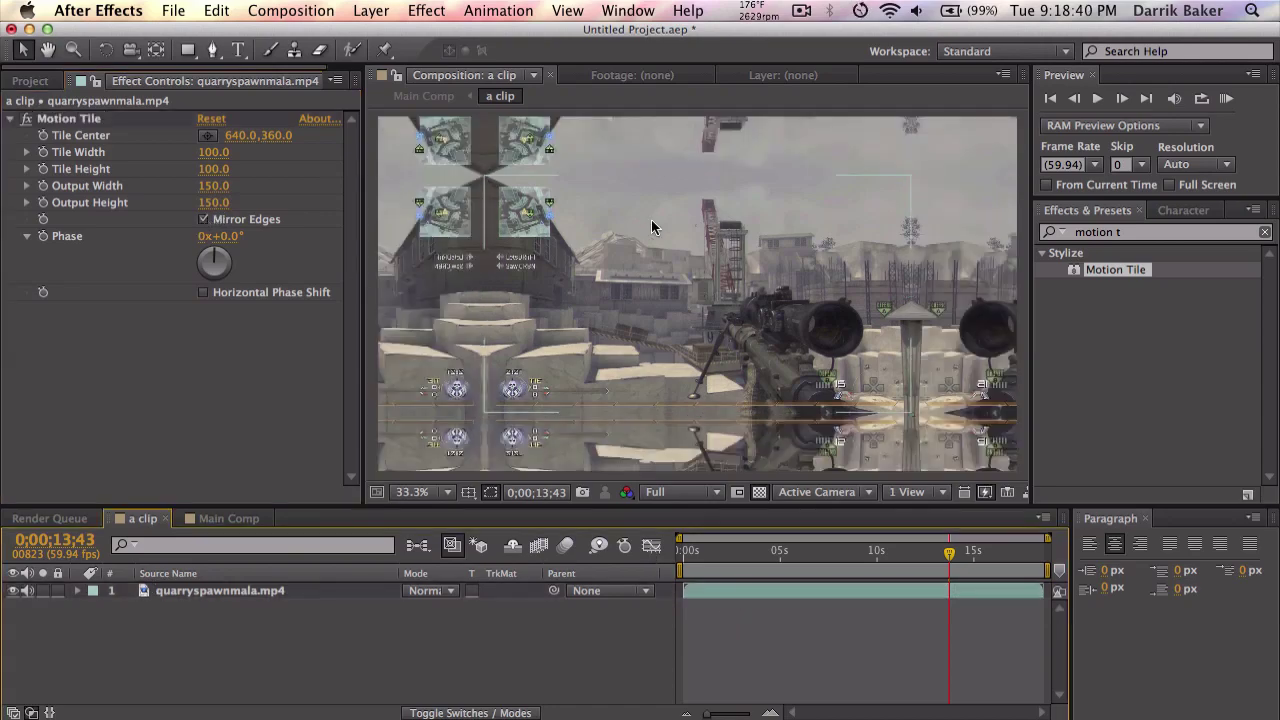
Return to Main Comp and scrub the playhead to 0;00;26;49.
click(222, 518)
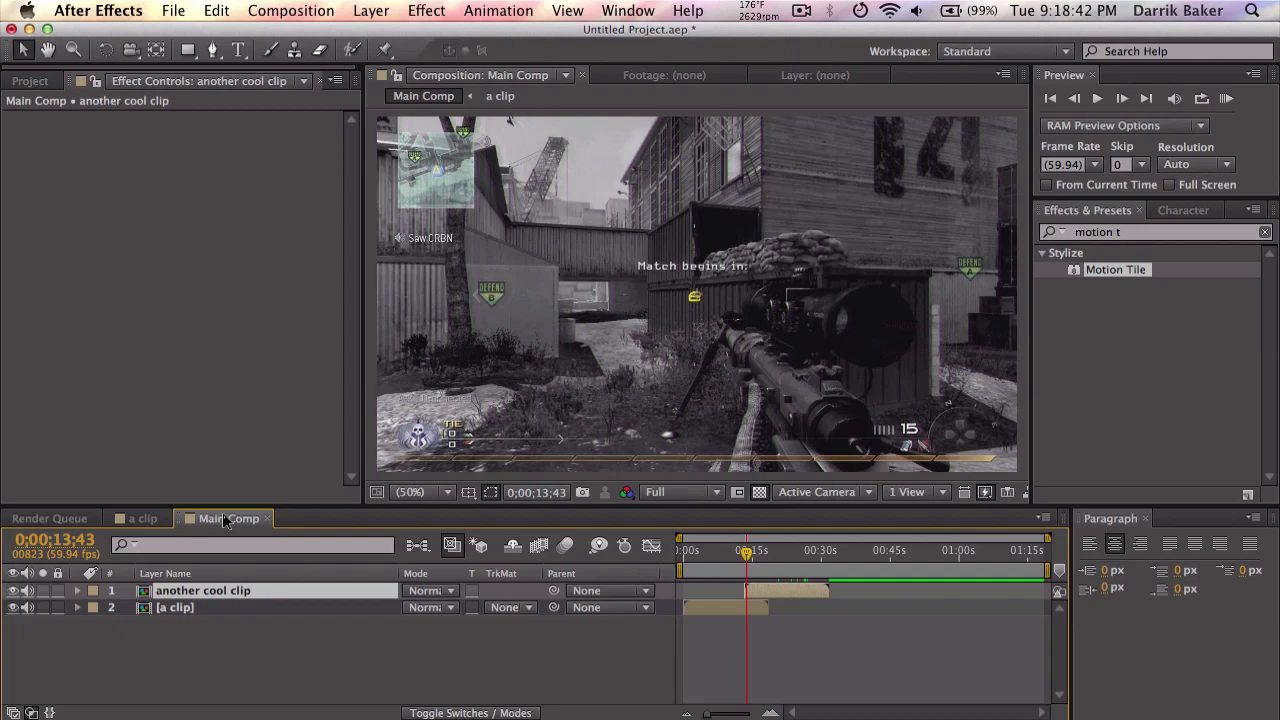
drag(770, 556, 786, 553)
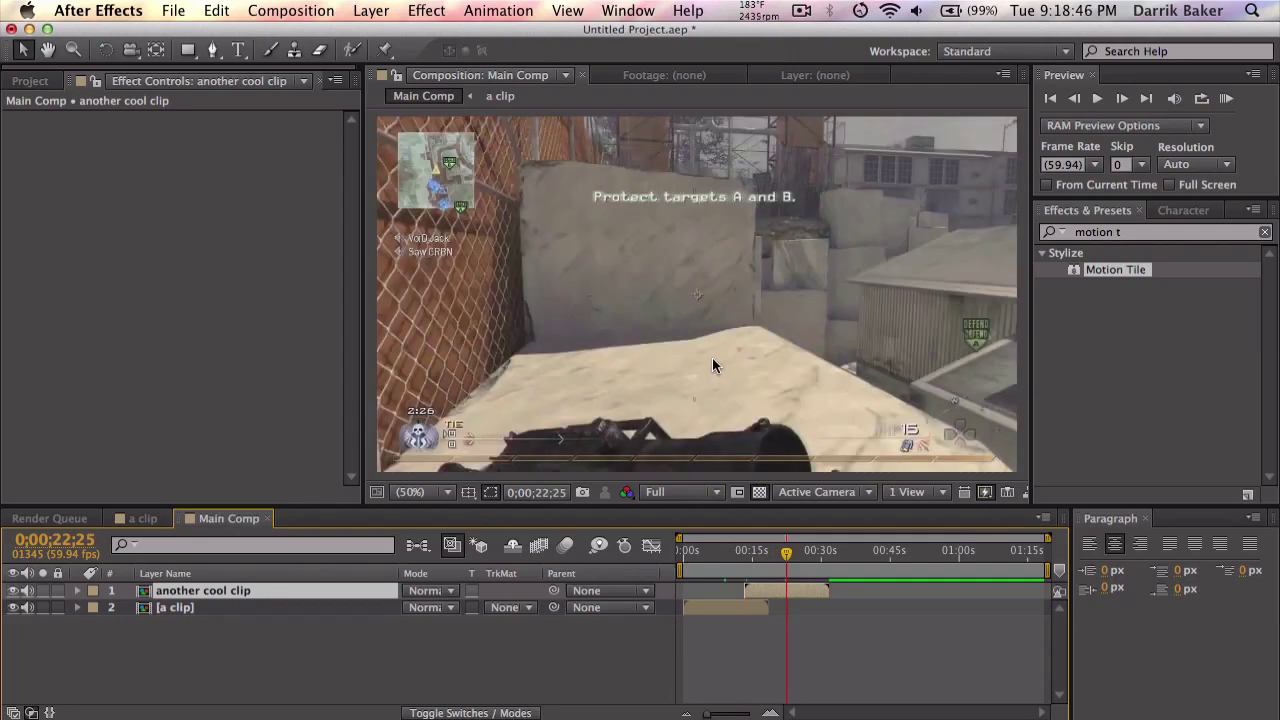
key(comma)
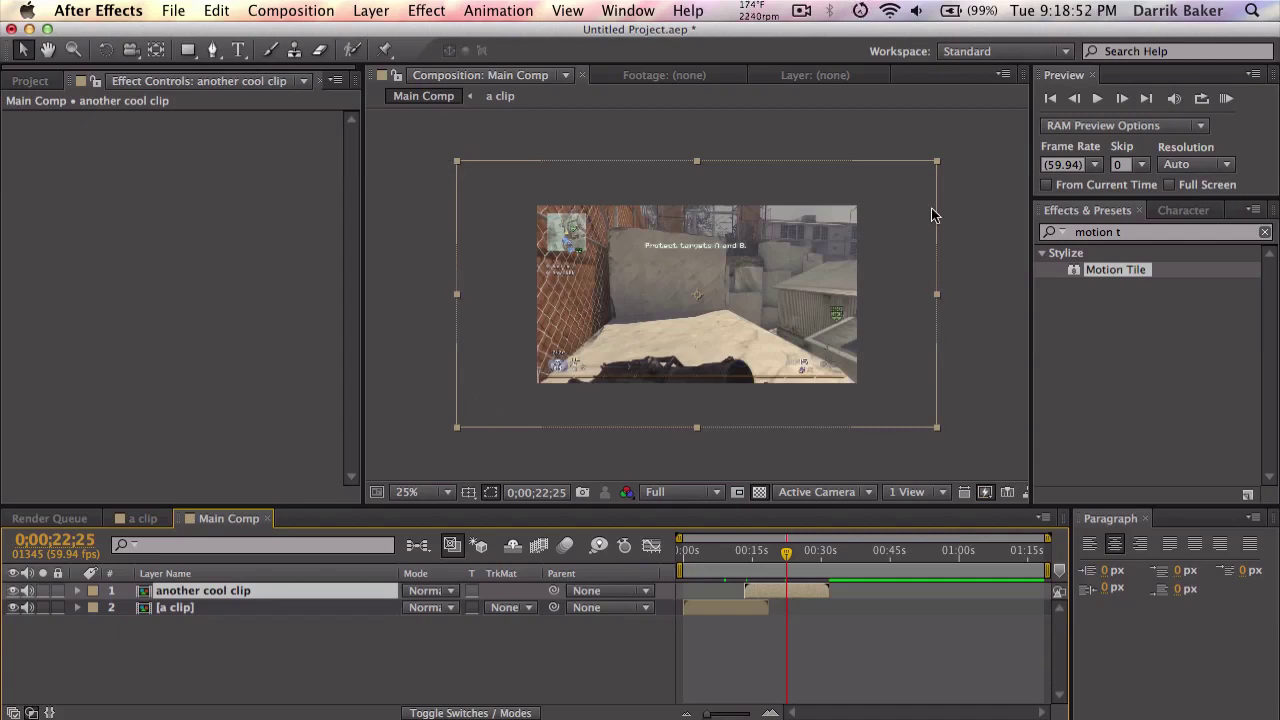
key(period)
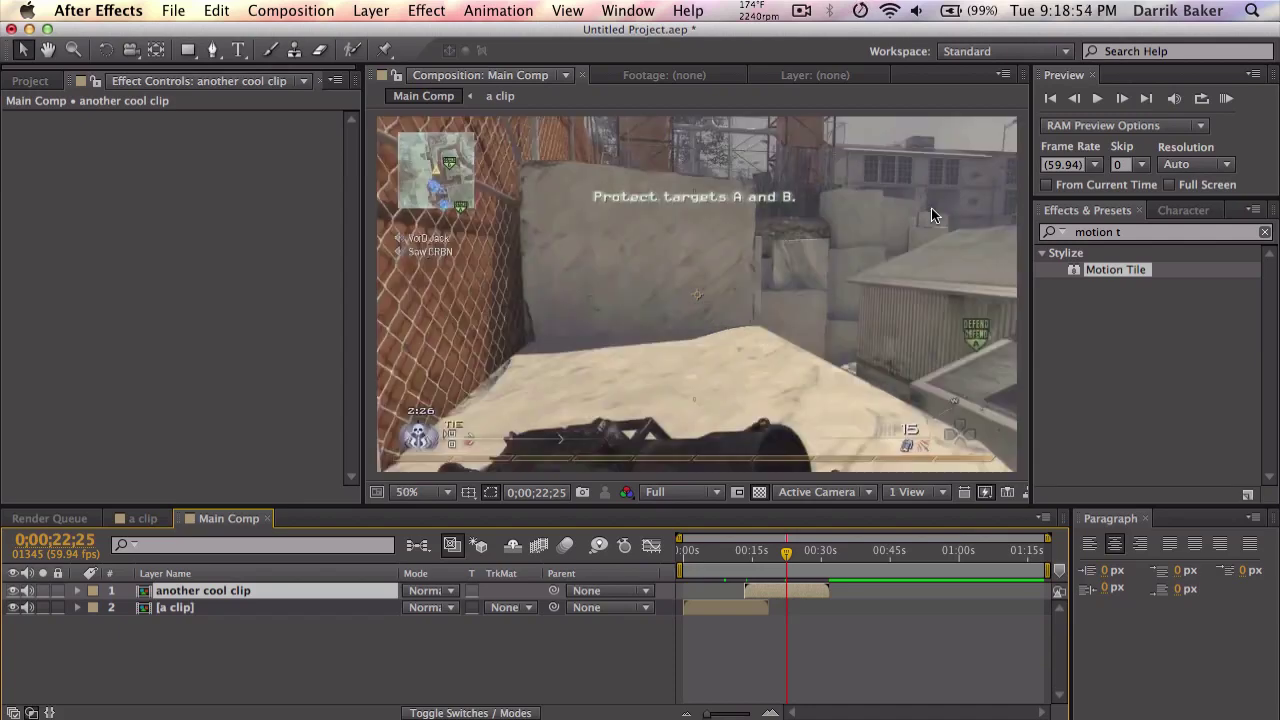
drag(788, 552, 808, 552)
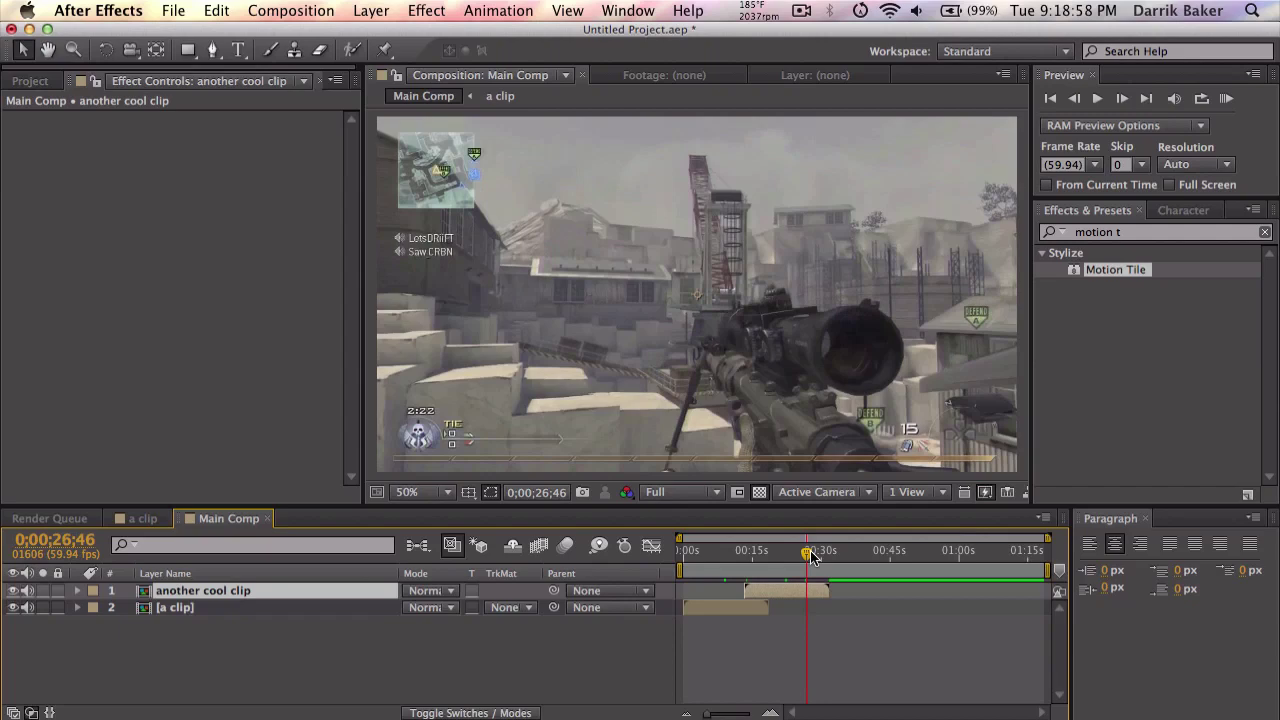
key(equal)
key(equal)
key(equal)
key(equal)
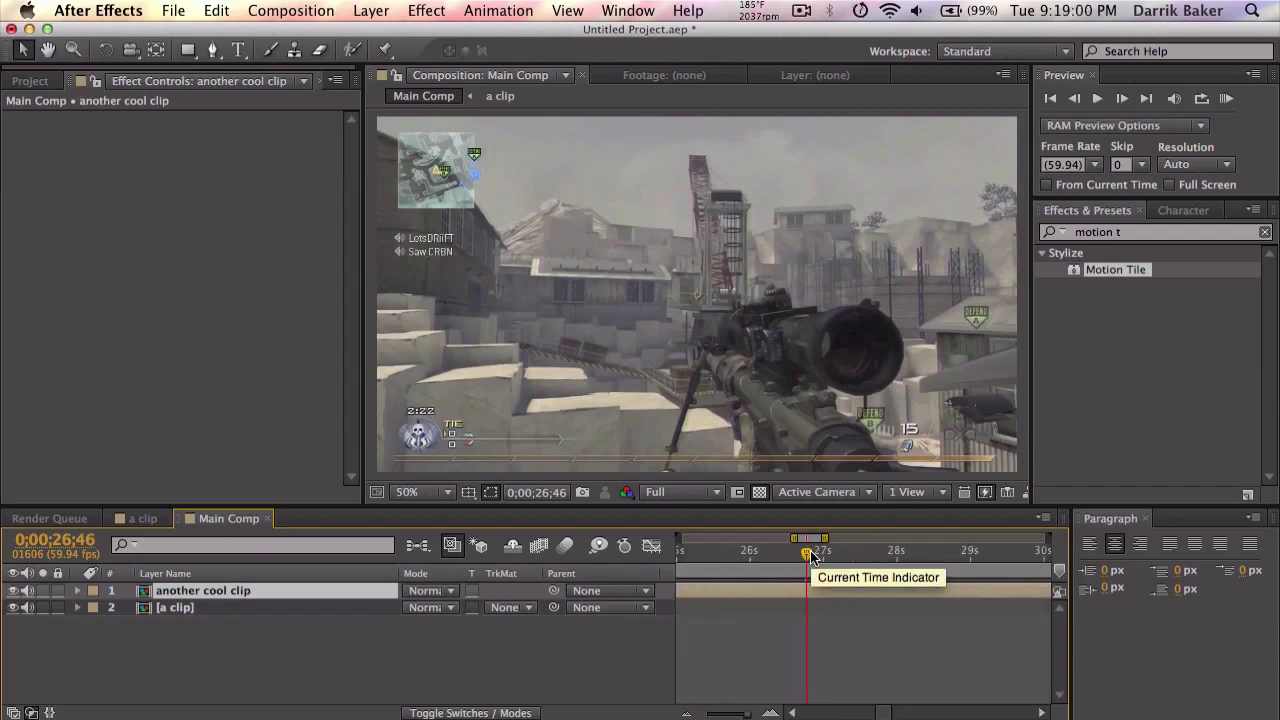
drag(808, 555, 815, 557)
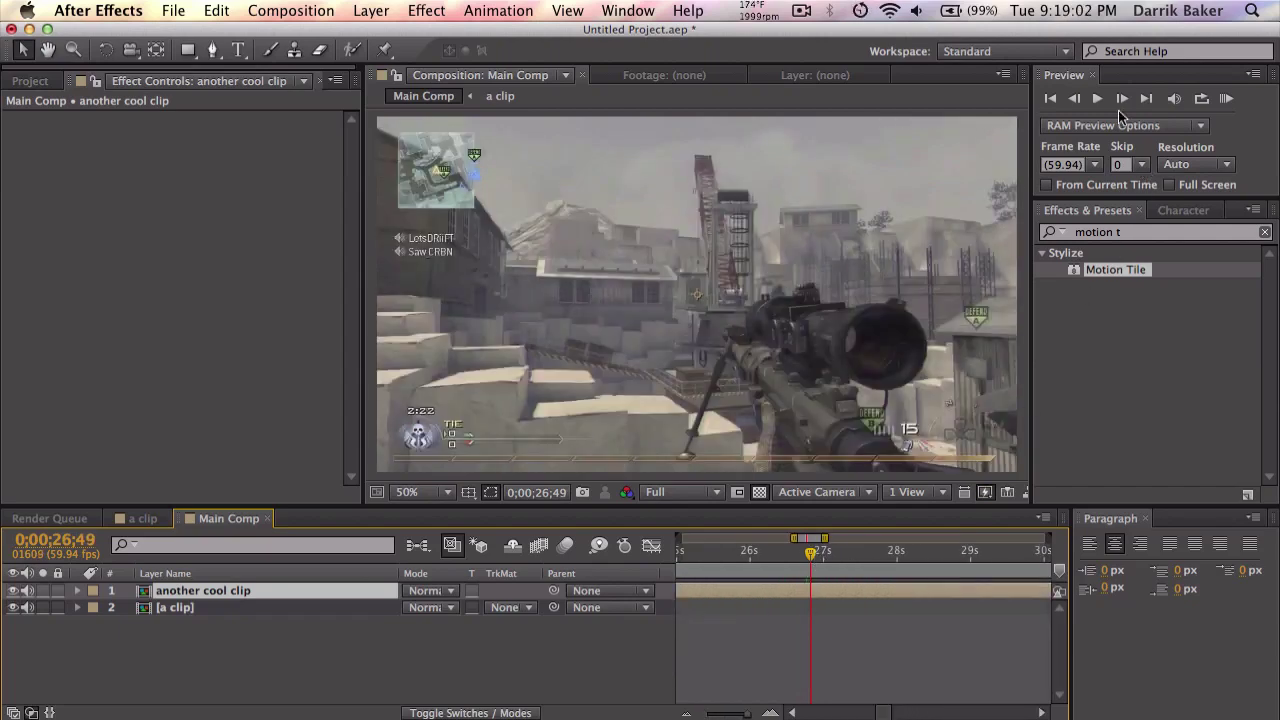
Step forward frame by frame to land on 0;00;26;57.
click(1122, 98)
click(1122, 98)
click(1122, 98)
click(1122, 98)
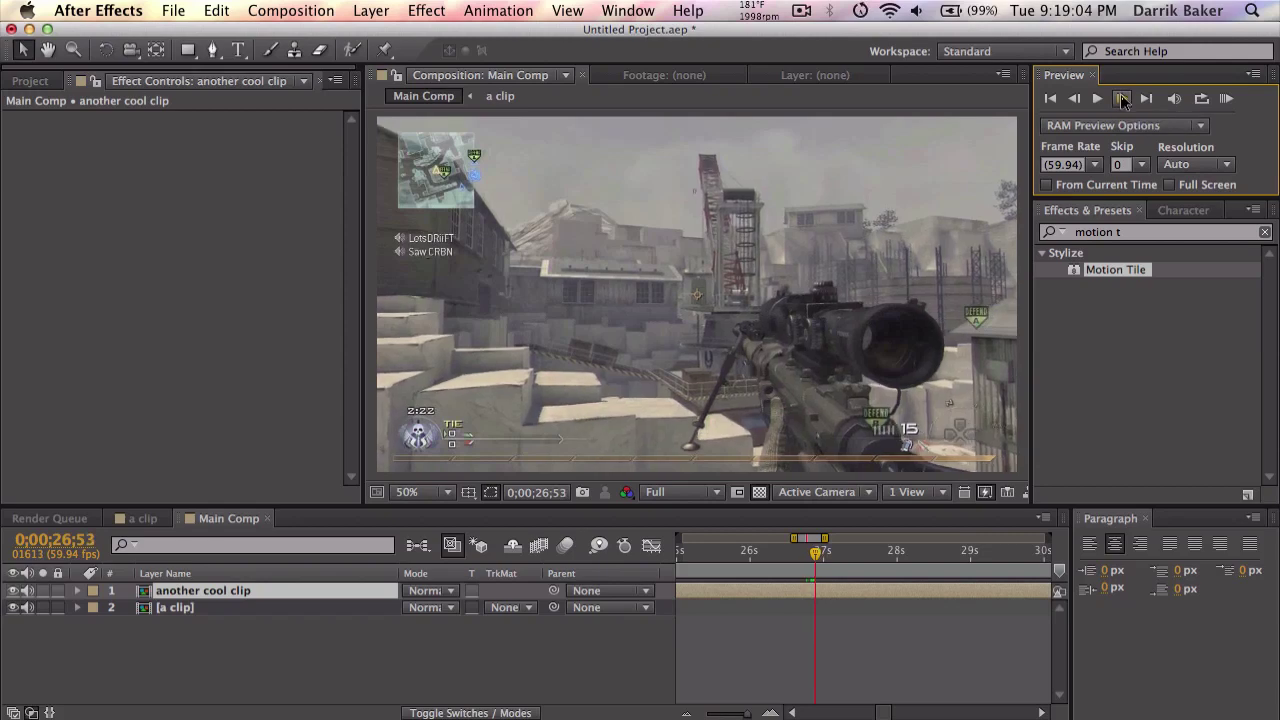
click(1122, 98)
click(1122, 98)
click(1122, 98)
click(1122, 98)
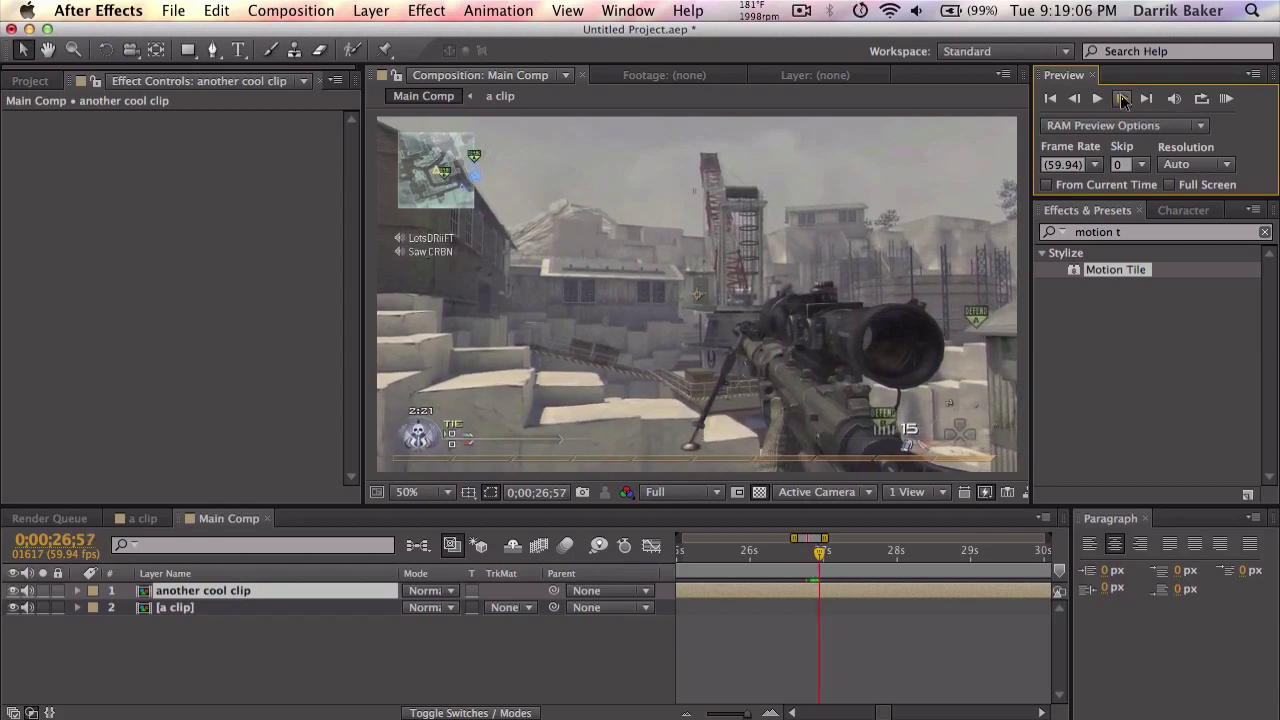
key(comma)
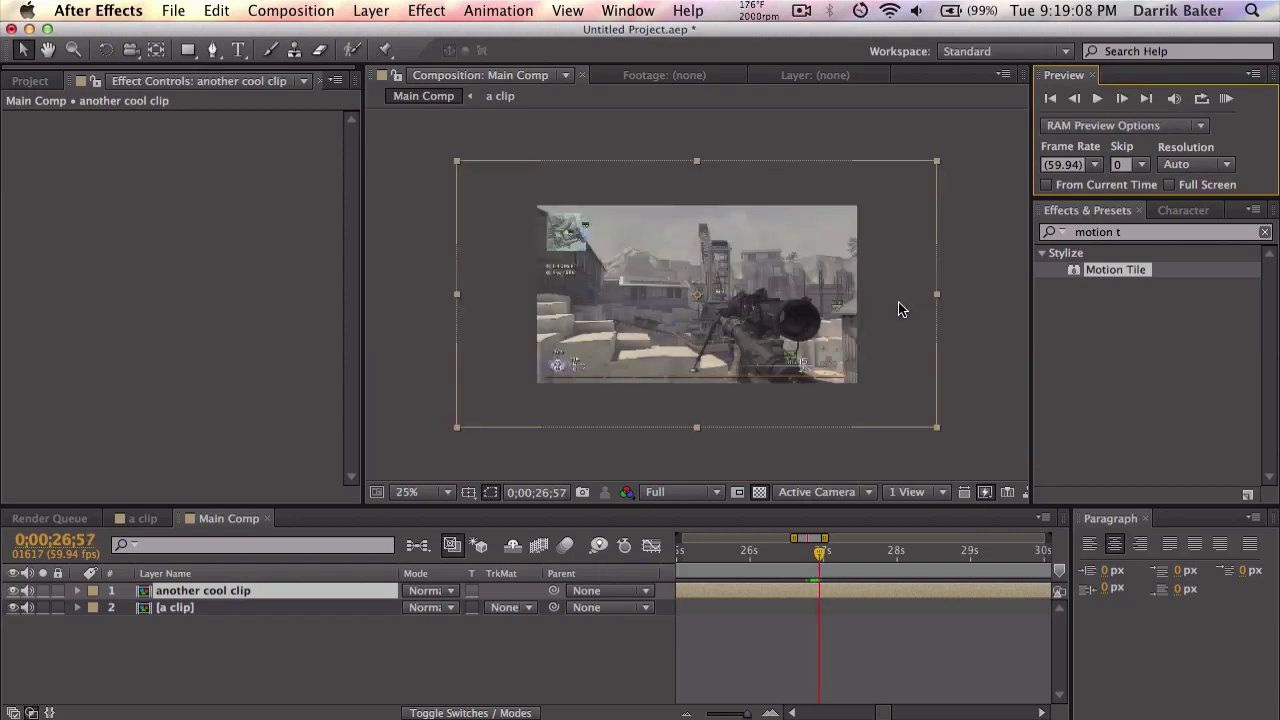
Split the another cool clip layer at 0;00;26;57.
key(period)
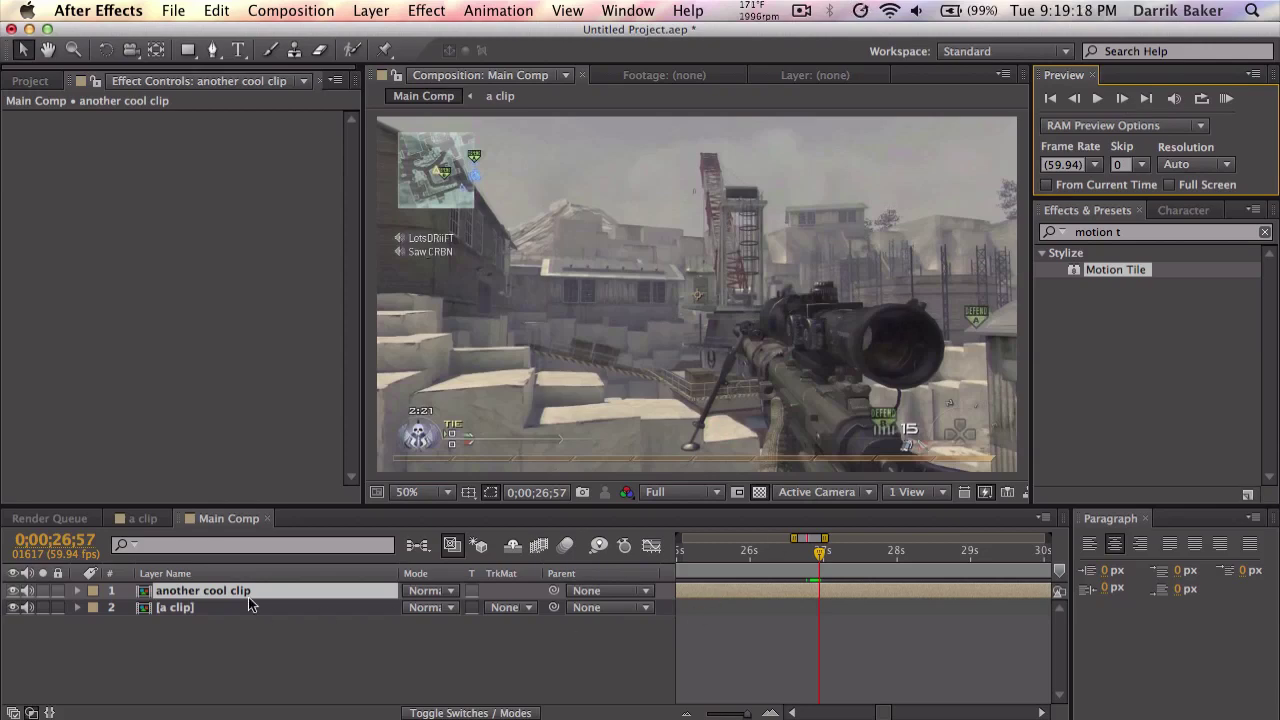
key(shift+super+d)
click(217, 10)
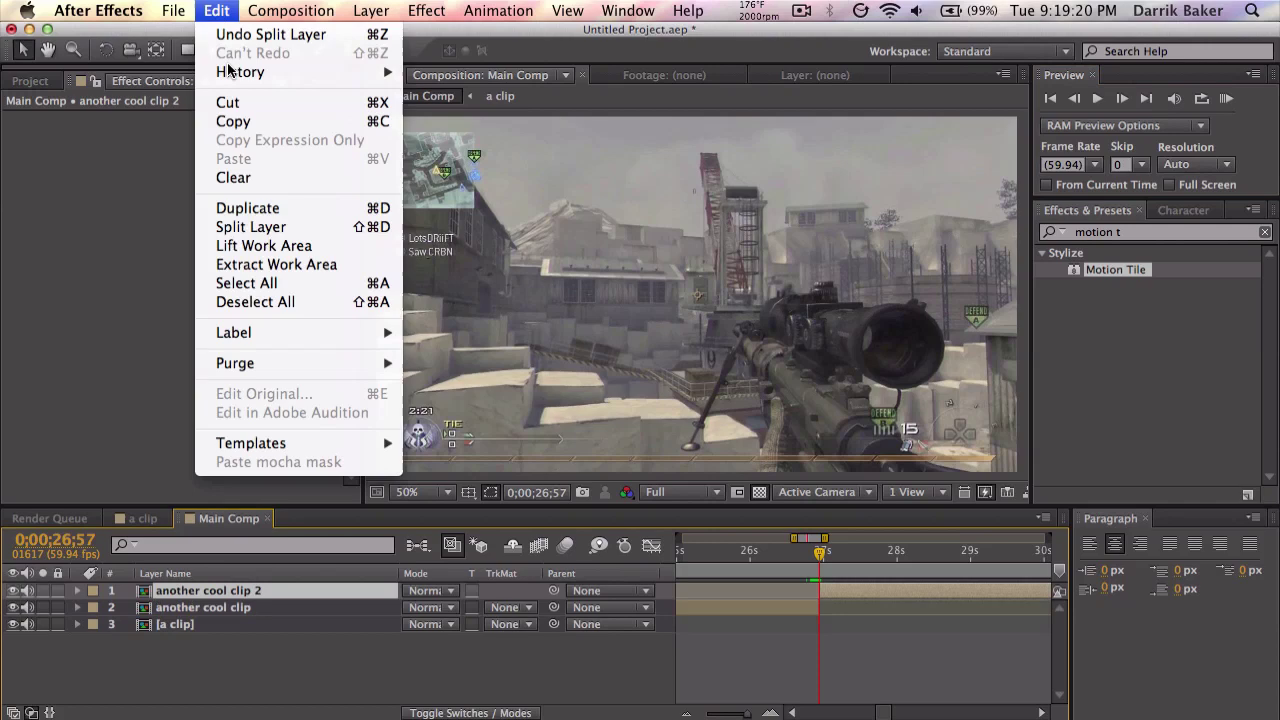
click(228, 10)
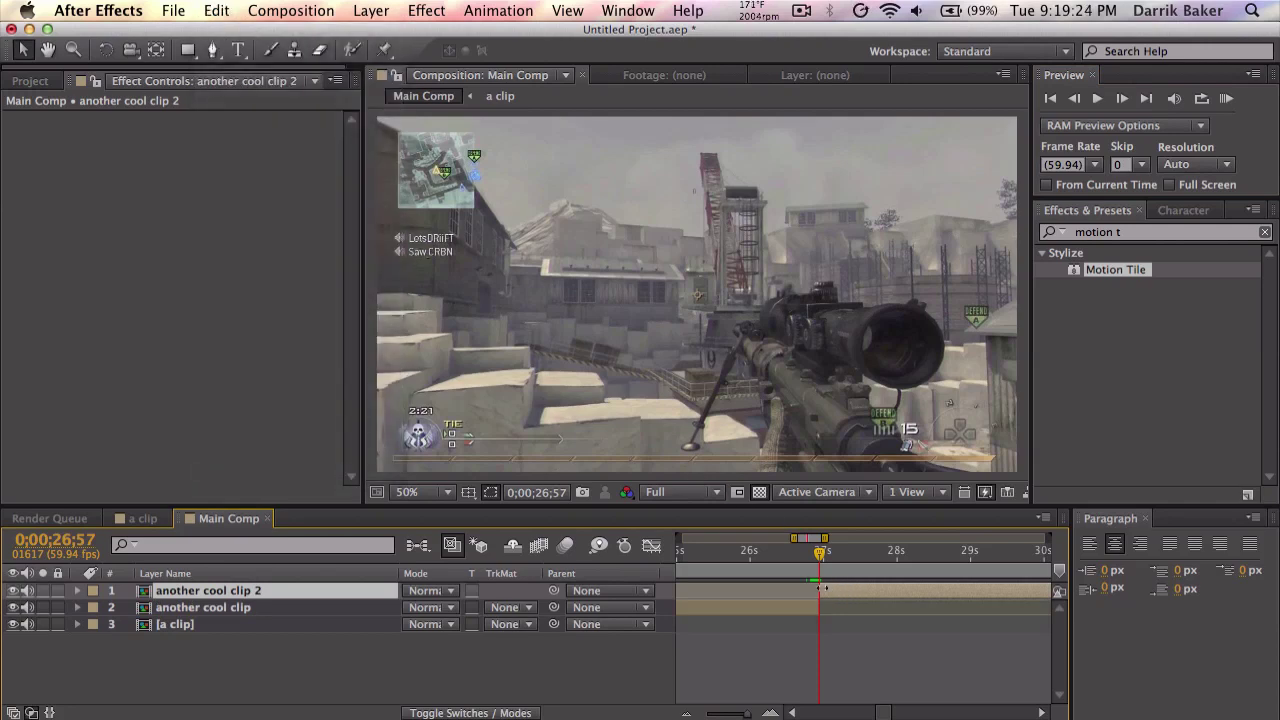
Split another cool clip 2 again at 0;00;27;17 and select it.
key(minus)
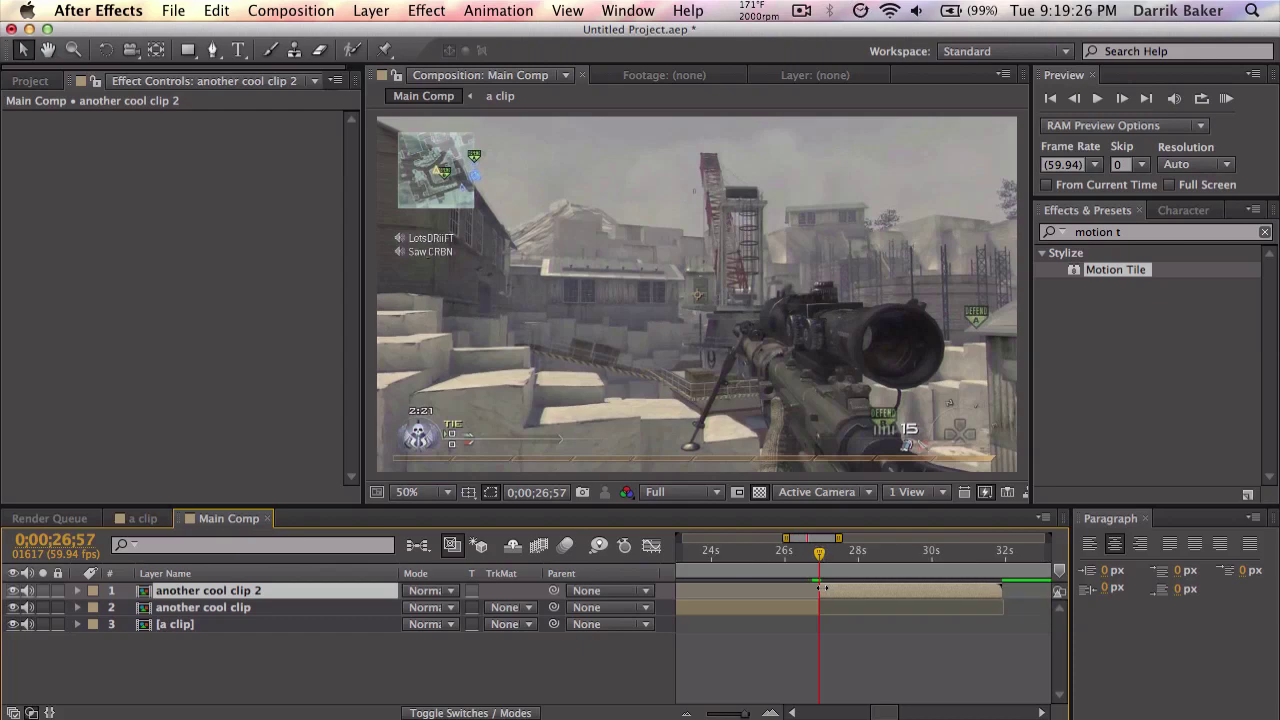
scroll(821, 588, right, 2)
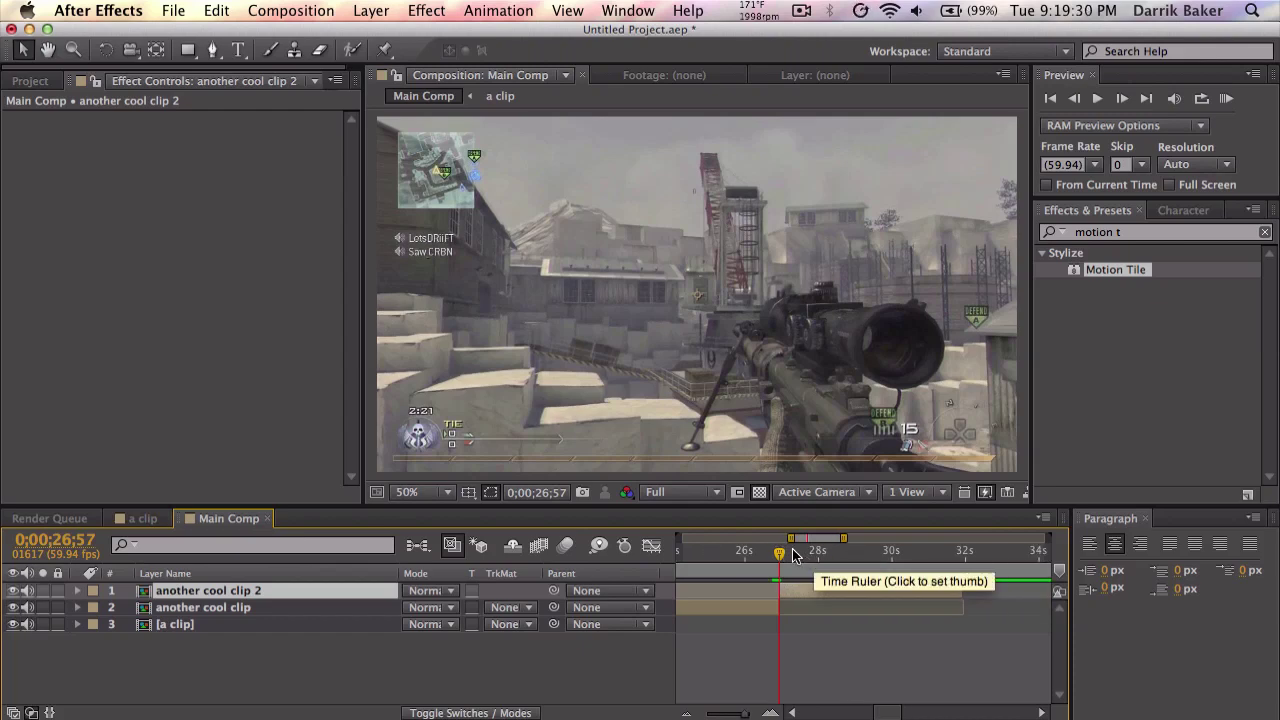
key(equal)
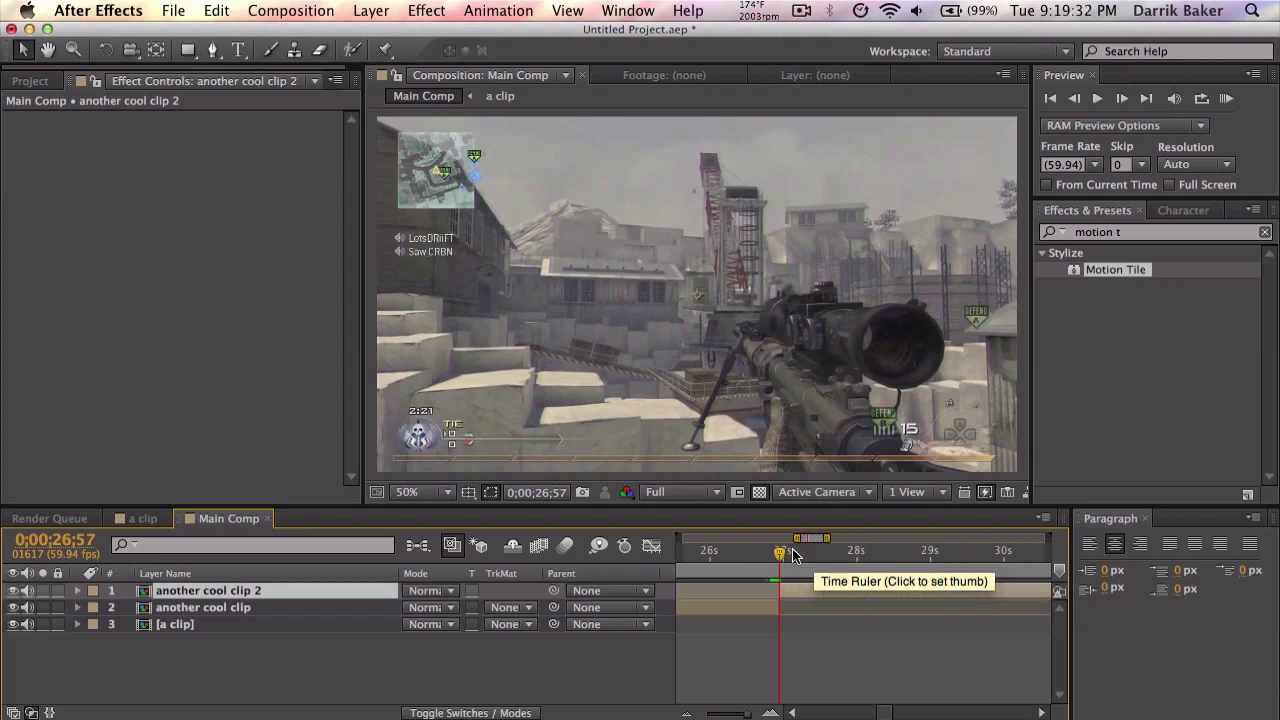
drag(779, 558, 784, 570)
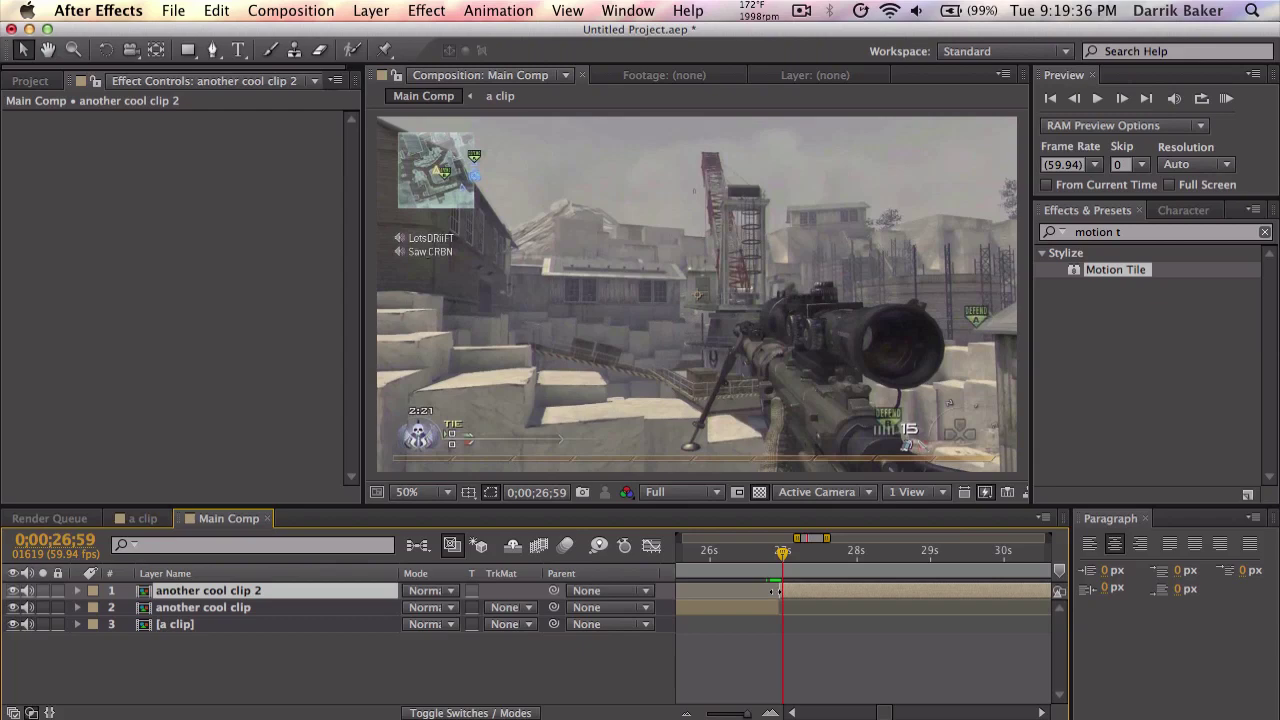
key(equal)
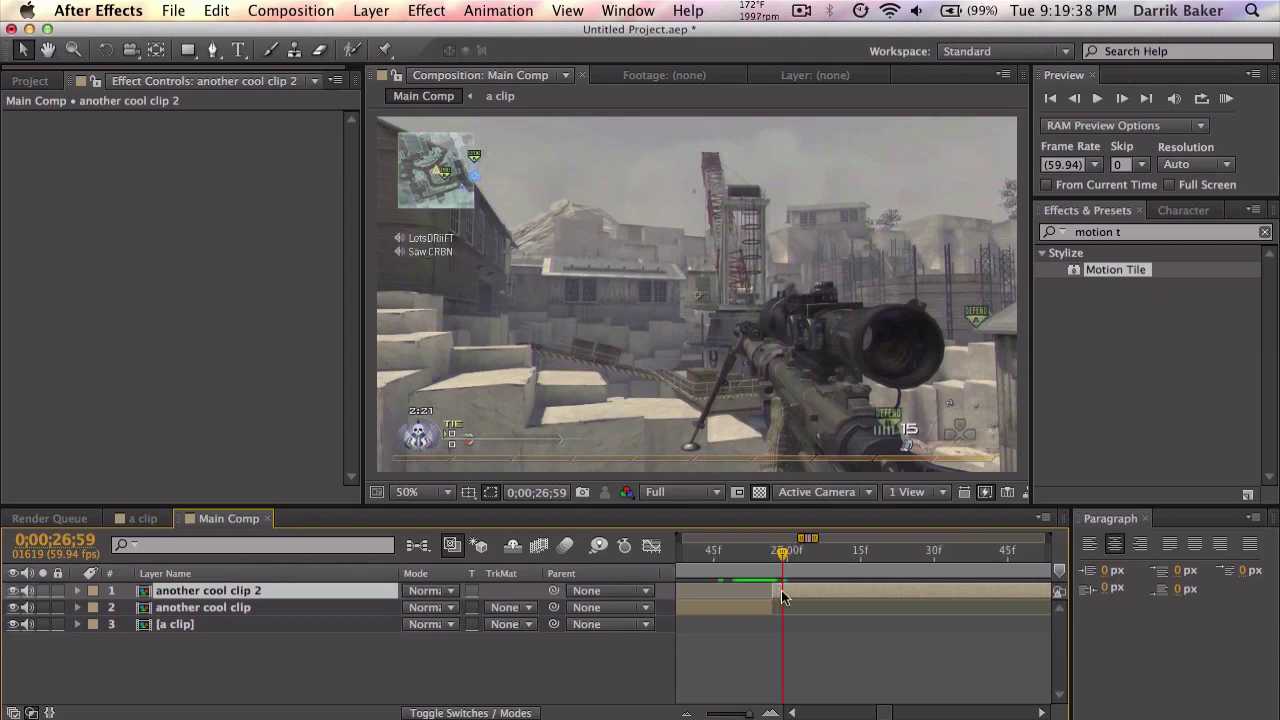
drag(758, 565, 830, 556)
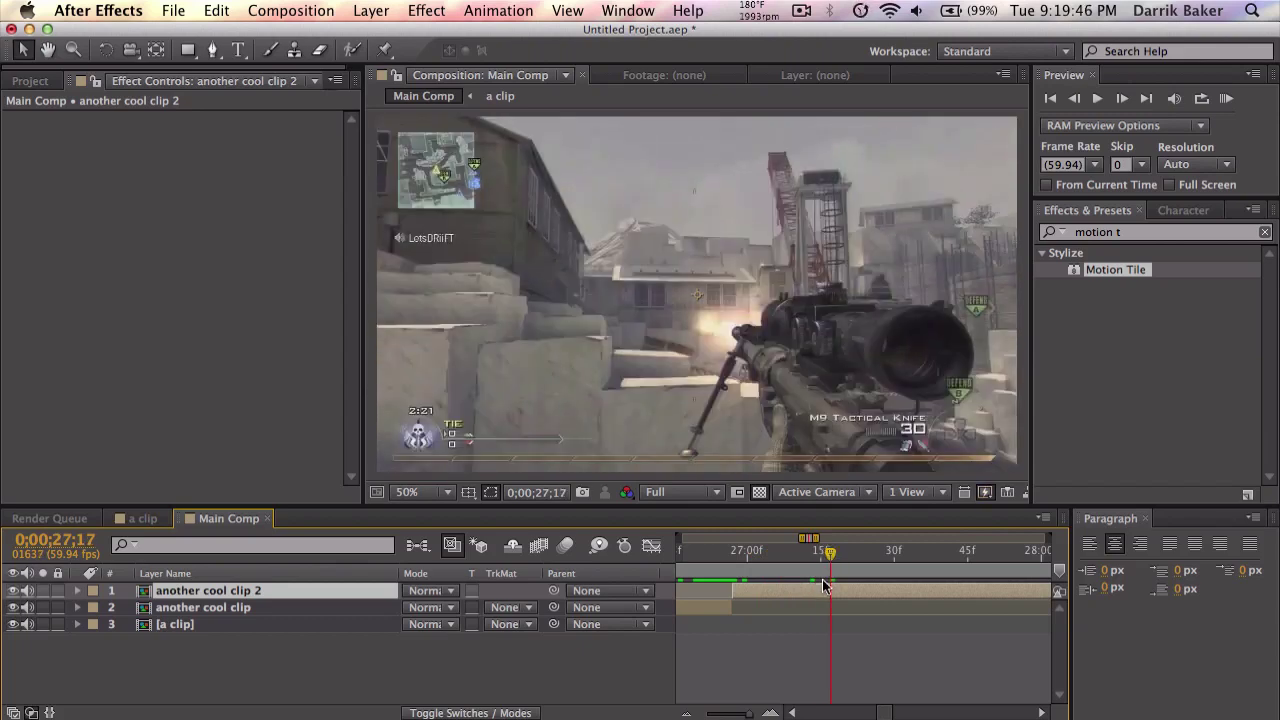
key(super+shift+d)
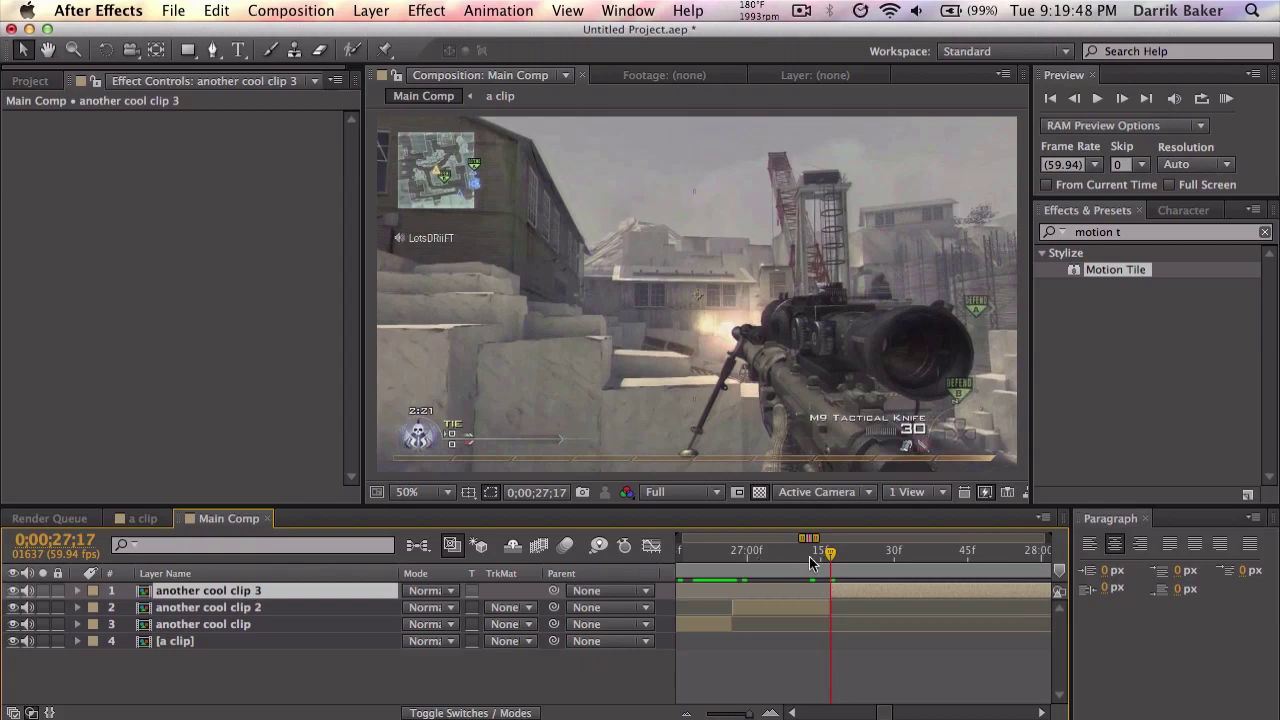
drag(814, 558, 733, 560)
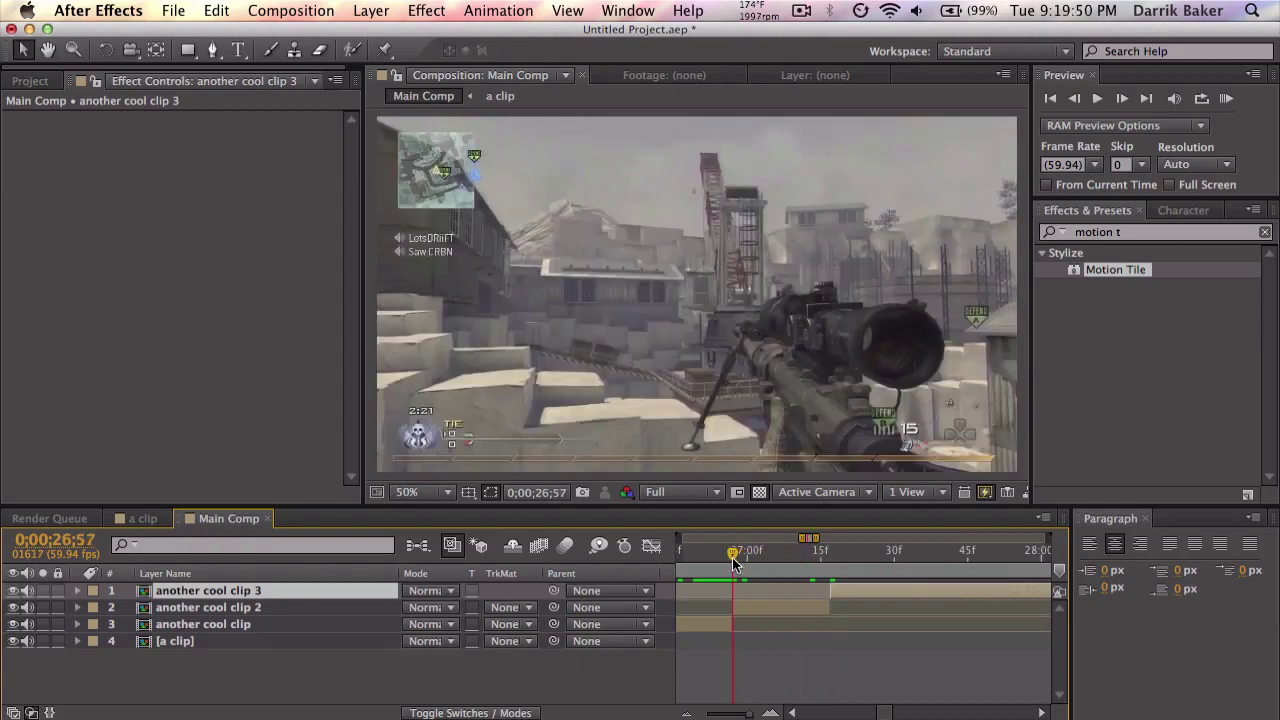
click(747, 606)
Apply Time > Freeze Frame to another cool clip 2.
right_click(752, 606)
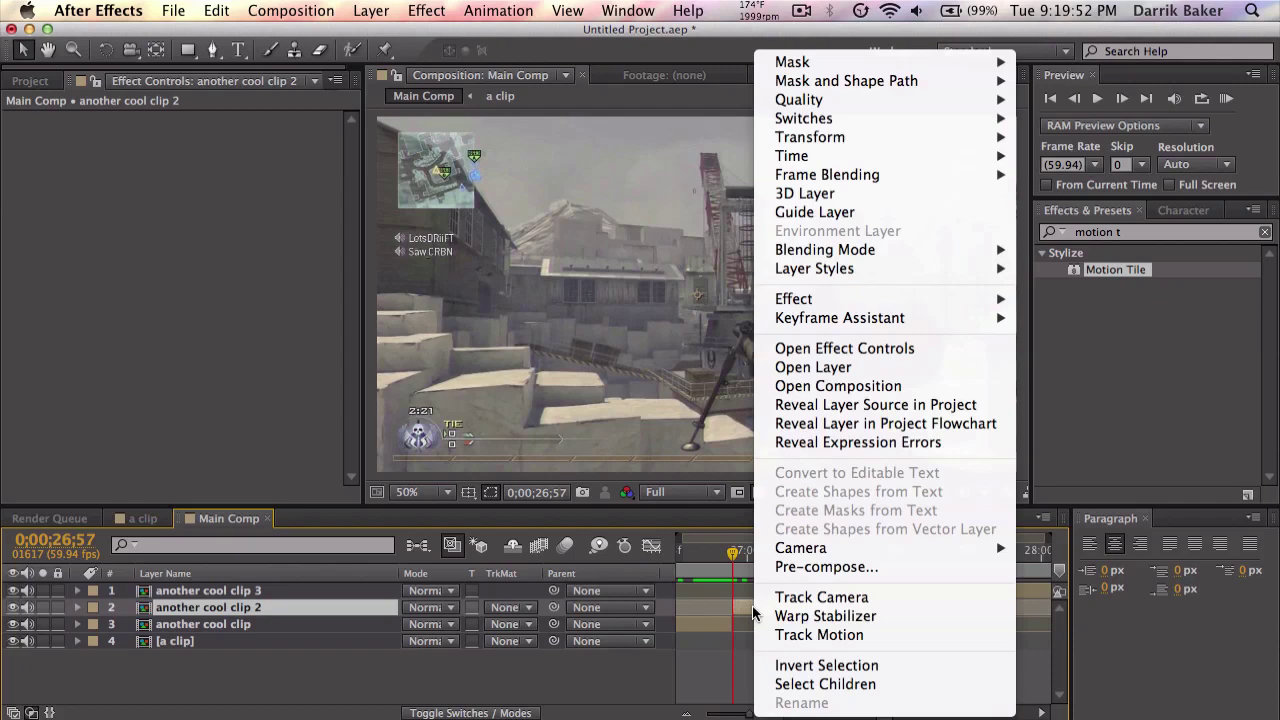
mouse_move(900, 156)
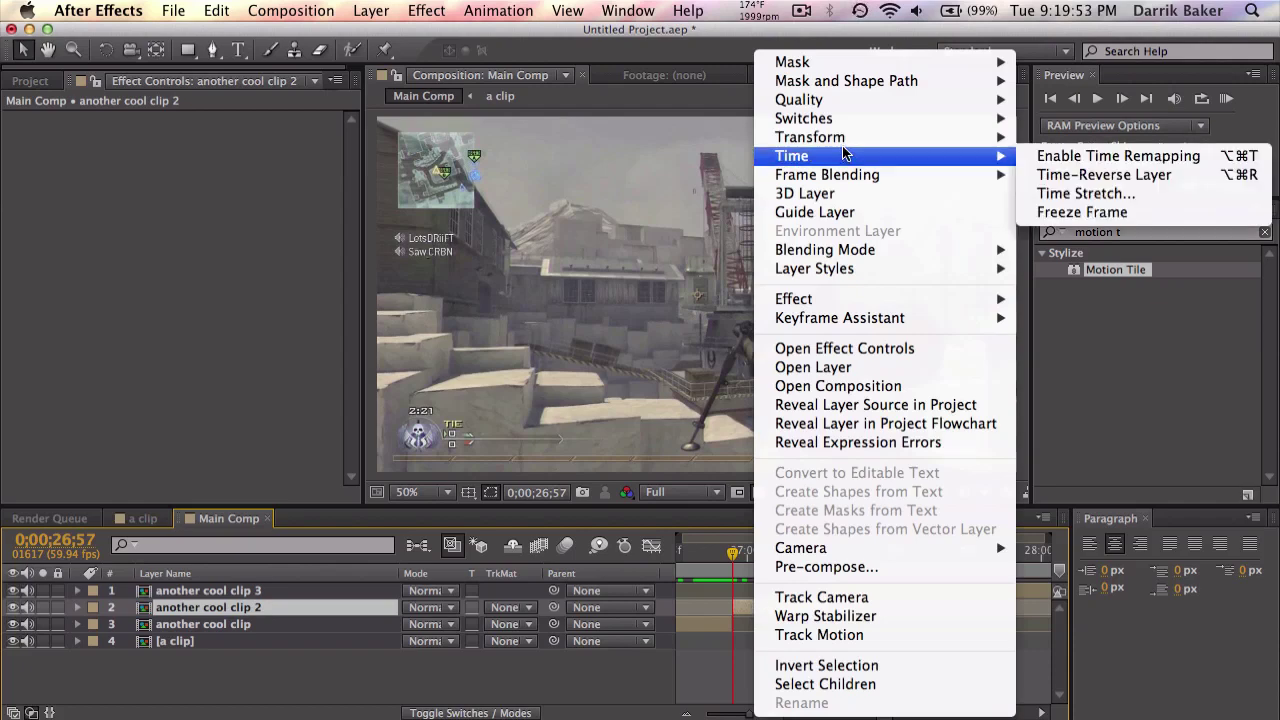
click(1040, 212)
drag(747, 551, 850, 562)
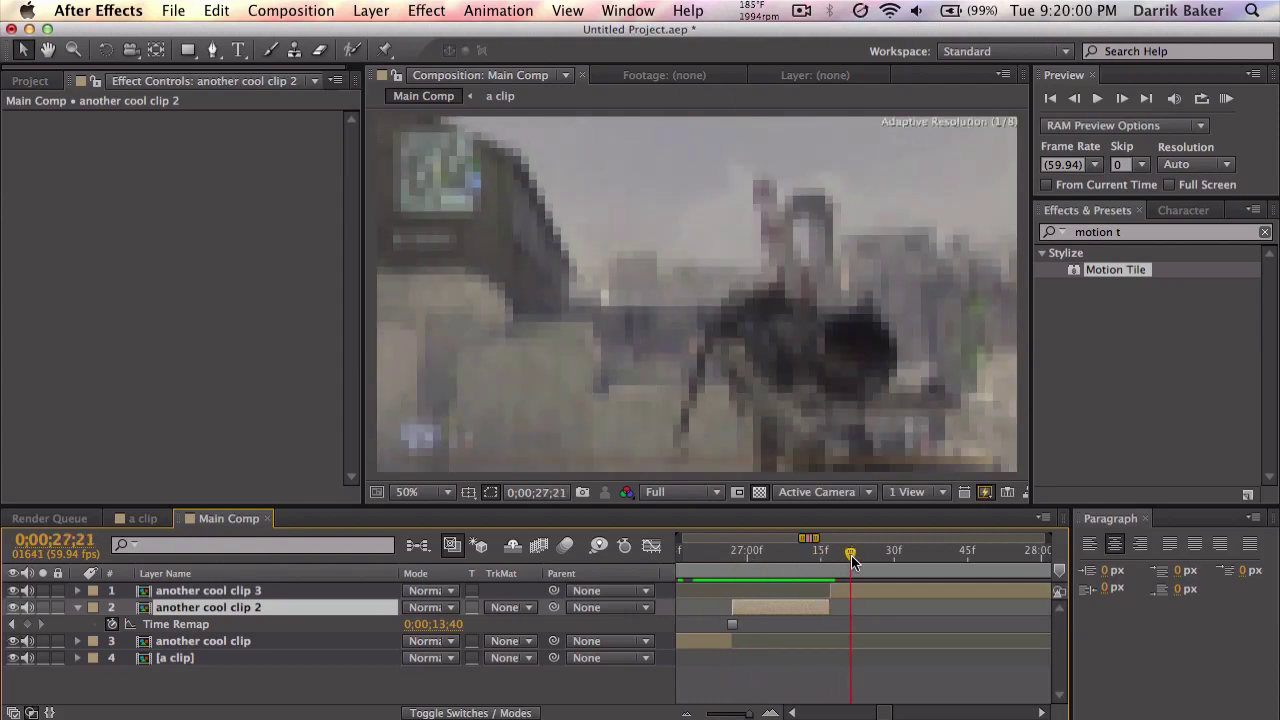
Extend the frozen clip 2's out-point later and push clip 3's start back.
click(727, 550)
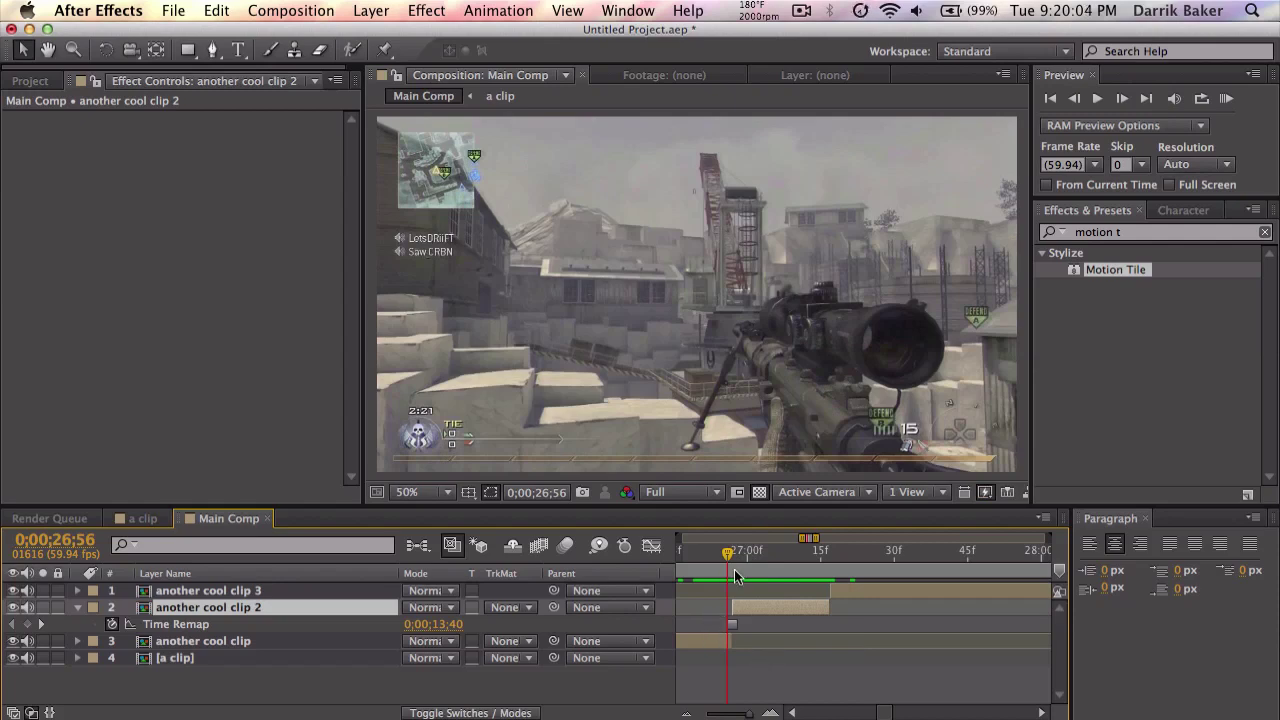
click(736, 558)
drag(834, 608, 957, 620)
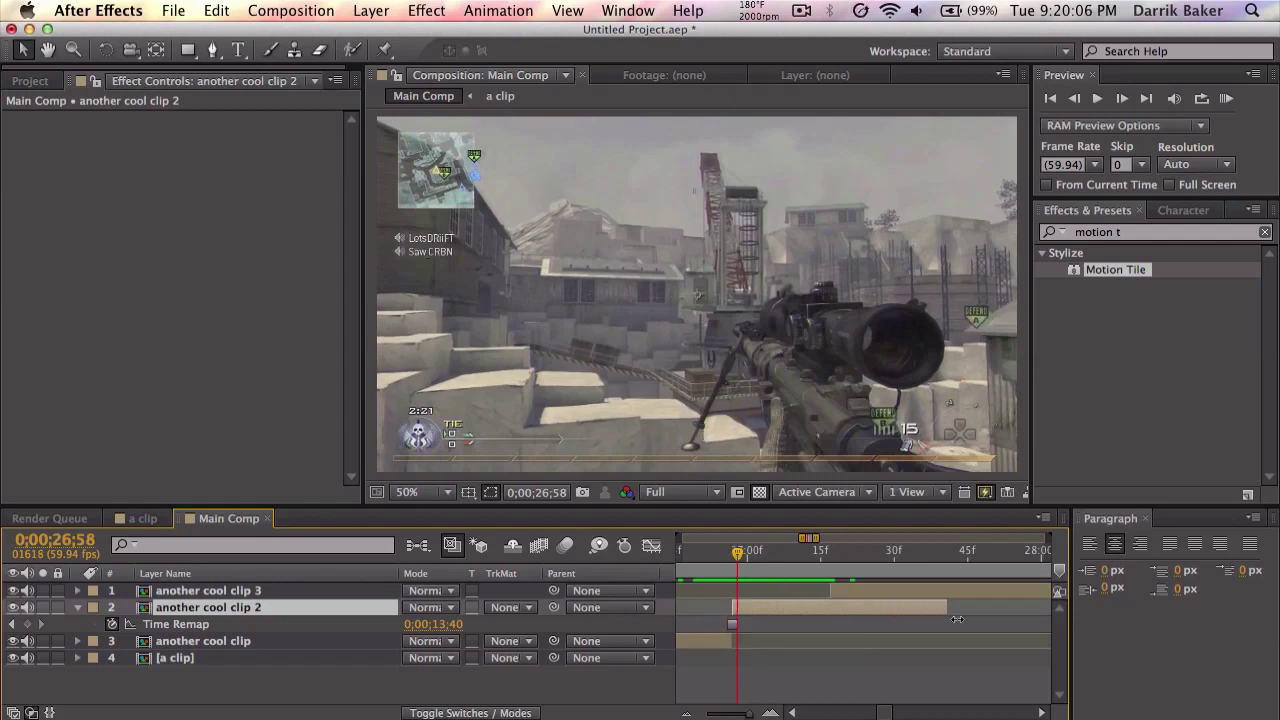
drag(871, 592, 929, 590)
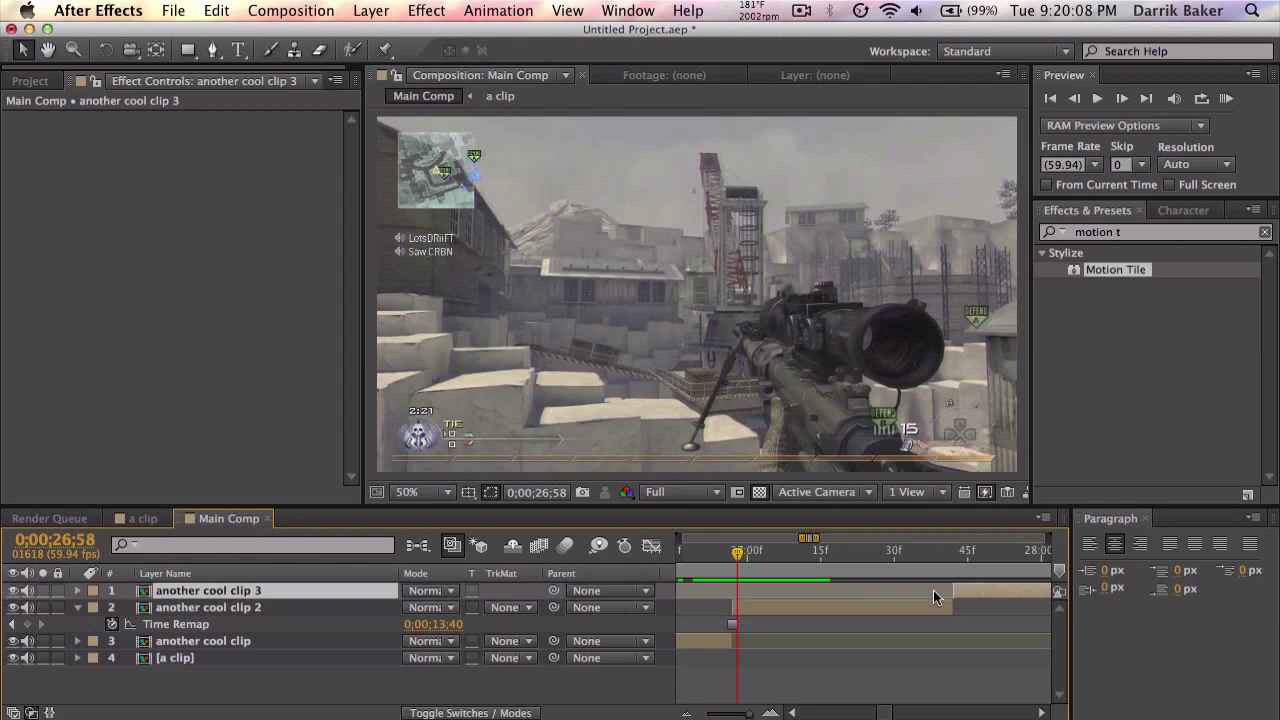
mouse_move(740, 553)
mouse_down()
mouse_move(975, 568)
mouse_move(723, 568)
mouse_move(945, 572)
mouse_move(730, 576)
mouse_up()
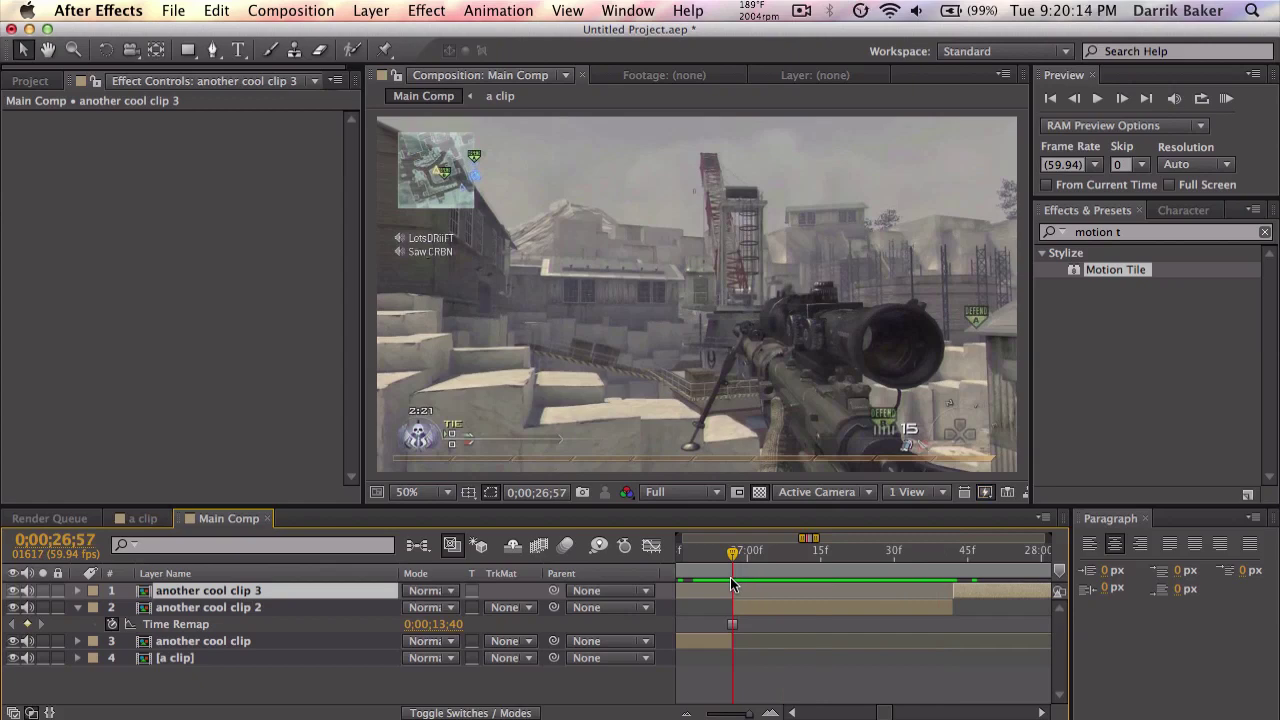
key(minus)
key(minus)
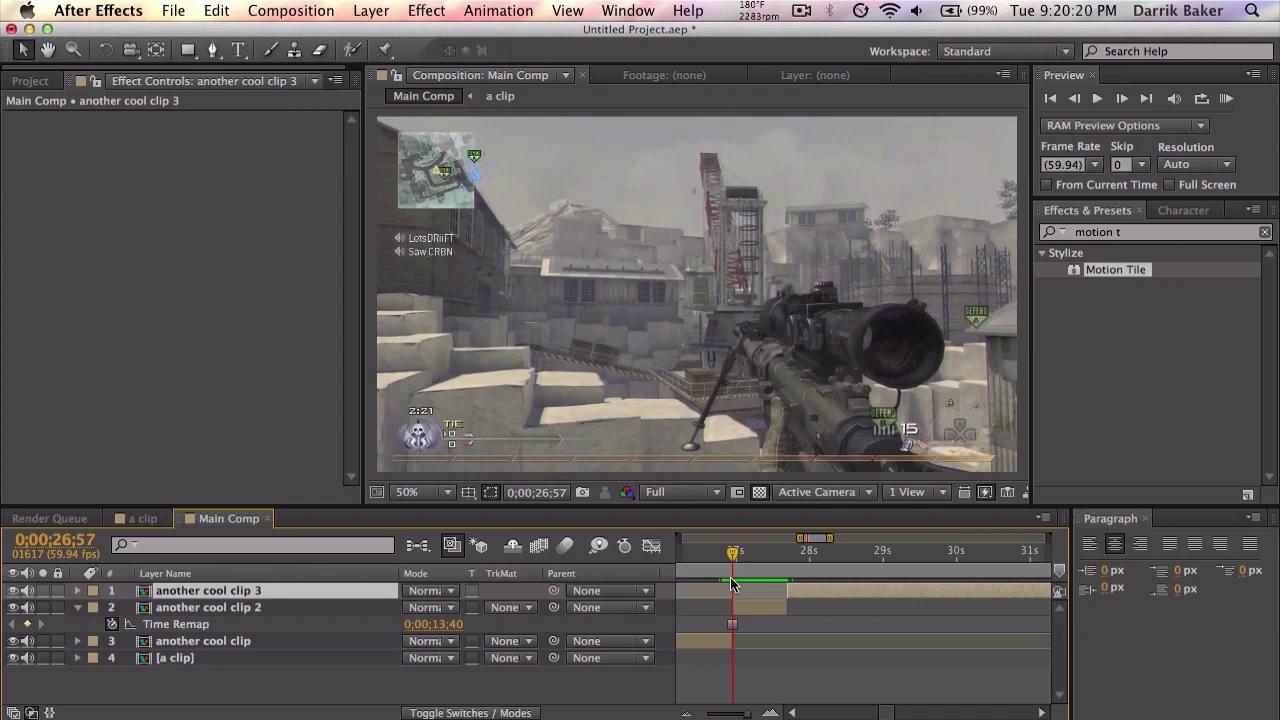
click(420, 491)
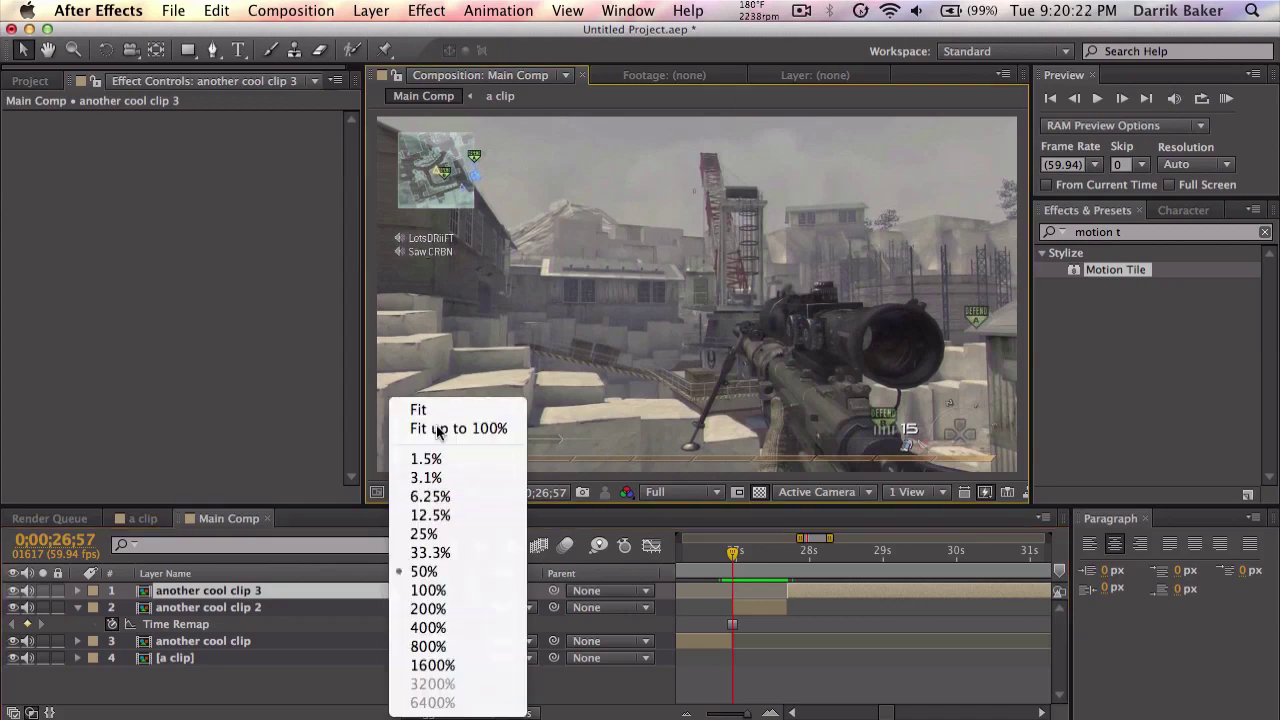
click(445, 445)
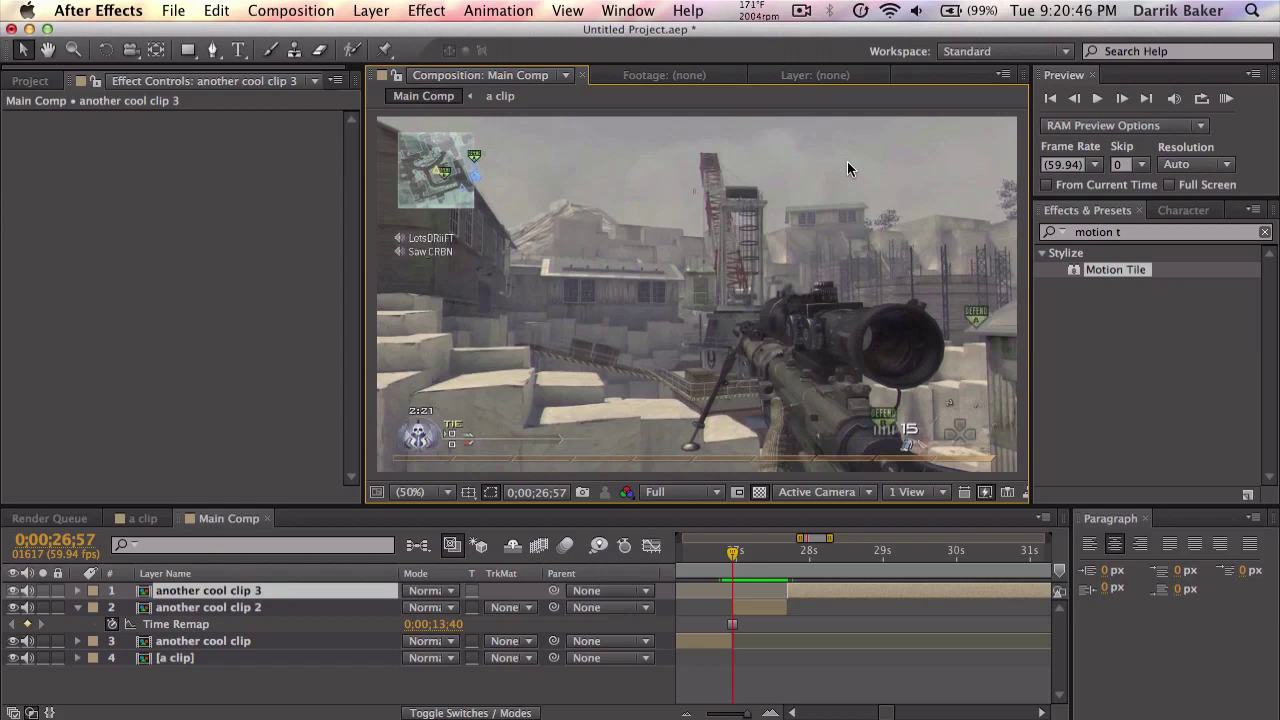
click(197, 607)
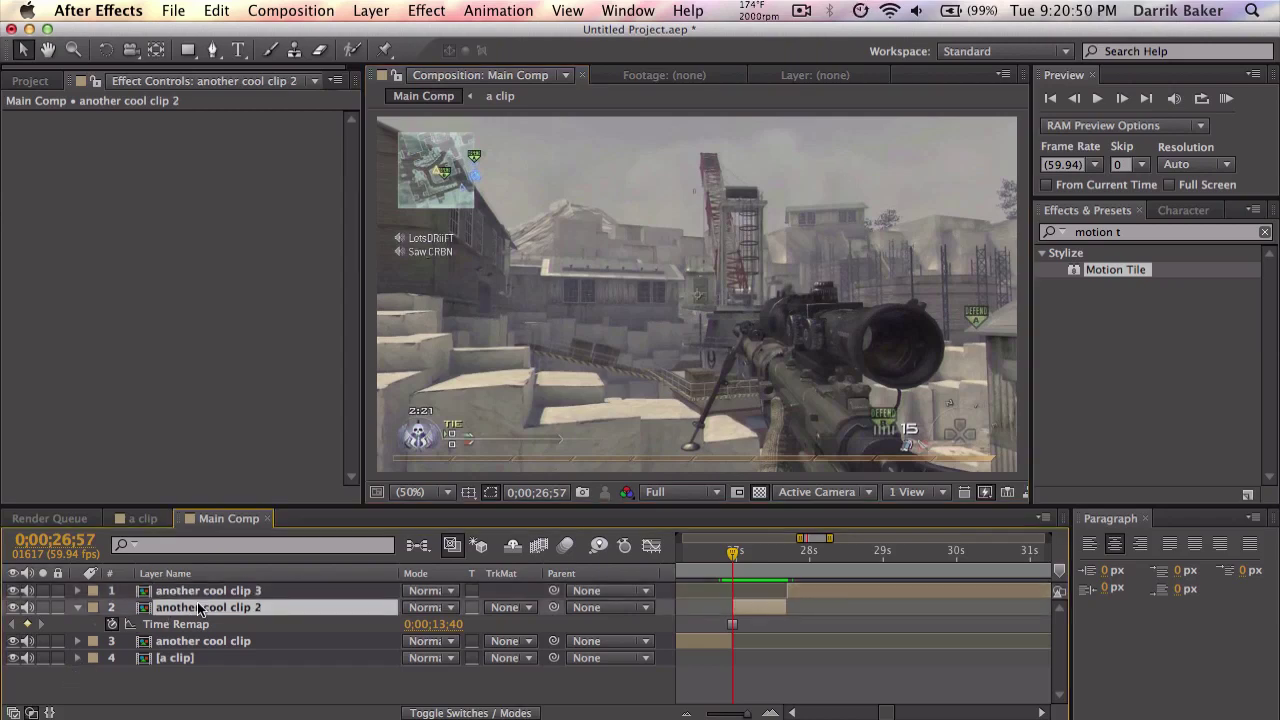
Duplicate the frozen layer and rename the first copies BG and Right Rocks and Tank.
key(super+d)
key(super+d)
key(super+d)
key(super+d)
key(super+d)
key(super+d)
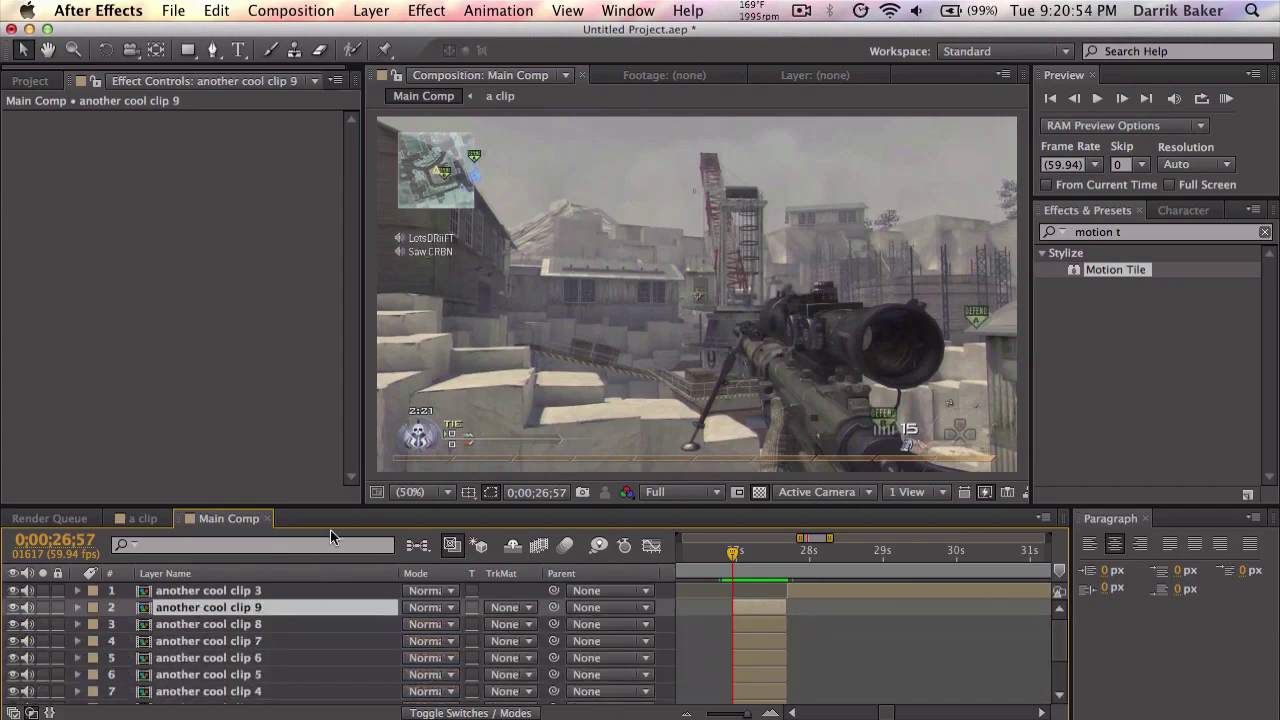
drag(336, 506, 336, 365)
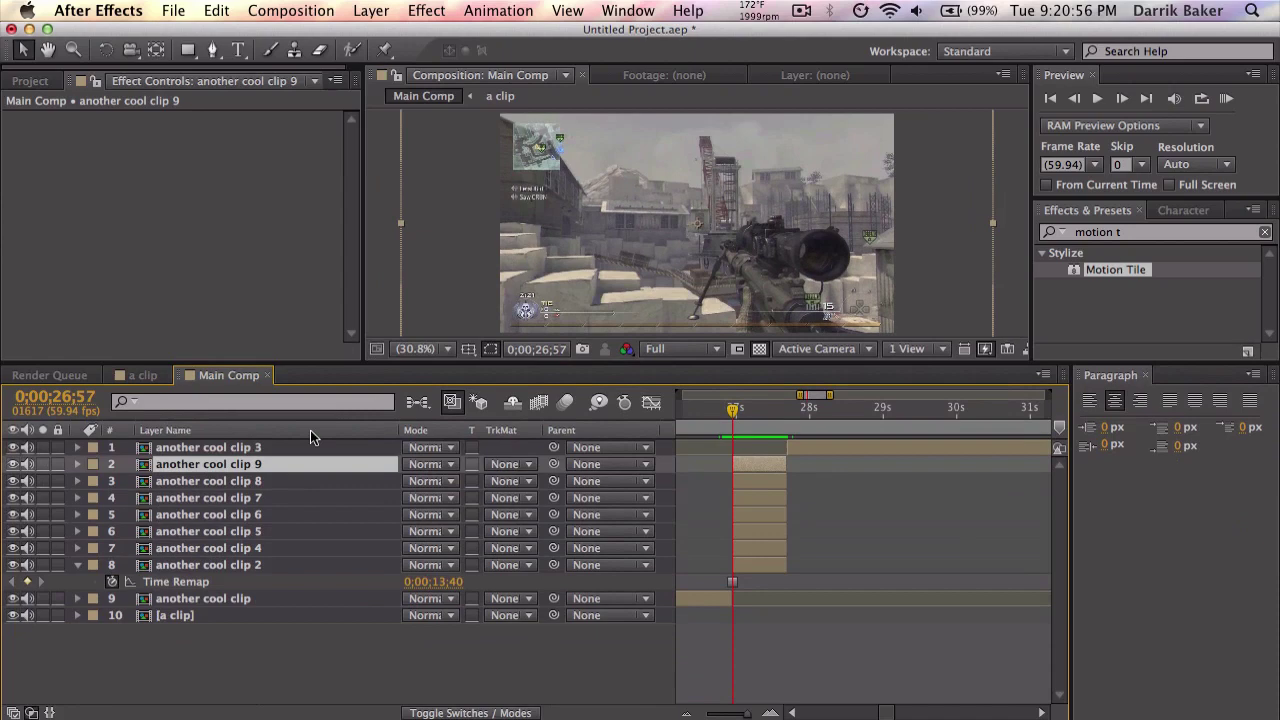
click(280, 563)
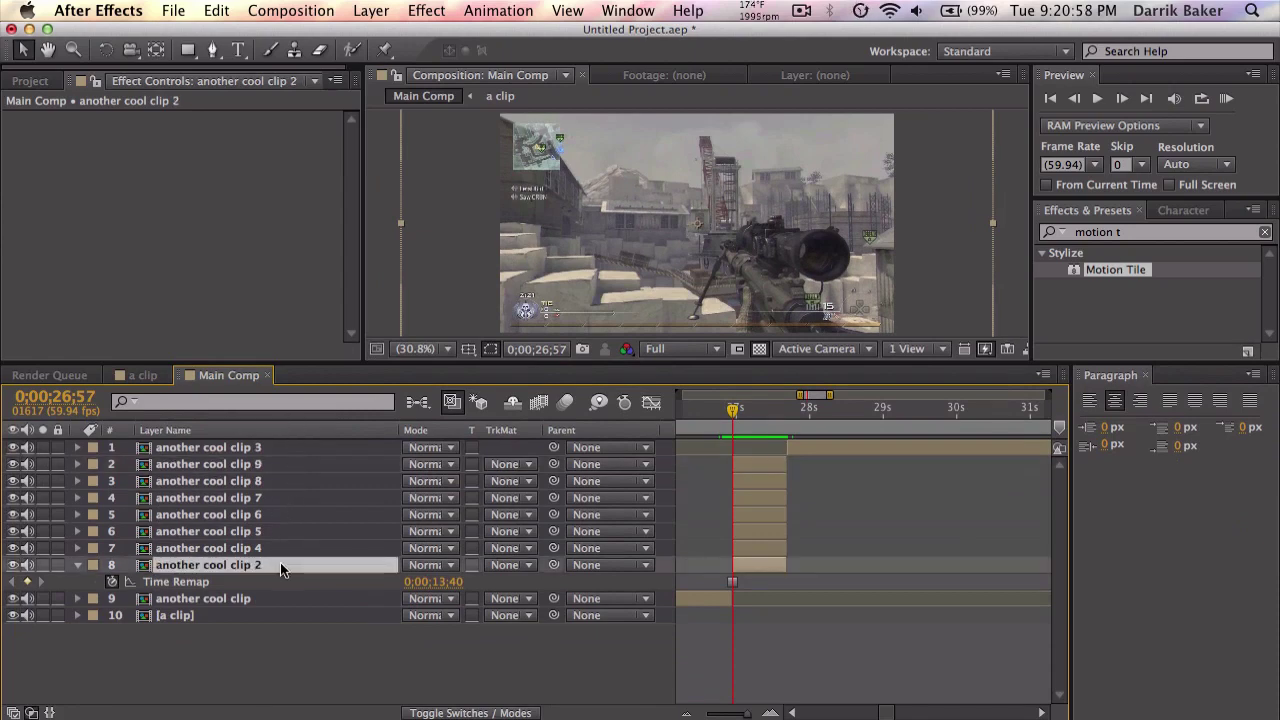
key(Return)
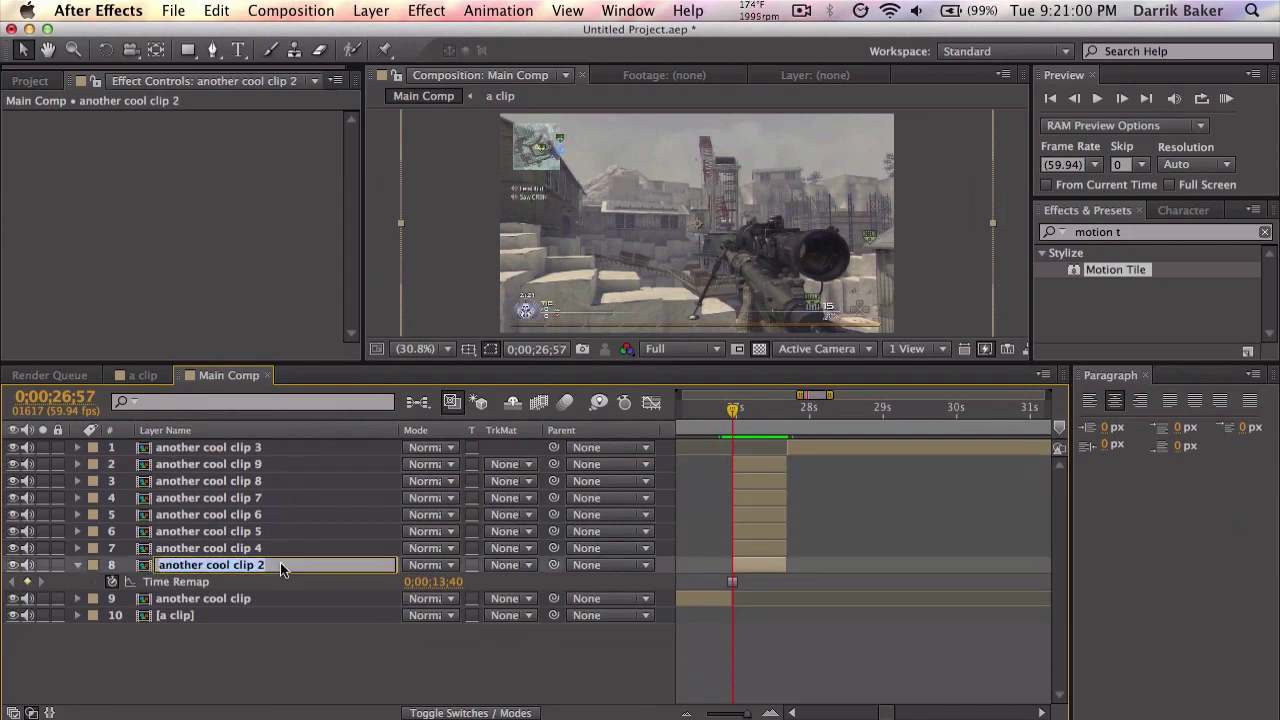
text(BG)
key(Return)
click(295, 550)
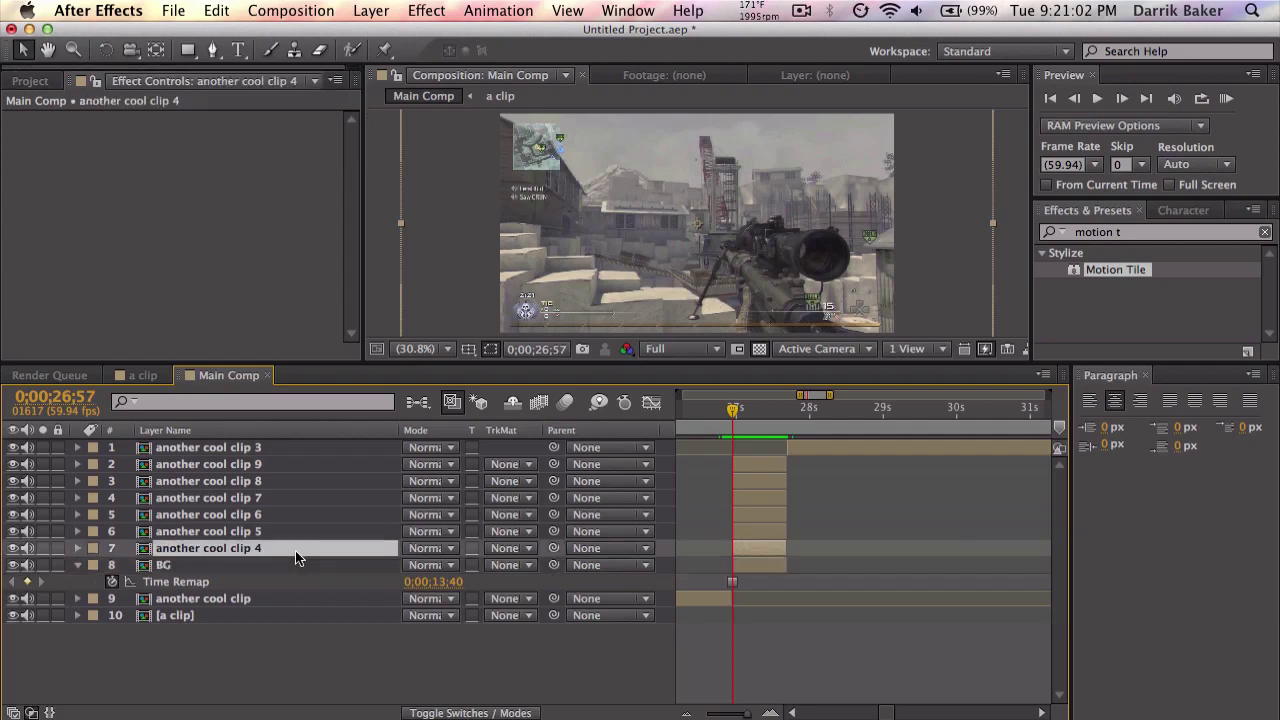
key(Return)
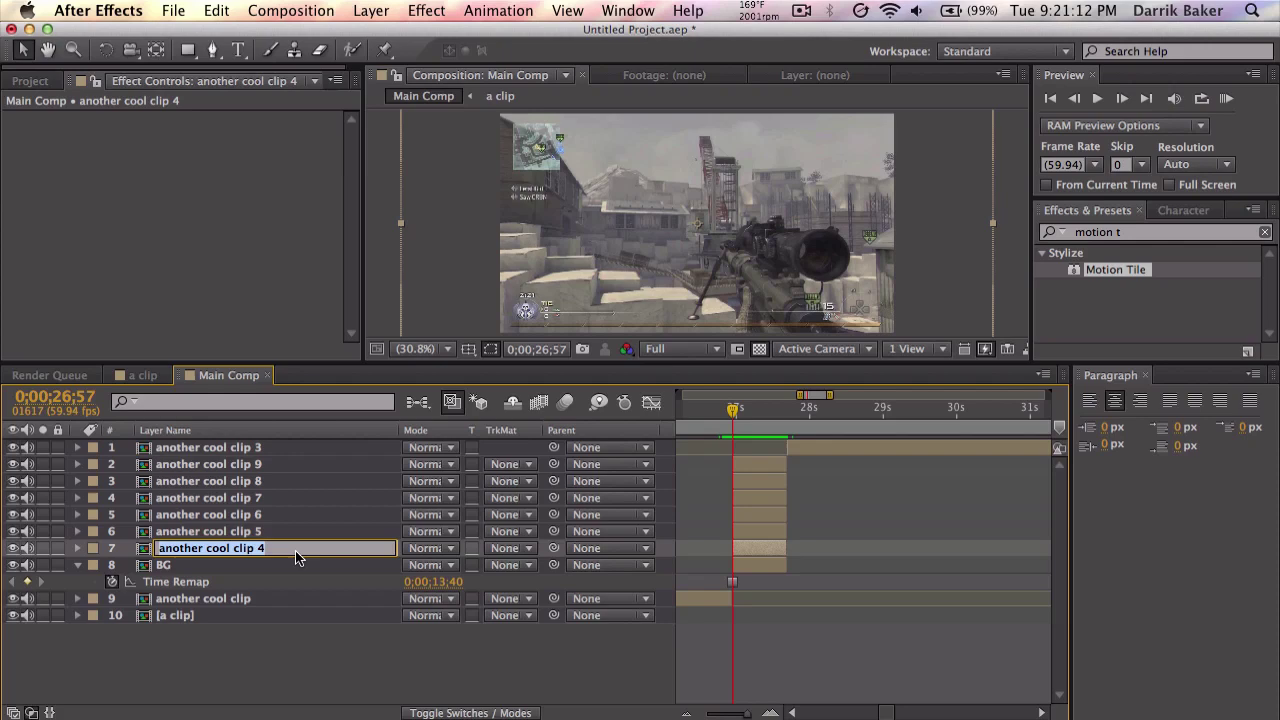
text(Right)
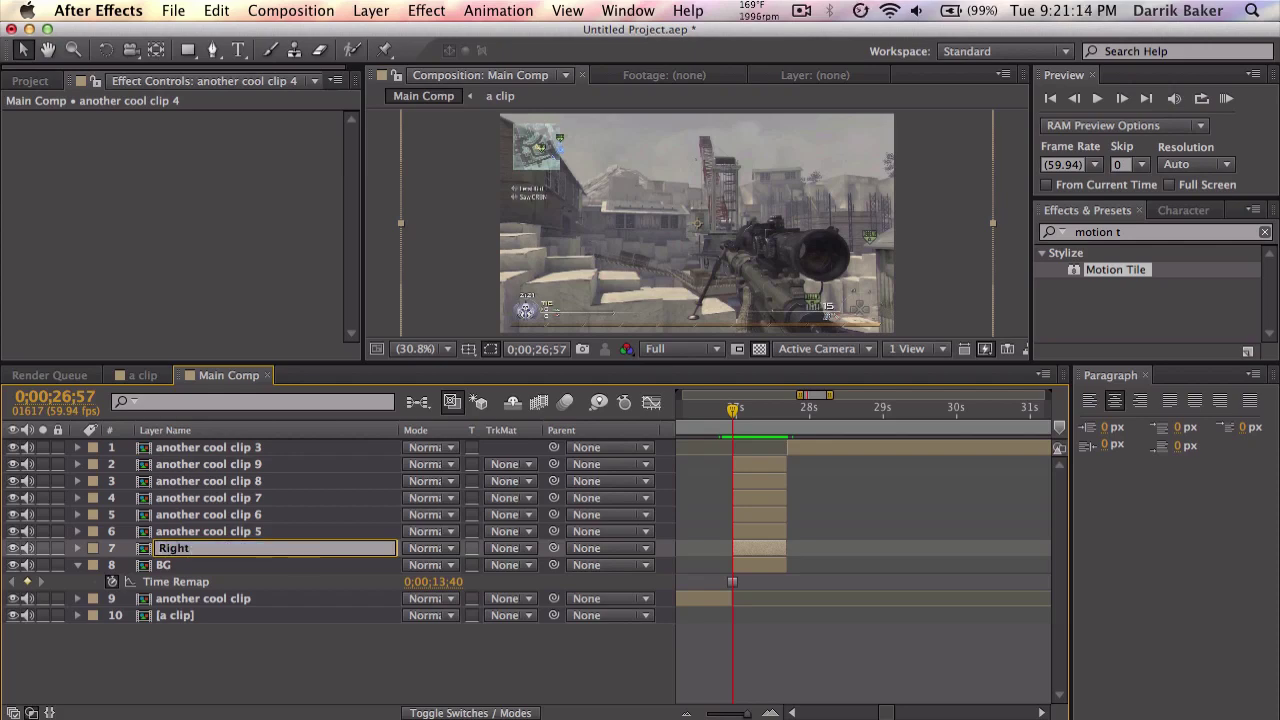
text( Rocks and Tank)
key(Return)
Rename the next three layers Crane, Left Building and Left Rocks.
click(298, 533)
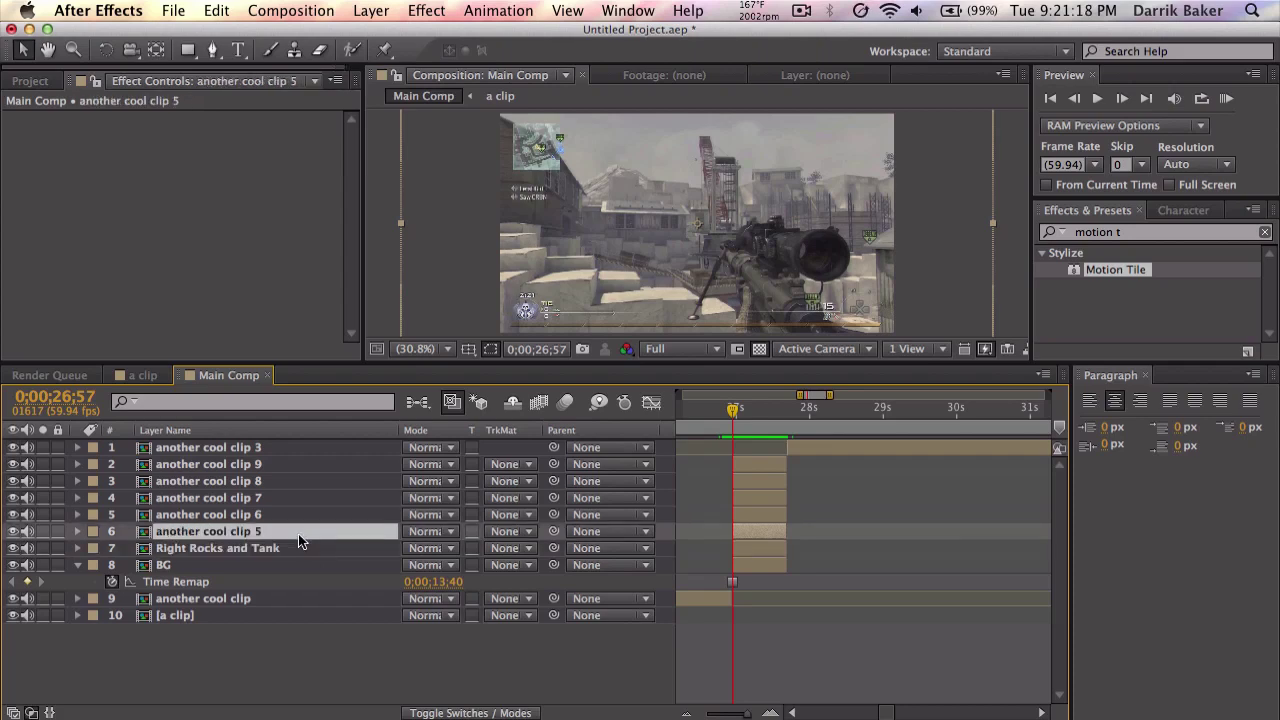
key(Return)
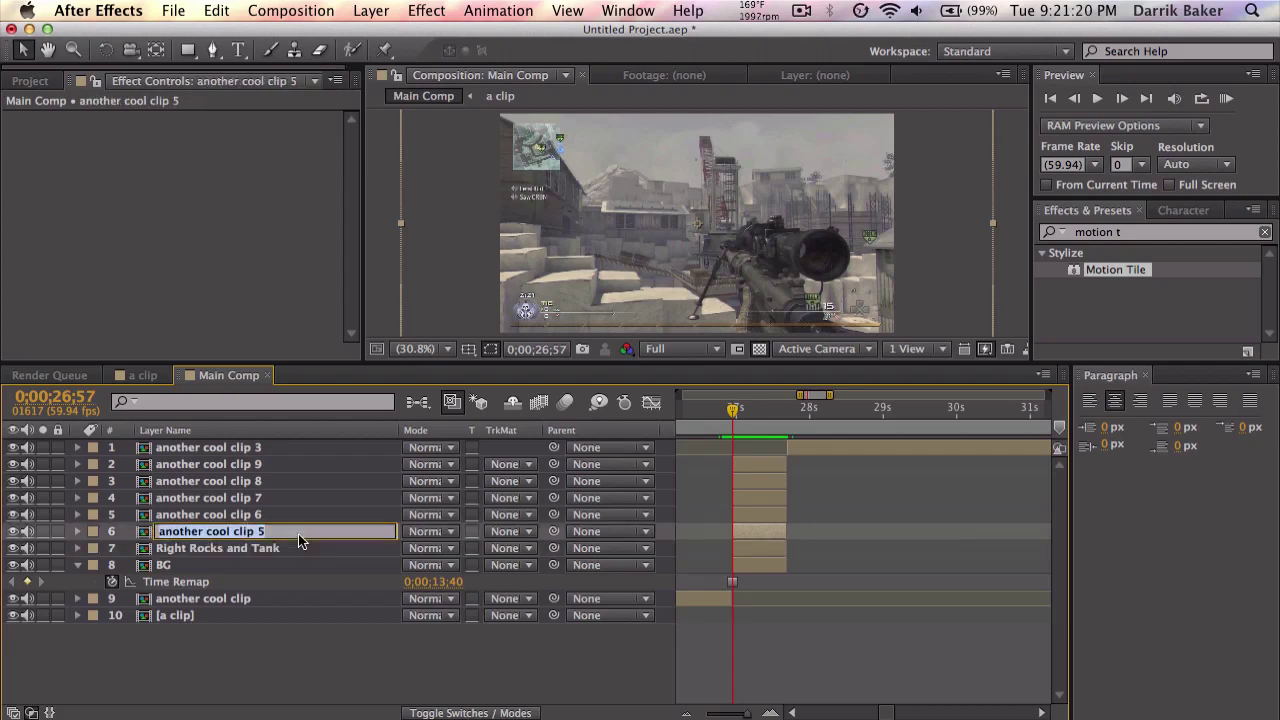
text(Crane)
key(Return)
click(301, 514)
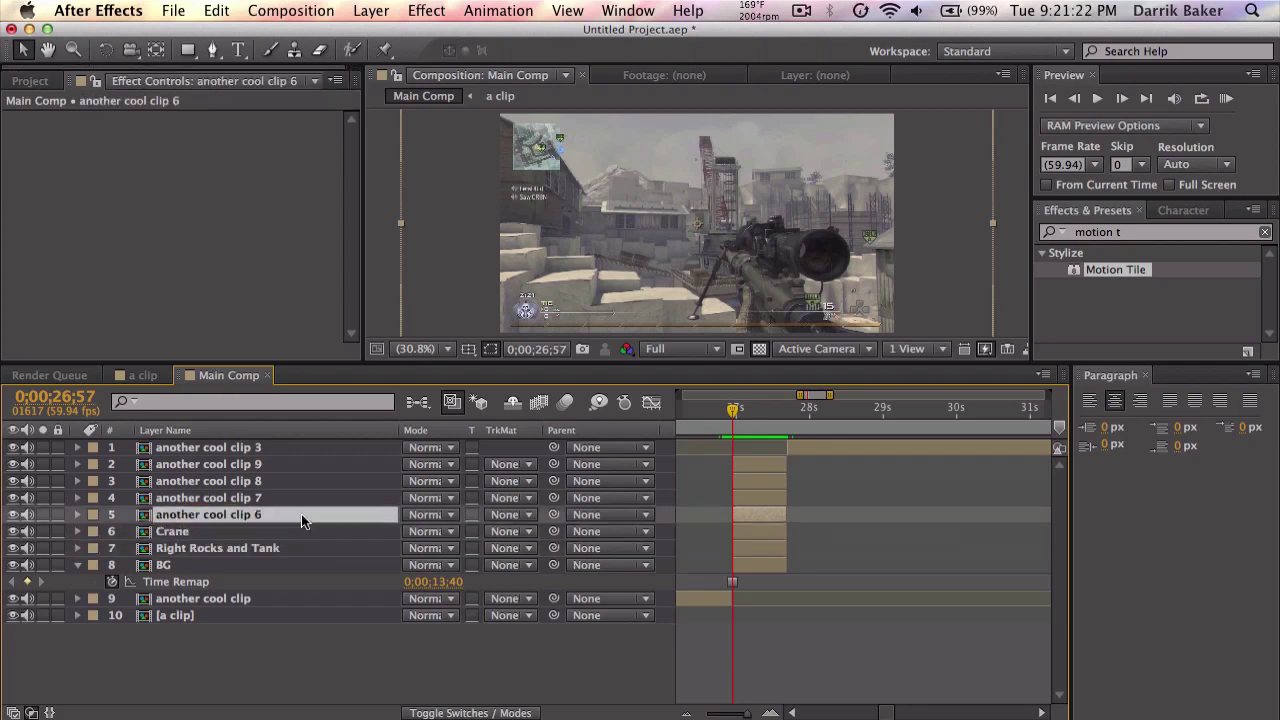
key(Return)
text(Left Building)
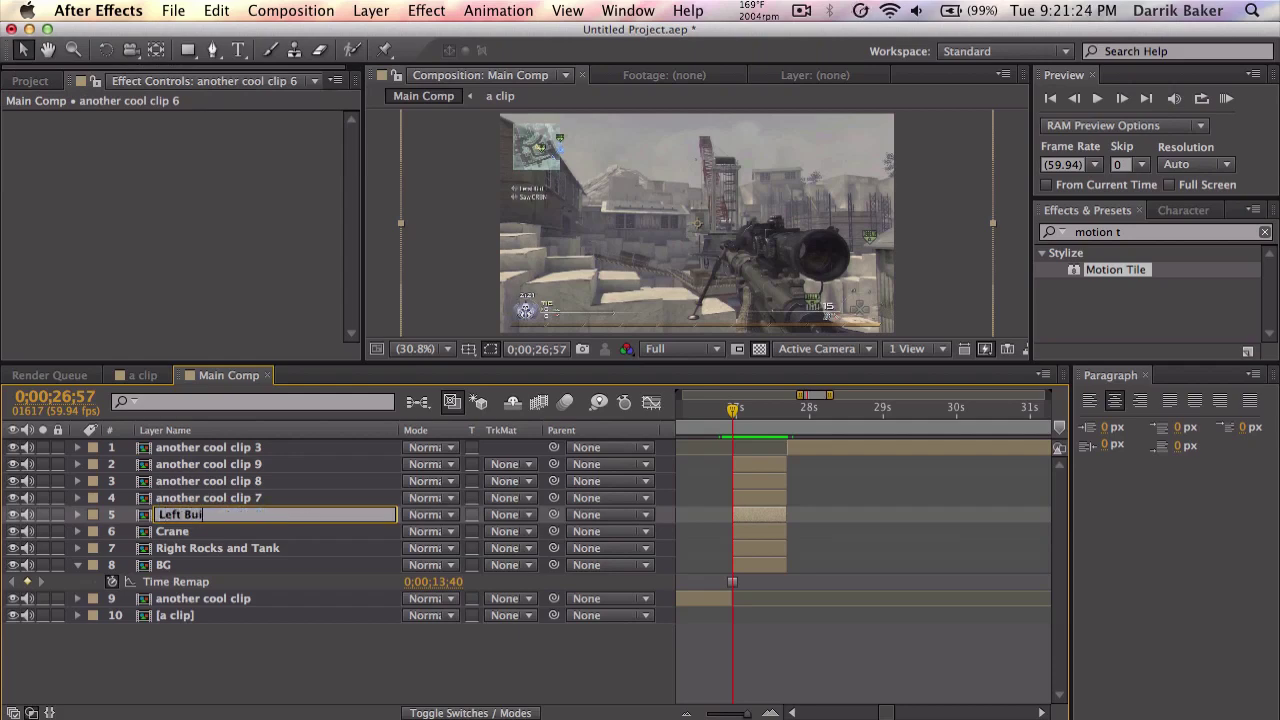
key(Return)
click(306, 498)
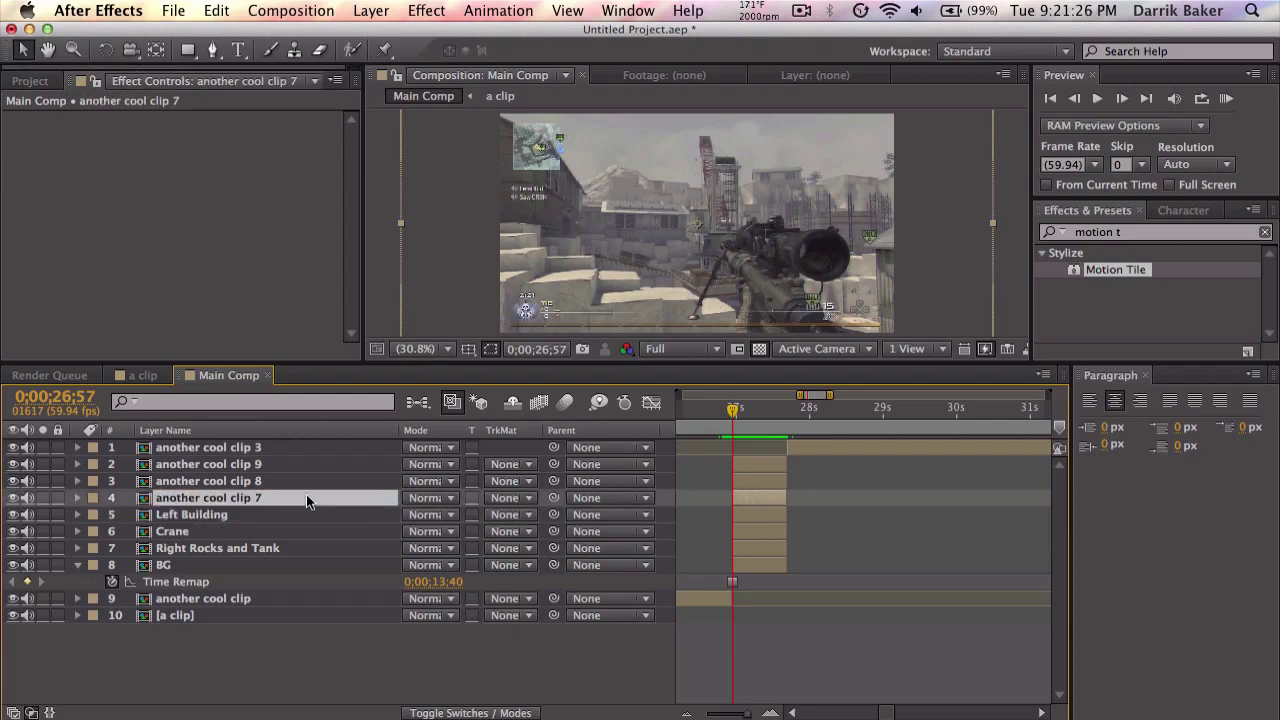
key(Return)
text(Left Rocks)
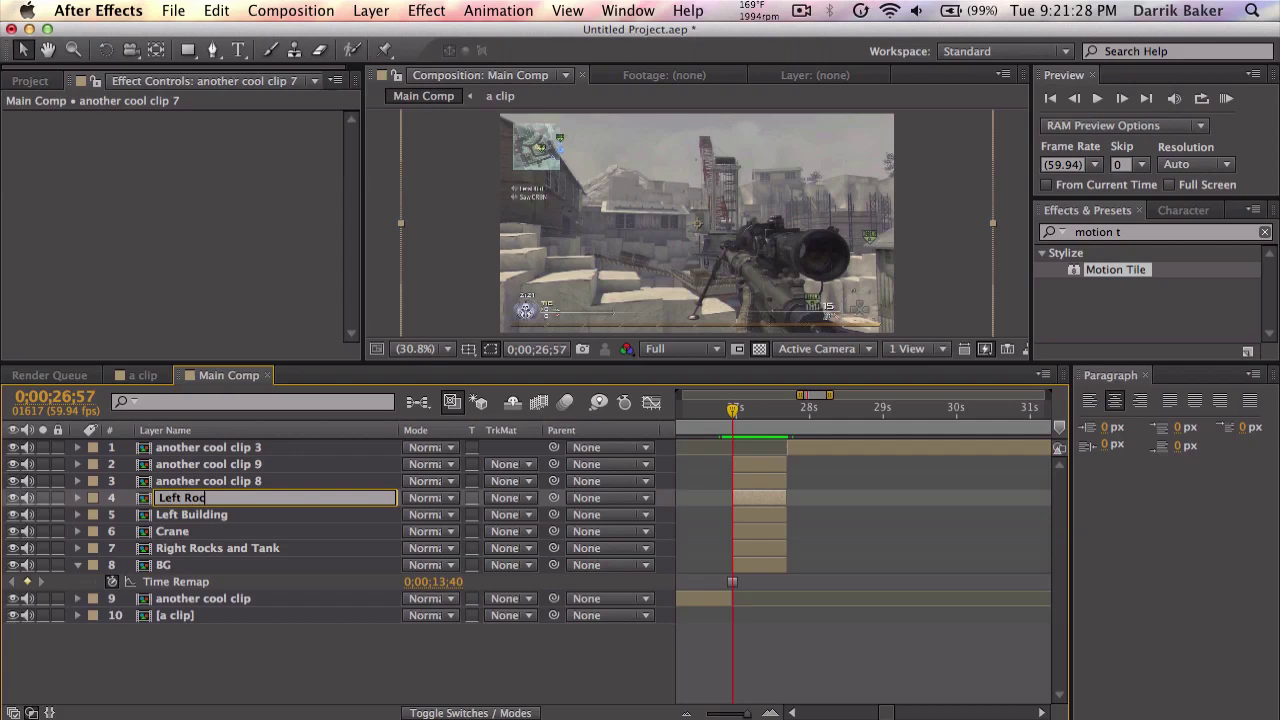
key(Return)
Rename the last two layers Right Building and Gun.
click(308, 478)
key(Return)
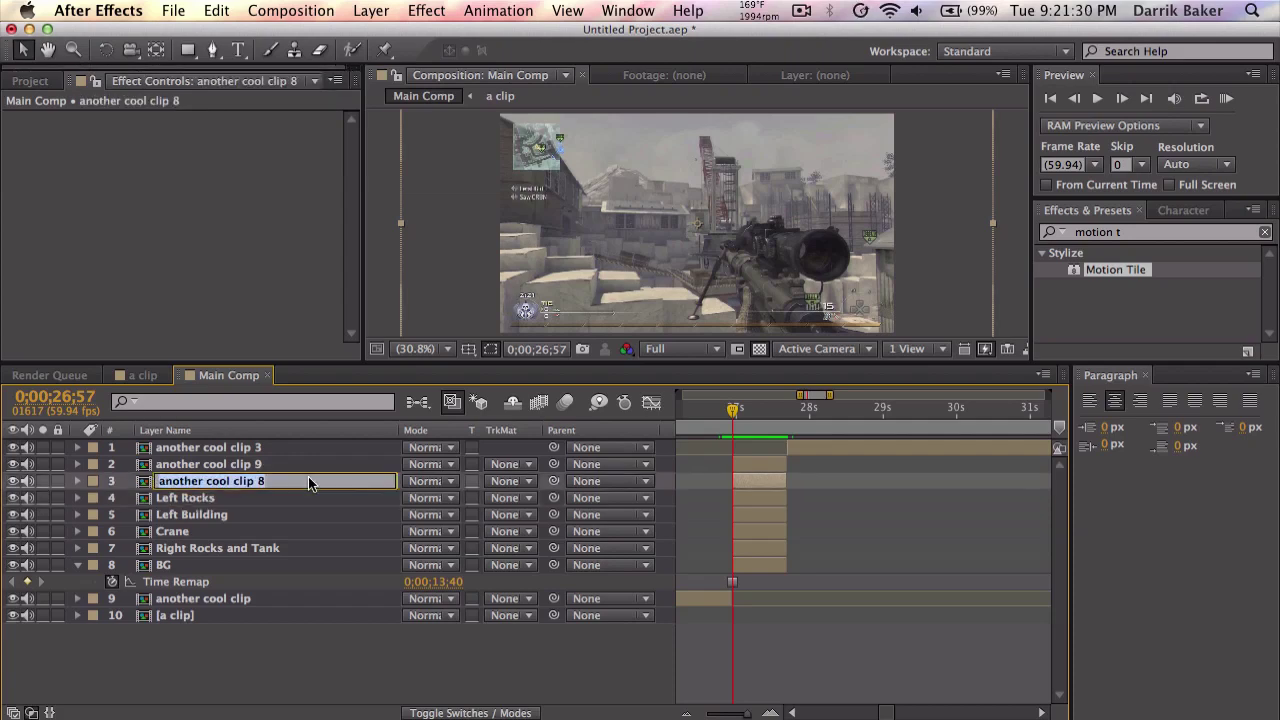
text(Right Building)
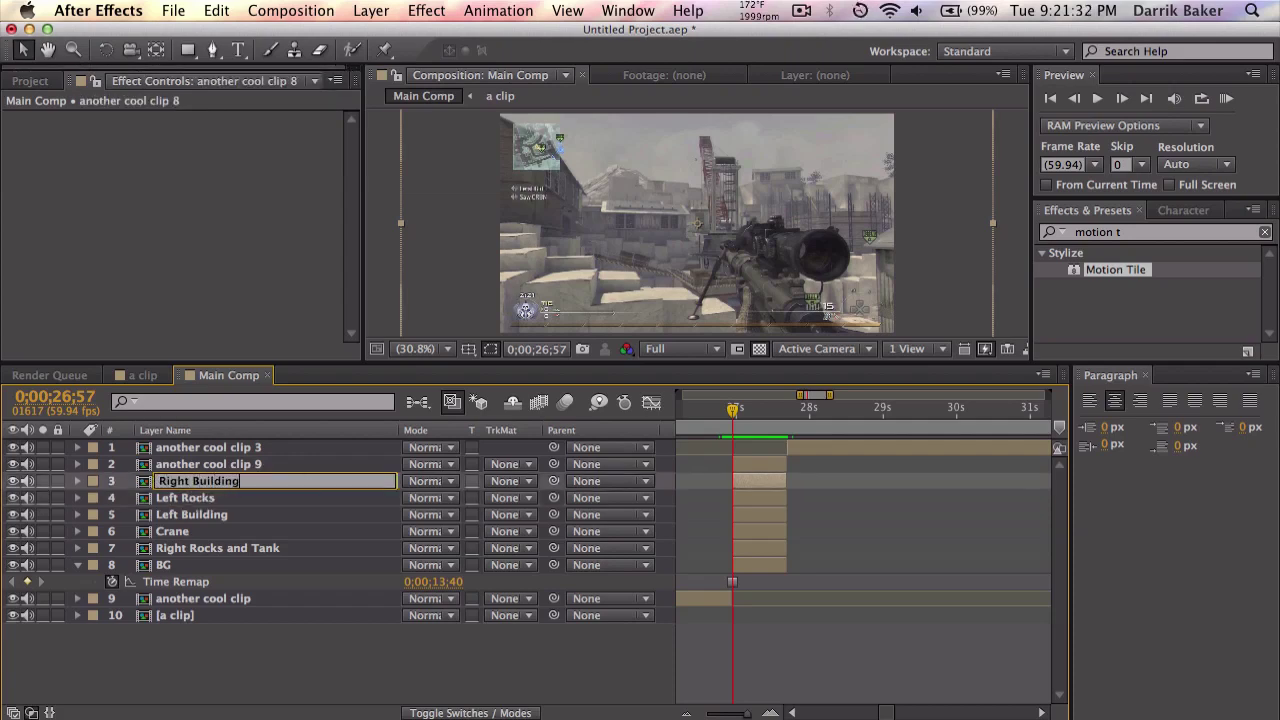
key(Return)
click(309, 466)
key(Return)
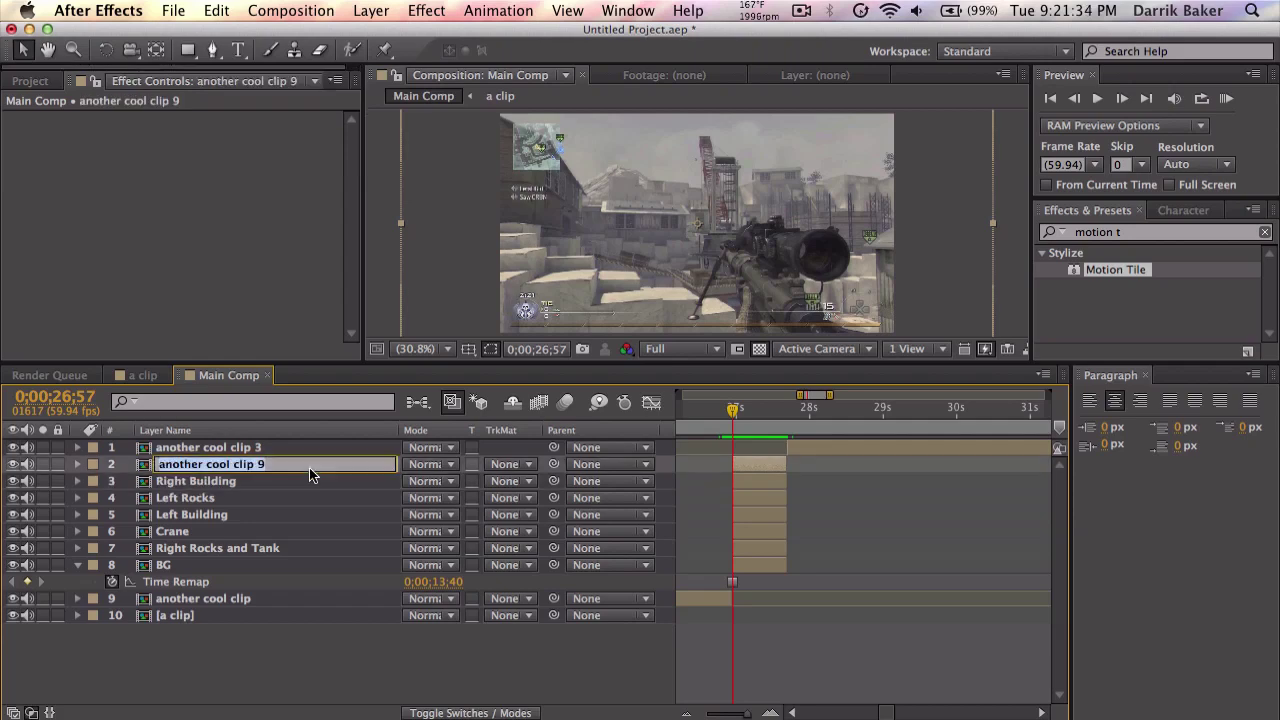
text(Gun)
key(Return)
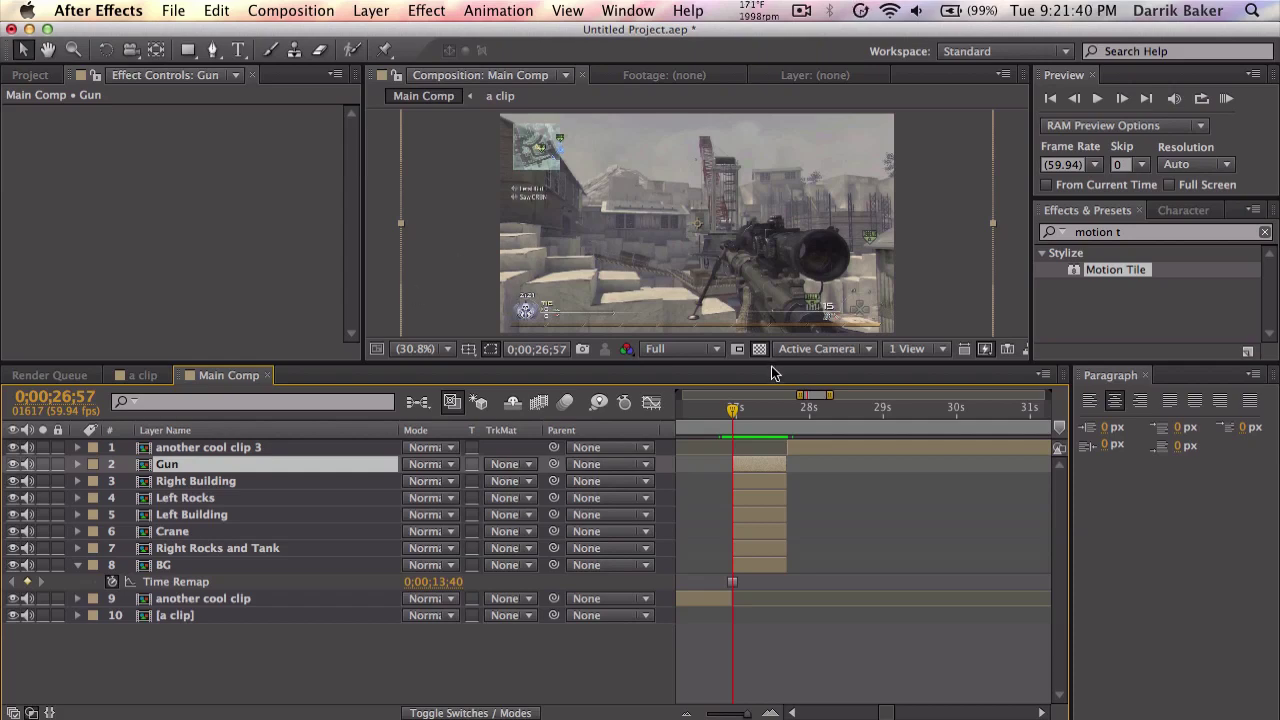
Enlarge the Composition viewer, pick the Pen tool and frame the rifle and bipod.
drag(774, 365, 740, 451)
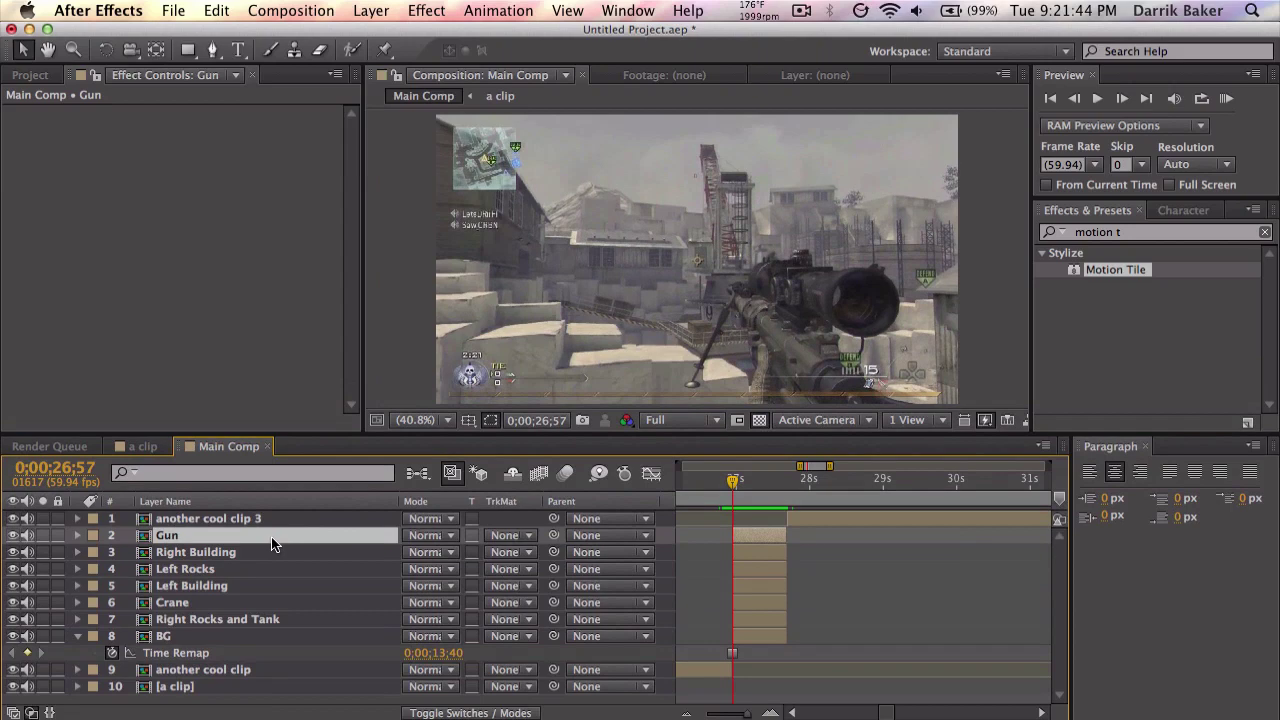
click(213, 53)
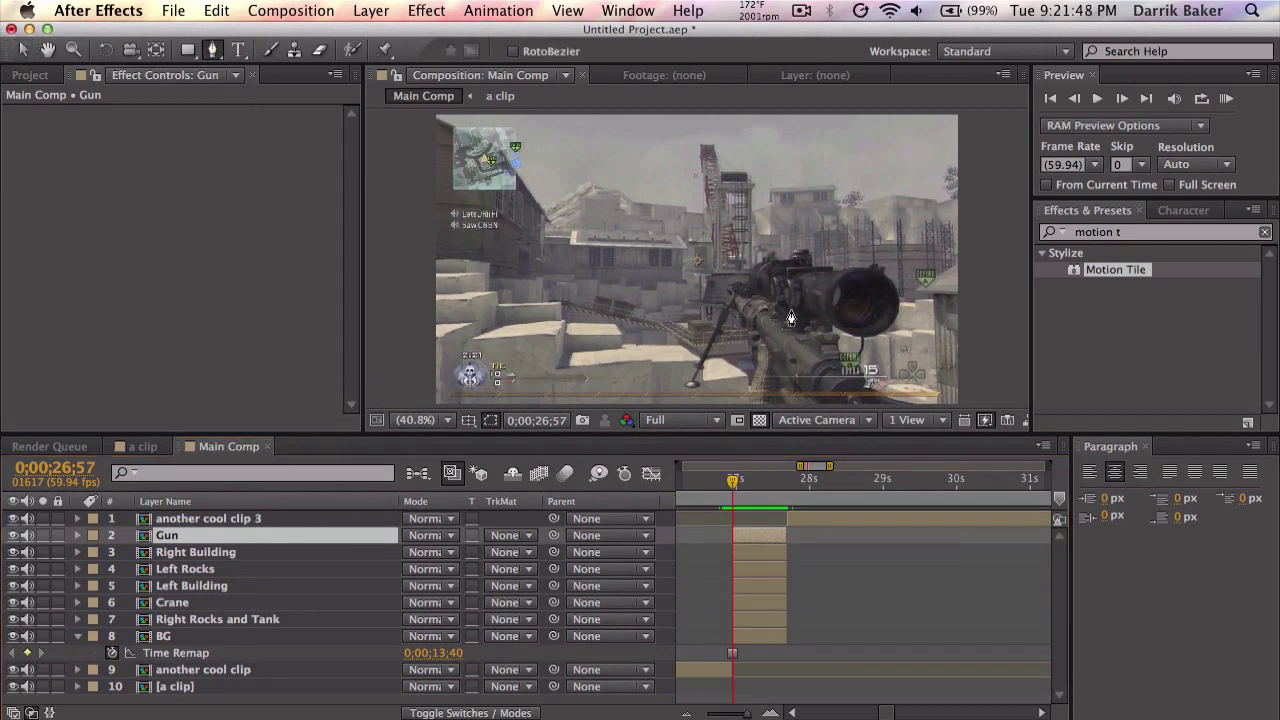
key(grave)
key(space)
scroll(765, 489, up, 2)
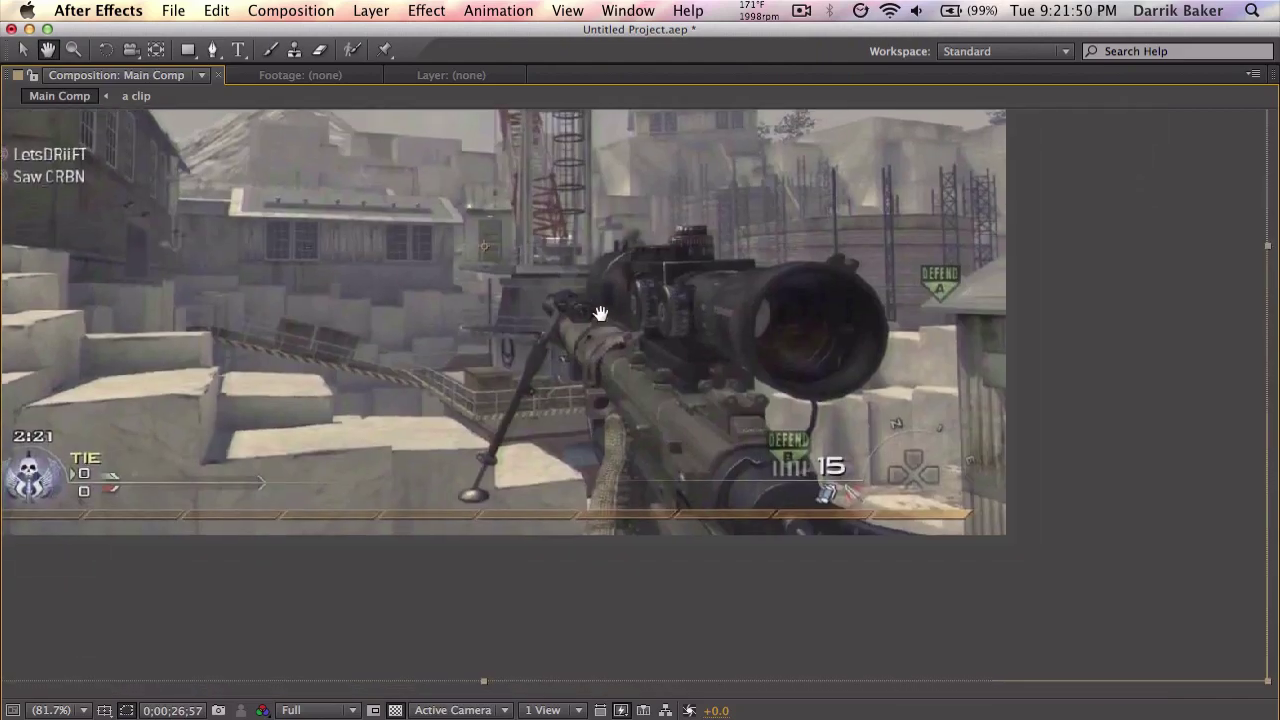
drag(603, 303, 571, 400)
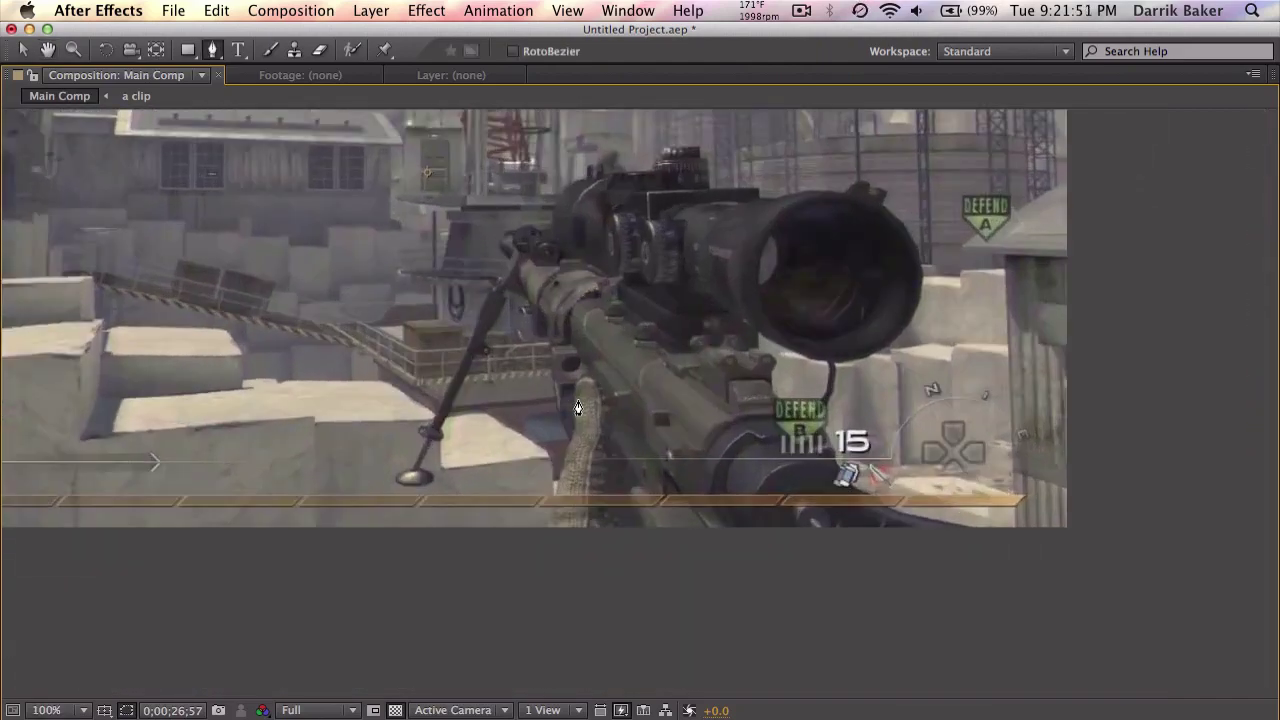
Trace a mask around the rifle's underside, bipod leg and scope on the Gun layer.
click(547, 545)
click(558, 478)
click(552, 376)
click(549, 338)
click(533, 337)
click(529, 312)
click(509, 300)
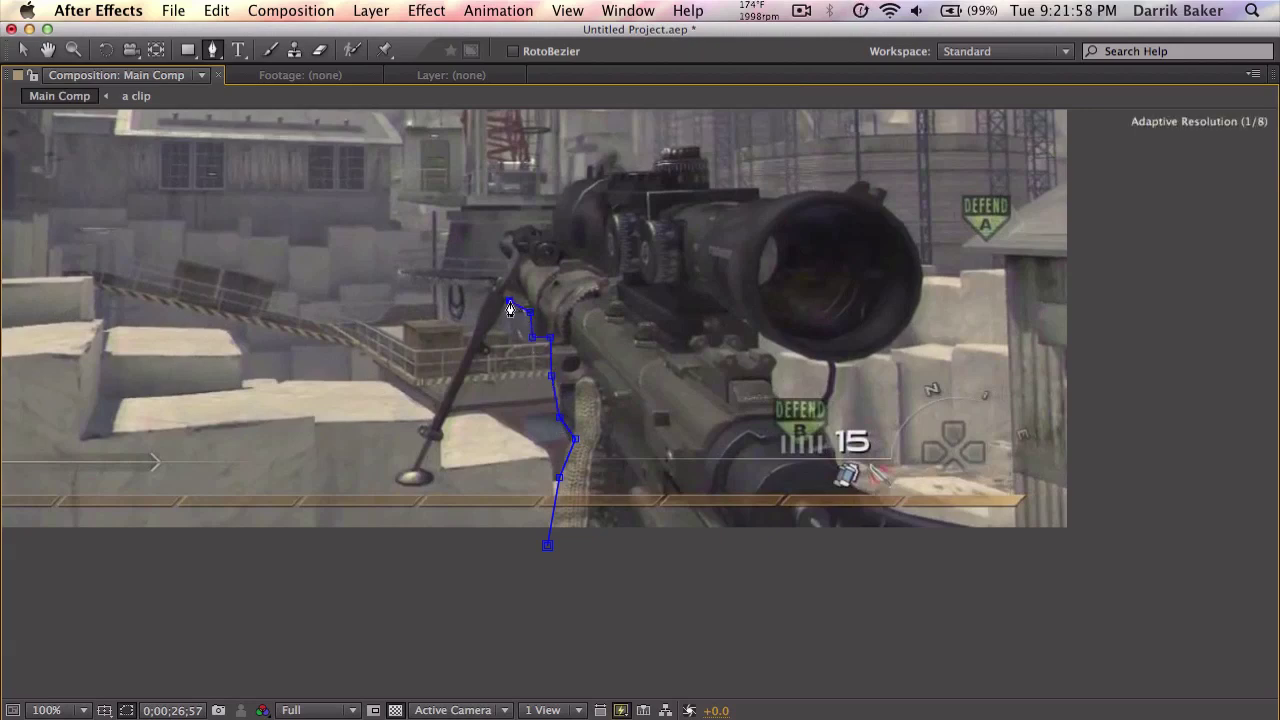
click(475, 358)
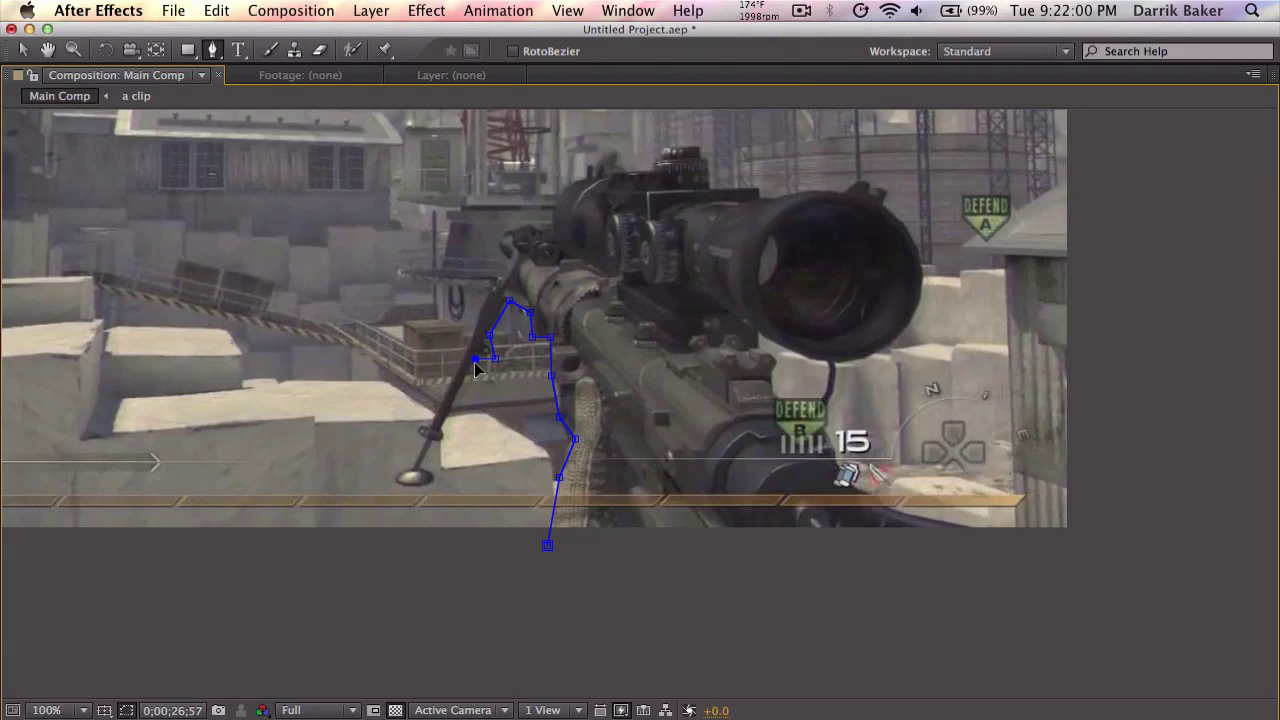
click(440, 431)
key(period)
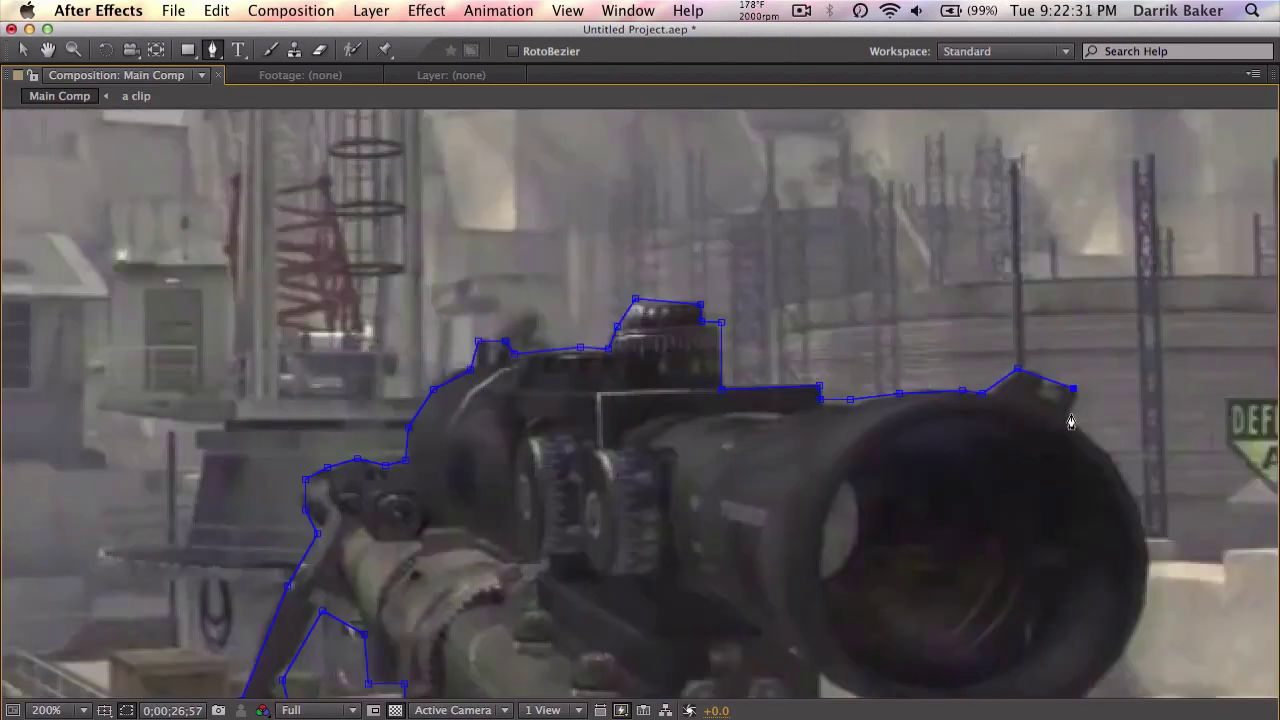
click(792, 448)
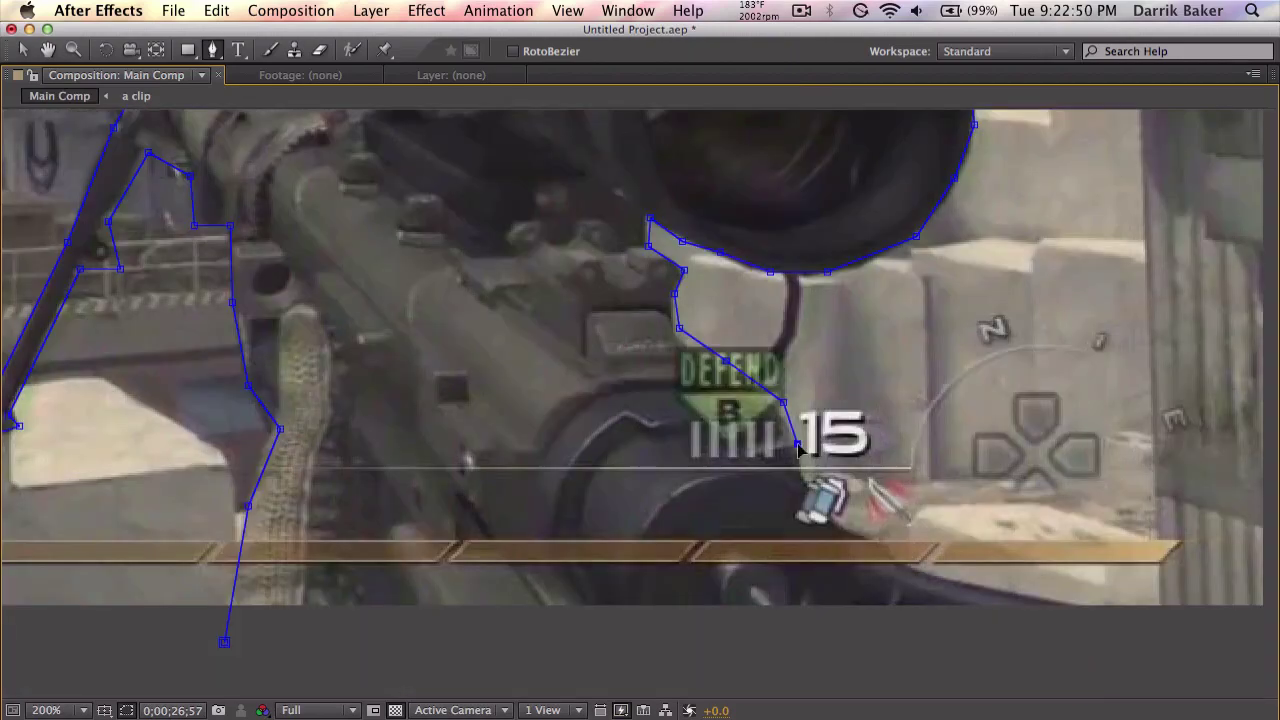
Restore the normal layout and turn off soloing so the whole scene shows.
key(grave)
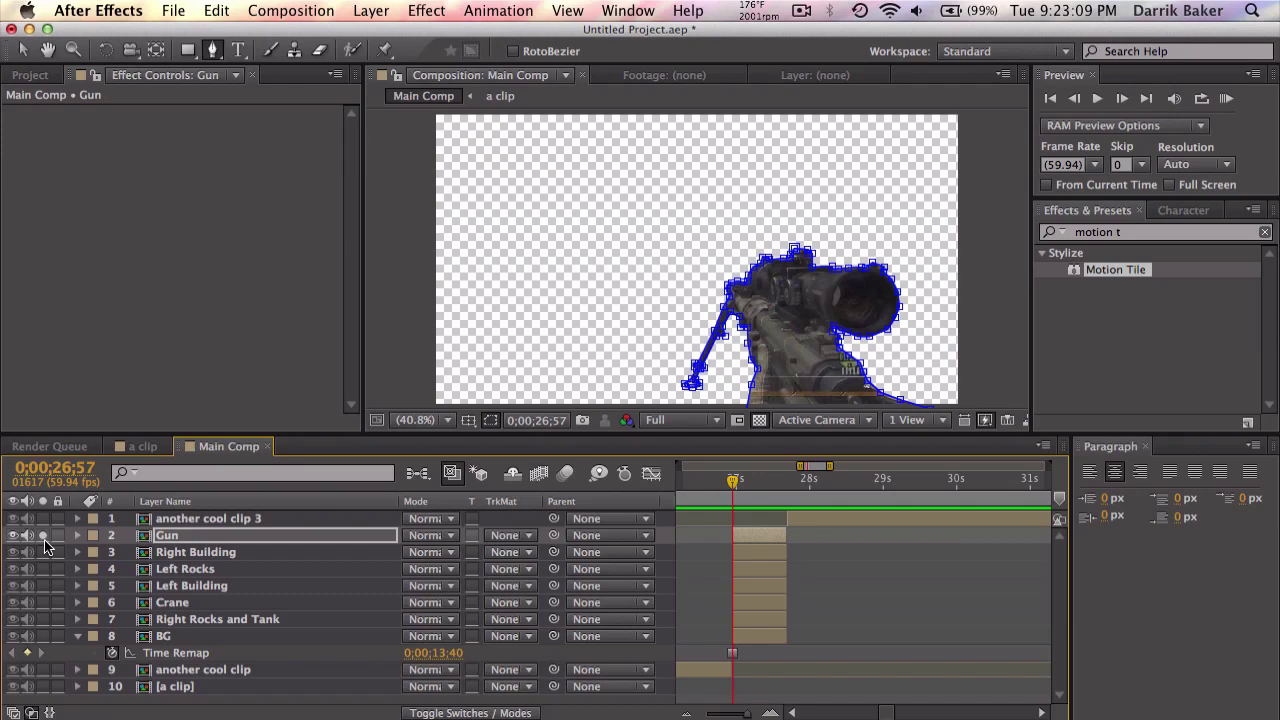
click(43, 536)
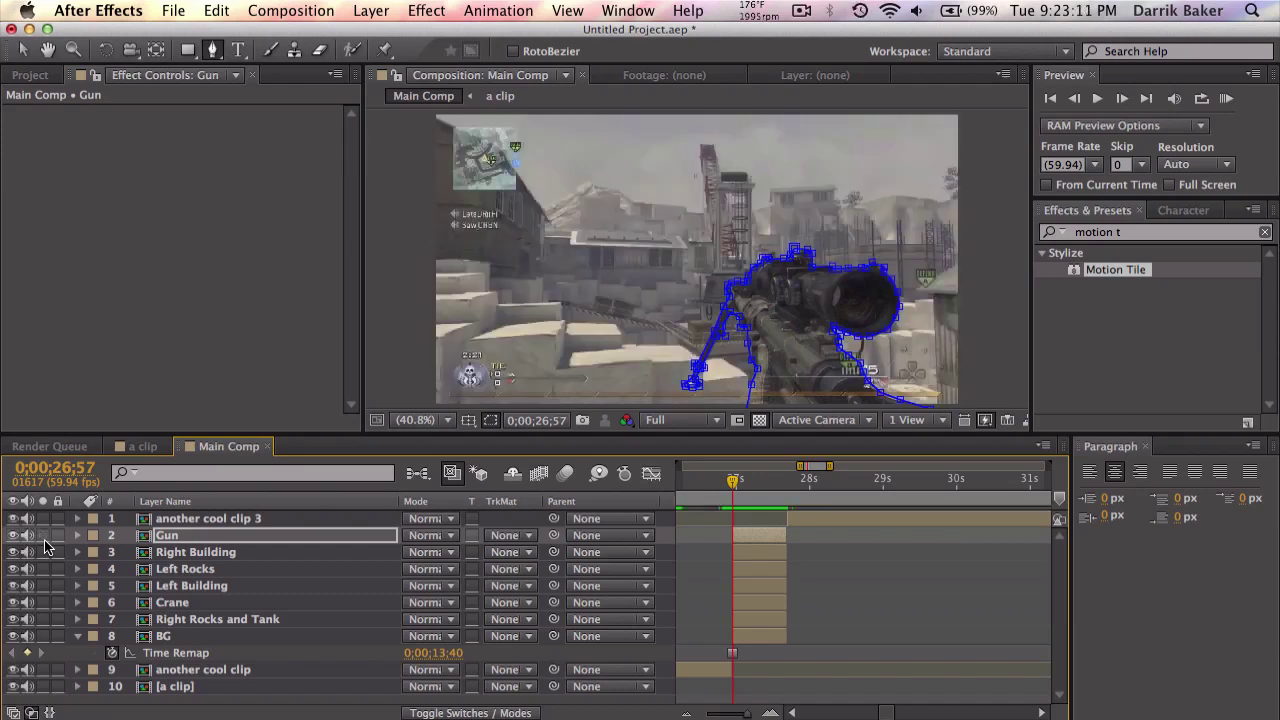
click(864, 601)
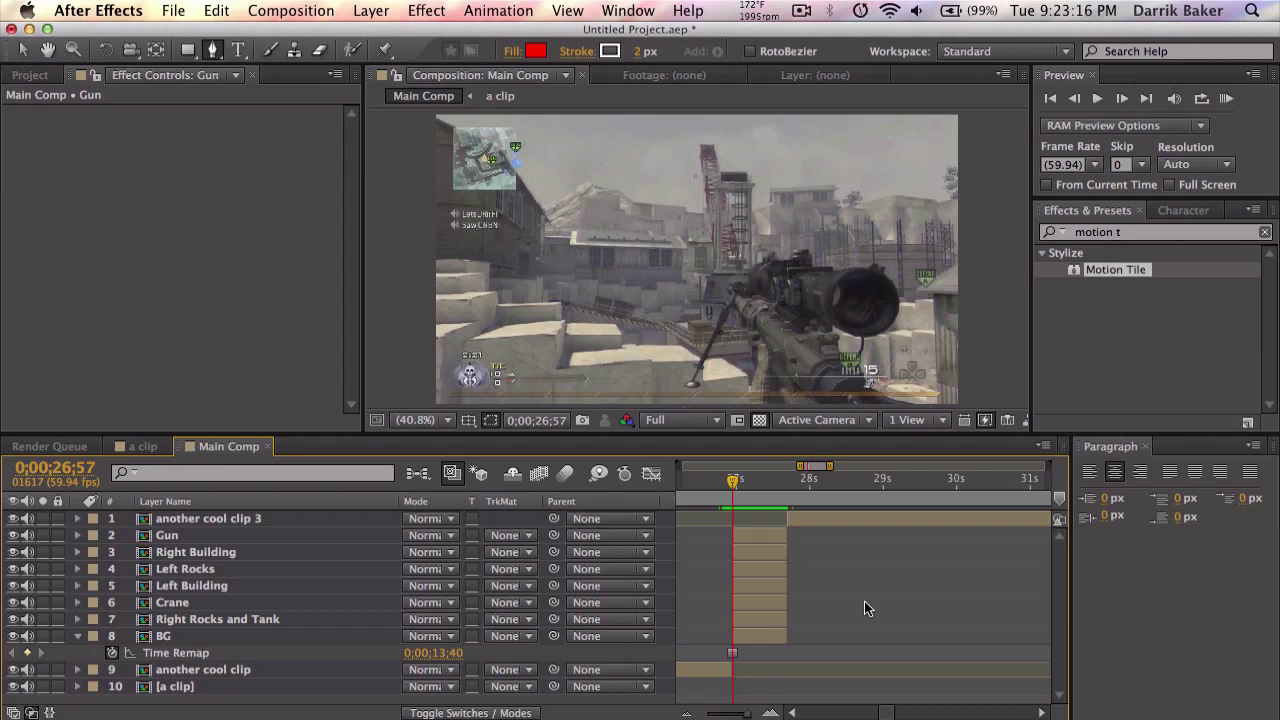
click(763, 556)
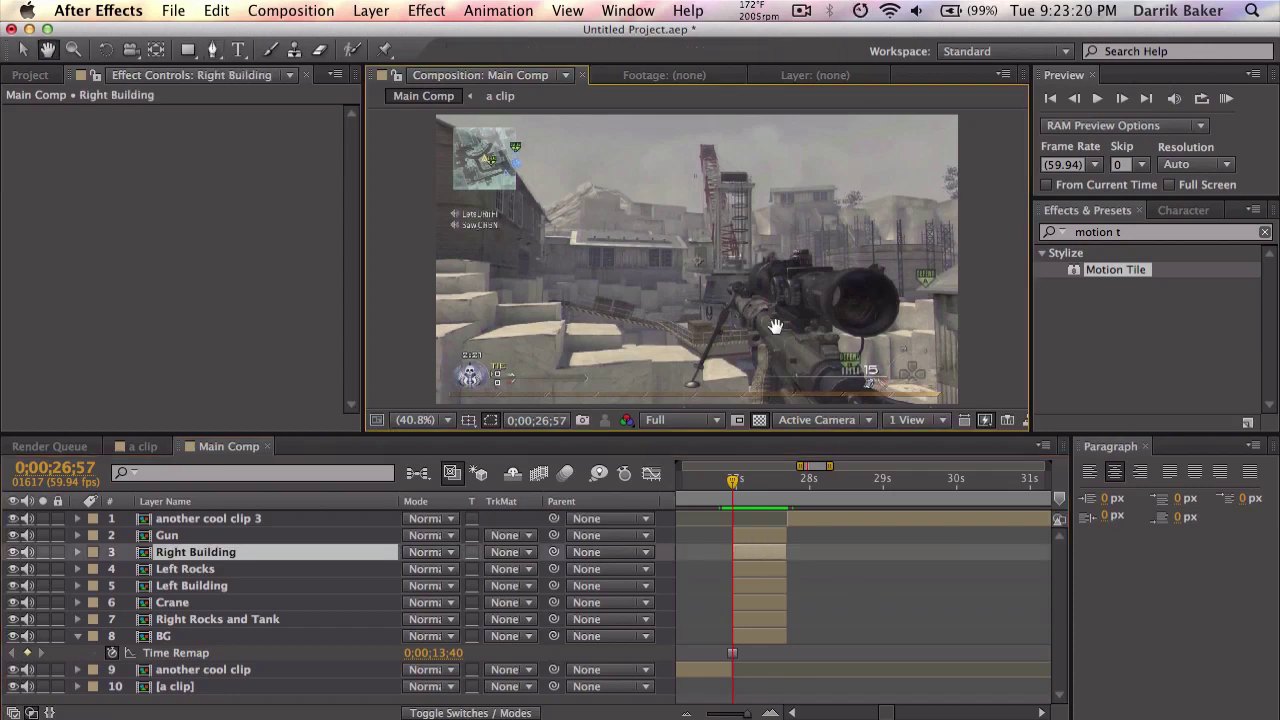
Draw a closed Pen mask around the right building on the Right Building layer.
scroll(587, 318, right, 5)
scroll(587, 318, down, 2)
key(grave)
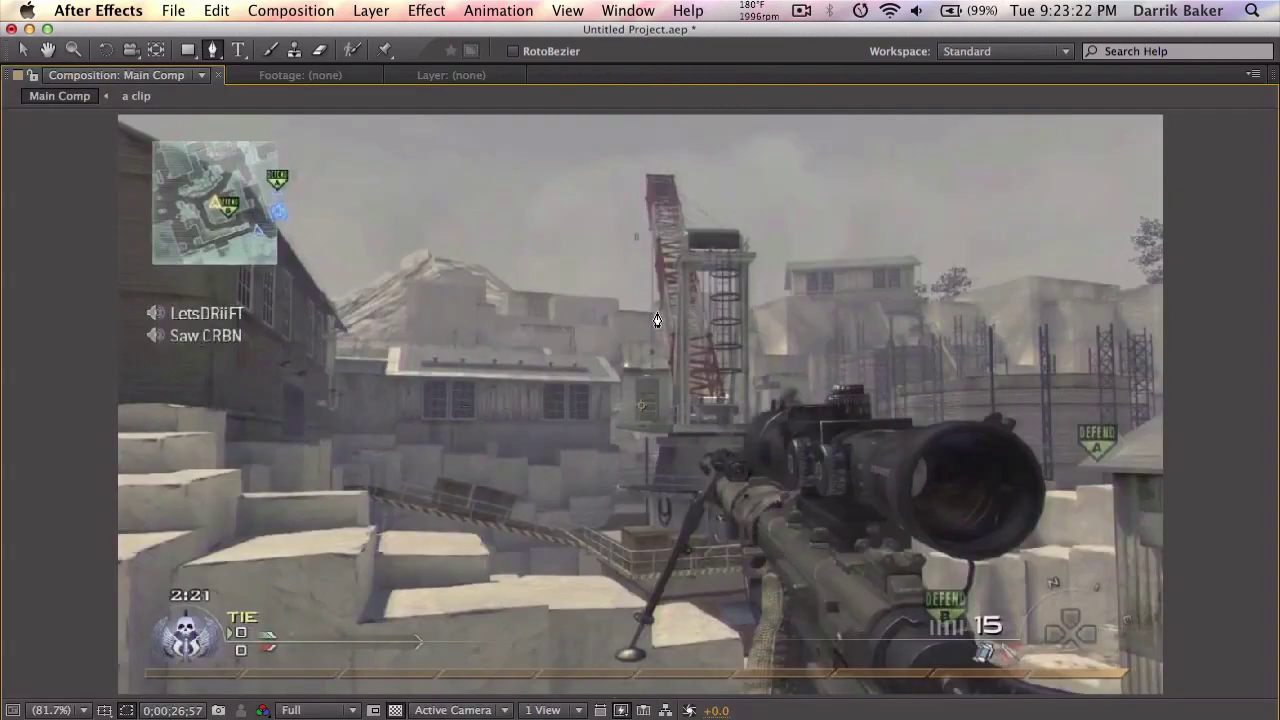
scroll(655, 460, right, 5)
scroll(655, 460, down, 1)
click(673, 584)
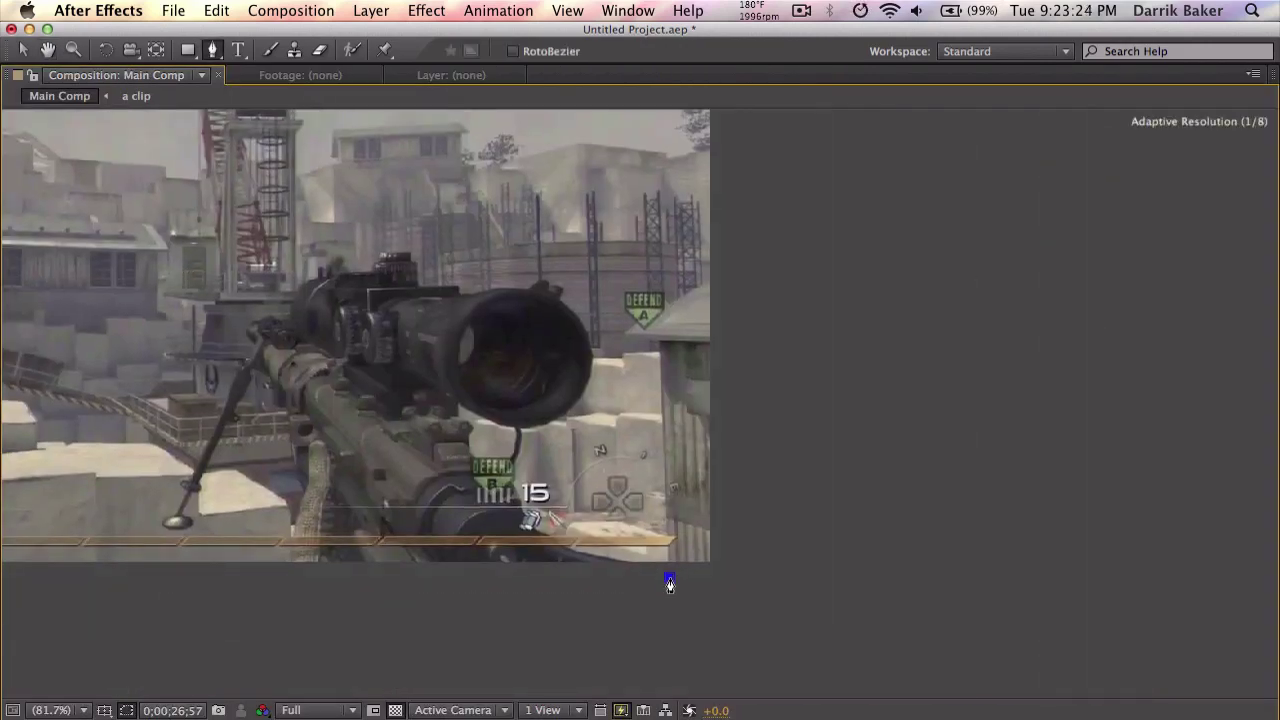
click(670, 332)
click(624, 332)
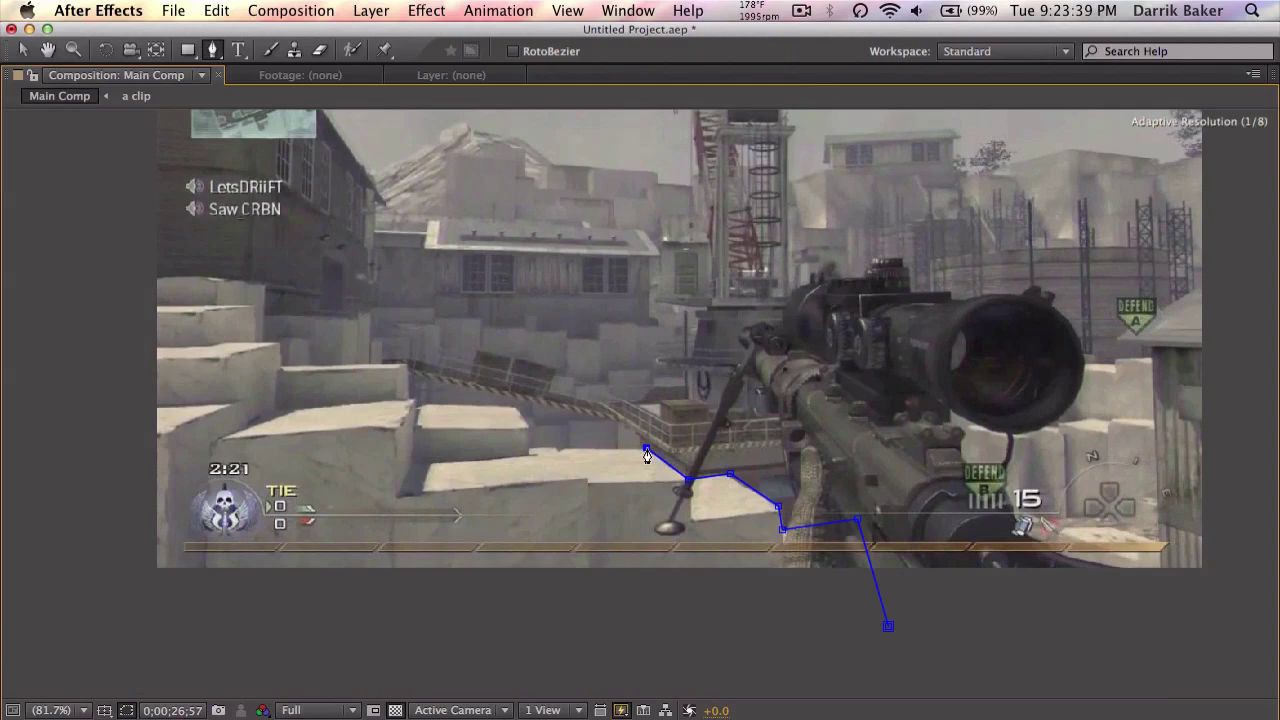
click(530, 425)
click(410, 375)
click(385, 355)
click(222, 285)
click(137, 611)
click(888, 626)
Trace mask points along the building edge on the Left Building layer.
key(grave)
click(187, 591)
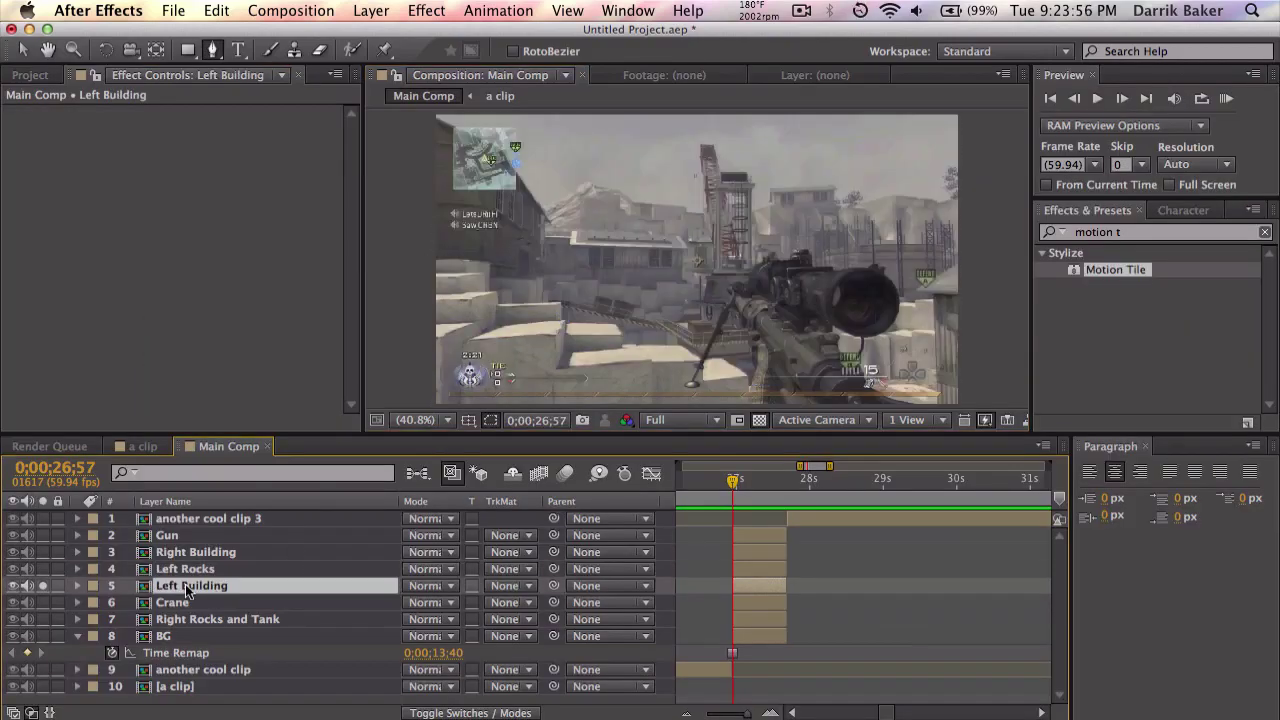
key(grave)
click(555, 516)
click(541, 338)
click(494, 268)
click(356, 199)
click(275, 474)
click(422, 487)
click(473, 551)
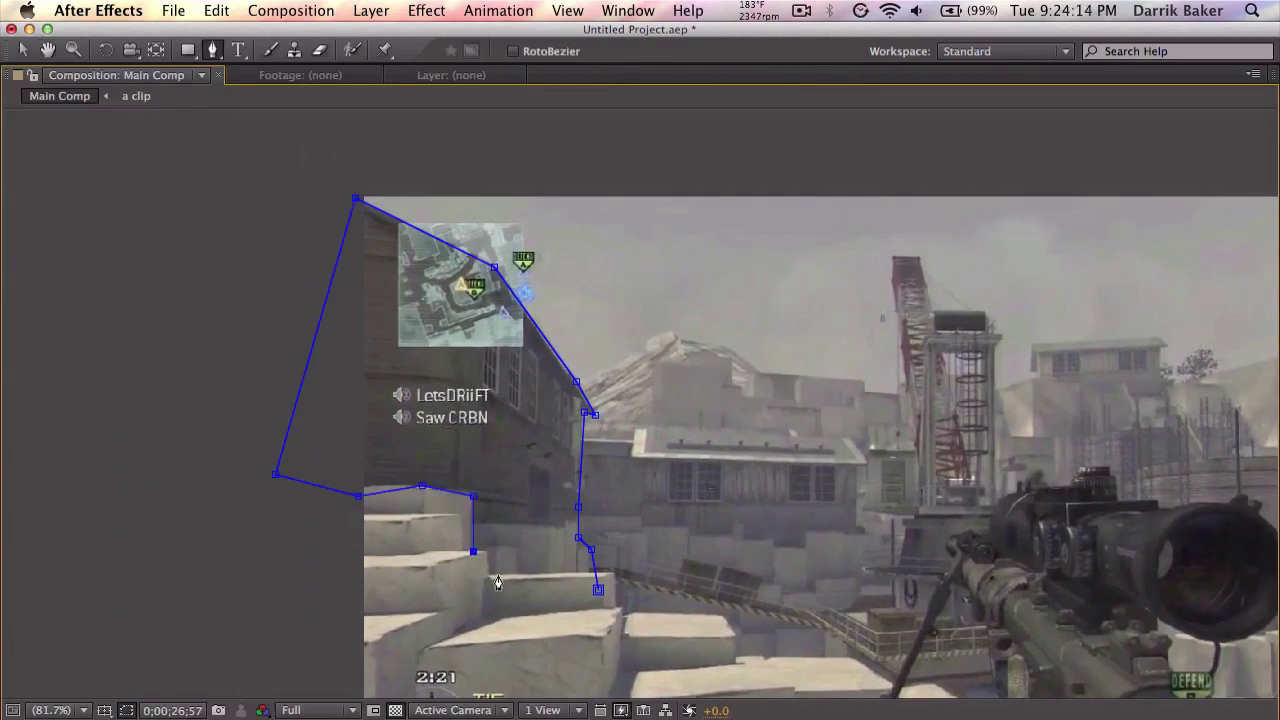
Trace a closed mask around the crane tower, over the ramp, and around the rifle.
key(grave)
key(grave)
click(646, 172)
click(672, 346)
click(622, 431)
click(648, 475)
click(619, 483)
click(584, 524)
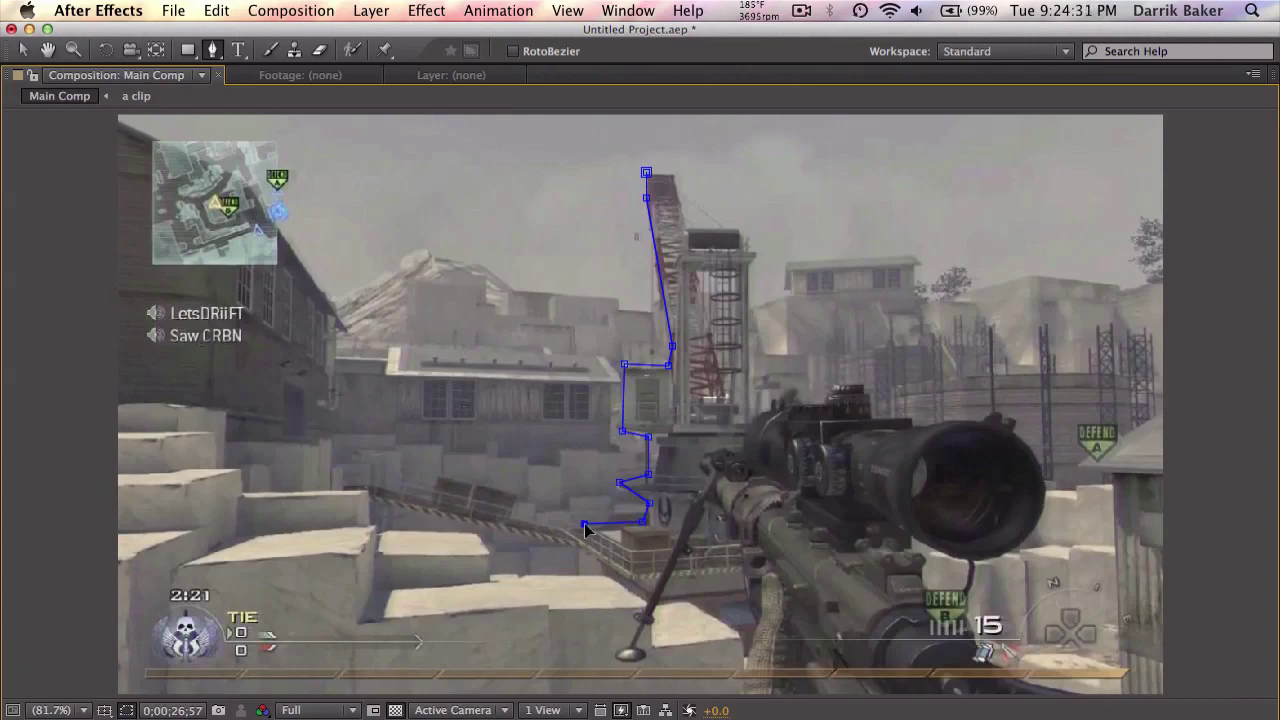
click(517, 497)
click(348, 476)
click(475, 524)
click(600, 588)
click(661, 645)
click(855, 552)
click(753, 476)
click(739, 234)
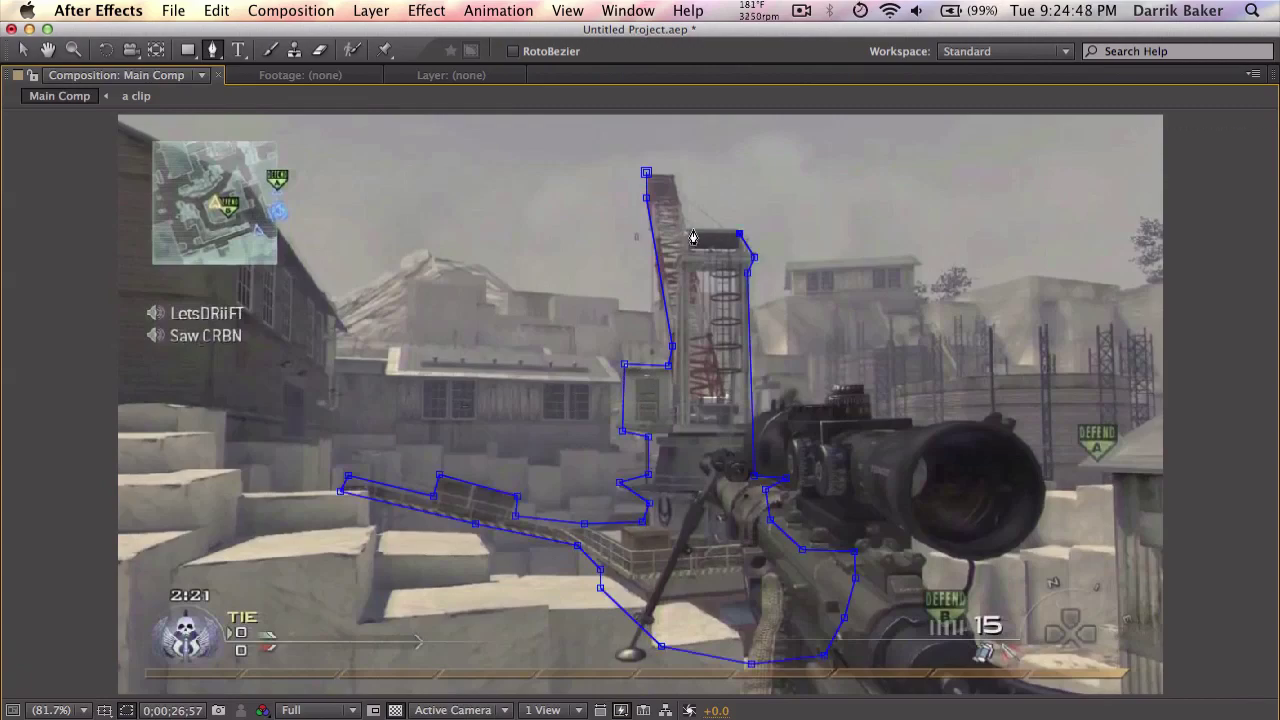
click(646, 172)
Refine the crane mask vertices tighter along the rifle stock with the Selection tool.
key(grave)
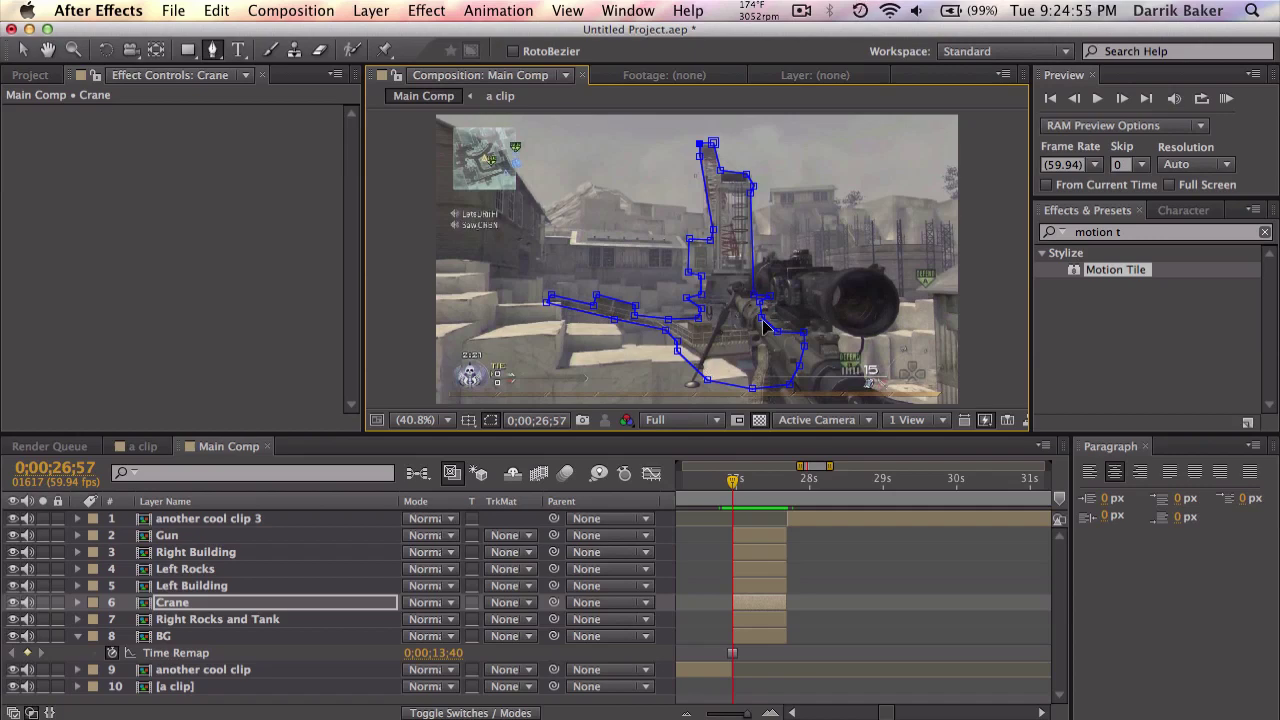
key(grave)
drag(874, 622, 838, 592)
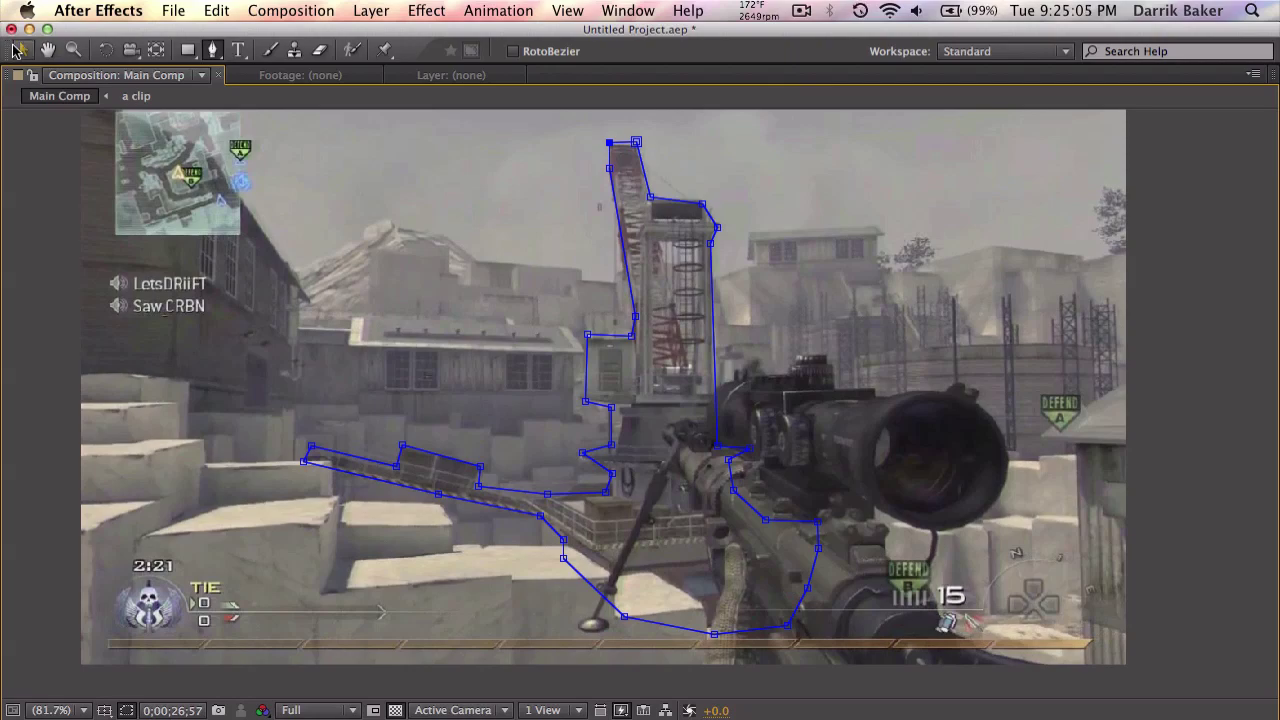
click(17, 51)
drag(820, 553, 780, 601)
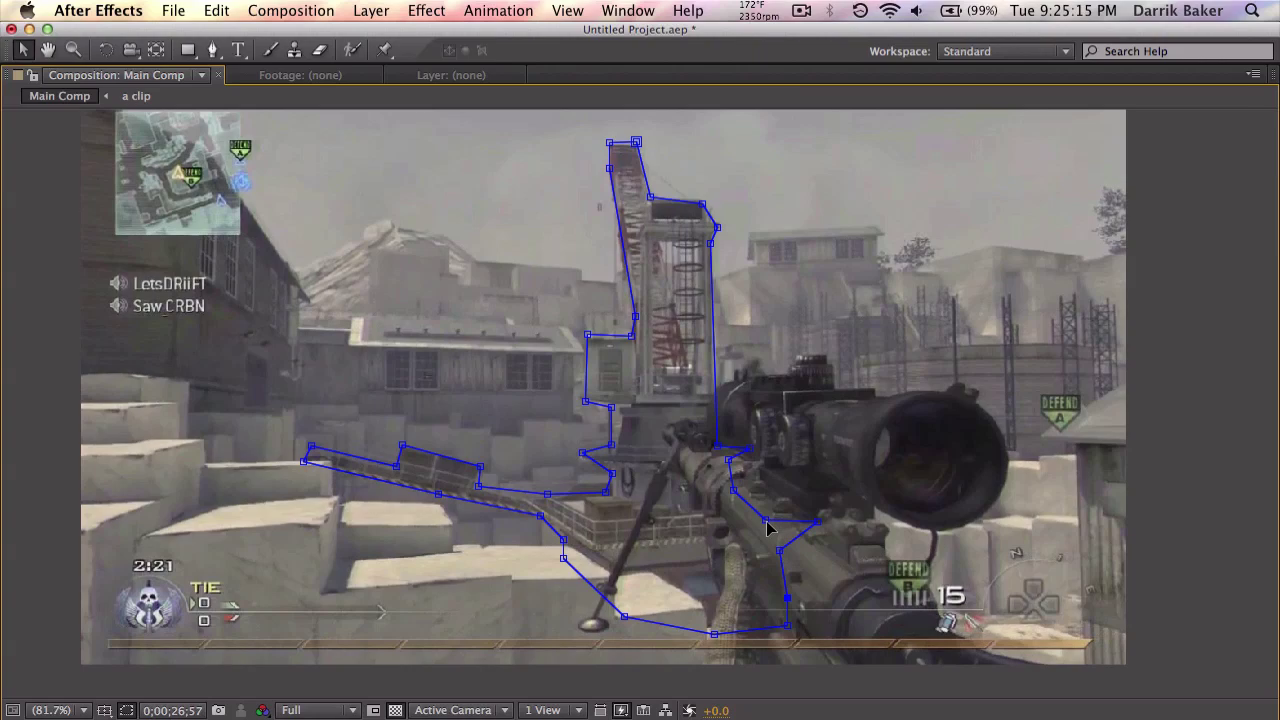
drag(766, 519, 770, 511)
key(grave)
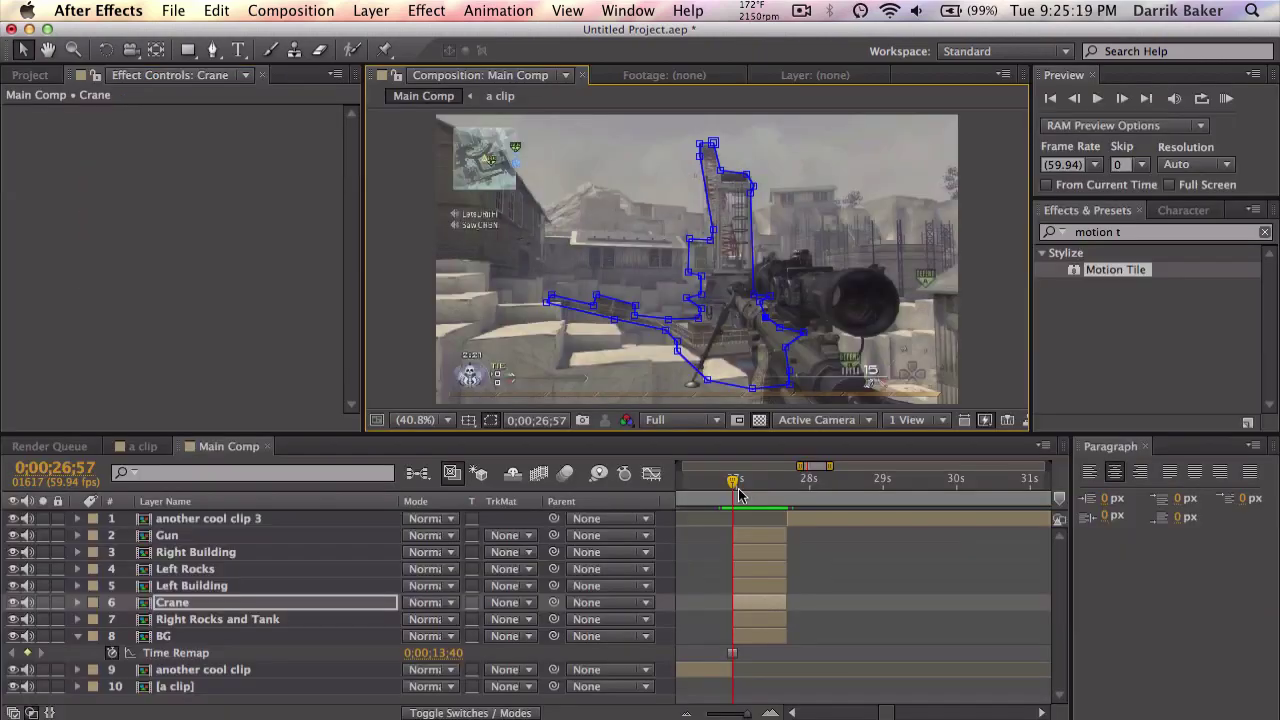
Start a Pen mask on Right Rocks and Tank along the right-side rocks.
click(305, 621)
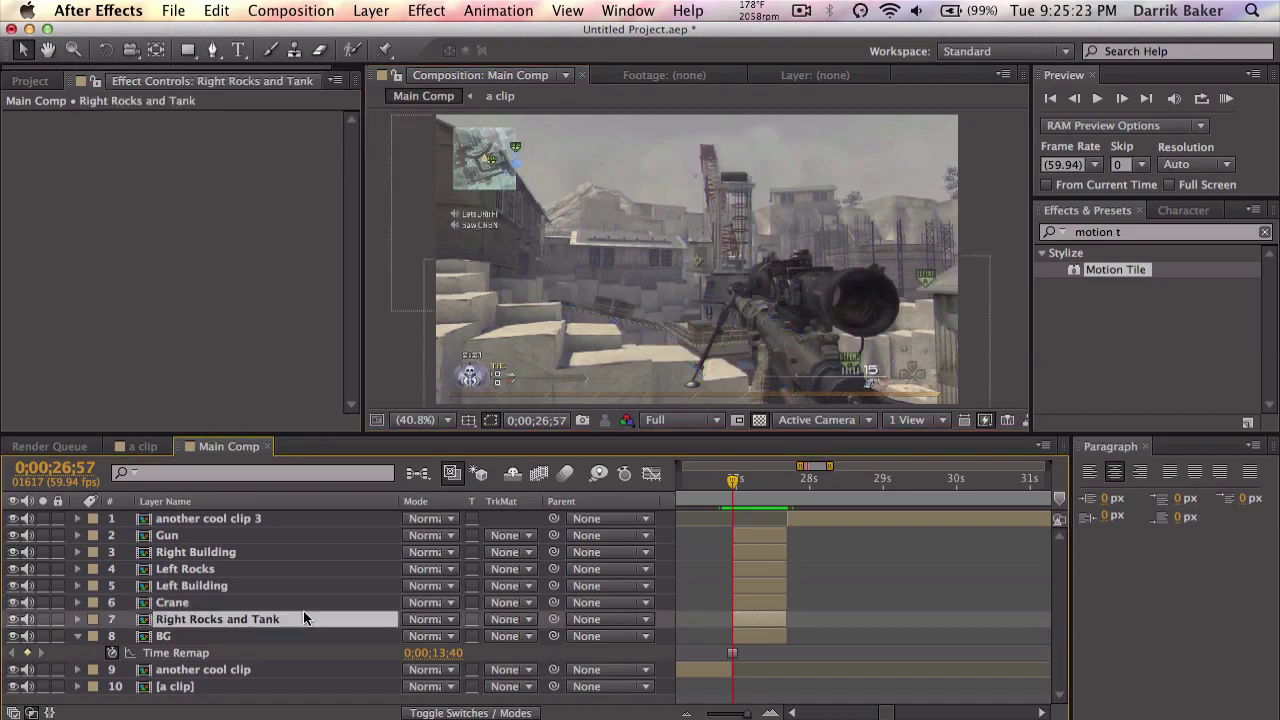
key(grave)
key(g)
click(865, 583)
click(862, 343)
click(877, 312)
click(871, 194)
click(821, 188)
click(811, 231)
Extend the mask leftward over the tank top and down toward the scope.
click(783, 231)
click(772, 189)
click(757, 189)
click(756, 231)
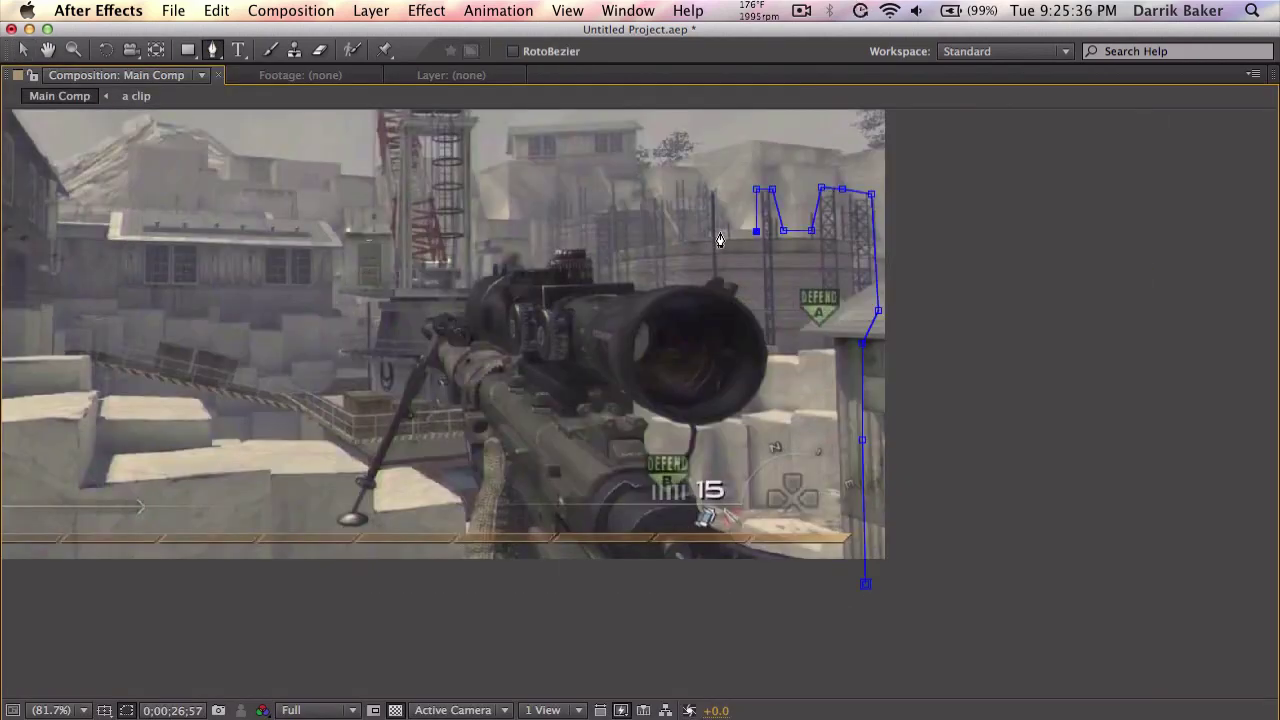
click(719, 231)
click(716, 195)
click(707, 195)
click(707, 233)
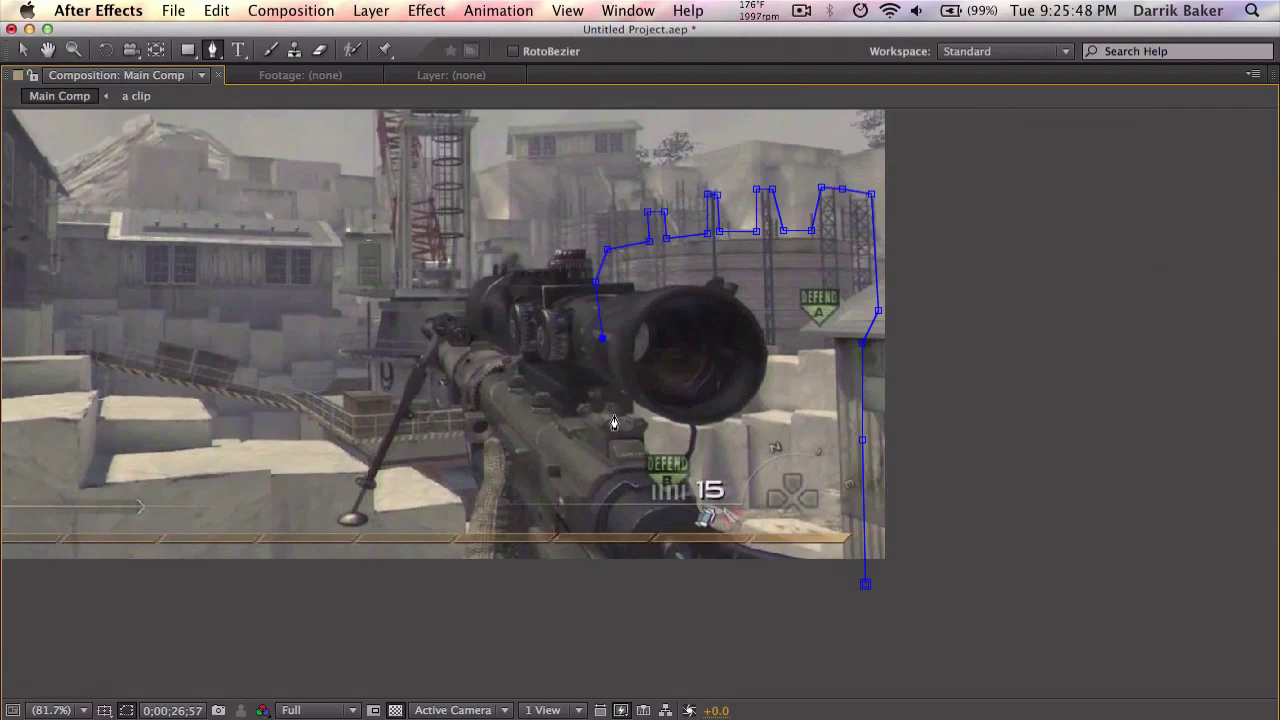
key(grave)
Check the masks by selecting the BG, Right Rocks and Tank, and Gun layers.
click(178, 637)
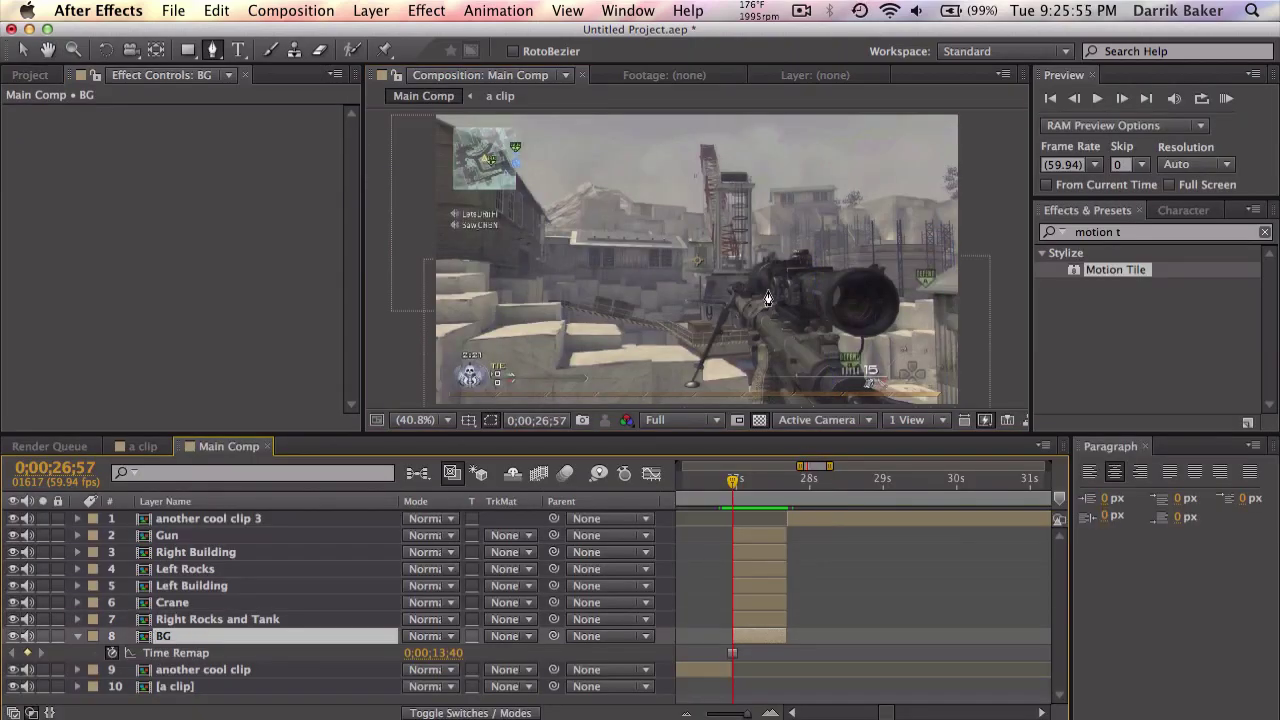
click(300, 619)
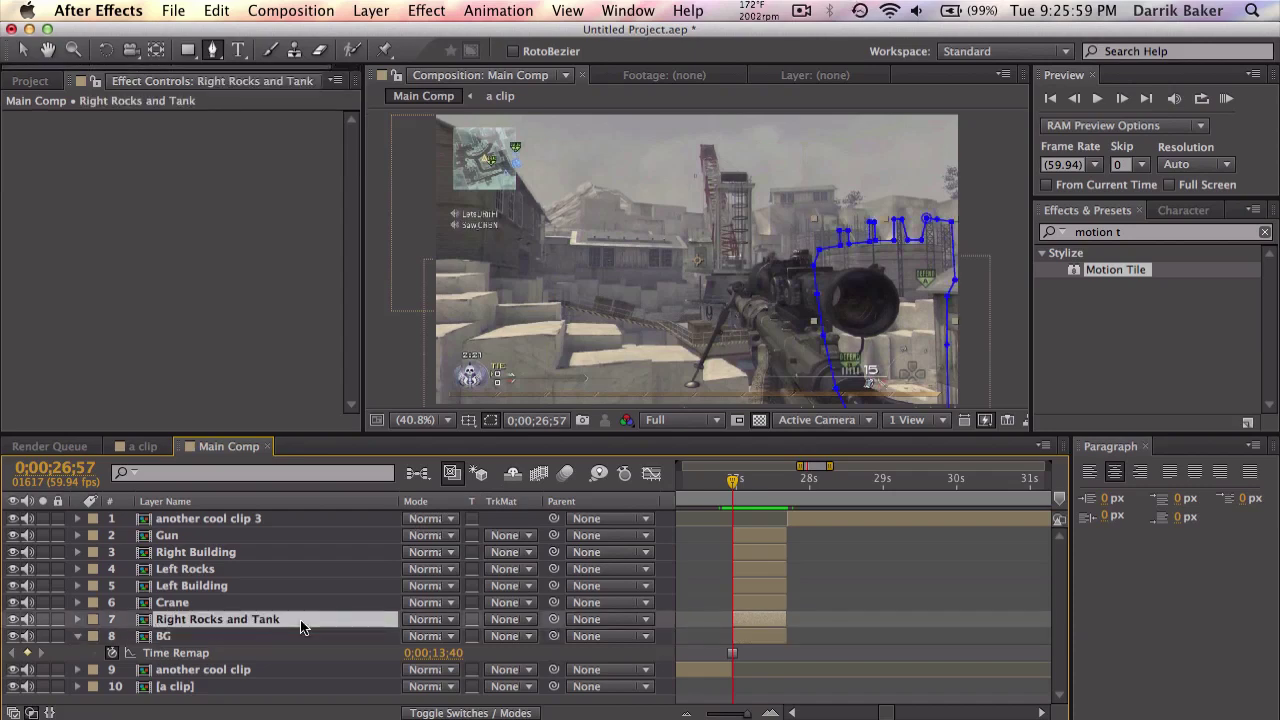
click(828, 640)
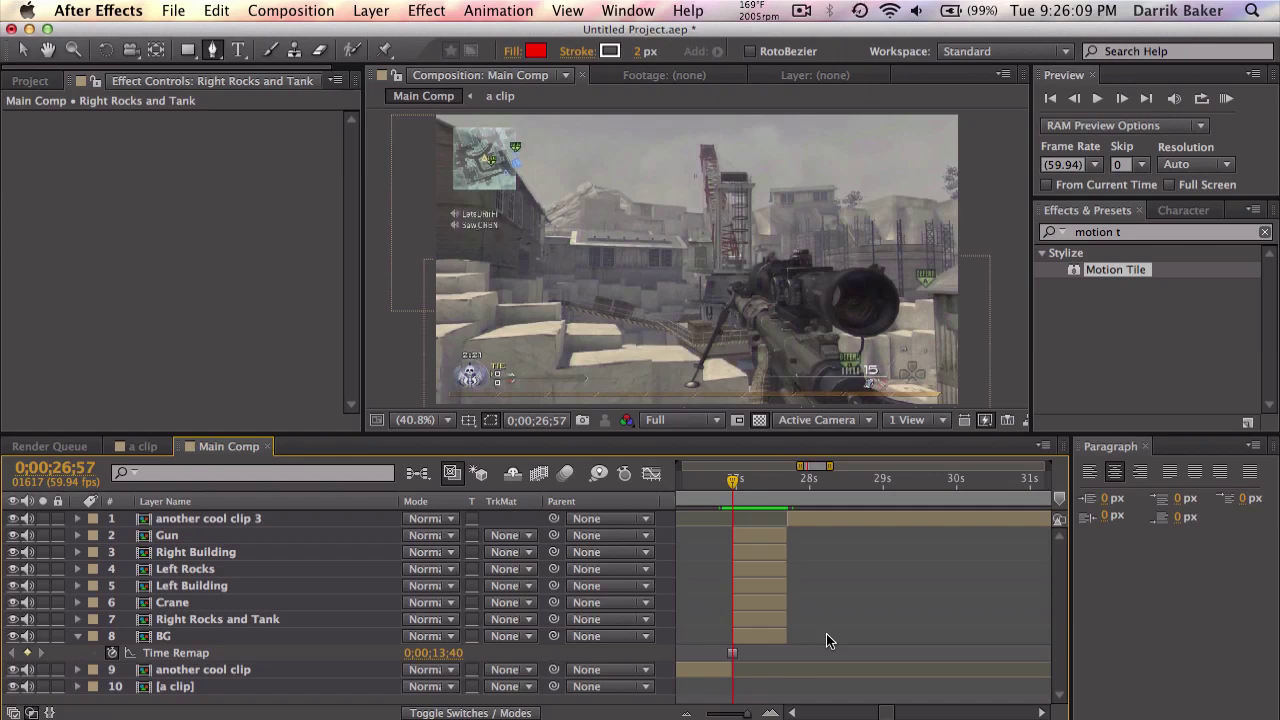
click(309, 621)
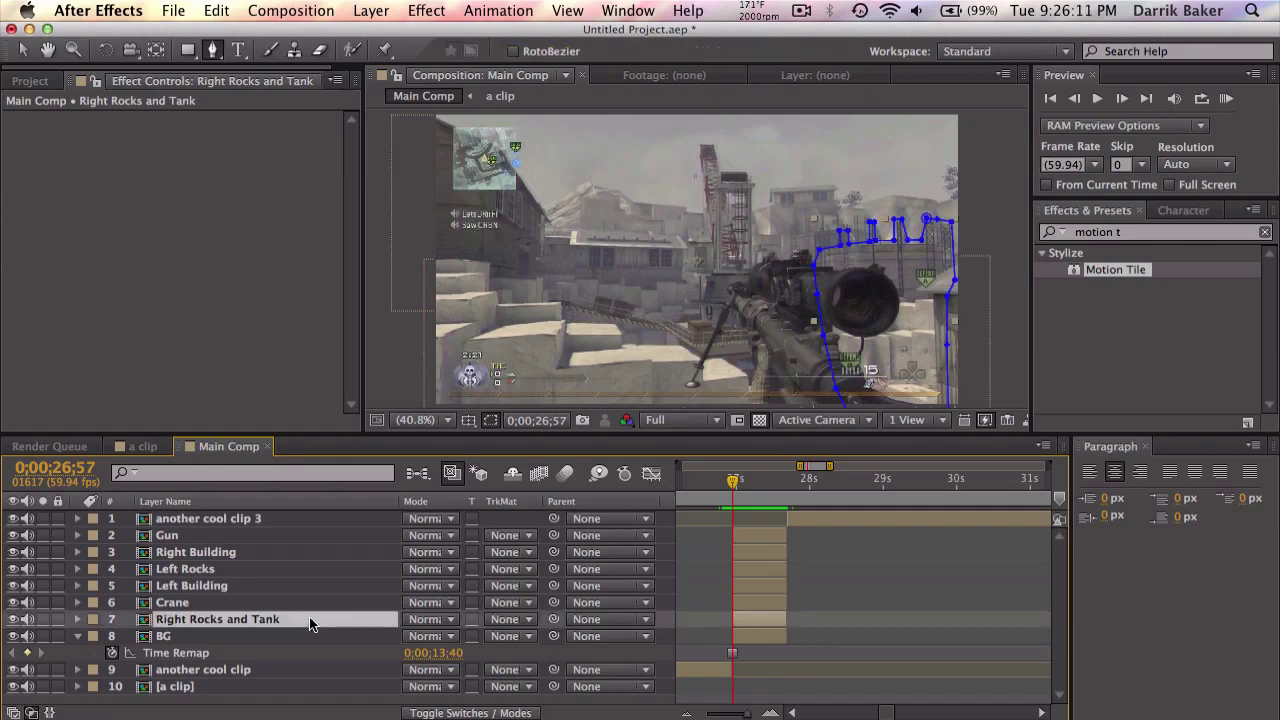
click(310, 636)
click(312, 538)
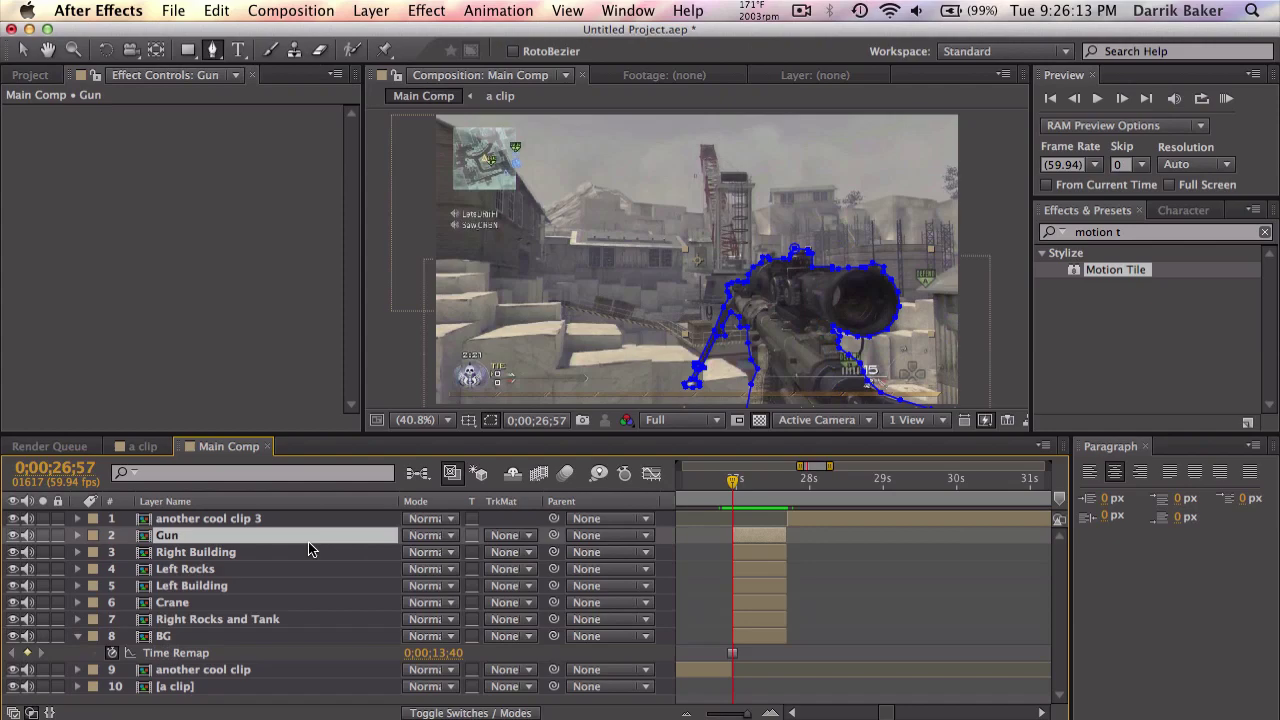
Add a new null object layer and apply a Slider Control effect to it.
click(426, 8)
mouse_move(380, 34)
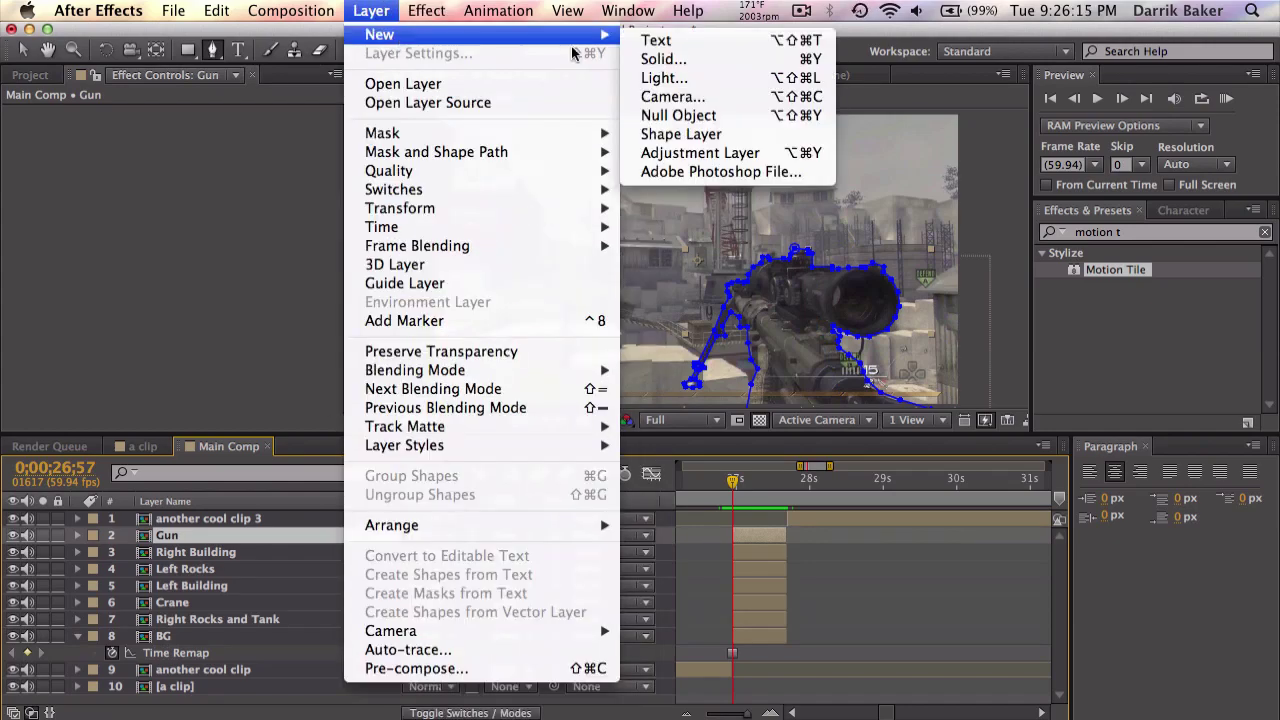
click(725, 118)
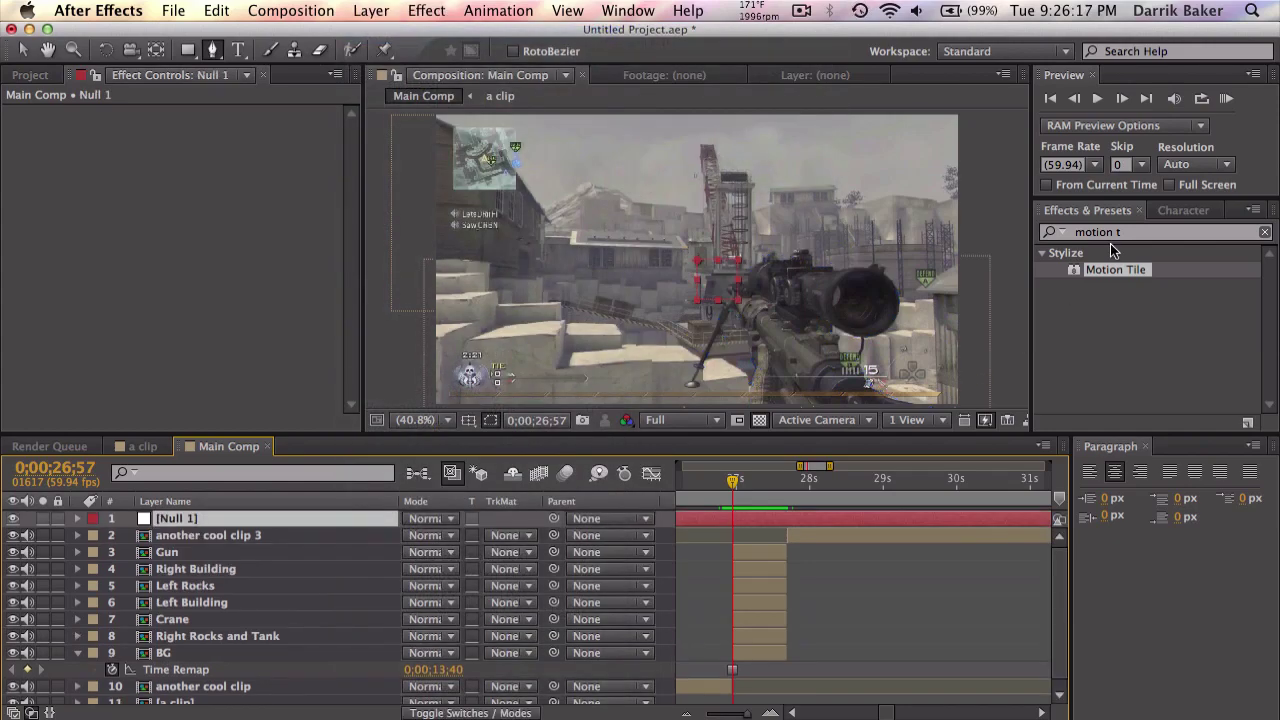
click(1137, 237)
key(super+a)
text(slider)
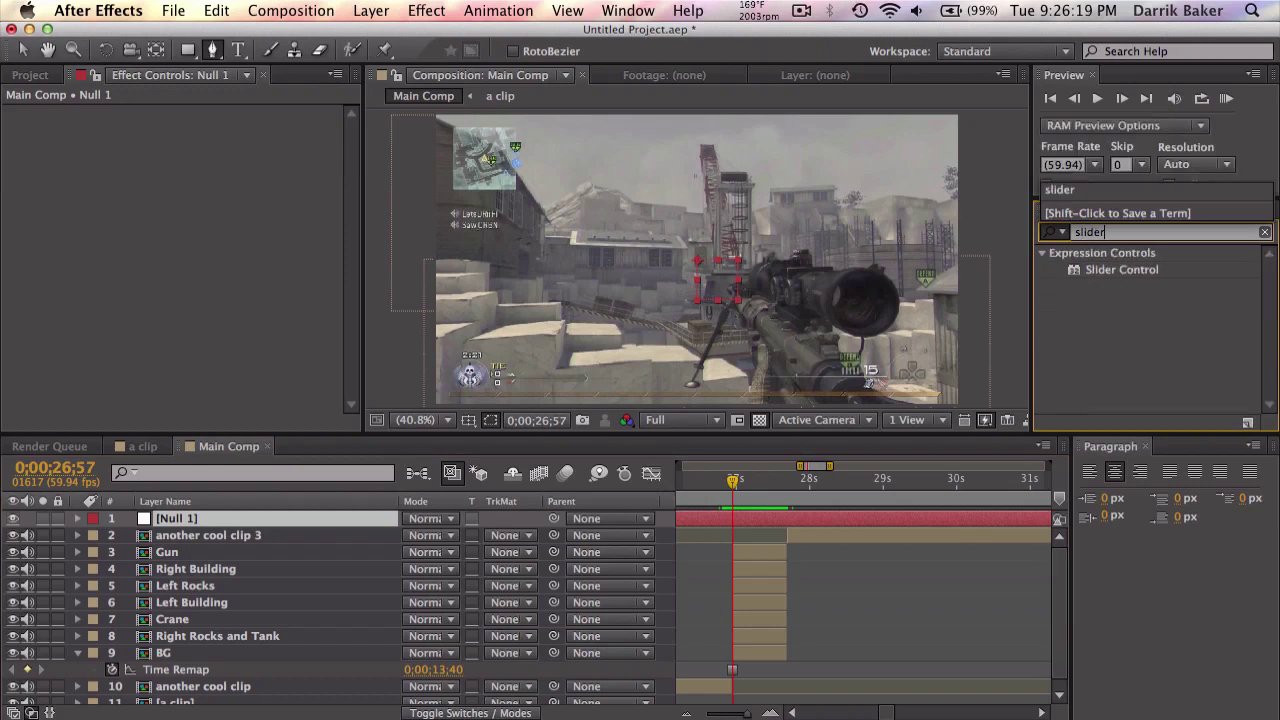
drag(1146, 278, 311, 524)
Rename the null layer '3D Vertigo Controller' and reveal its Slider value.
click(316, 519)
key(Return)
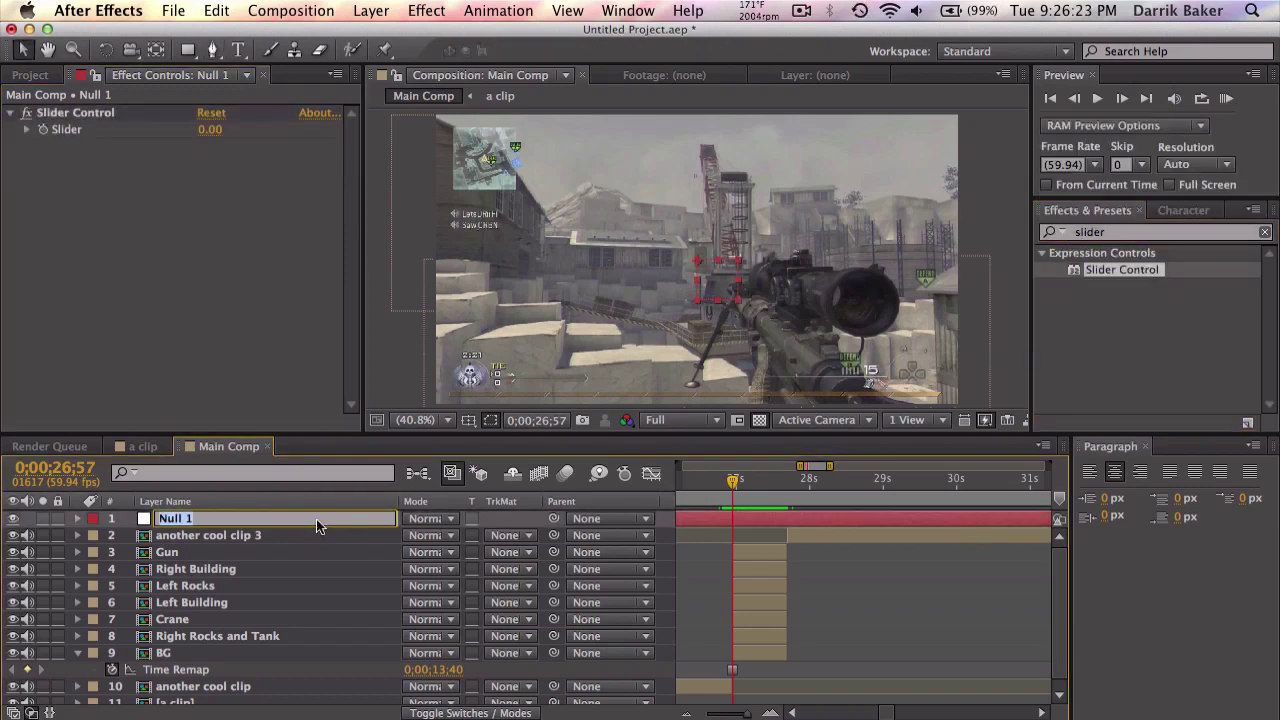
text(3D Vertigo Controller)
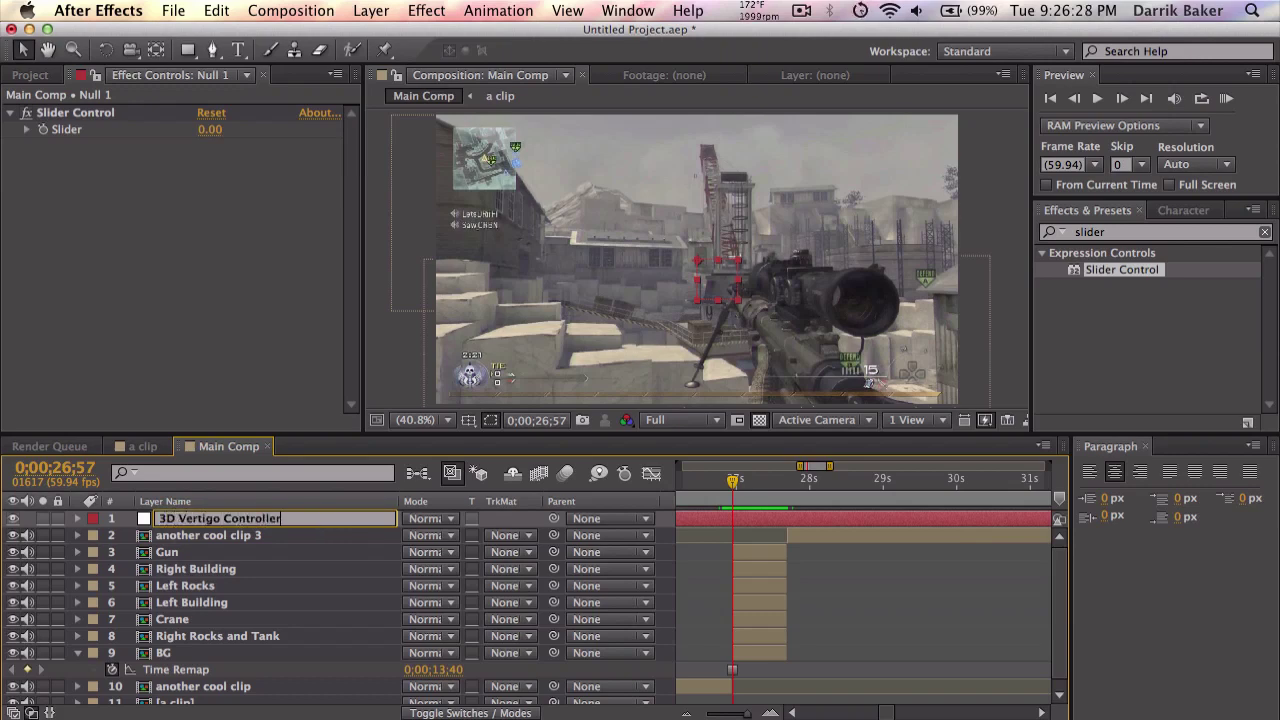
key(Return)
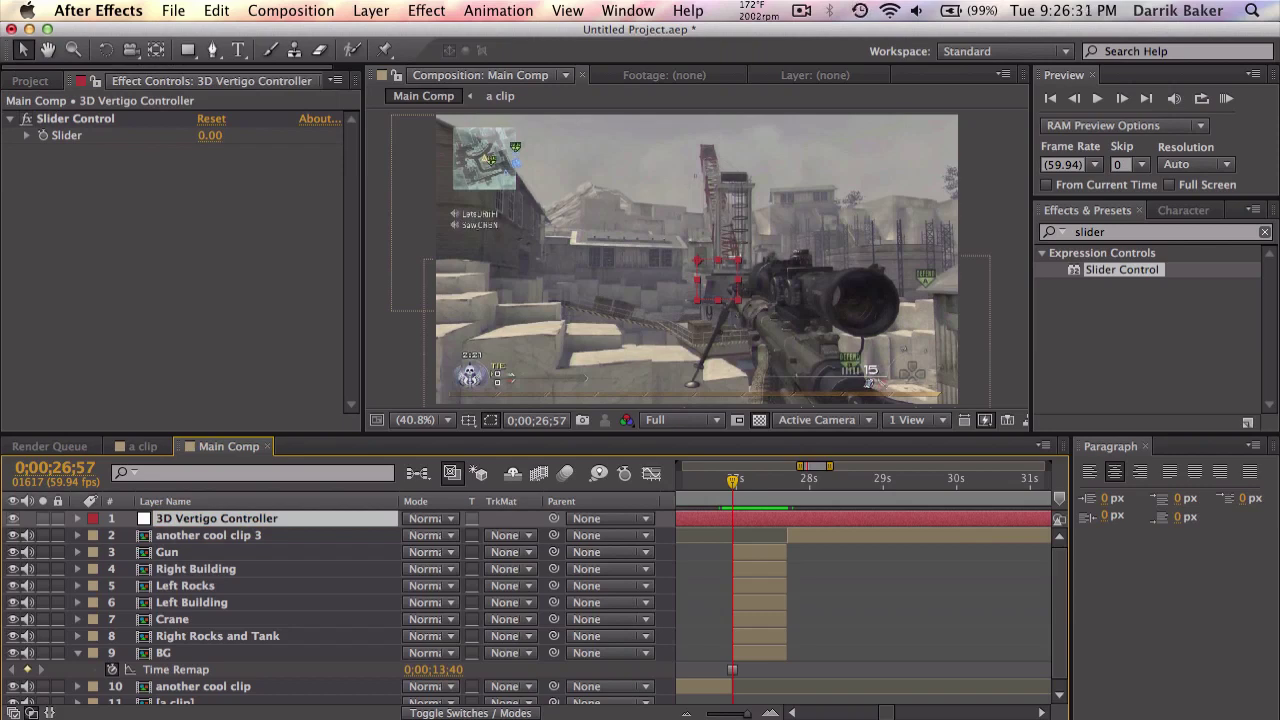
key(e)
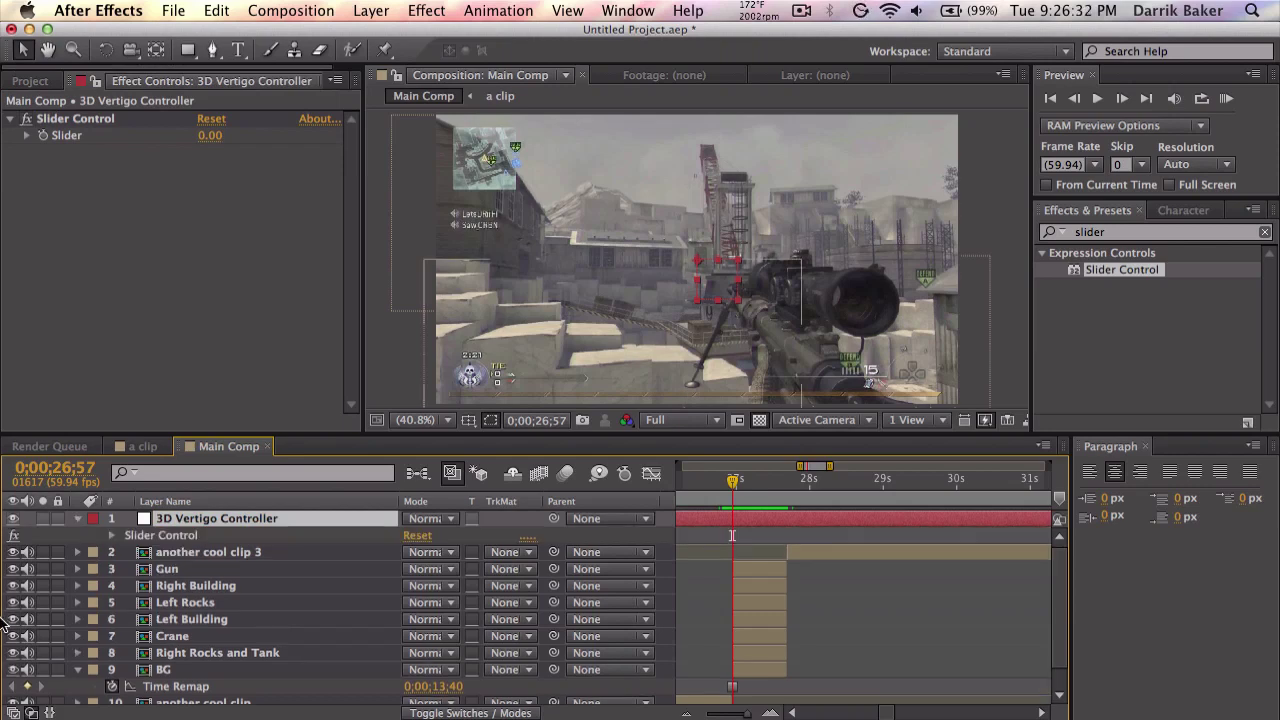
click(111, 537)
key(grave)
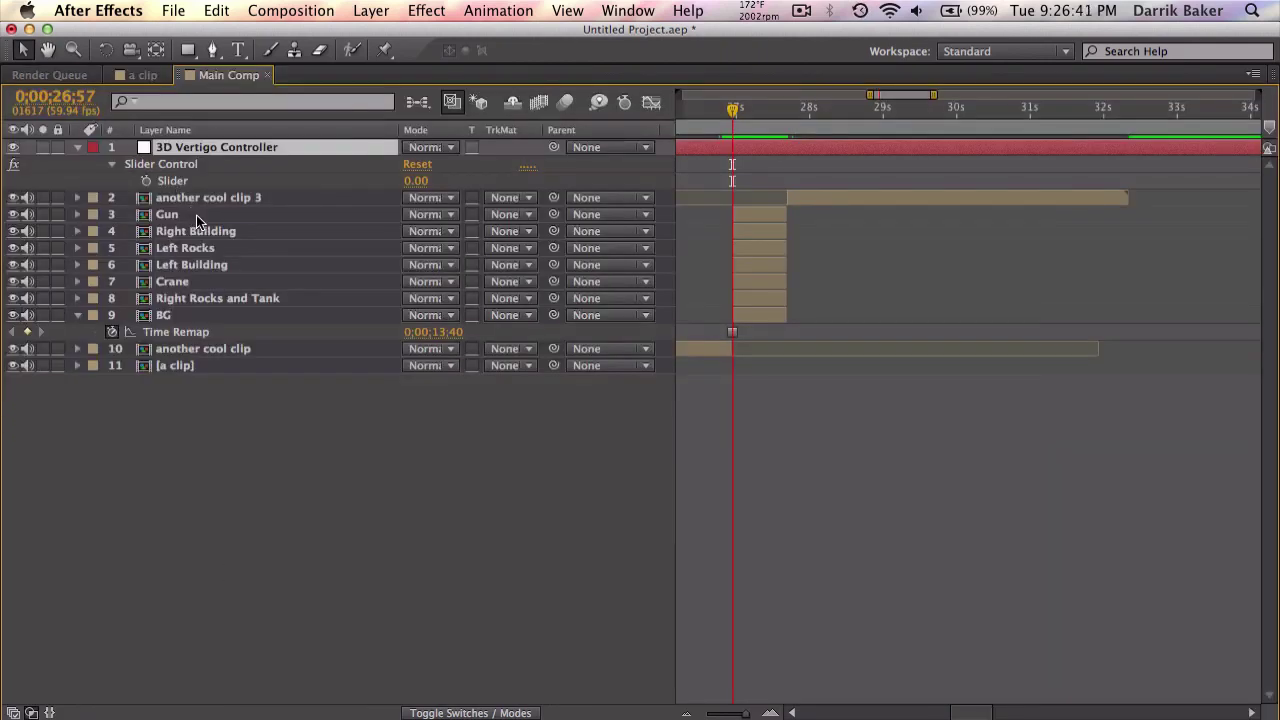
Add an expression to the Gun layer's Position, then select layers Gun through BG.
click(196, 215)
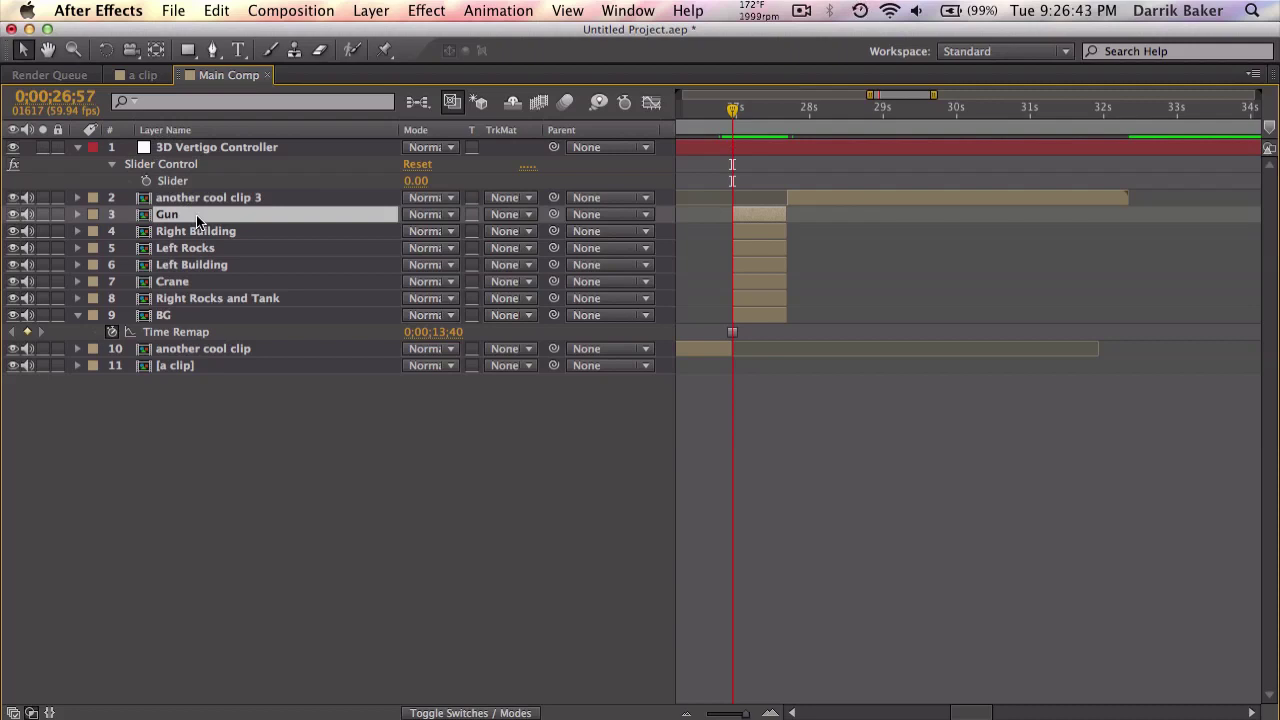
key(p)
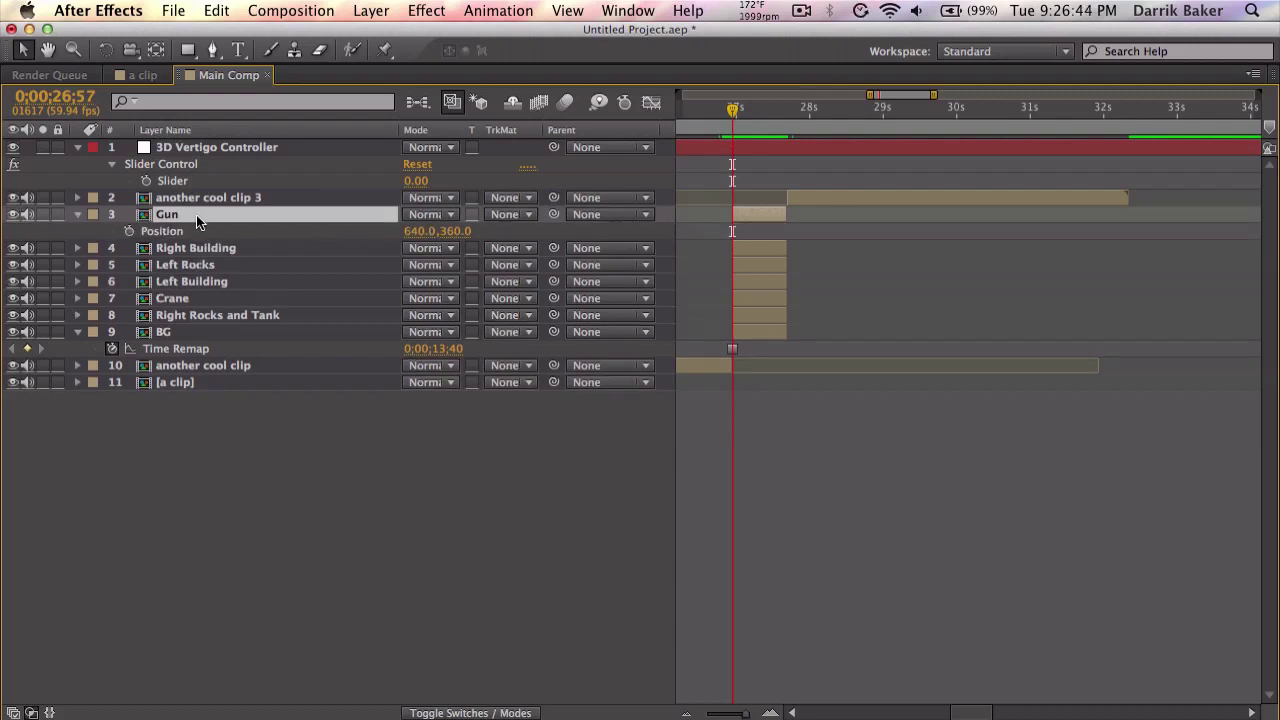
alt+click(128, 232)
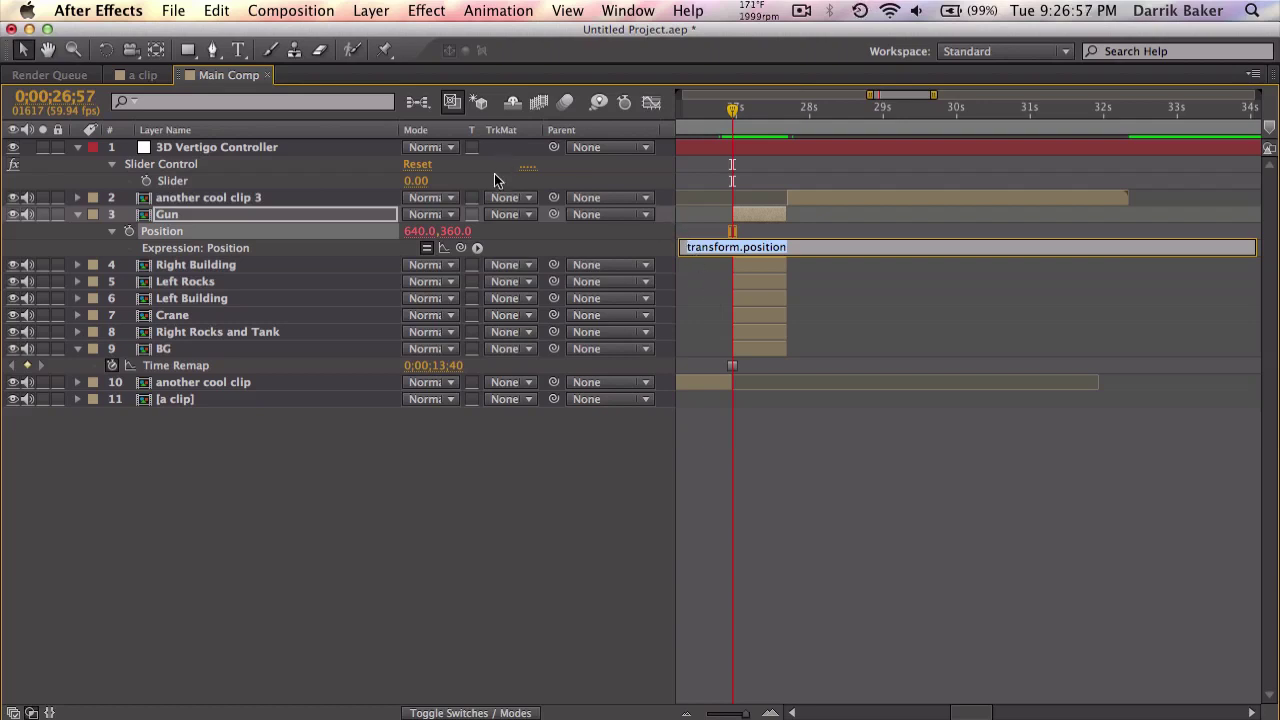
click(461, 480)
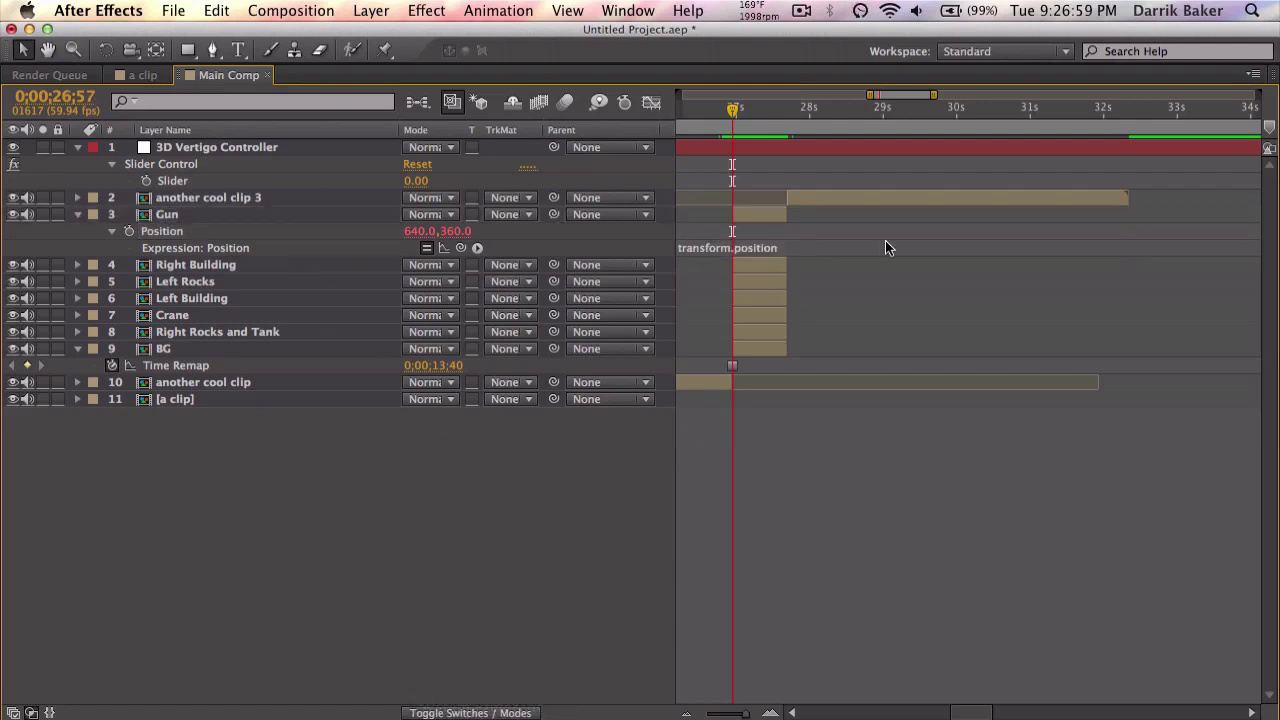
click(226, 213)
shift+click(250, 349)
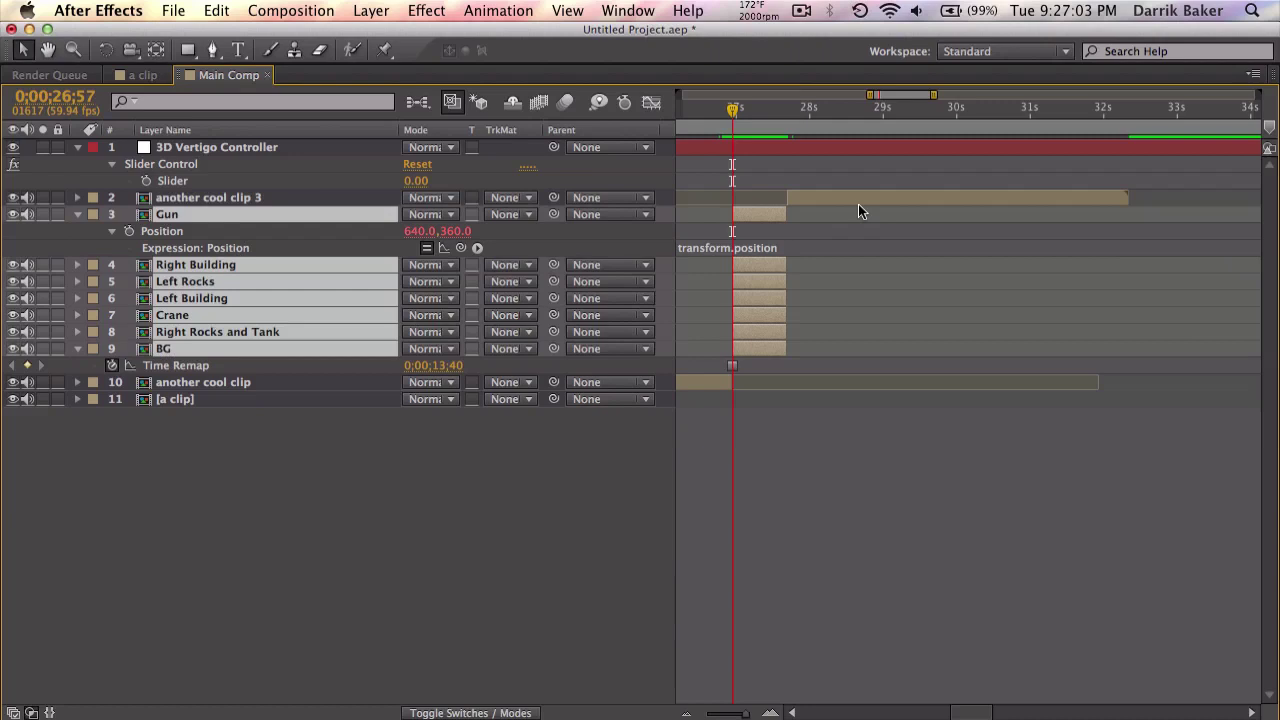
Make the selected layers 3D, then deselect all.
click(517, 713)
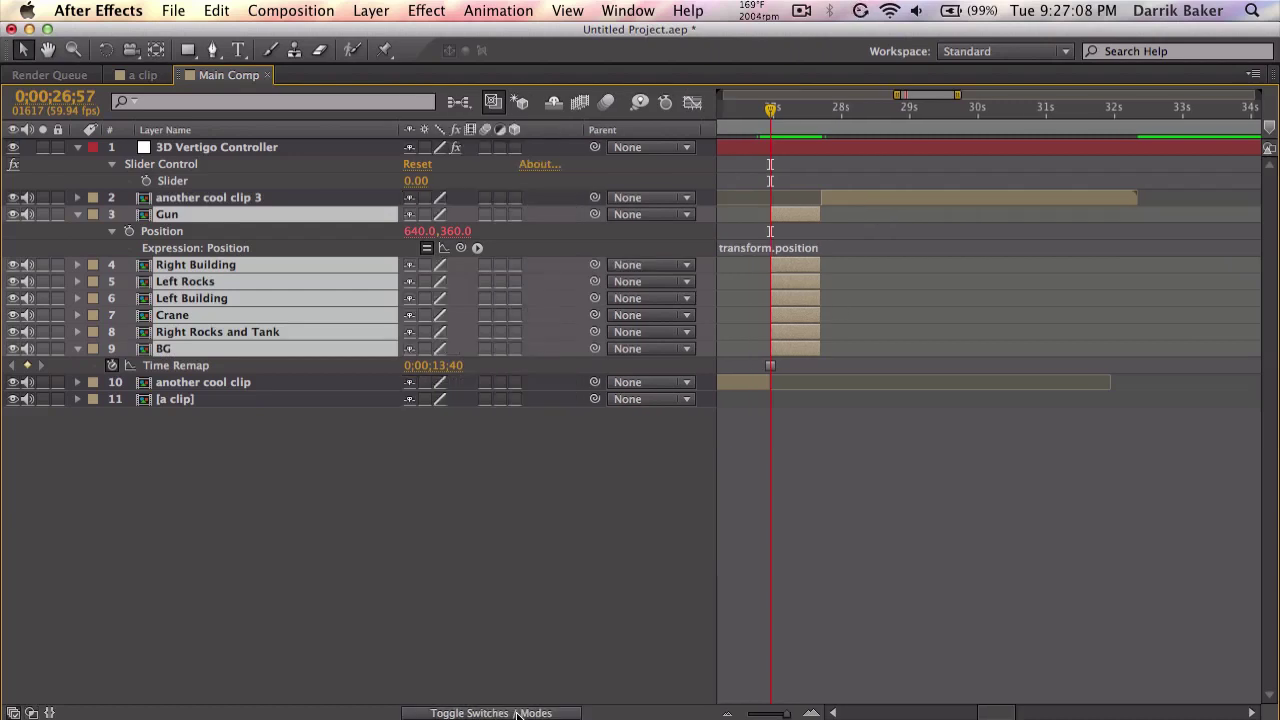
click(514, 214)
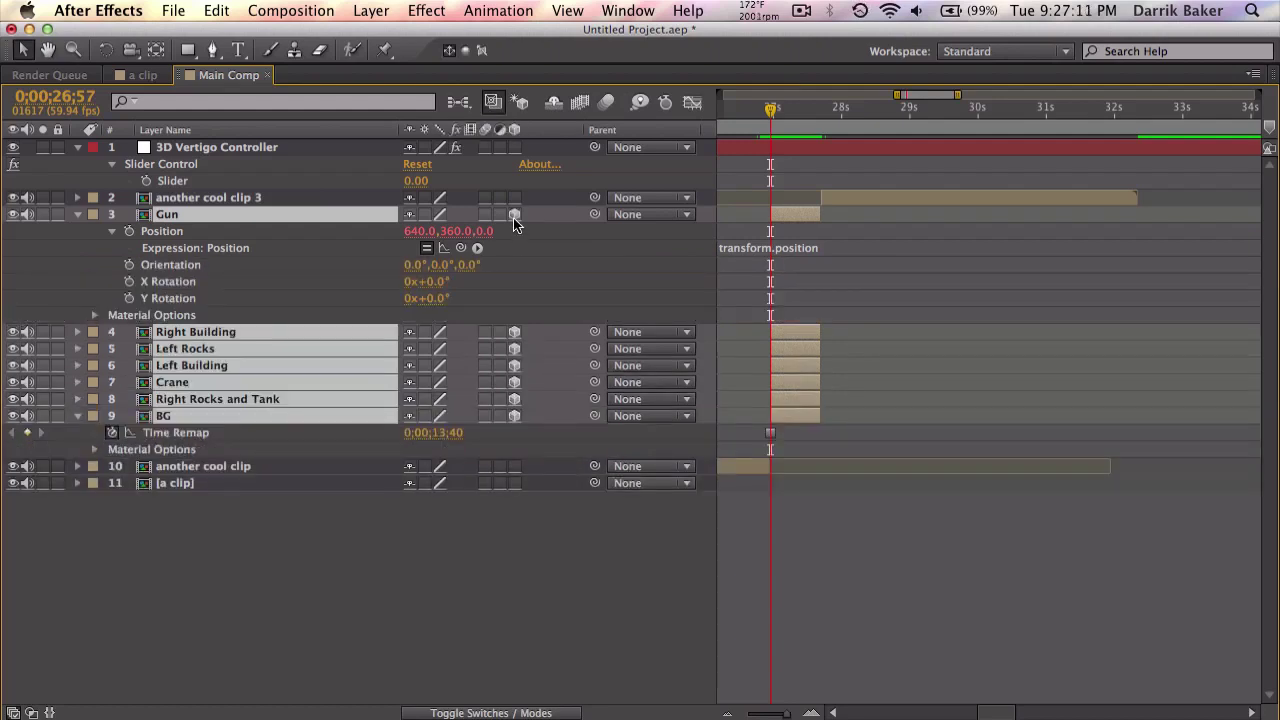
click(478, 713)
click(543, 606)
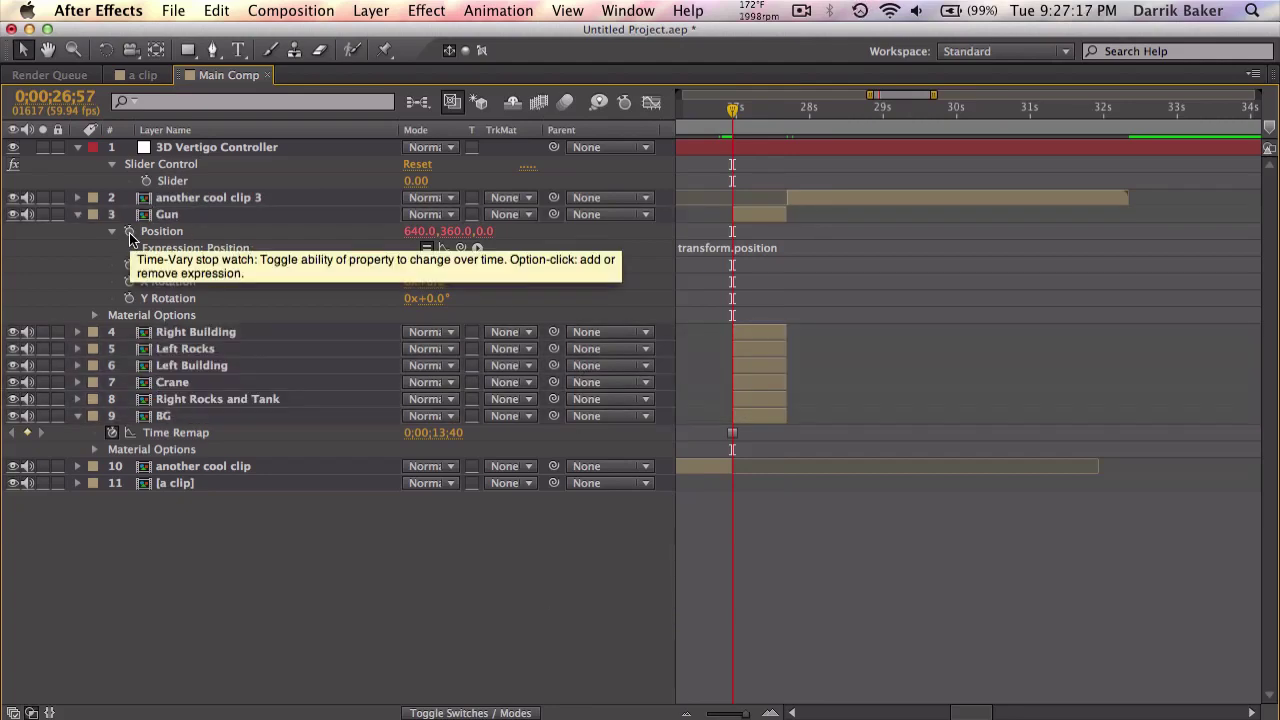
Write the Gun Position expression value+[0,0, pick-whipped to the controller's Slider.
click(807, 247)
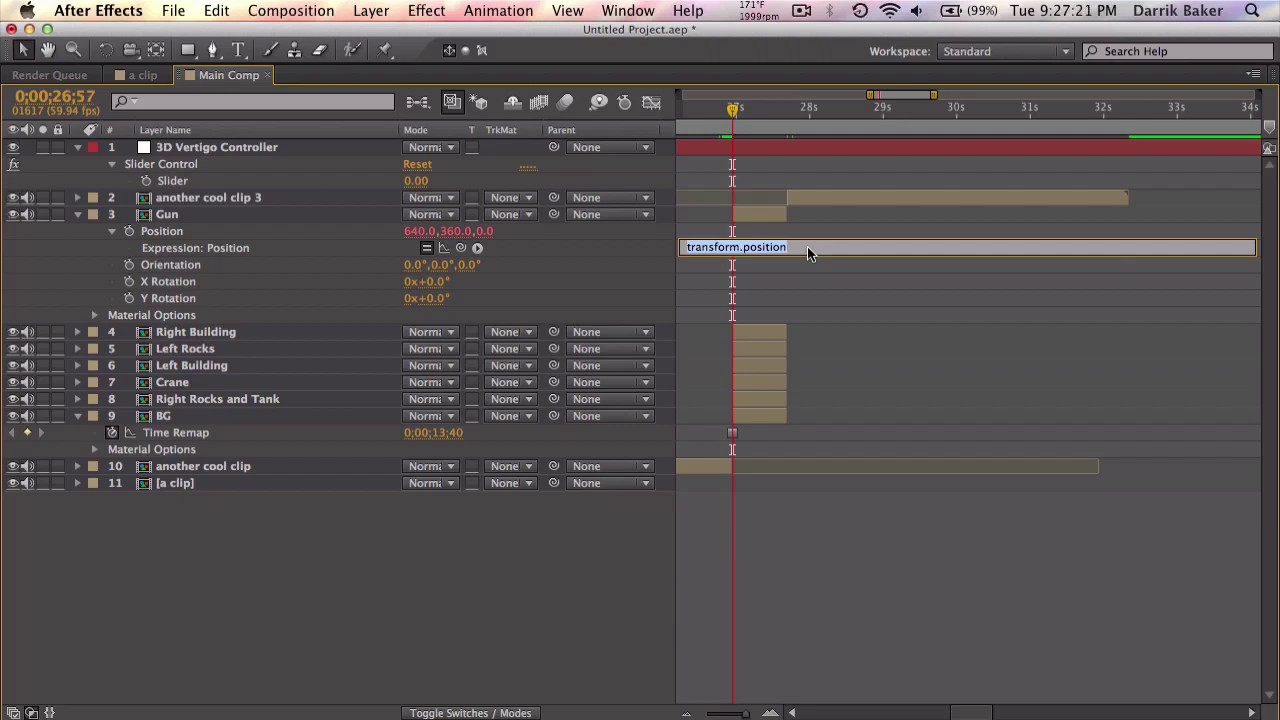
text(value)
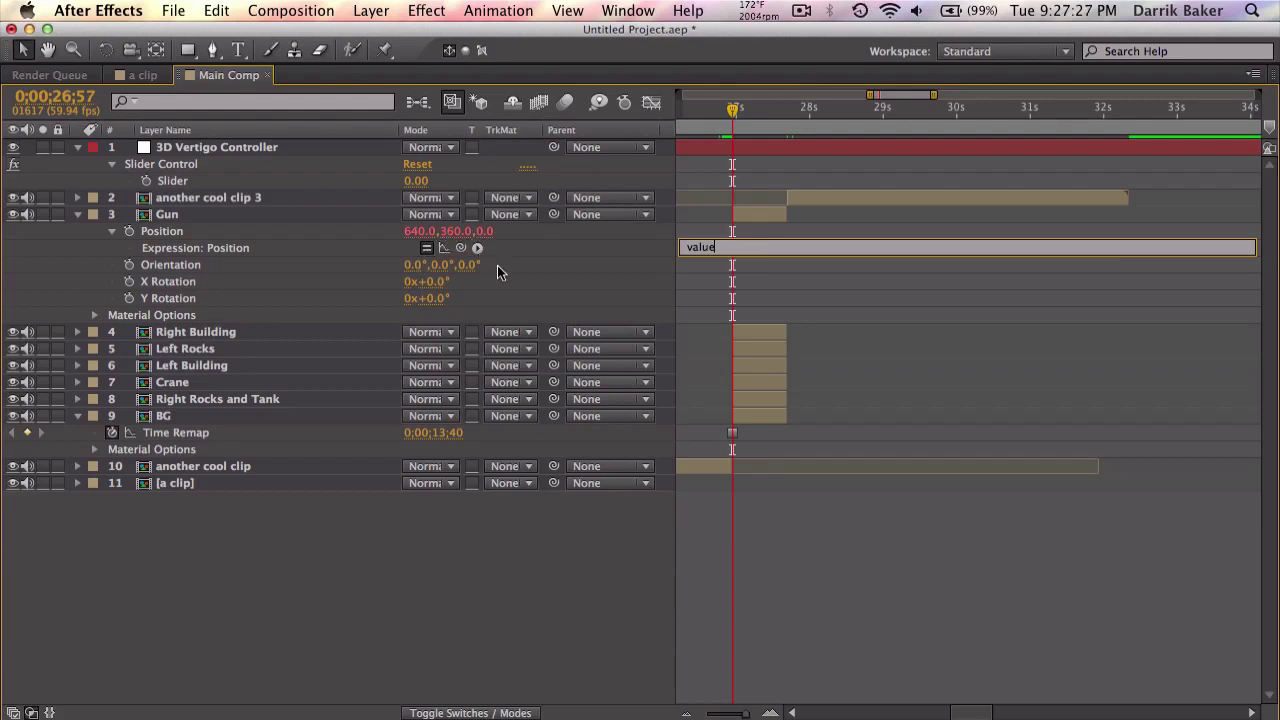
text(+[0,0,)
drag(460, 247, 221, 183)
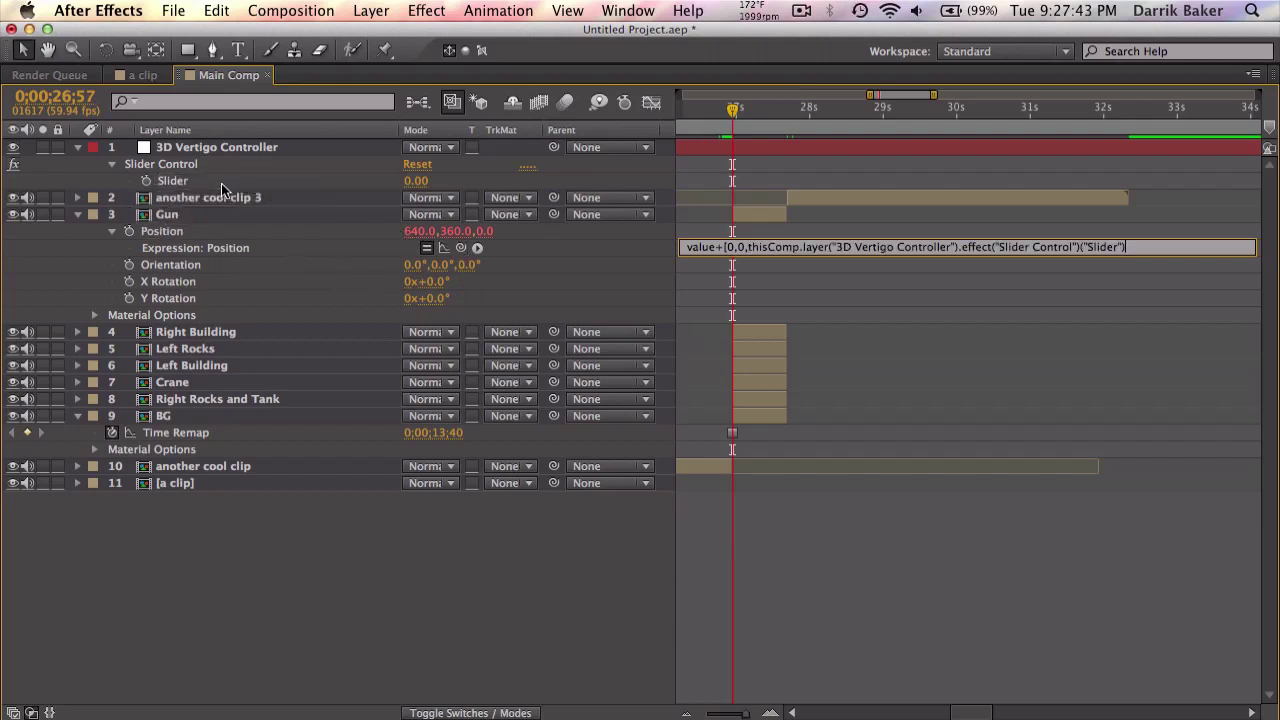
Commit the Gun expression, test the Slider at 52, and enlarge the timeline.
click(811, 279)
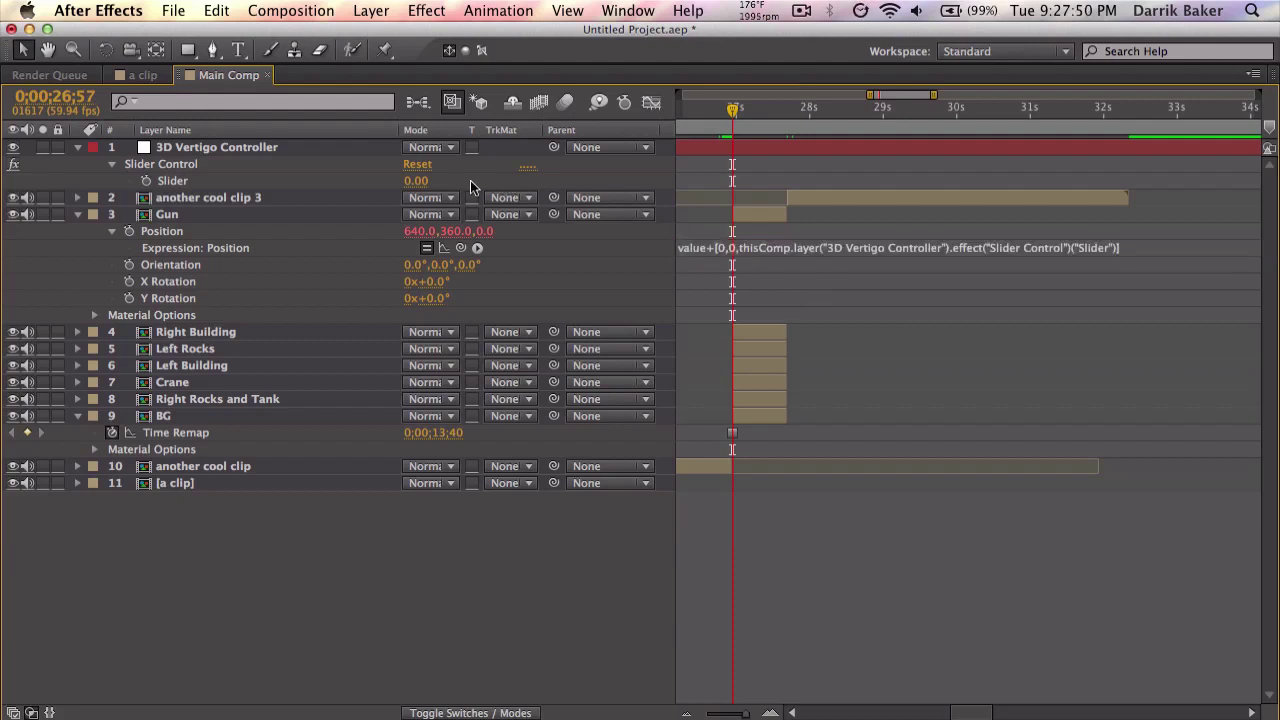
drag(416, 190, 478, 186)
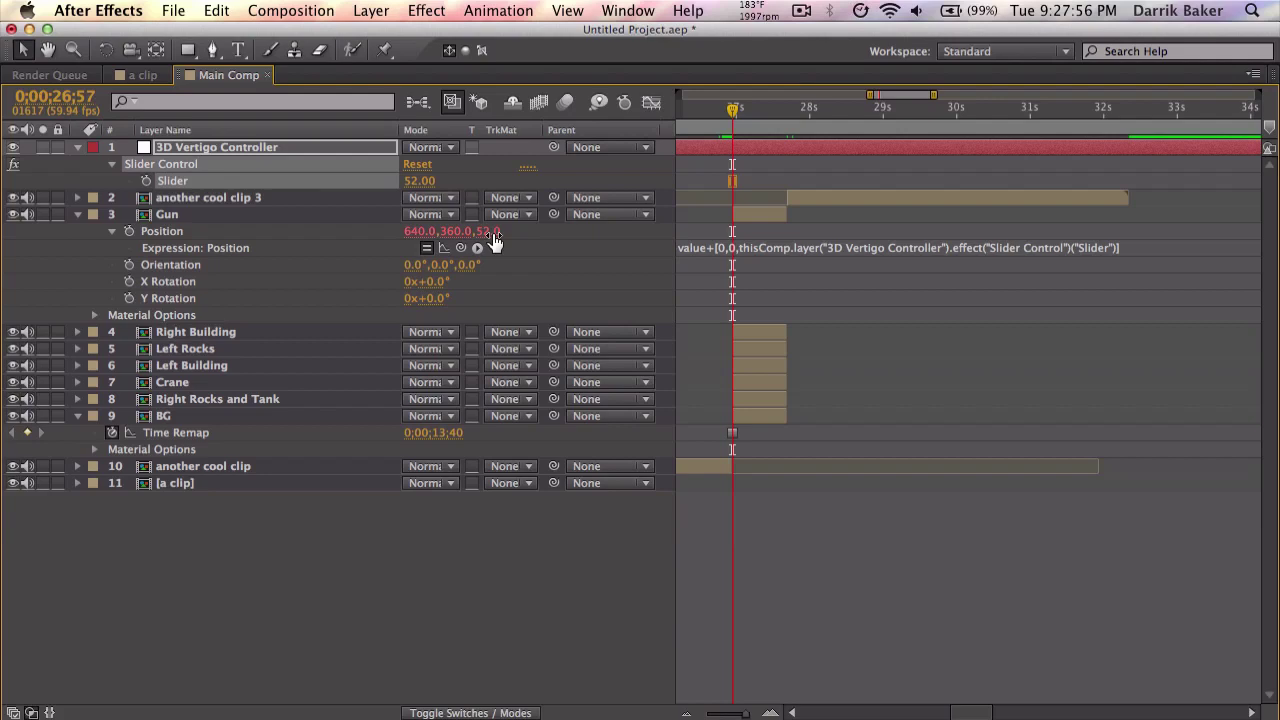
key(grave)
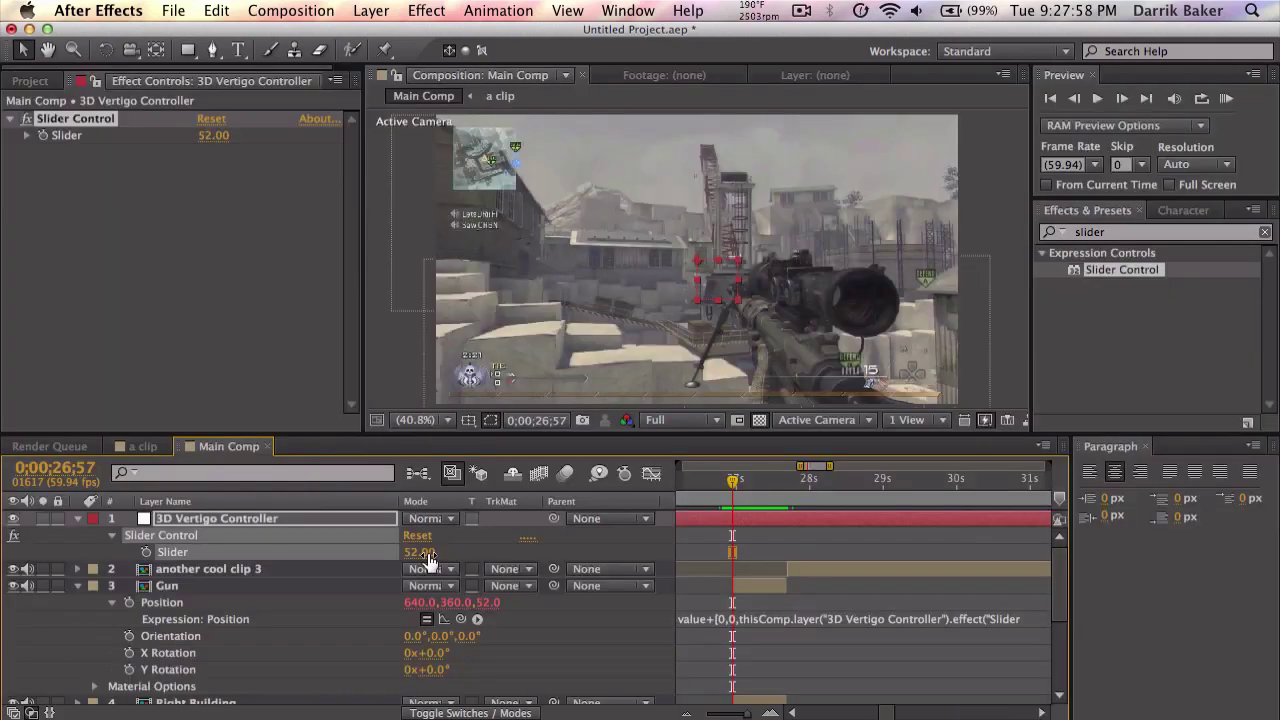
mouse_move(416, 552)
mouse_down()
mouse_move(344, 554)
mouse_move(600, 554)
mouse_move(58, 568)
mouse_move(425, 560)
mouse_up()
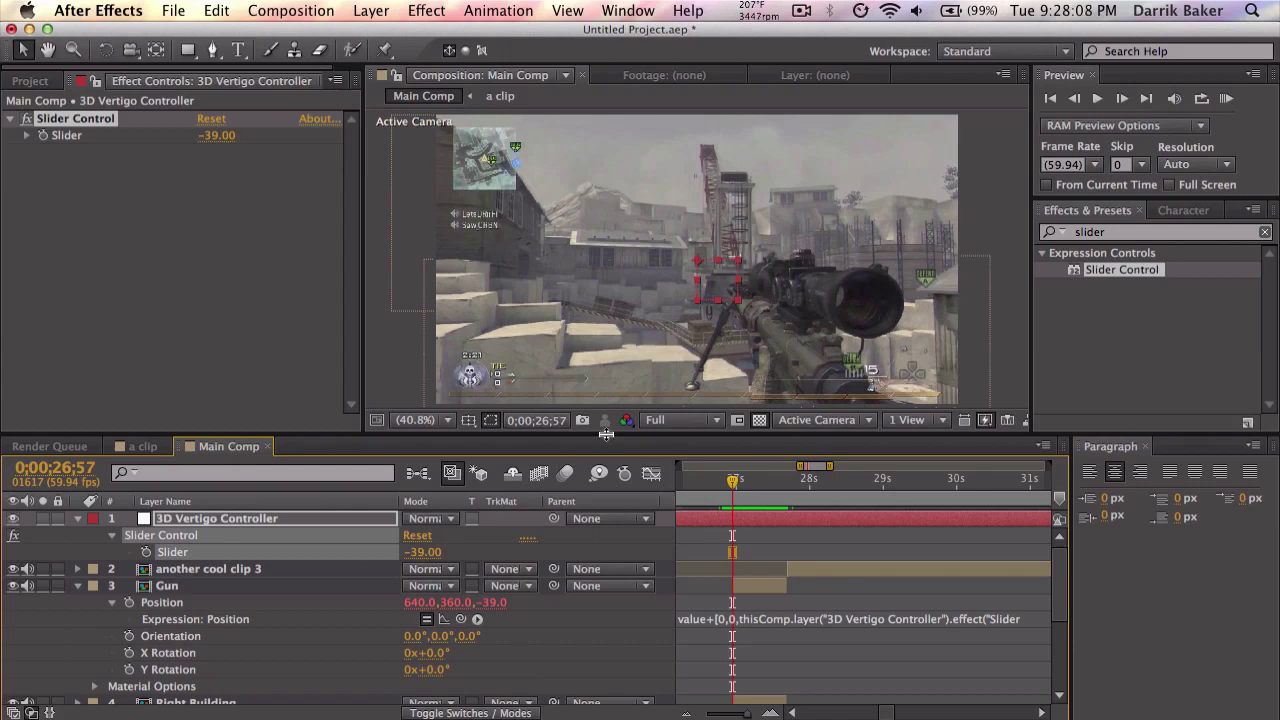
drag(603, 434, 624, 354)
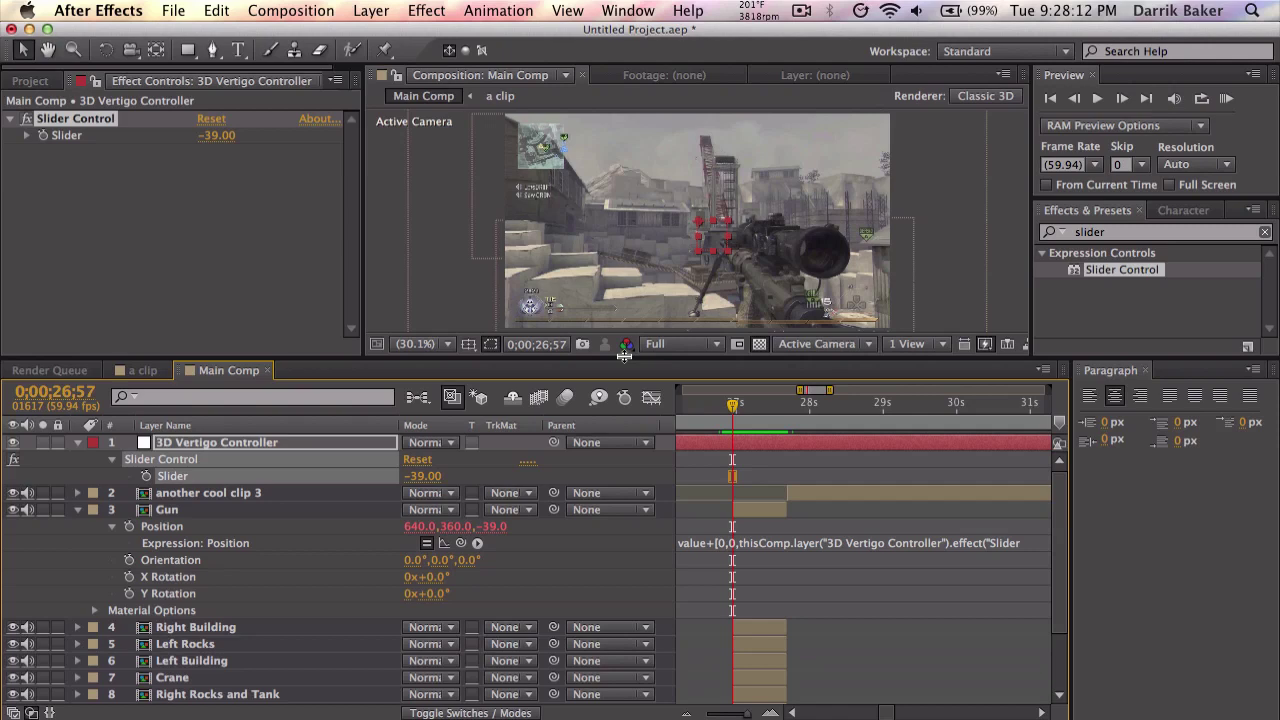
click(1144, 369)
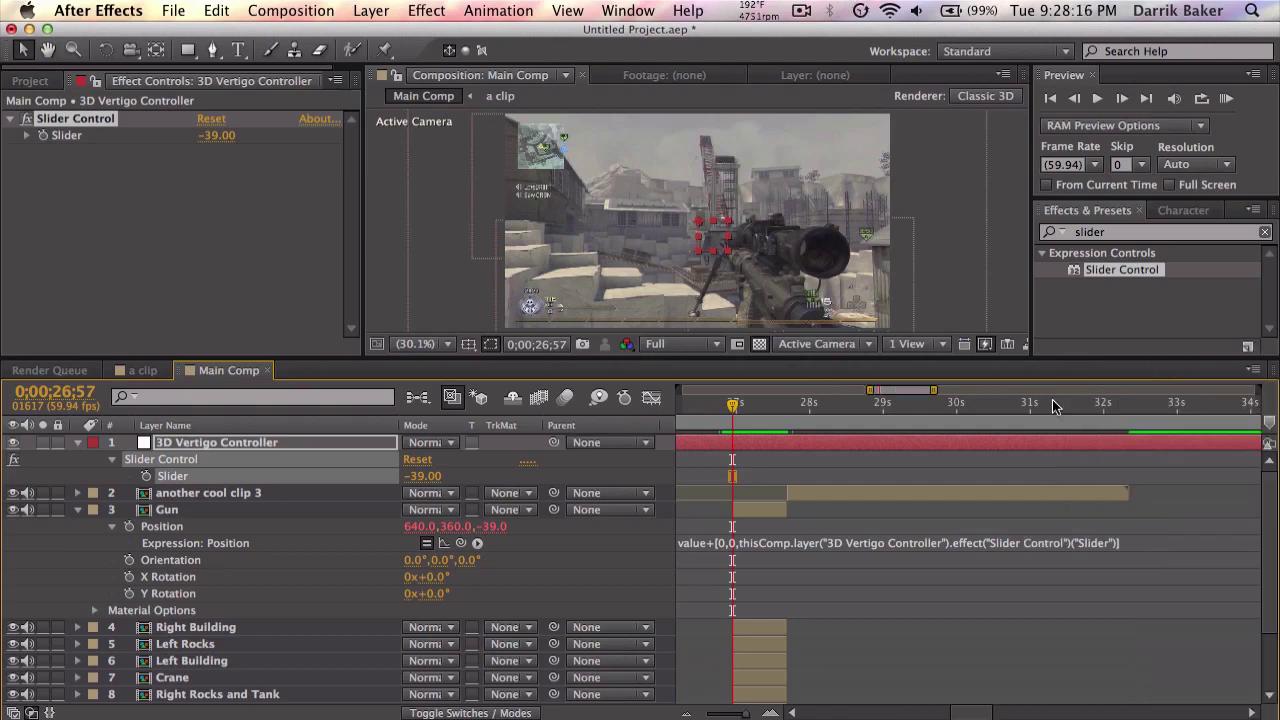
Insert -10* before the Slider reference in the Gun expression and set Slider to 32.
click(760, 545)
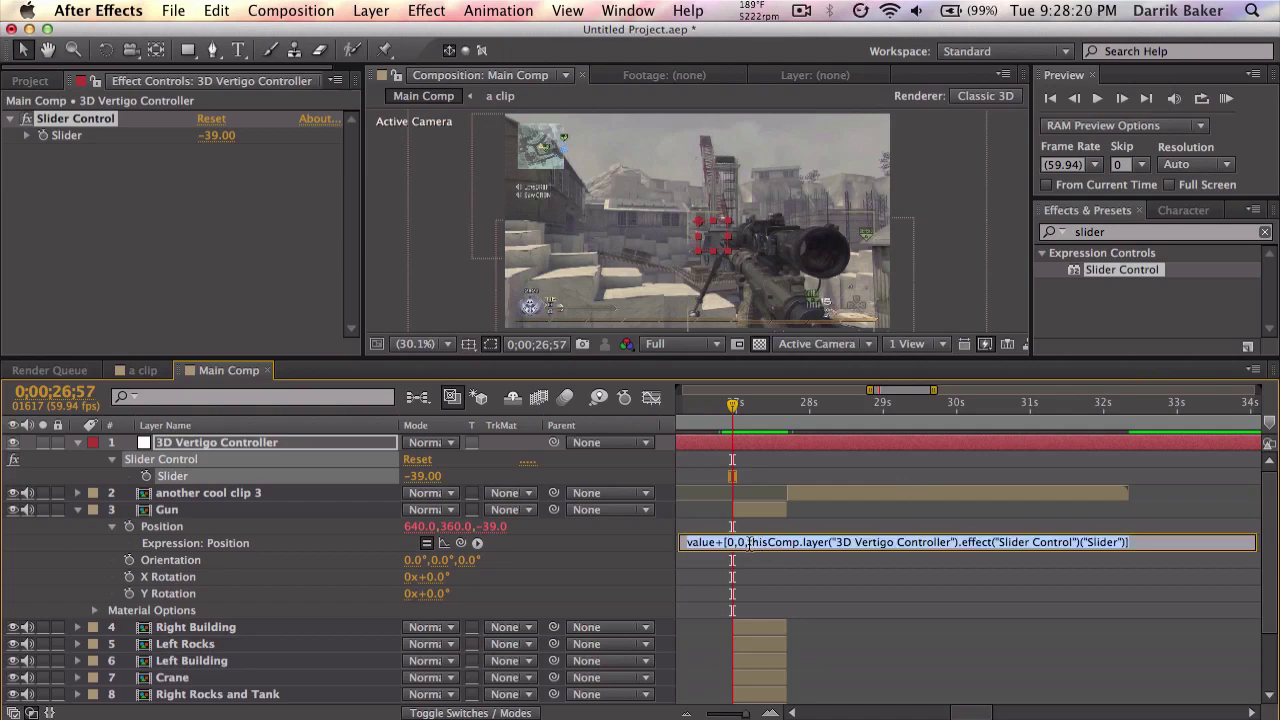
click(750, 543)
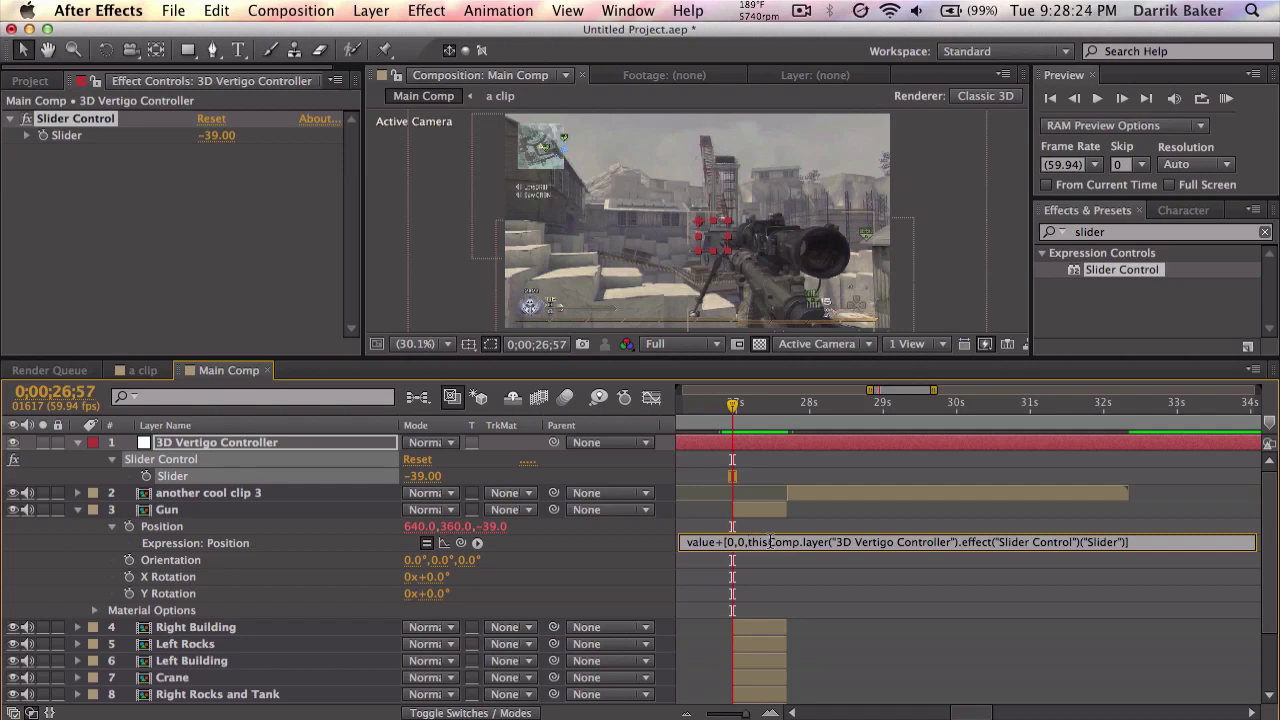
text(-10)
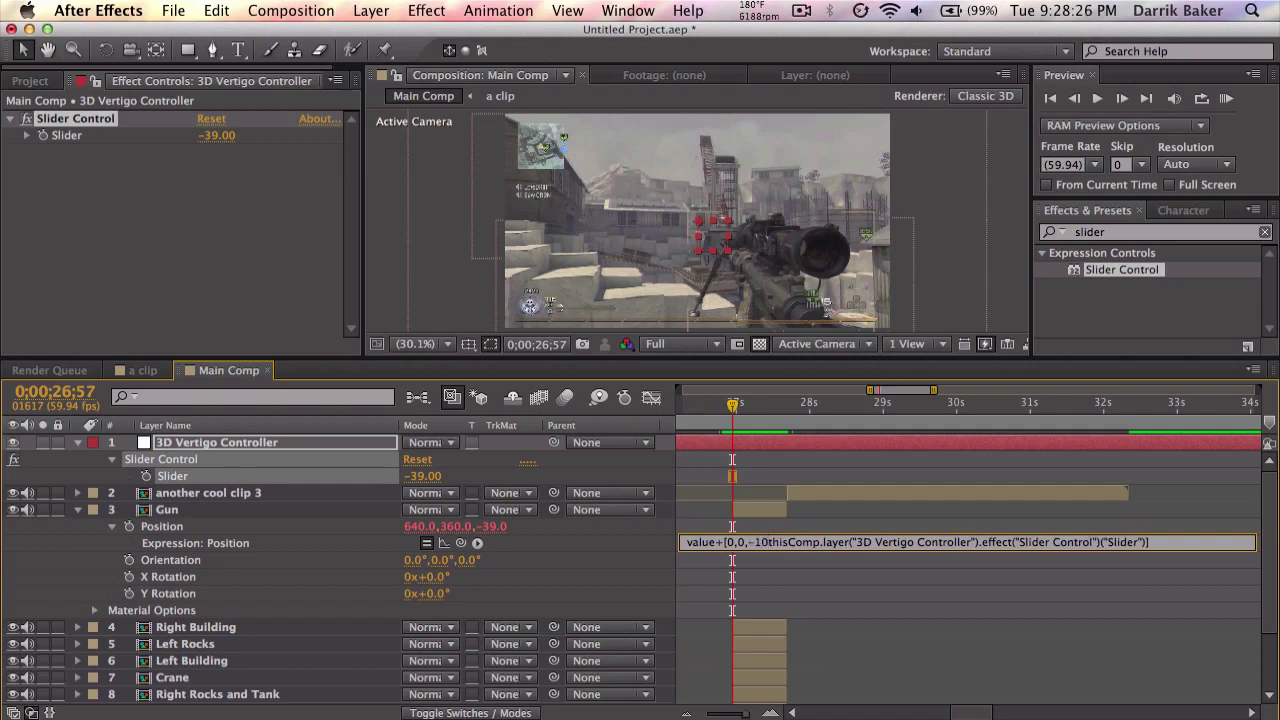
text(*)
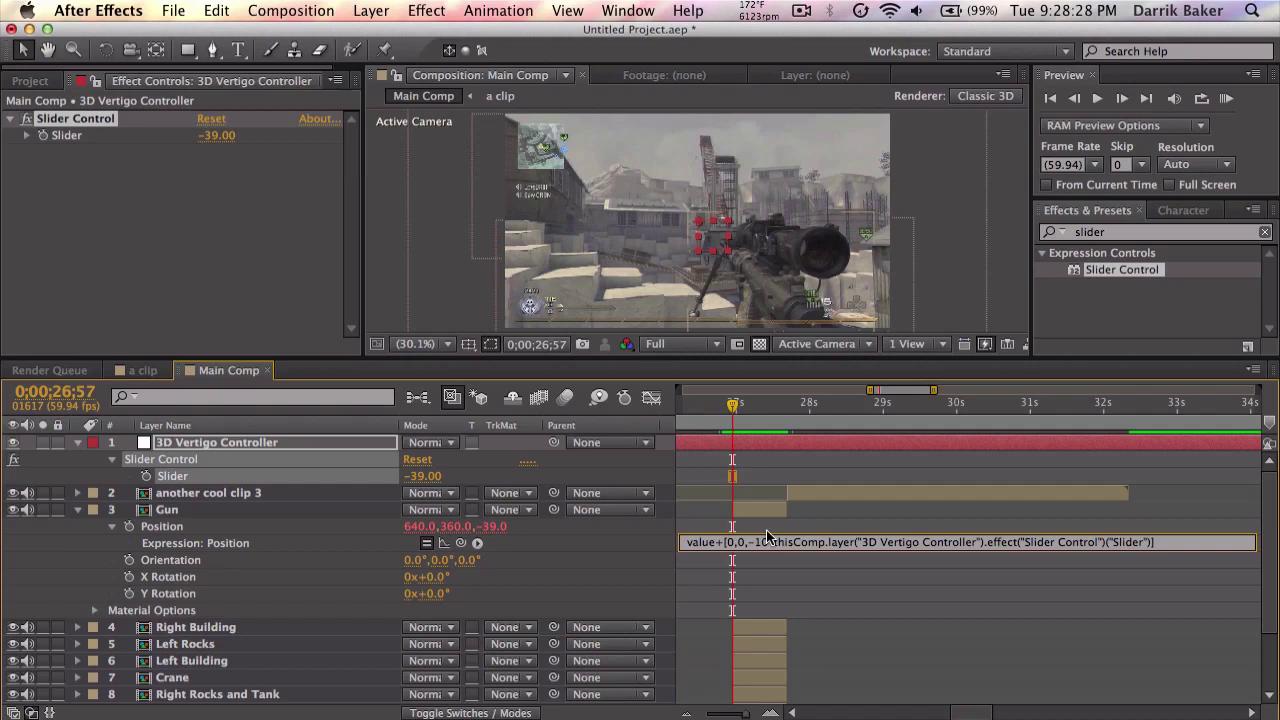
click(770, 536)
drag(432, 478, 506, 475)
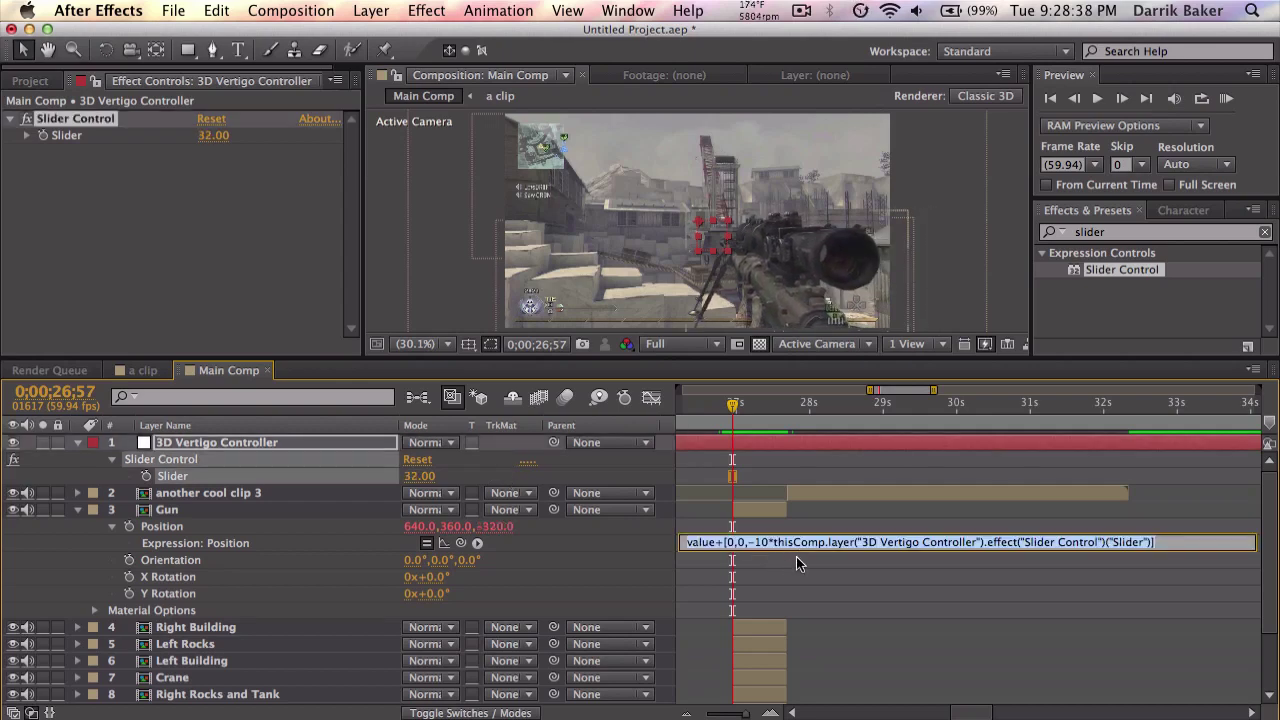
click(797, 561)
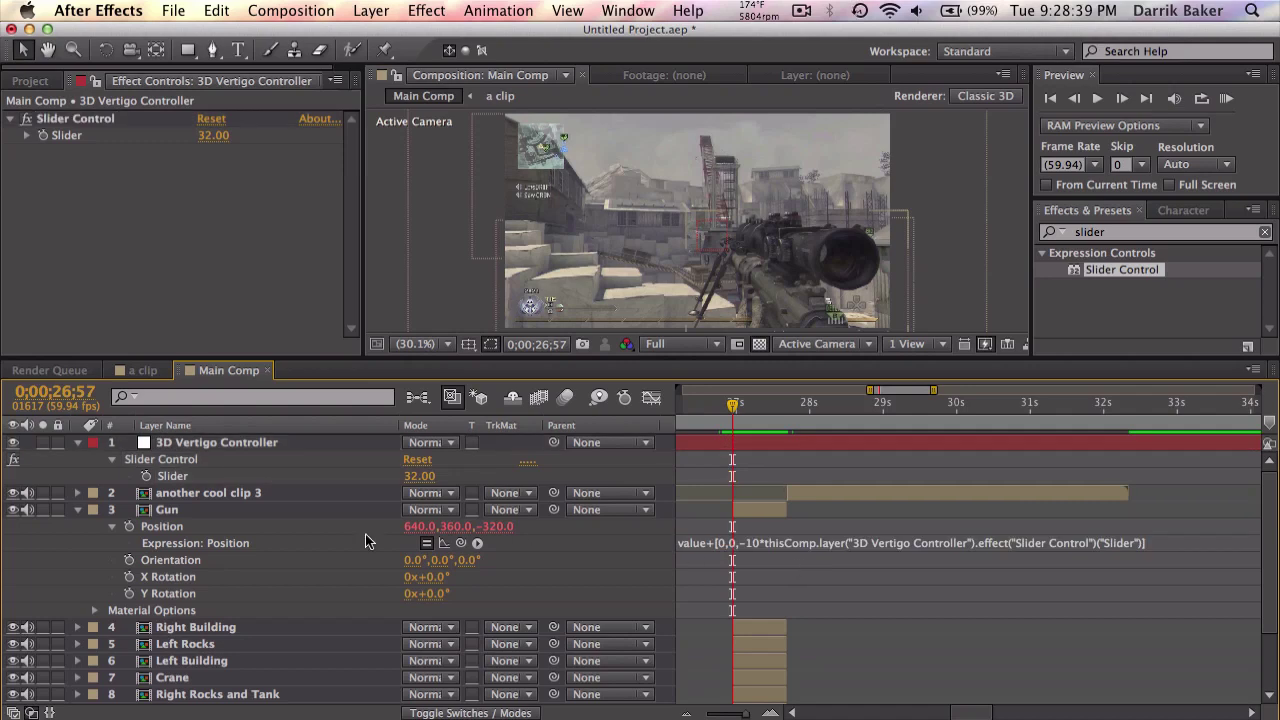
Paste the Slider expression into Right Building's Position, drop the minus, and set Slider to -6.
click(80, 511)
click(212, 530)
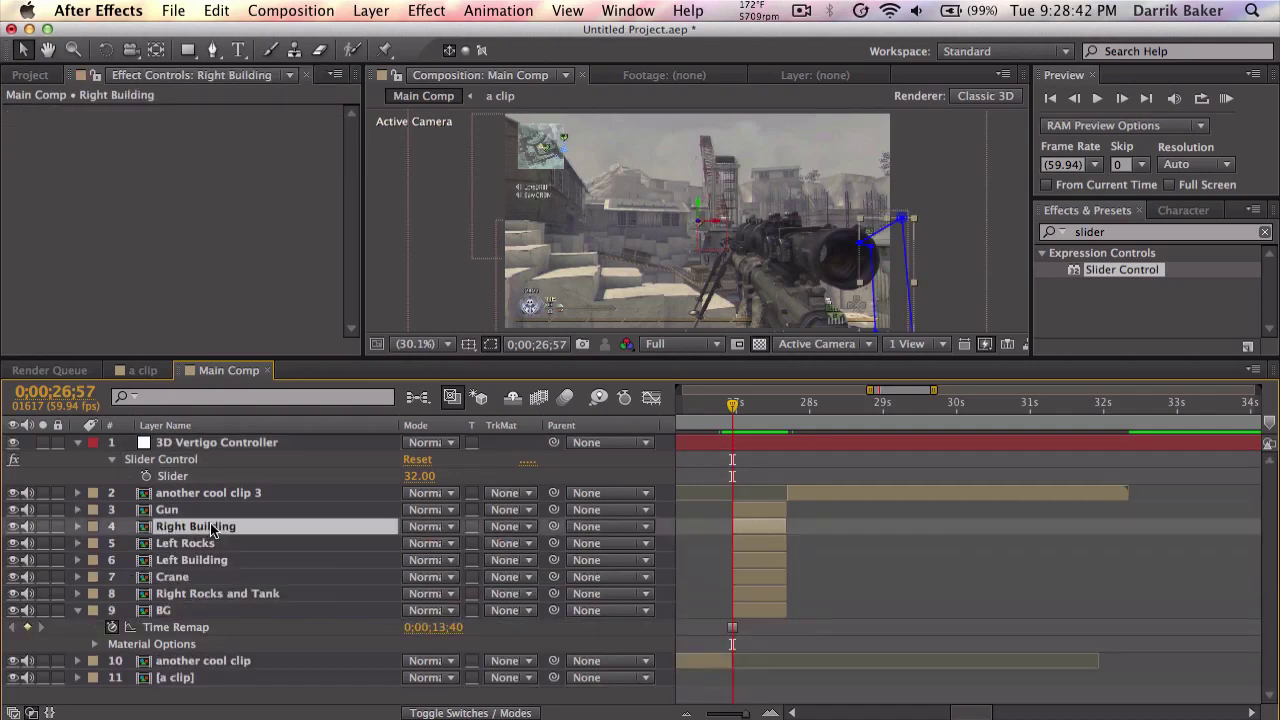
key(p)
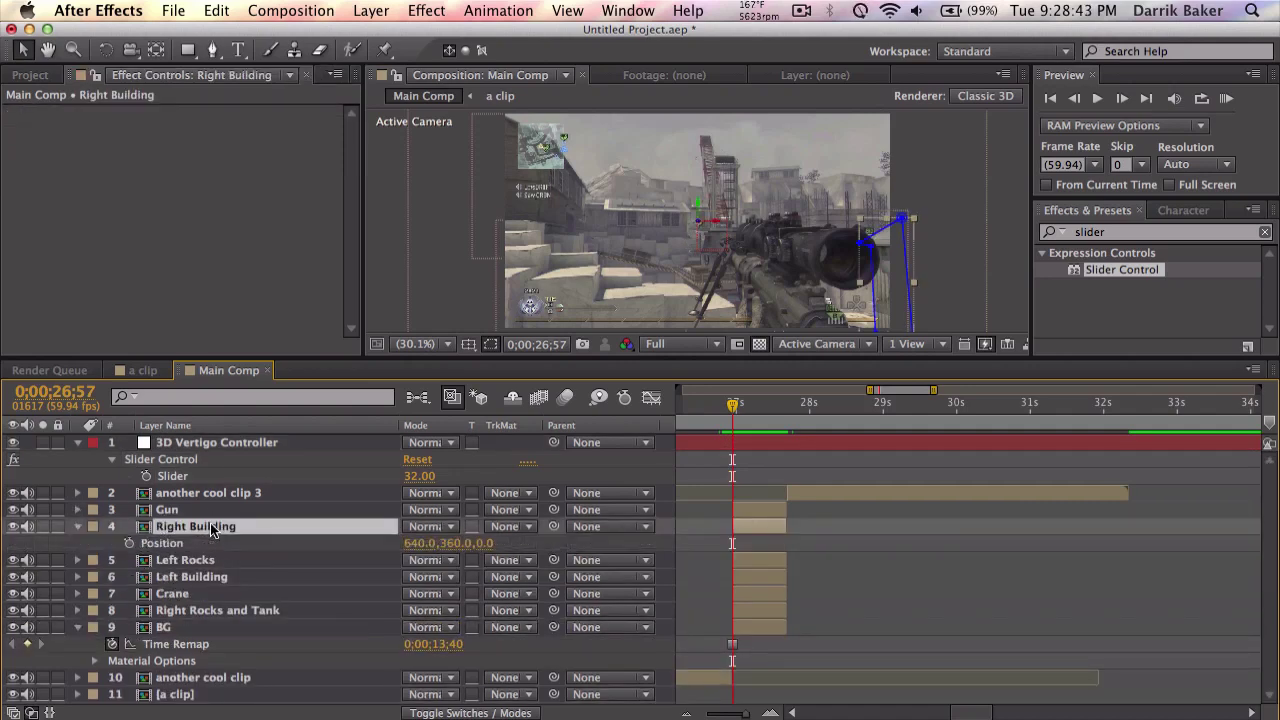
alt+click(128, 543)
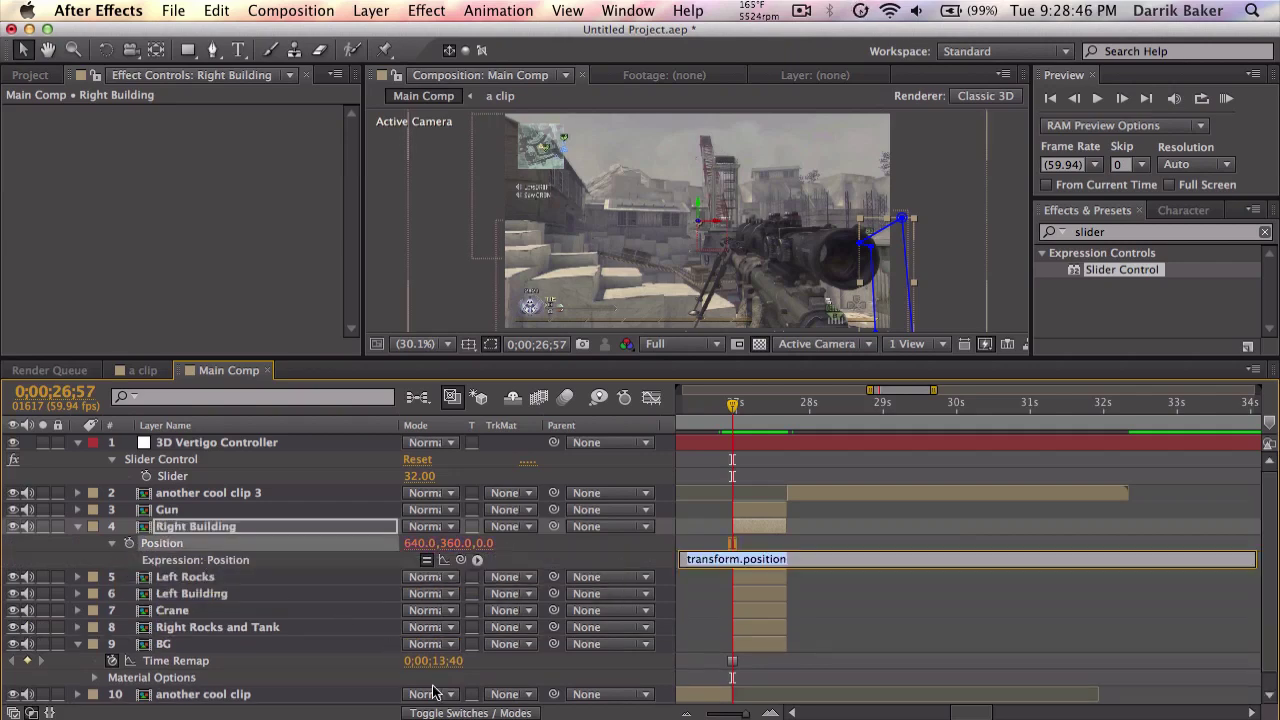
text(value+[0,0,-10*thisComp.layer("3D Vertigo Controller").effect("Slider Control")("Slider")])
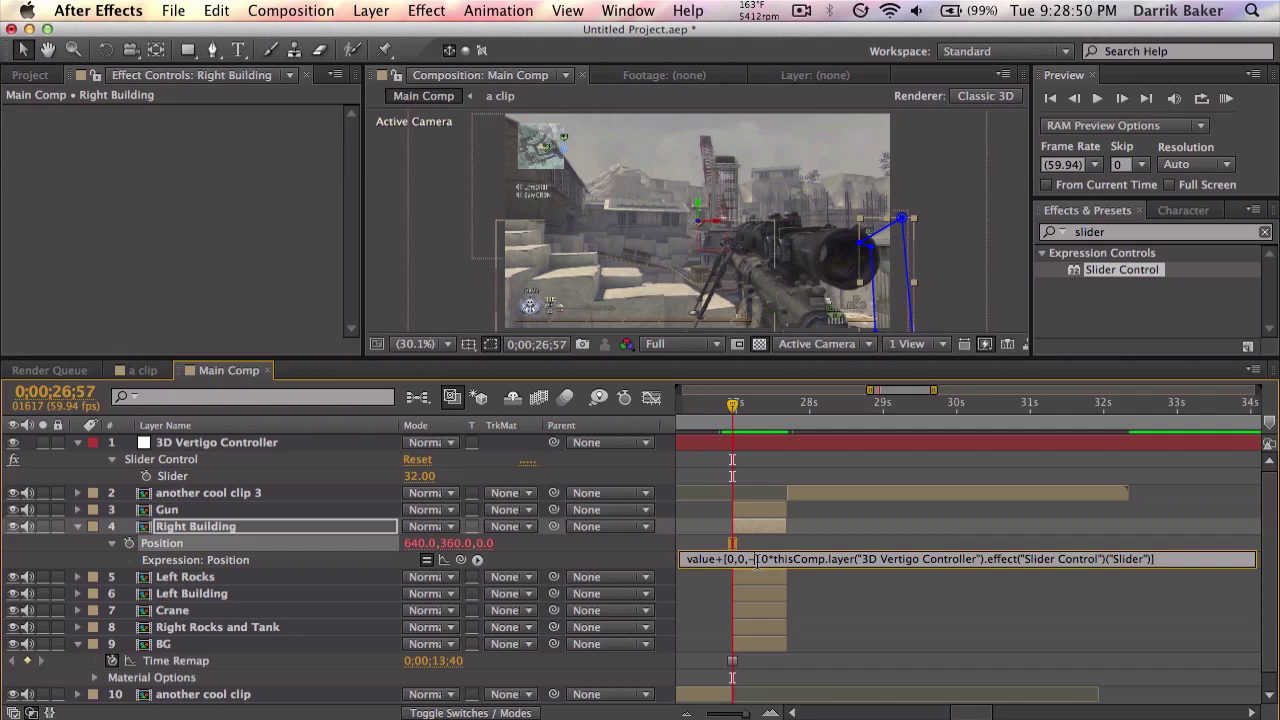
click(756, 559)
key(BackSpace)
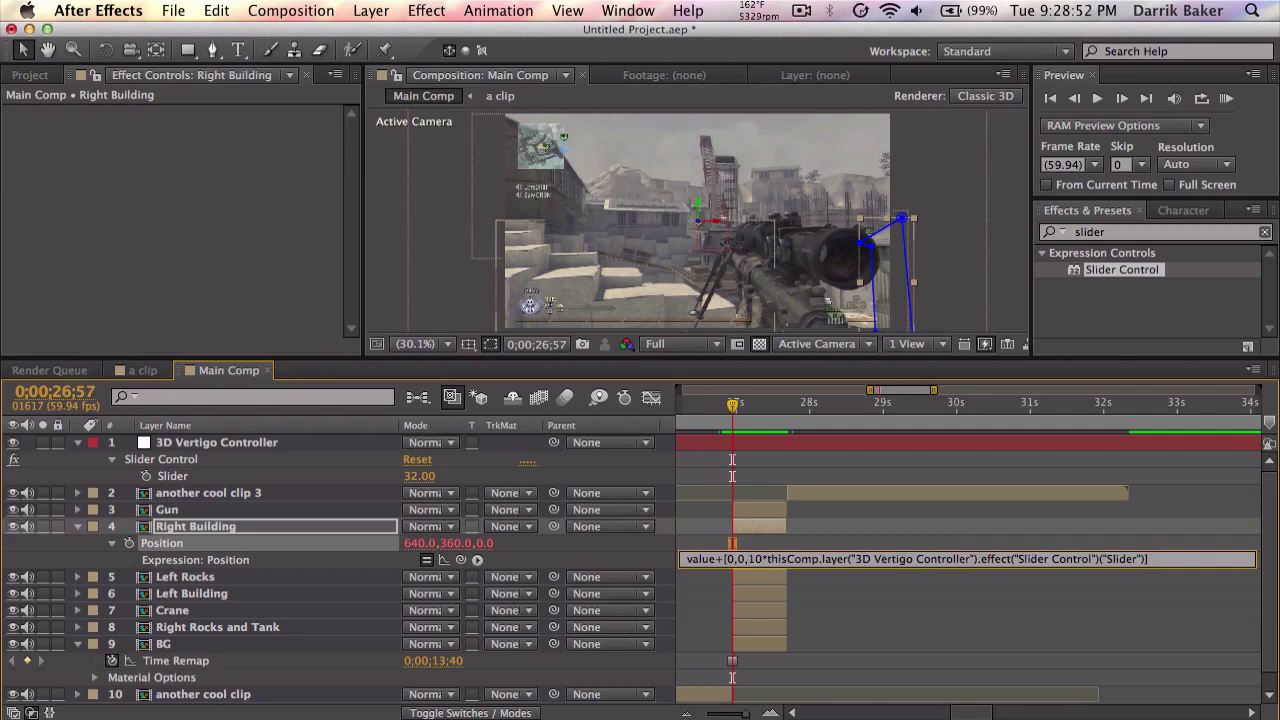
click(762, 545)
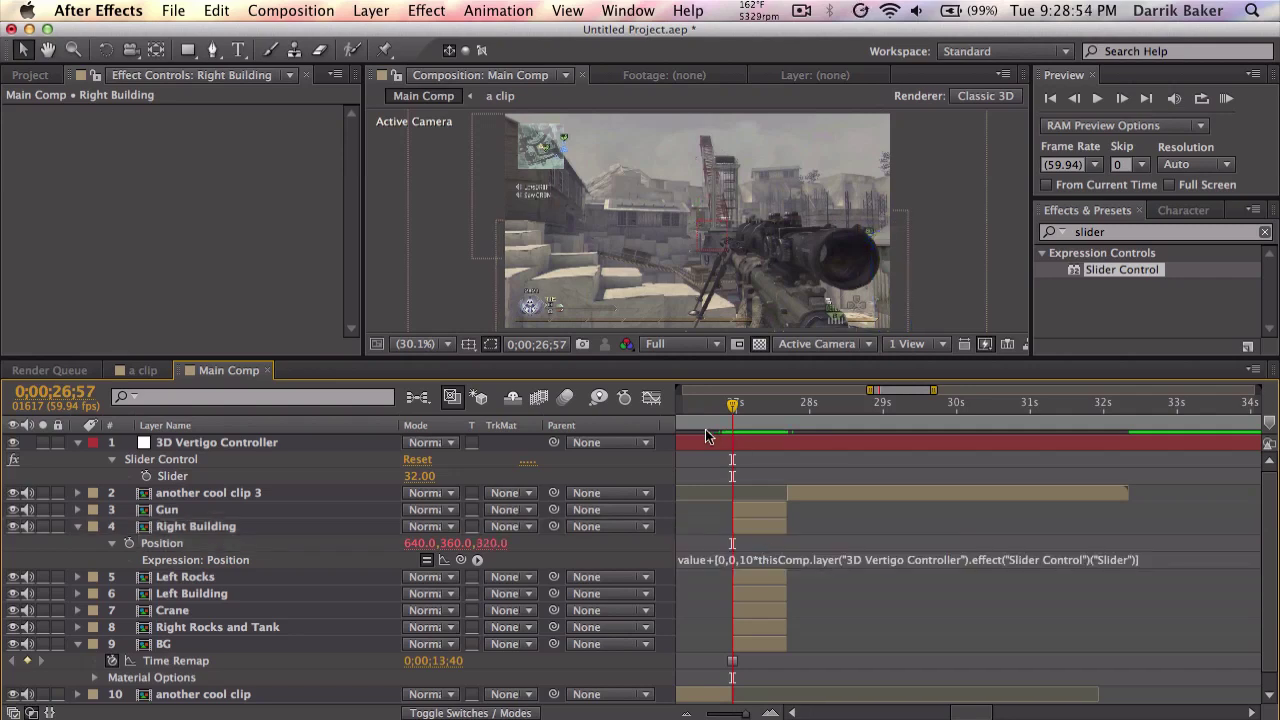
drag(420, 476, 391, 477)
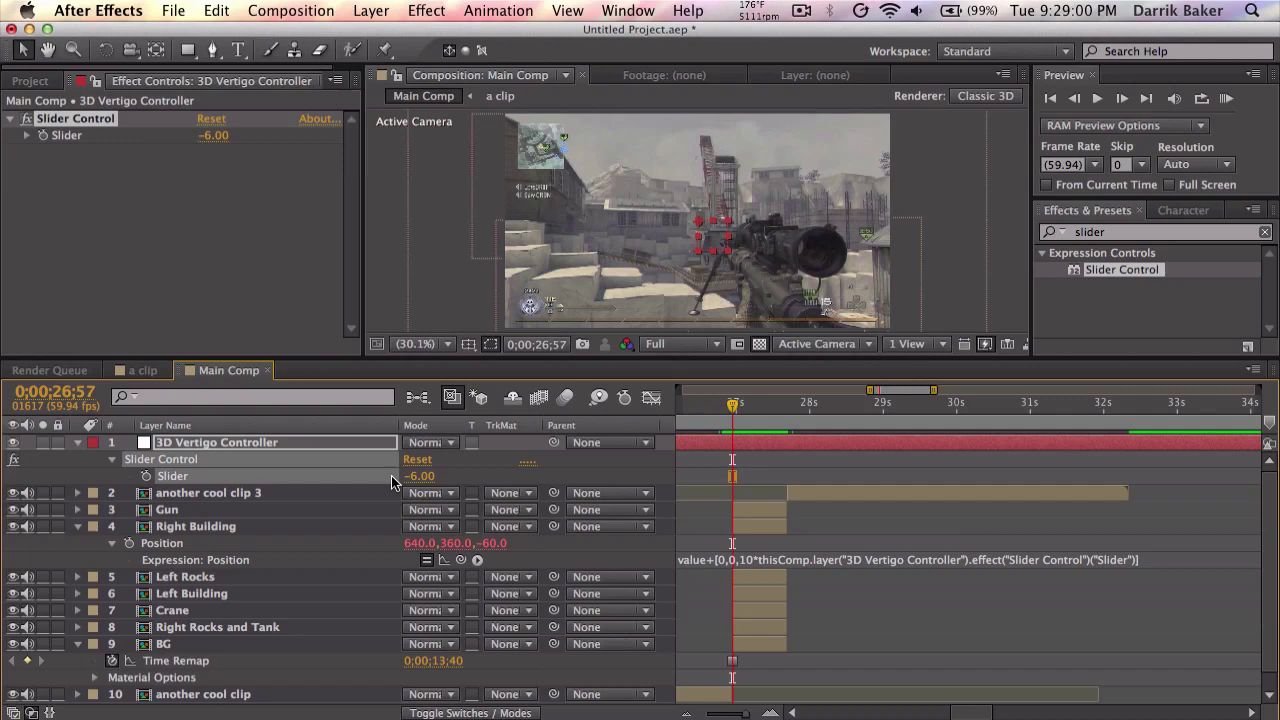
Link the BG layer's Position to the Vertigo slider expression with a 30 multiplier.
click(315, 645)
key(p)
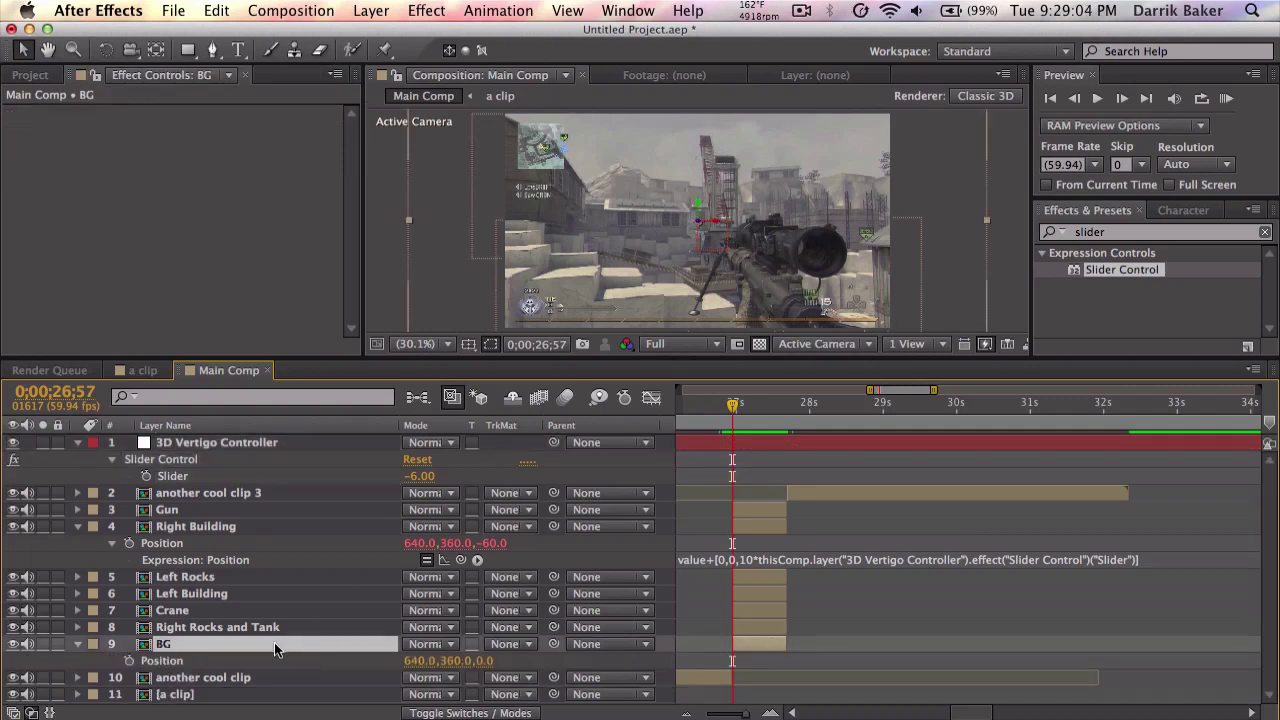
alt+click(129, 661)
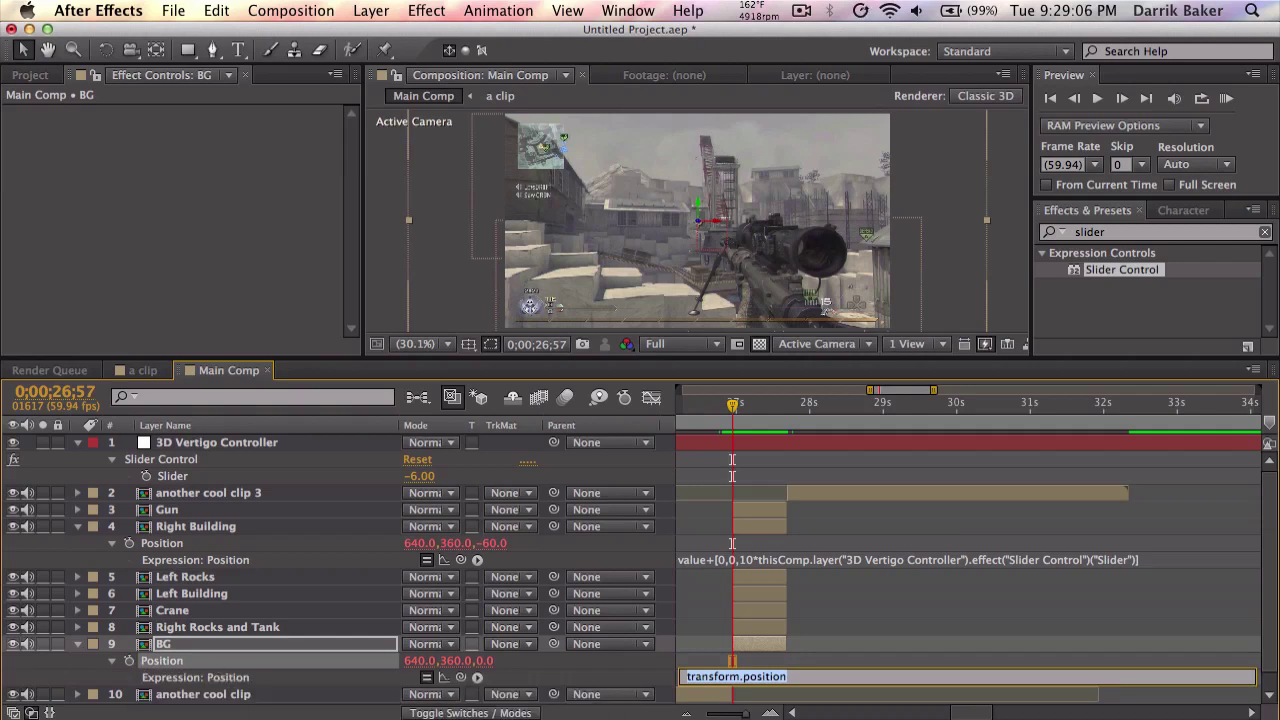
text(value+[0,0,10*thisComp.layer("3D Vertigo Controller").effect("Slider Control")("Slider")])
click(752, 676)
text(-)
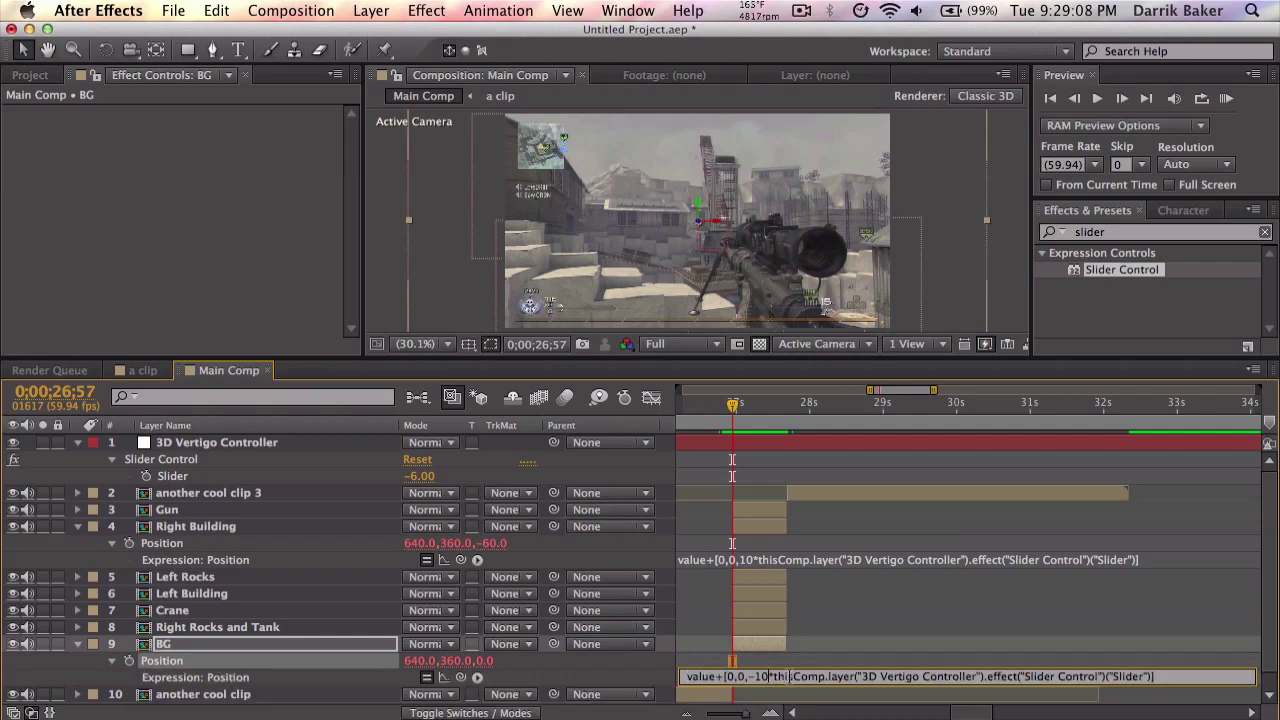
click(750, 677)
key(Delete)
key(Delete)
key(Delete)
key(Delete)
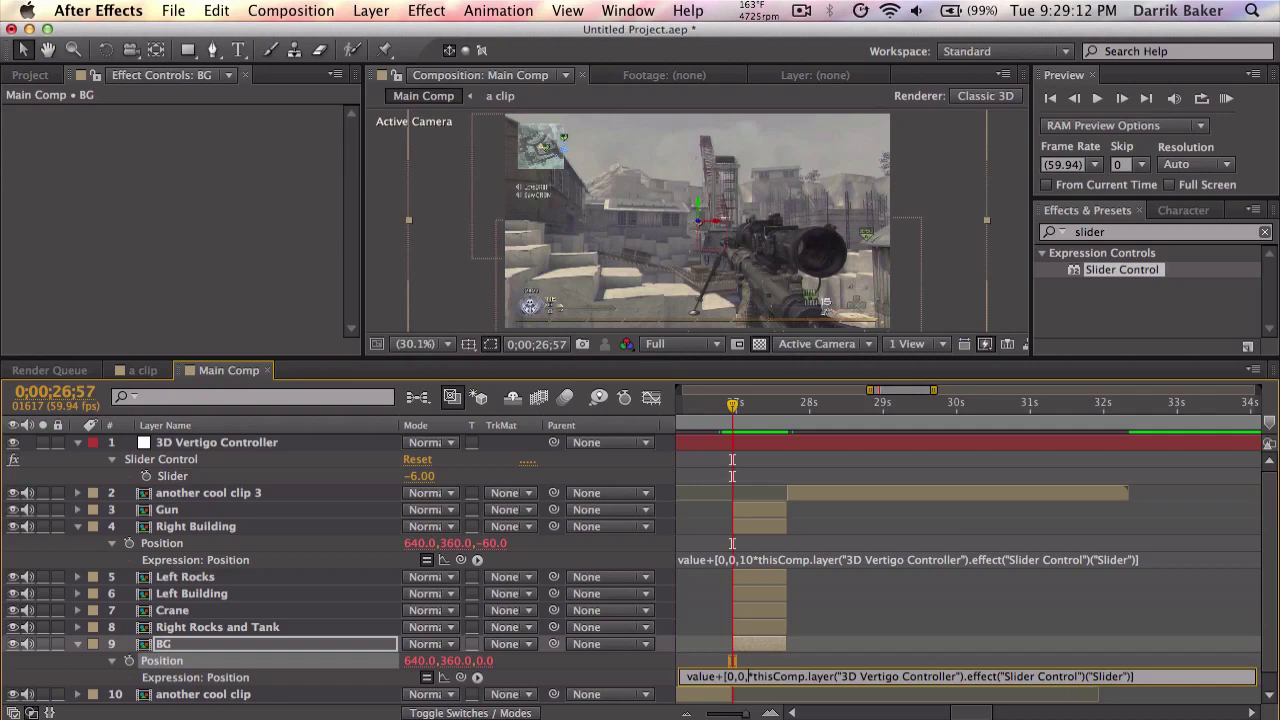
text(30*)
key(KP_Enter)
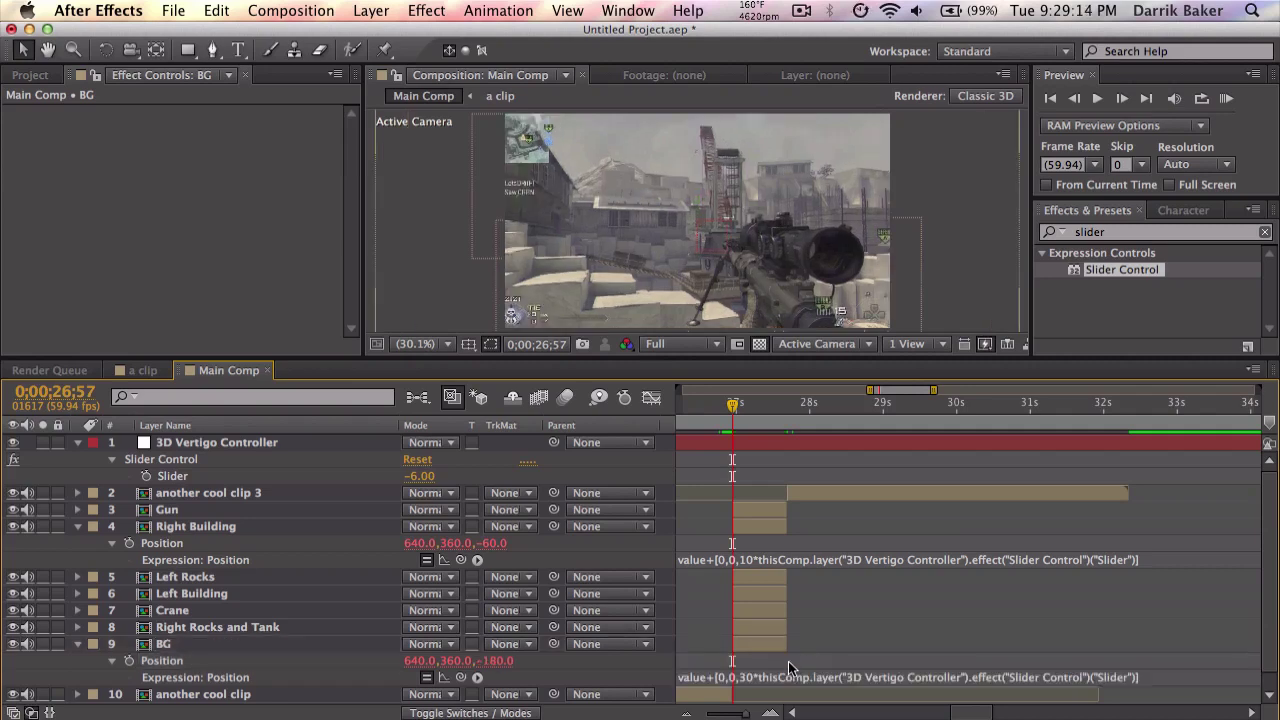
Paste the slider expression into Right Rocks and Tank's Position with multiplier 25.
click(322, 632)
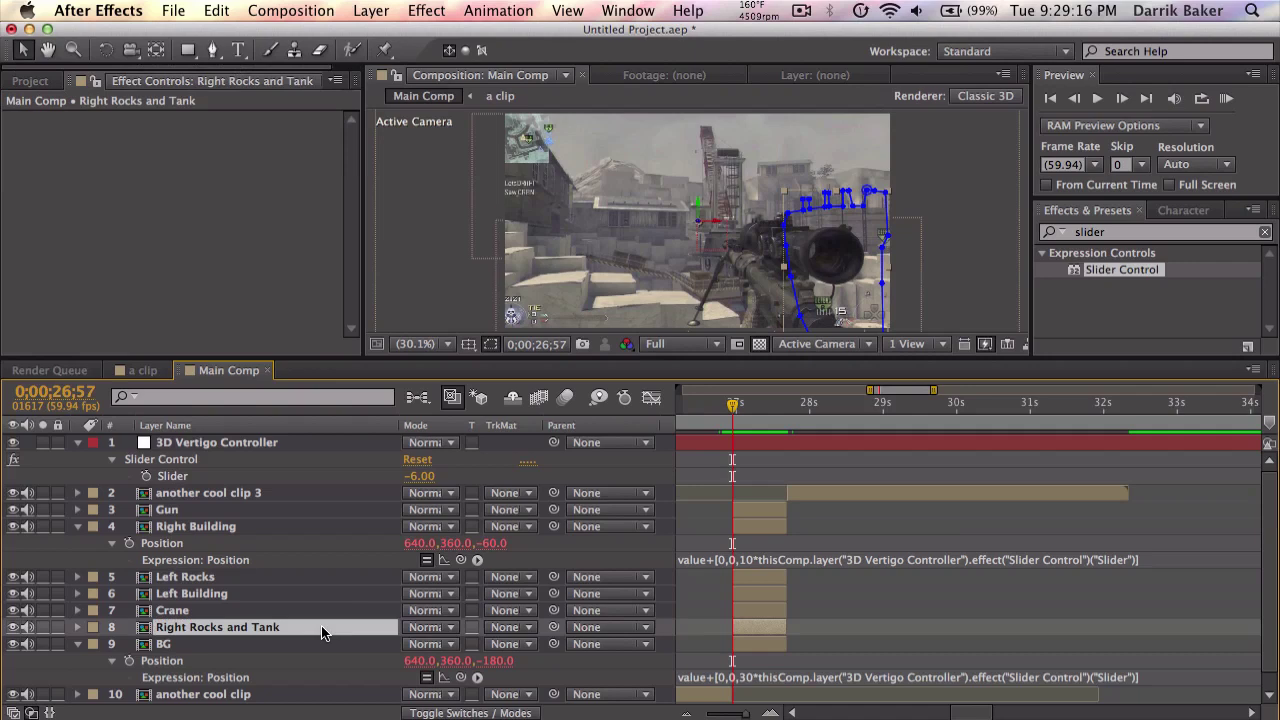
key(p)
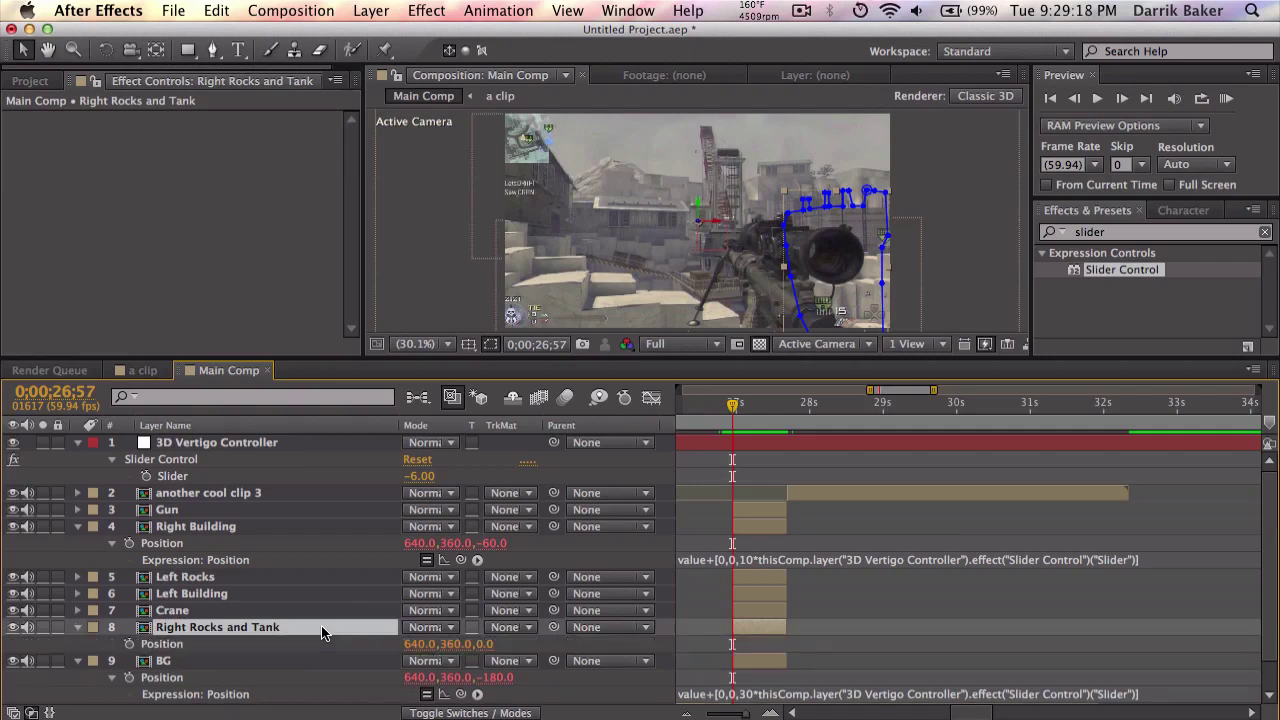
alt+click(130, 645)
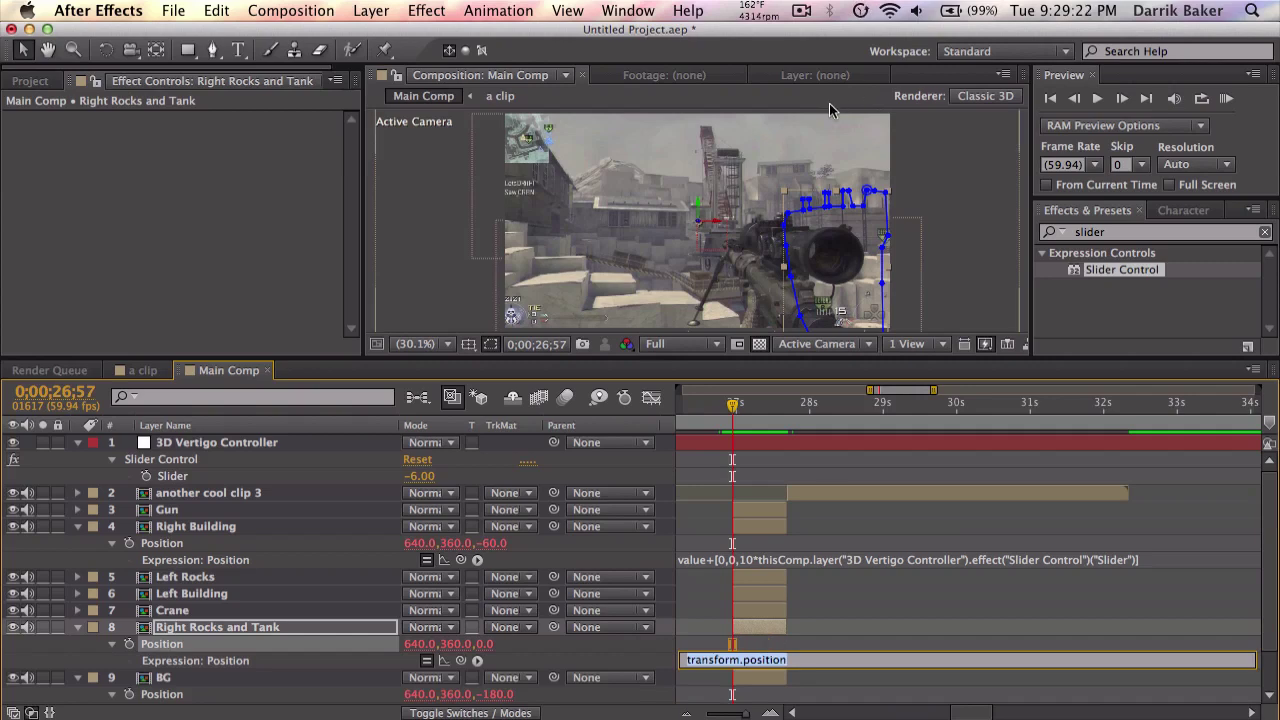
text(value+[0,0,-10*thisComp.layer("3D Vertigo Controller").effect("Slider Control")("Slider")])
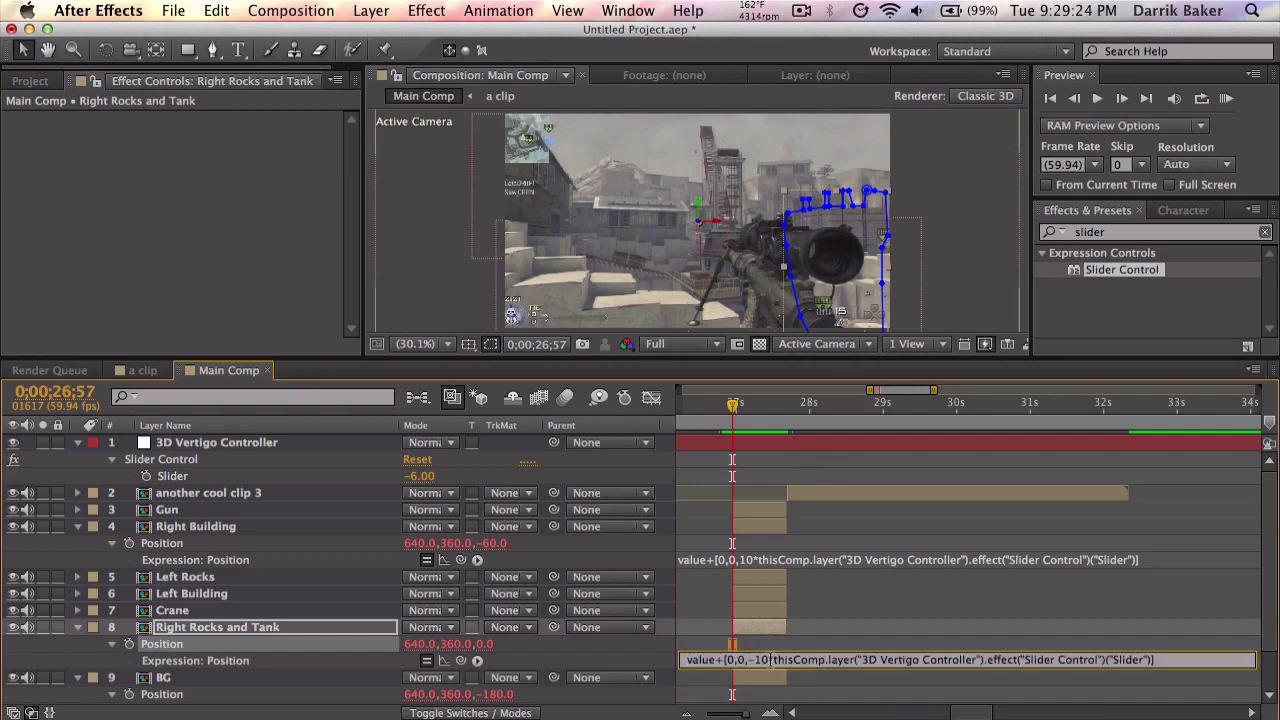
key(BackSpace)
key(BackSpace)
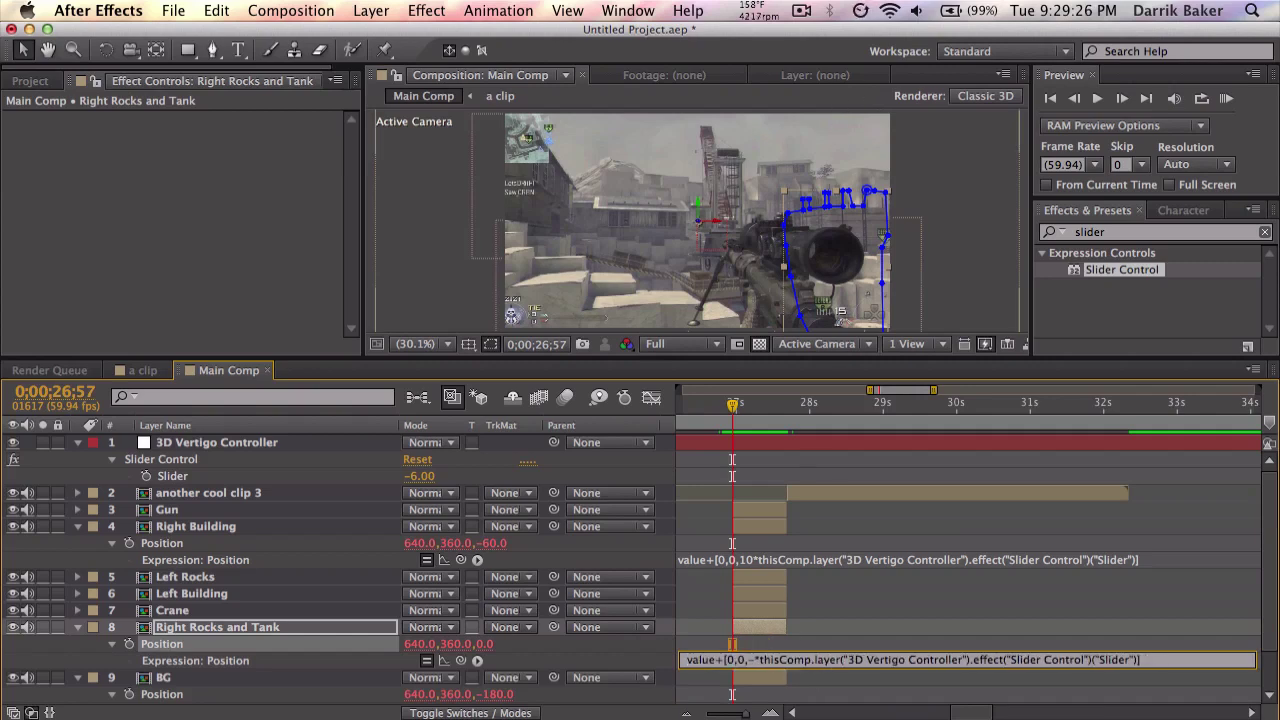
text(25)
key(Left)
key(Left)
key(BackSpace)
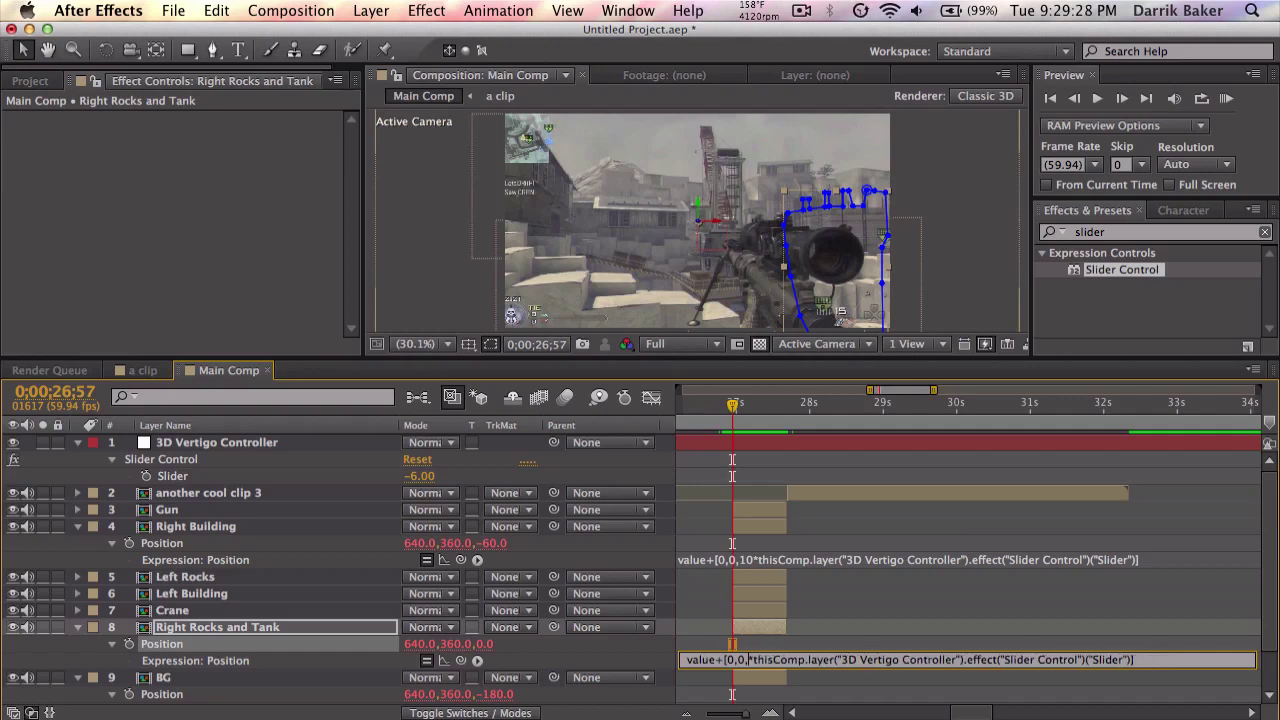
click(778, 650)
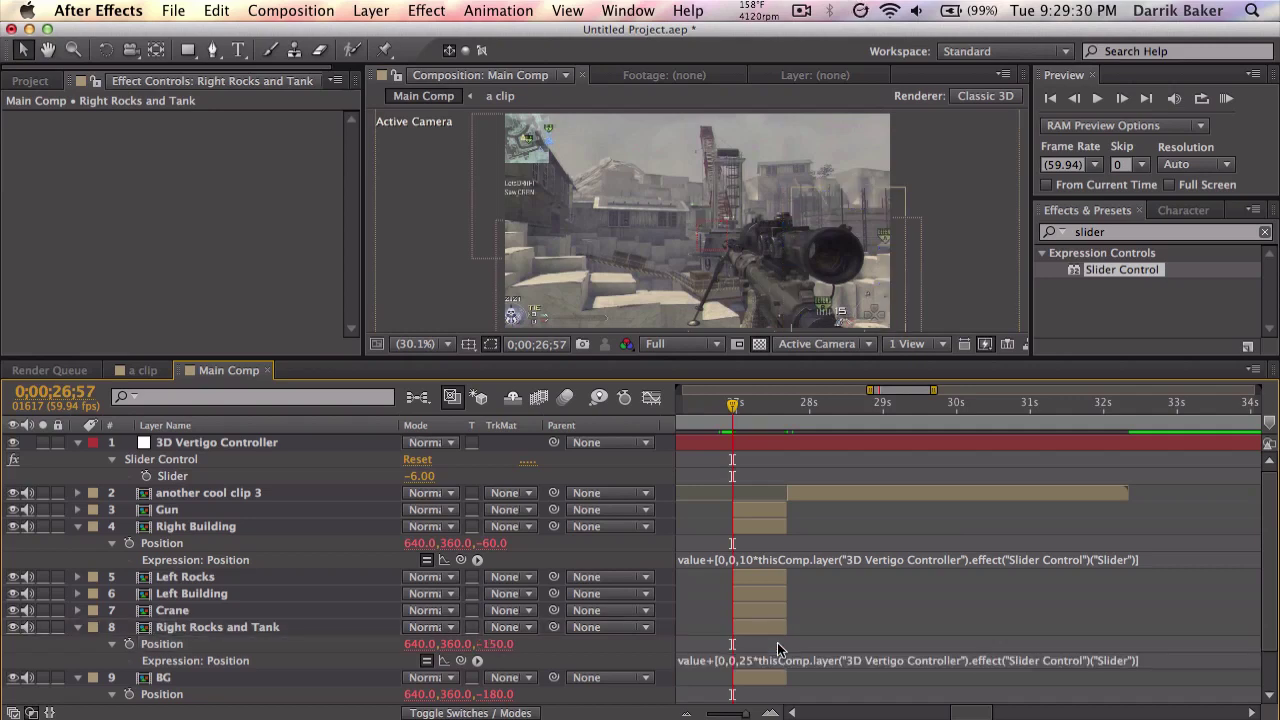
Drive Crane's Position from the Vertigo slider expression with a 20 multiplier.
click(340, 612)
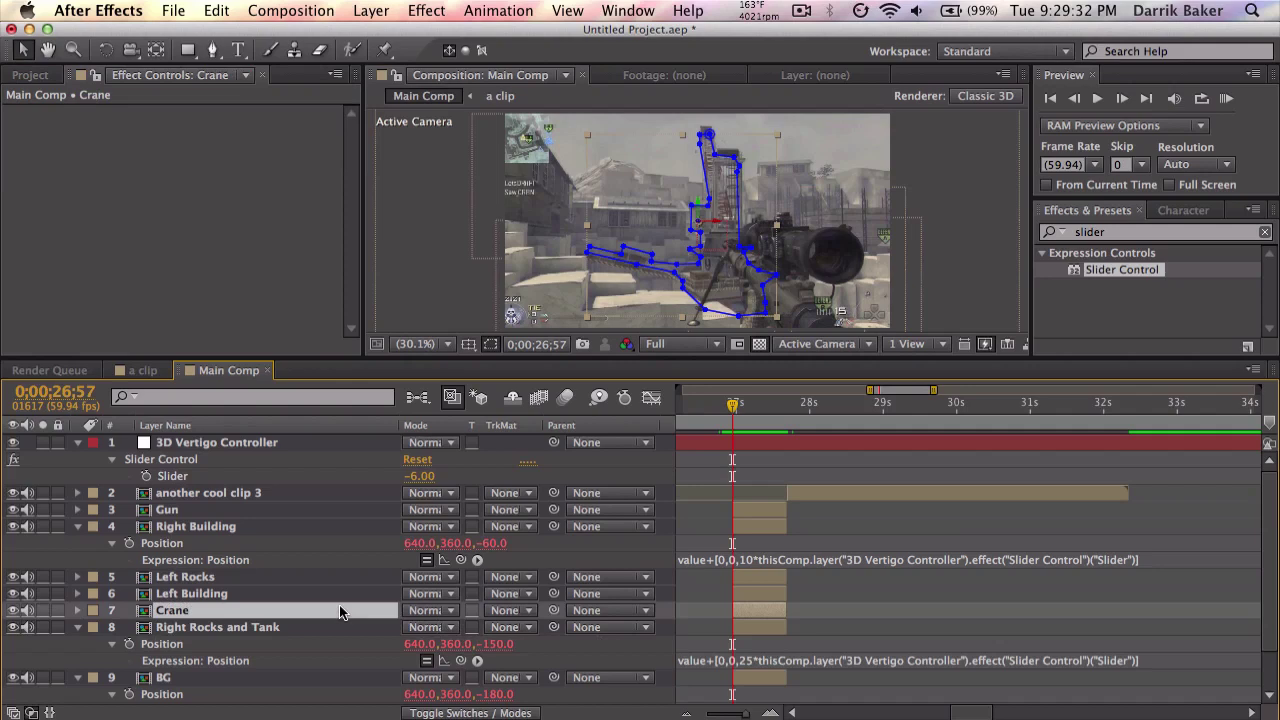
key(p)
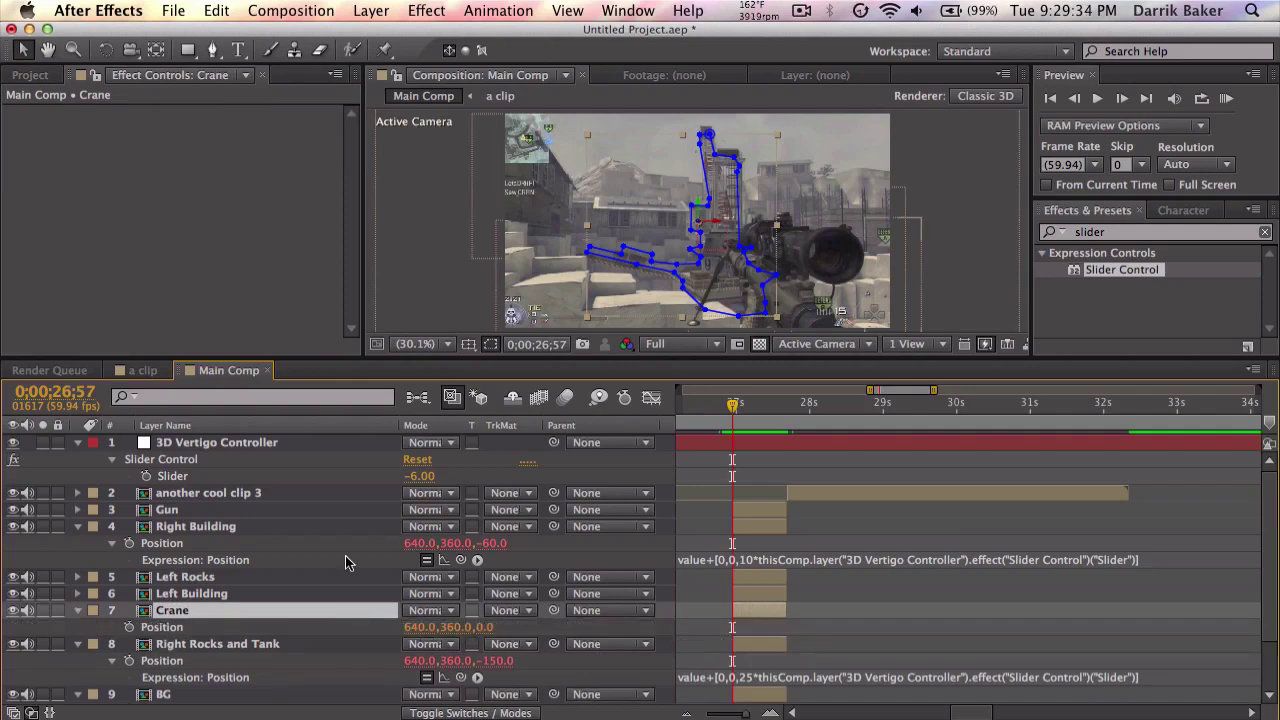
alt+click(128, 627)
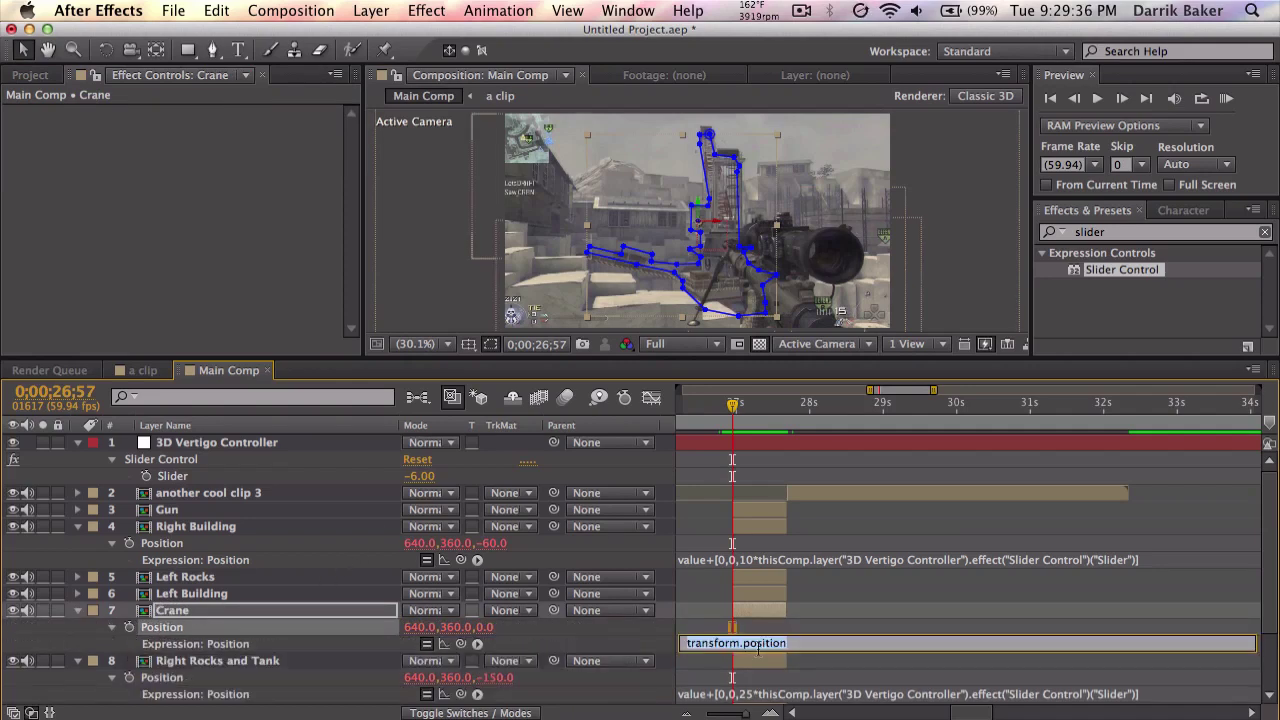
text(value+[0,0,-10*thisComp.layer("3D Vertigo Controller").effect("Slider Control")("Slider")])
double_click(763, 642)
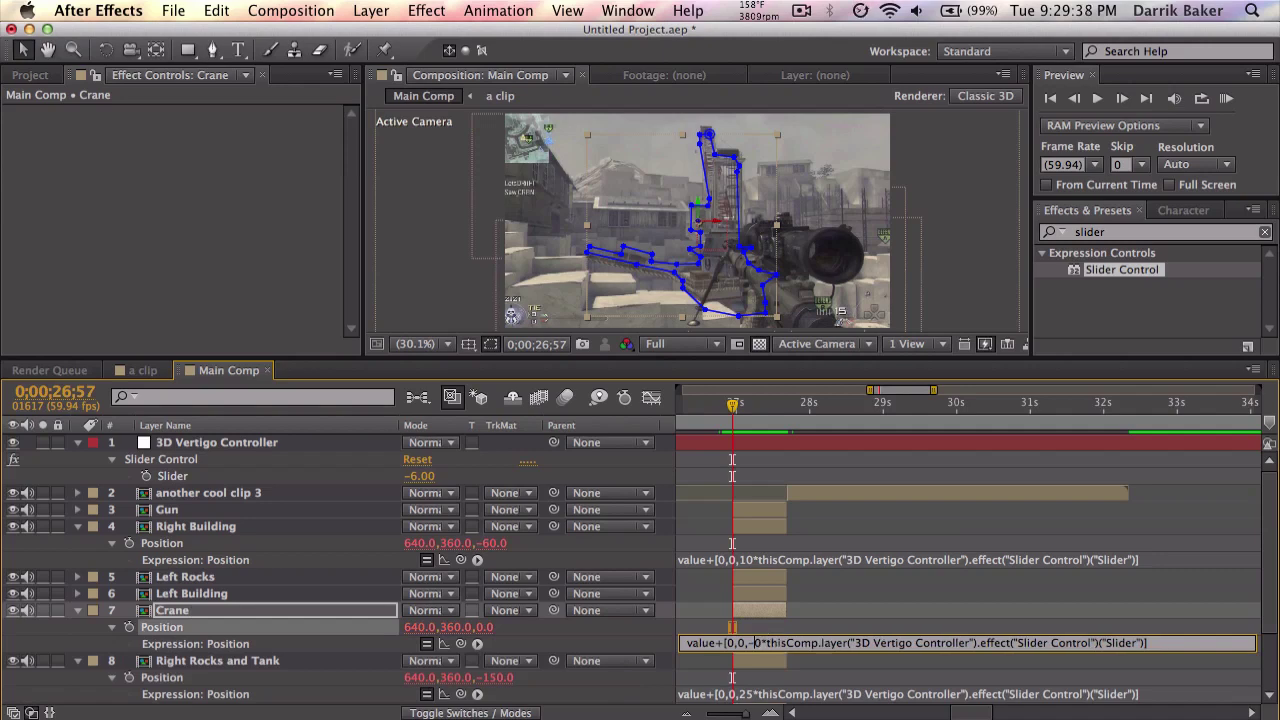
text(20)
click(776, 627)
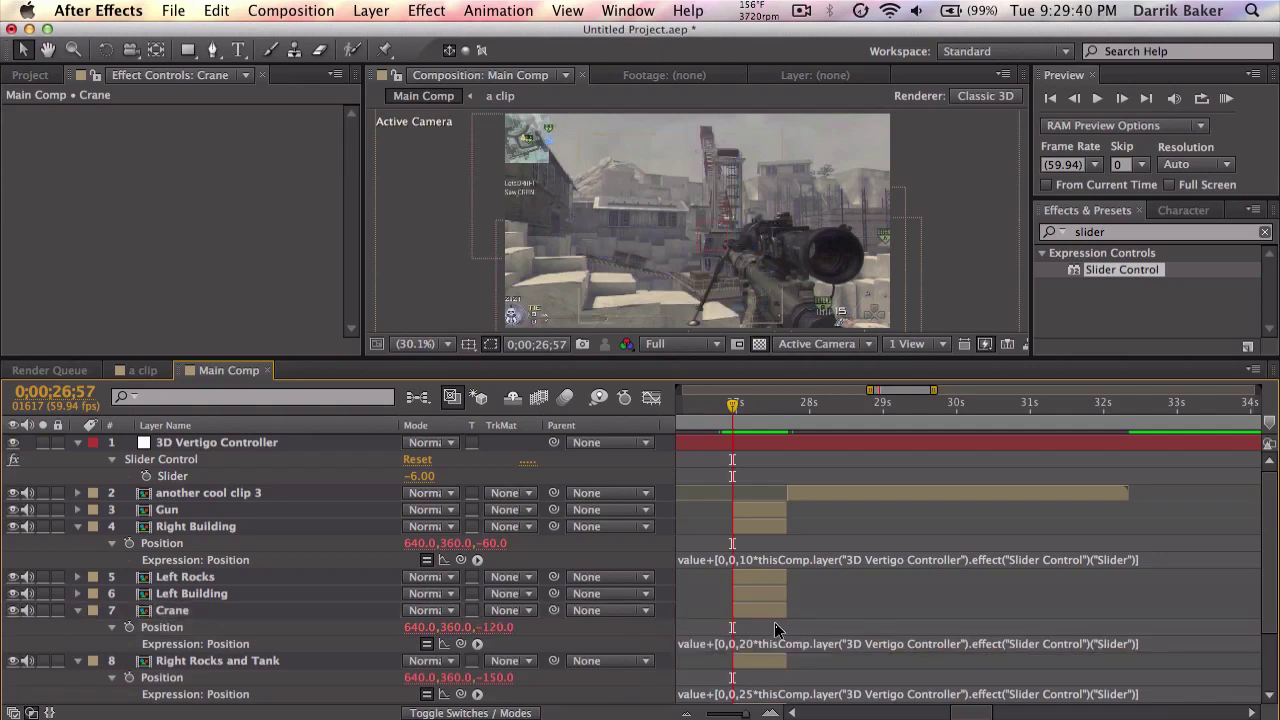
Add the Vertigo slider expression to Left Rocks' Position with a positive 10 multiplier.
click(200, 593)
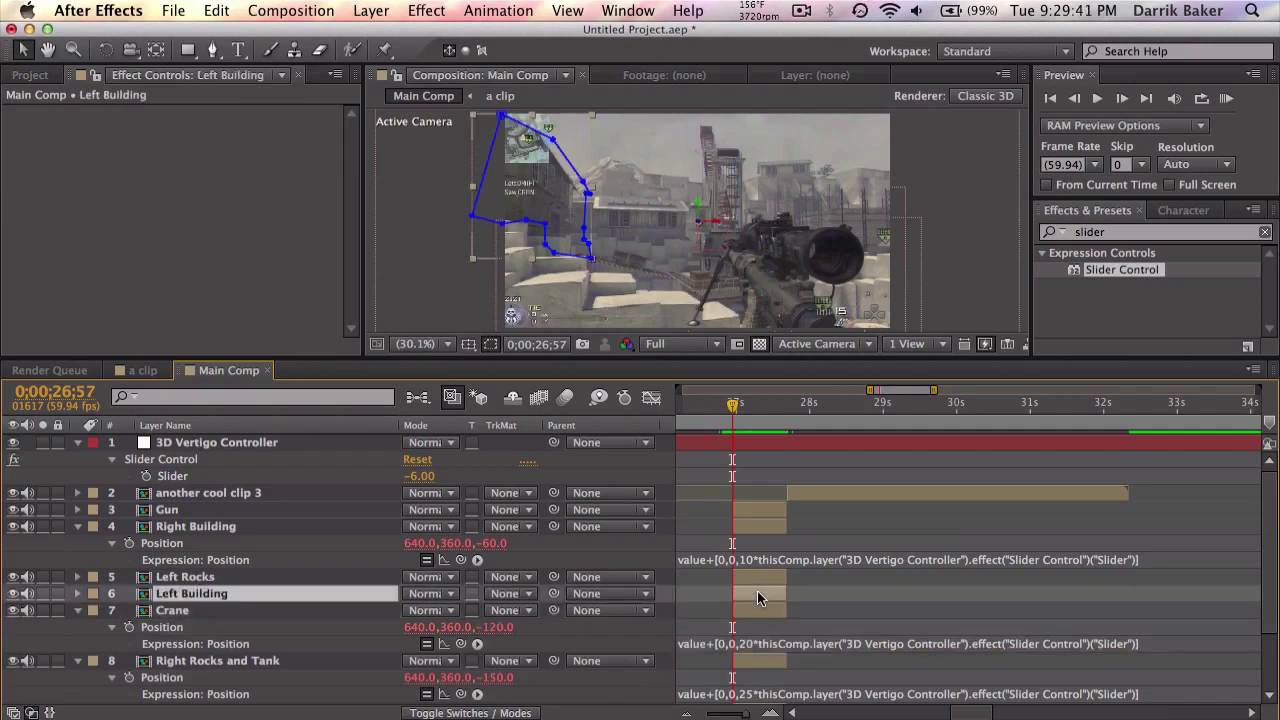
click(213, 576)
key(p)
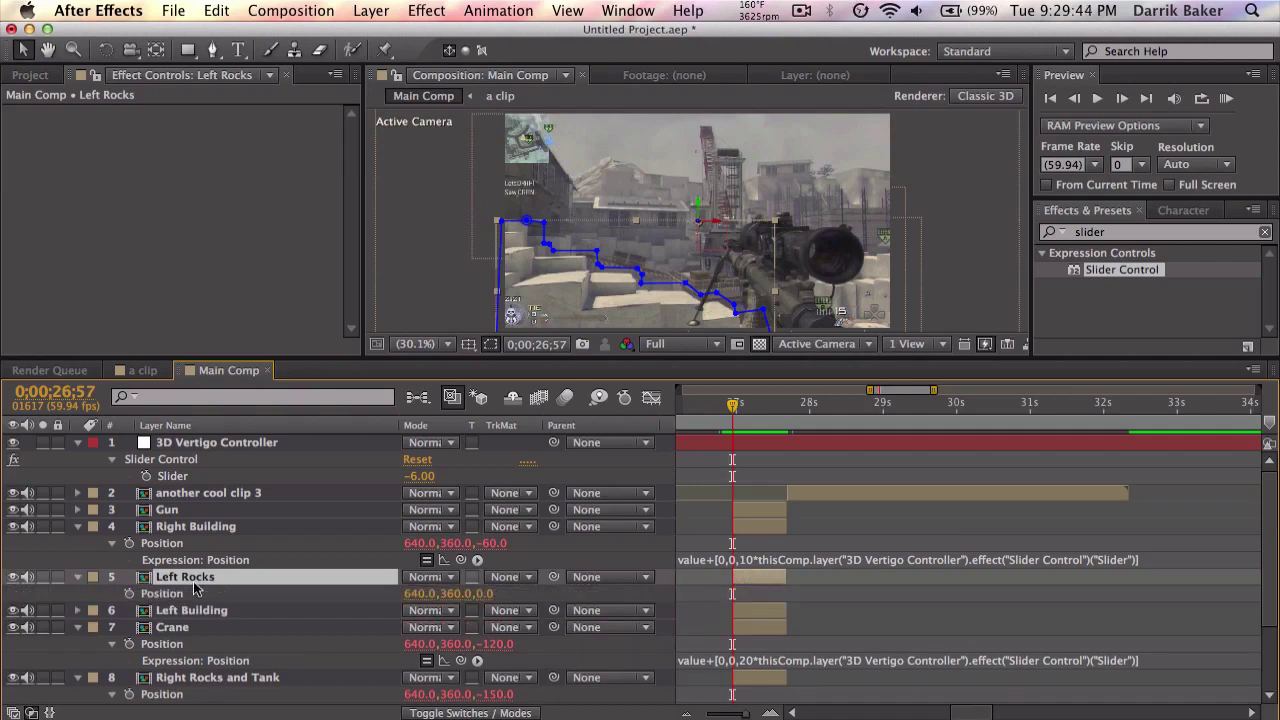
alt+click(128, 594)
text(value+[0,0,-10*thisComp.layer("3D Vertigo Controller").effect("Slider Control")("Slider")])
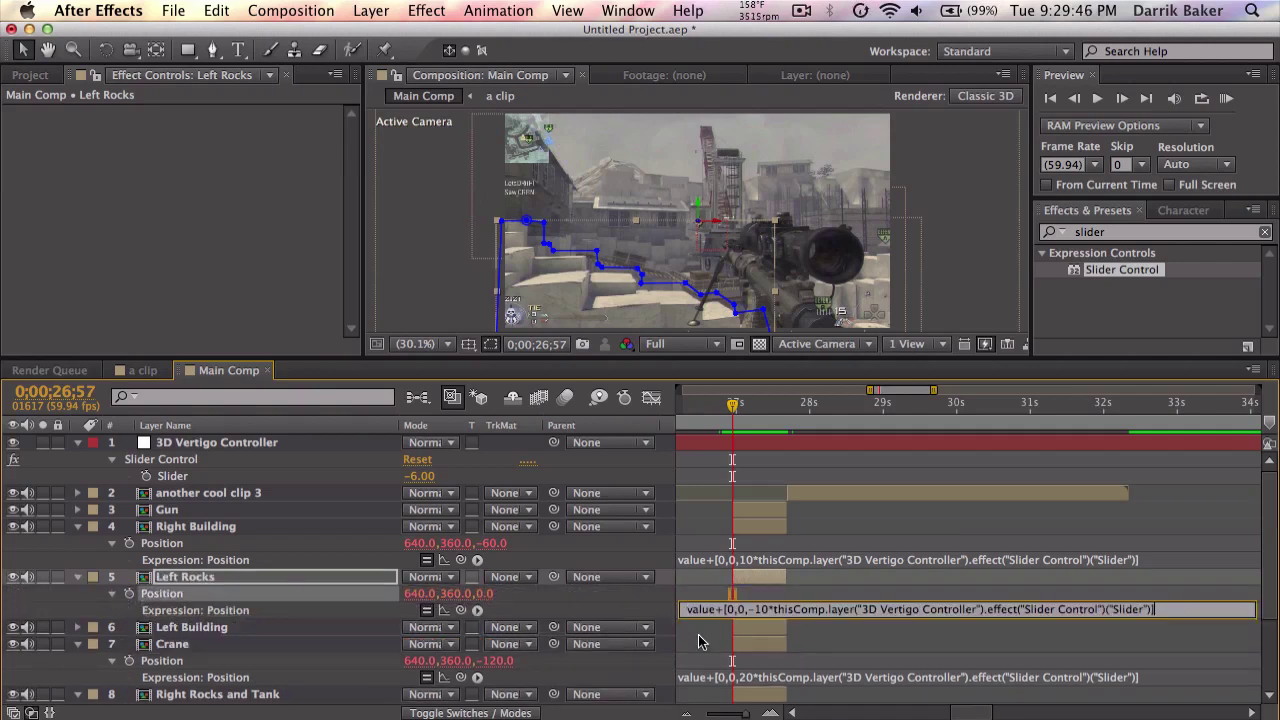
click(756, 609)
key(BackSpace)
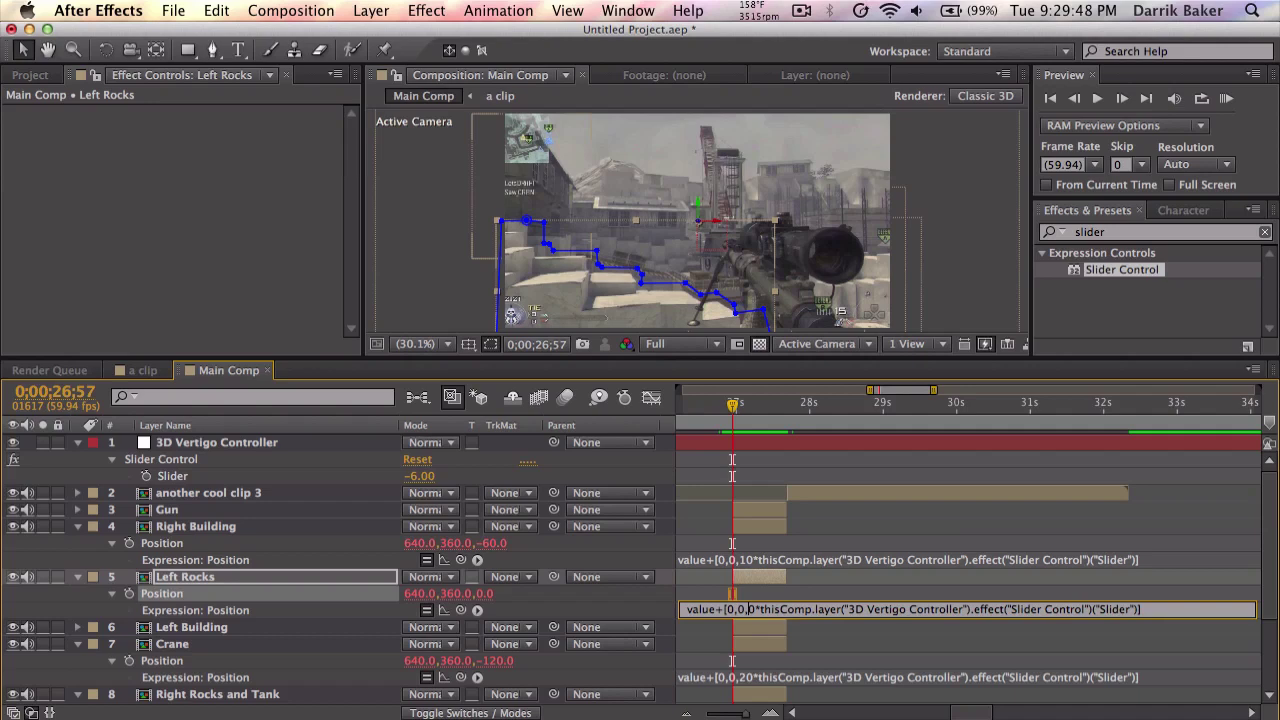
click(380, 617)
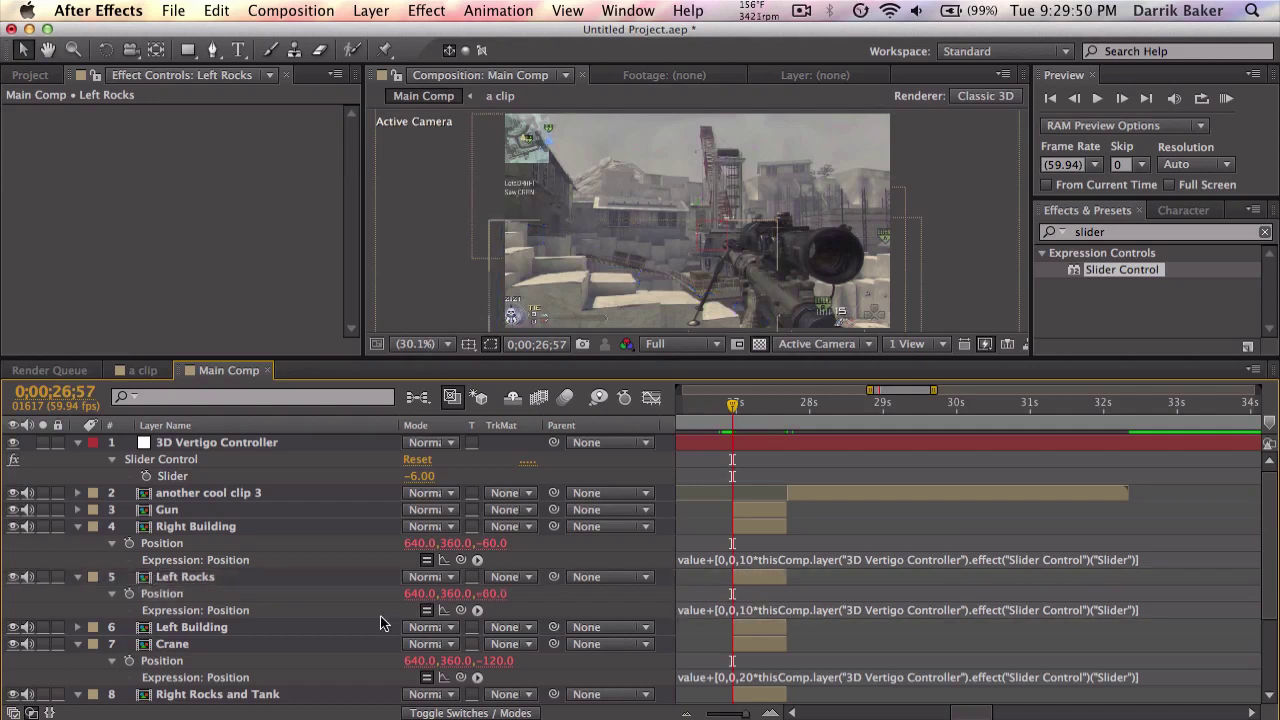
Add the slider expression to Left Building's Position with a 20 multiplier.
click(286, 627)
key(p)
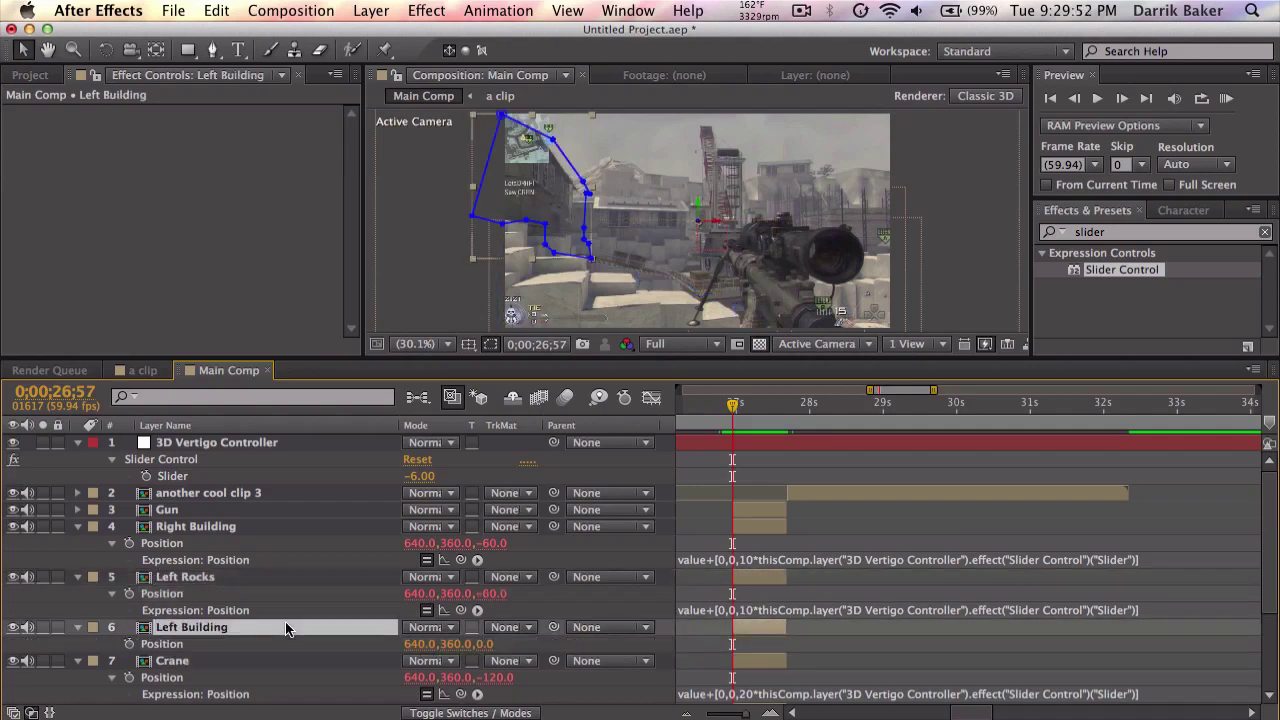
alt+click(128, 644)
text(value+[0,0,-10*thisComp.layer("3D Vertigo Controller").effect("Slider Control")("Slider")])
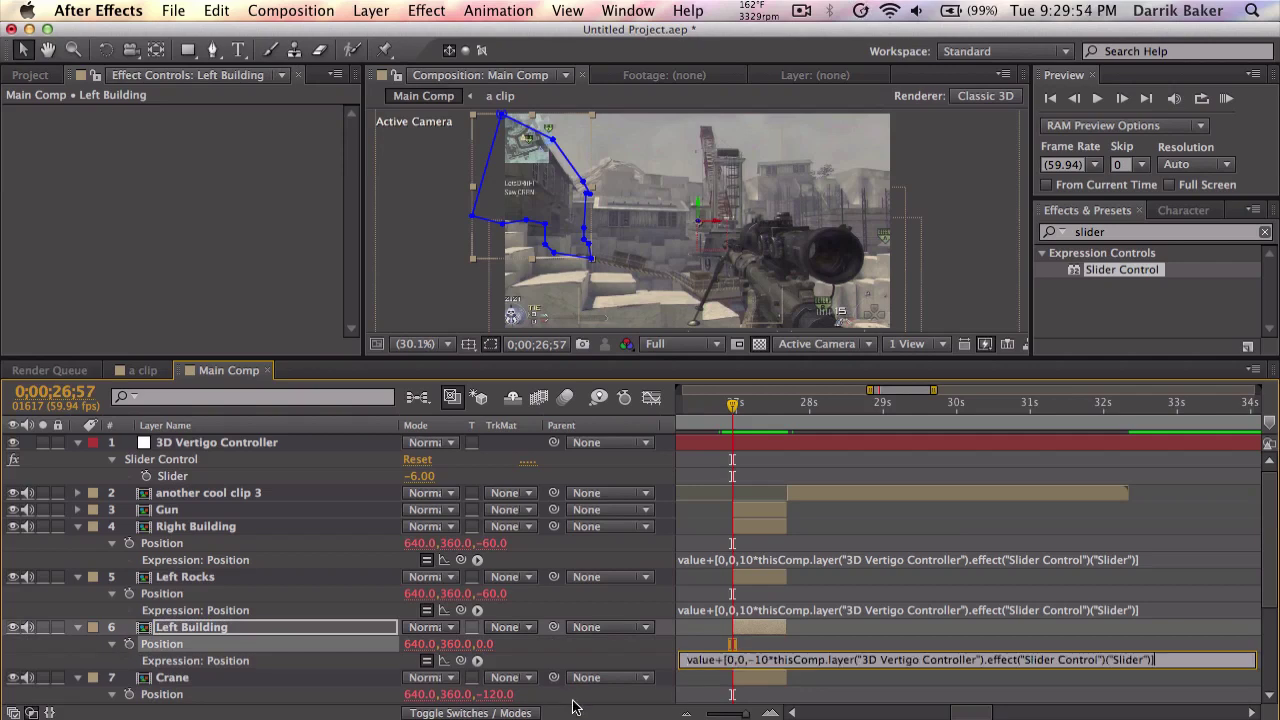
click(763, 657)
key(BackSpace)
key(BackSpace)
key(BackSpace)
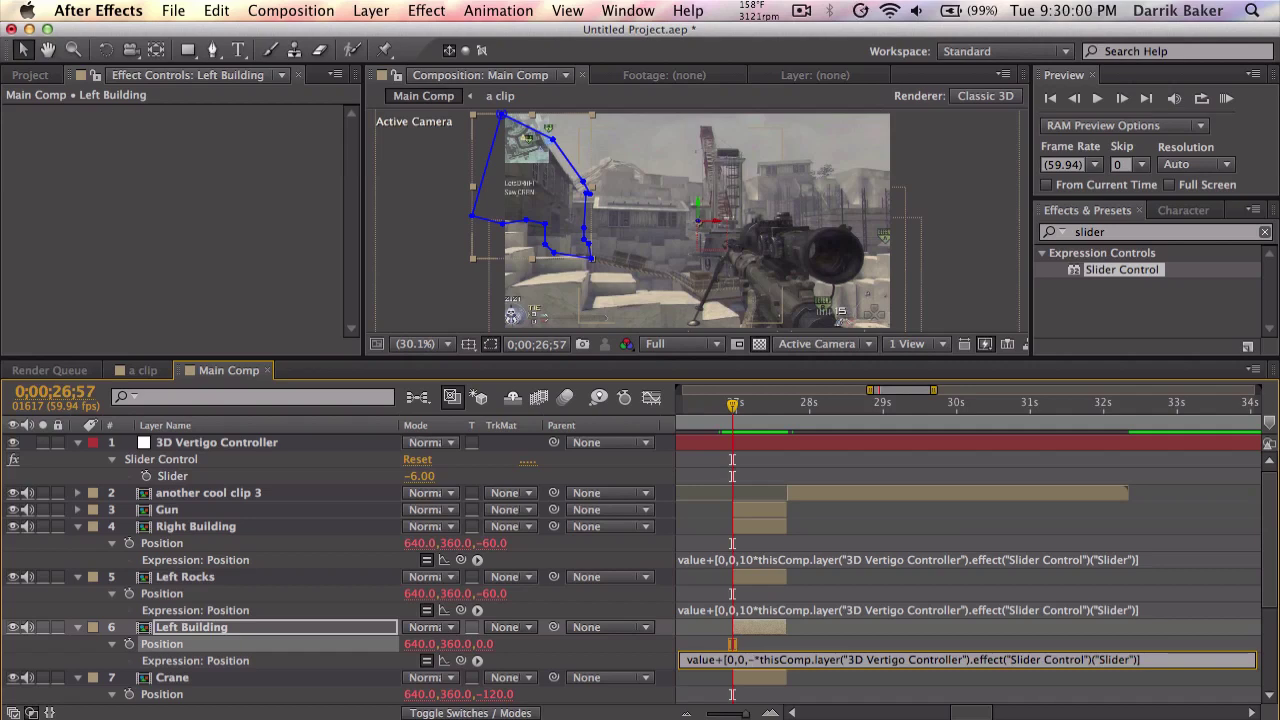
key(BackSpace)
text(20*)
key(KP_Enter)
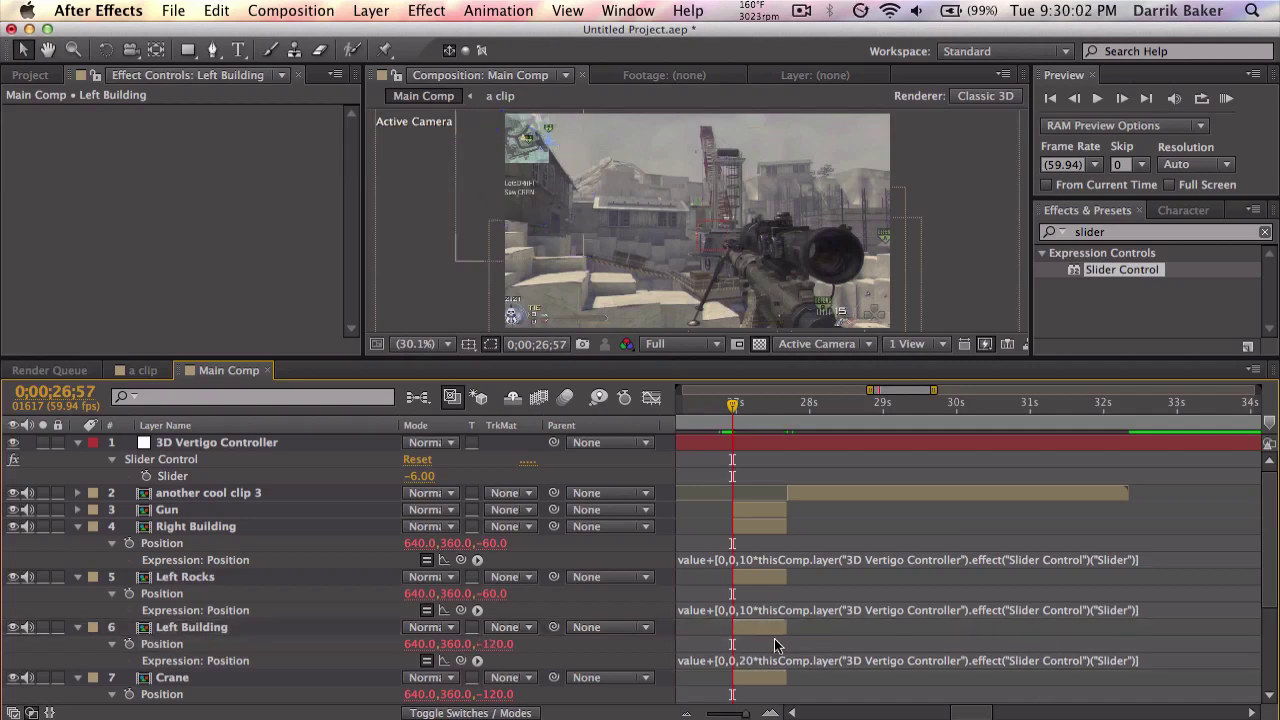
scroll(775, 645, down, 2)
scroll(775, 645, up, 2)
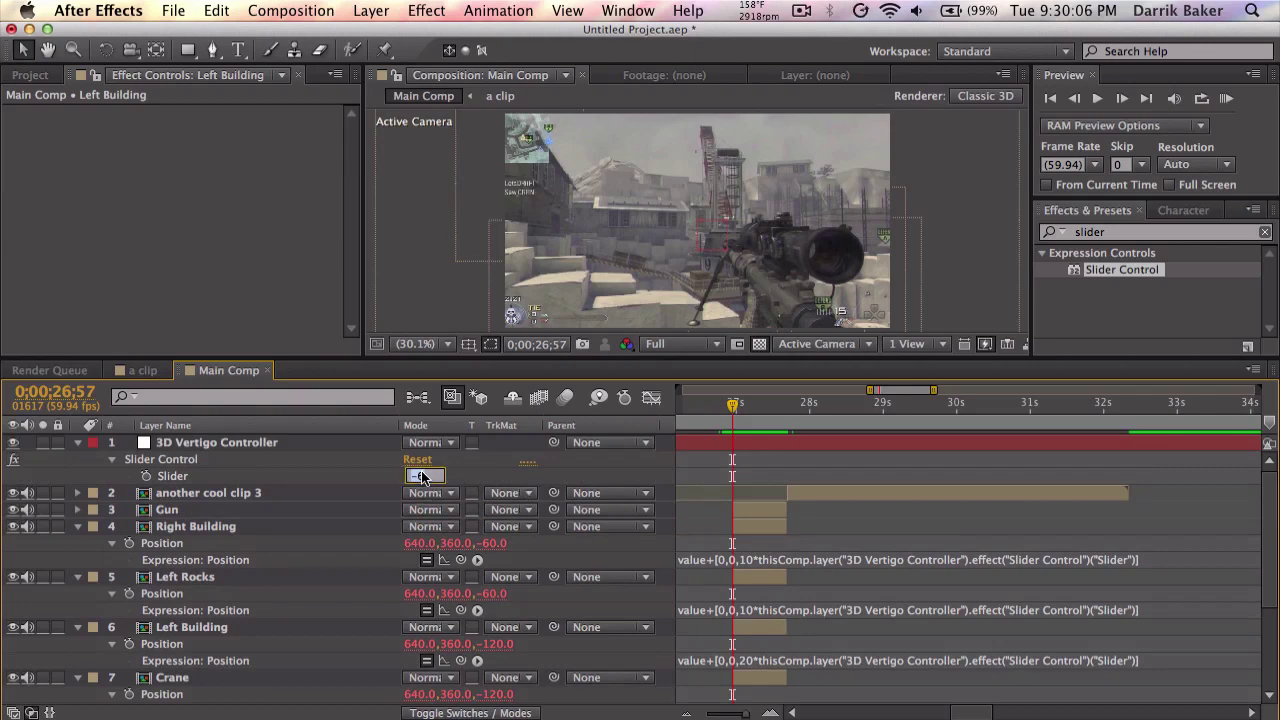
Reset the Vertigo slider from -6 to 0 and enlarge the composition view.
drag(420, 476, 425, 480)
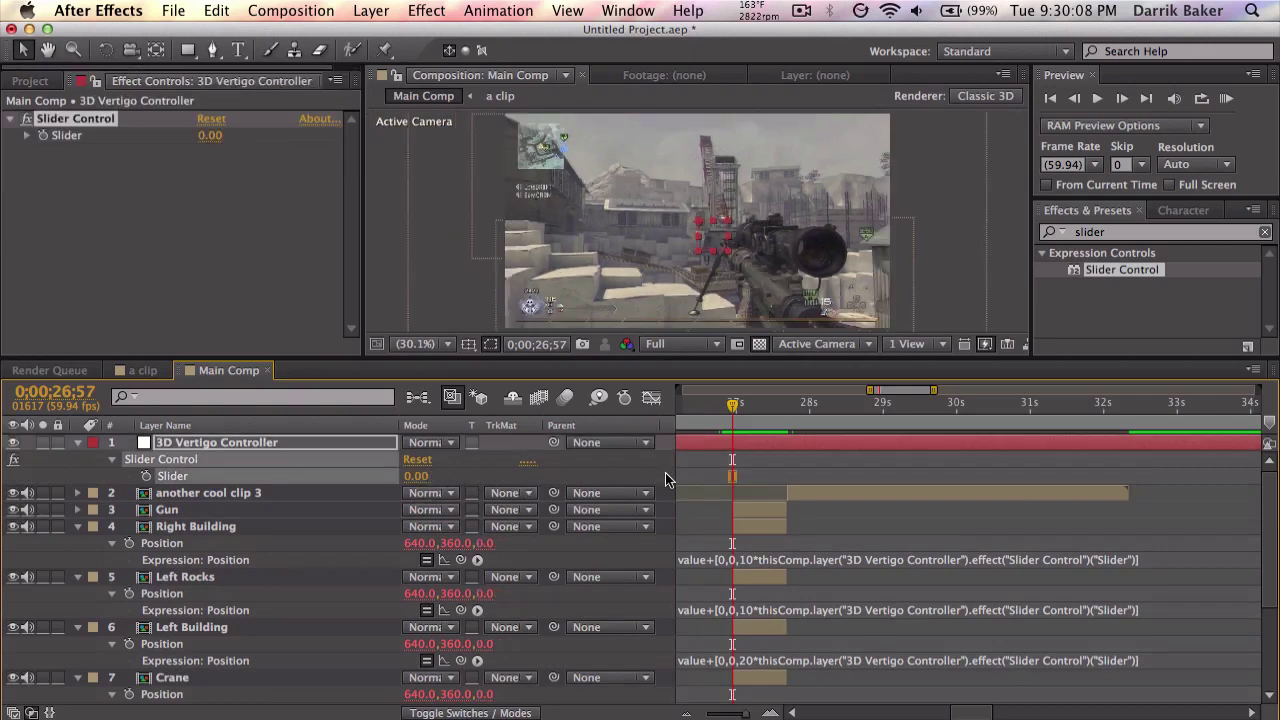
click(710, 472)
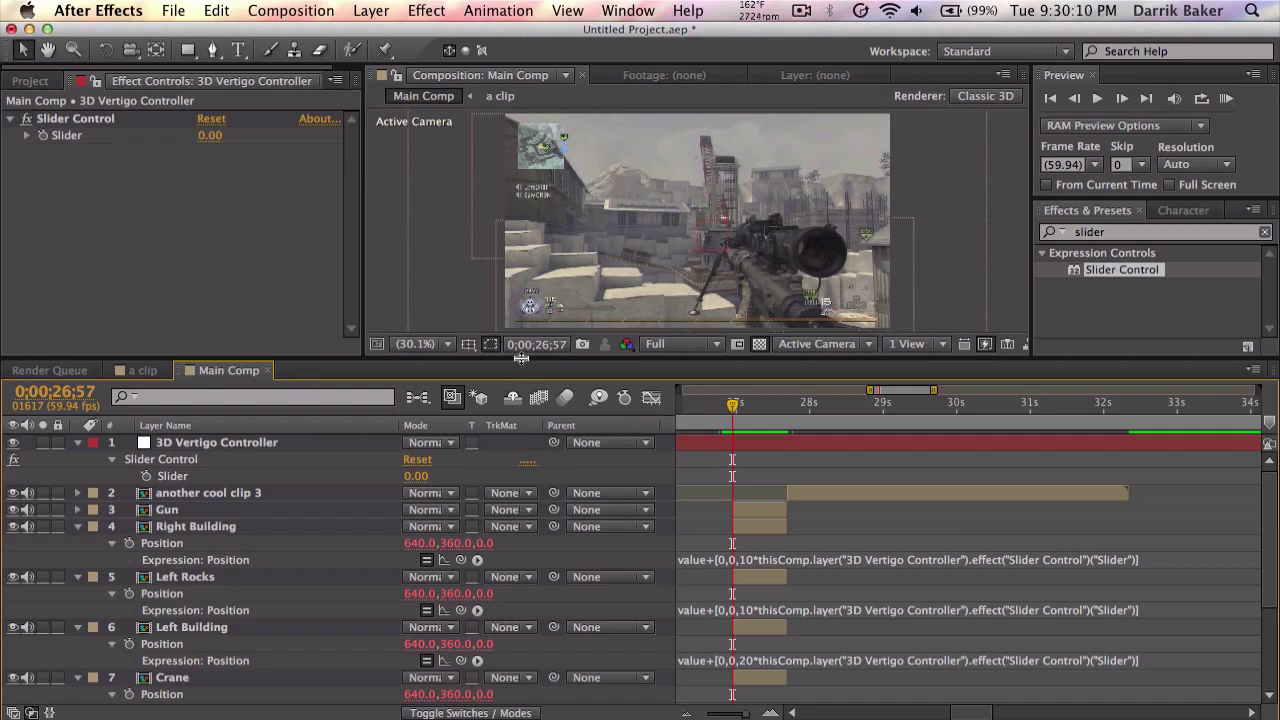
drag(475, 362, 480, 484)
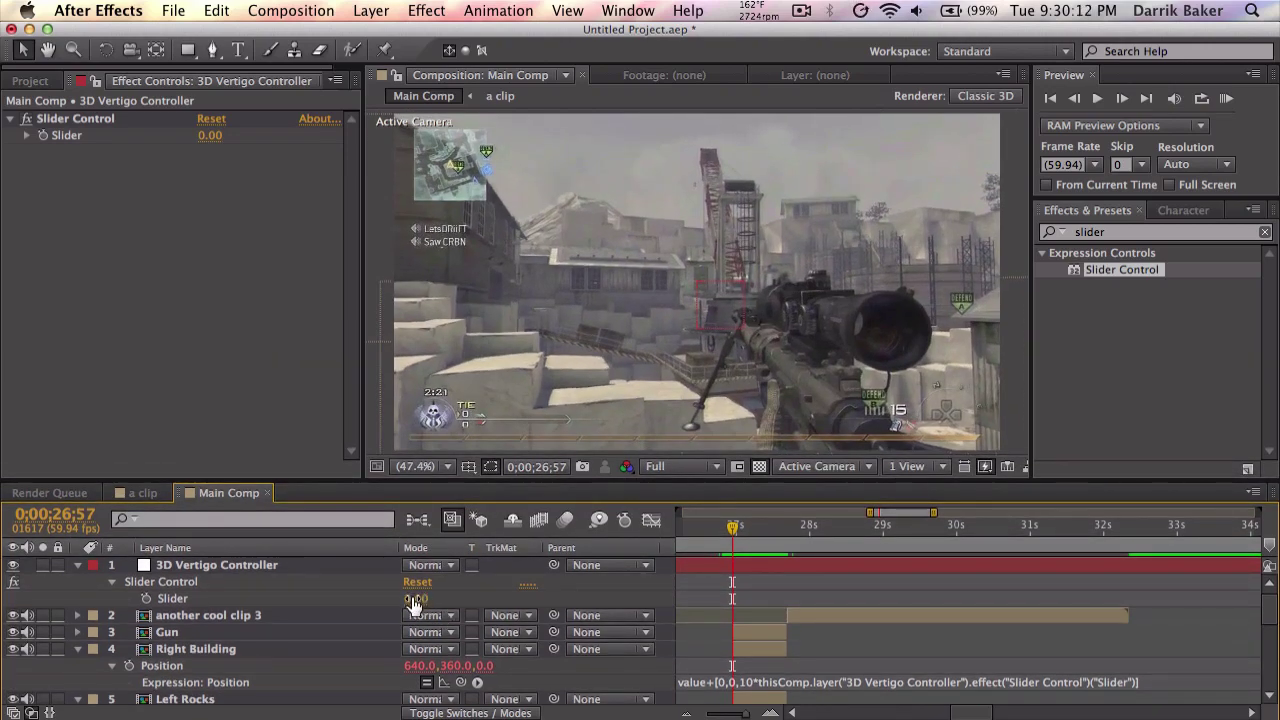
Scrub the slider up to about 28 to preview the depth split, then enter 0.
drag(416, 598, 447, 608)
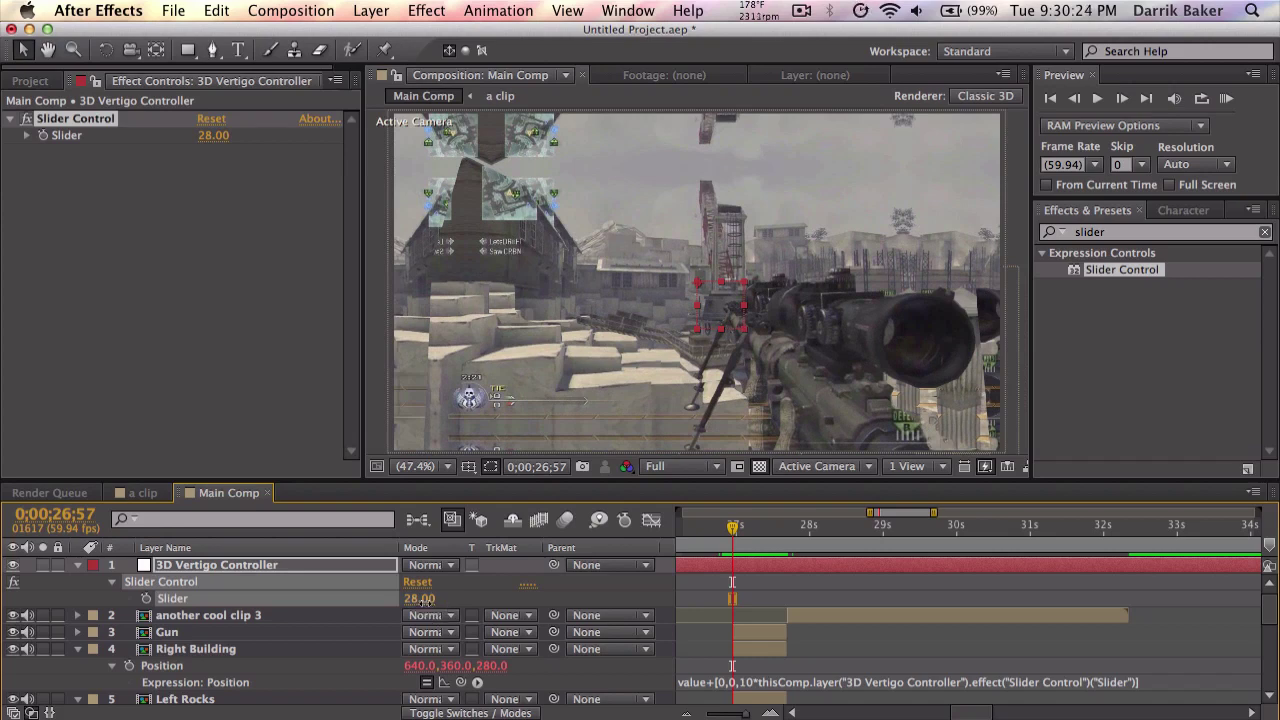
mouse_move(428, 600)
mouse_down()
mouse_move(440, 600)
mouse_move(415, 604)
mouse_move(425, 612)
mouse_up()
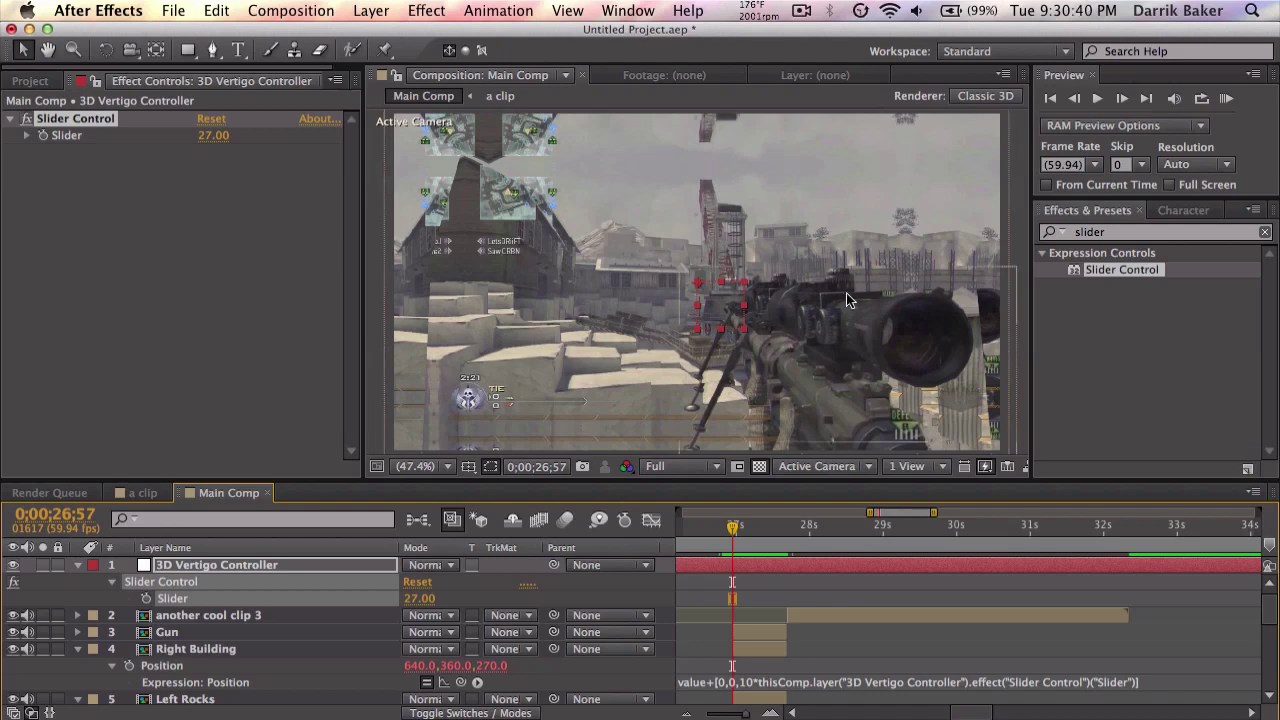
click(420, 600)
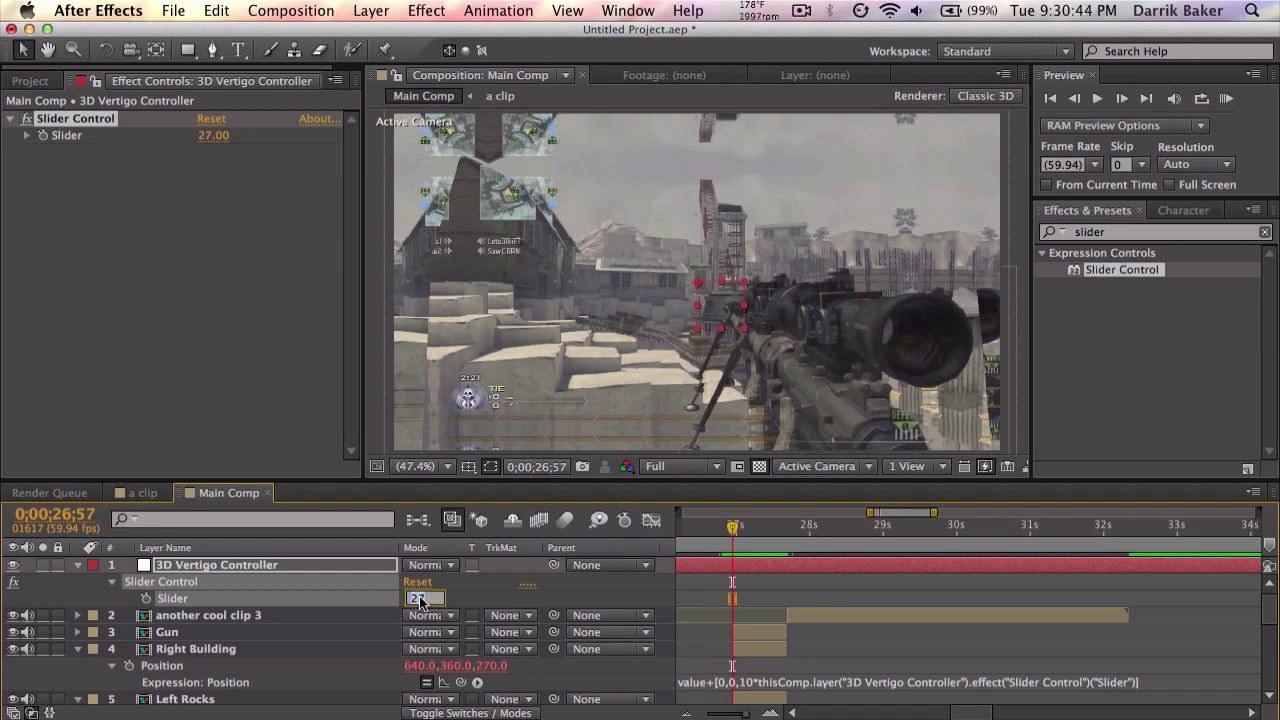
text(0)
key(Return)
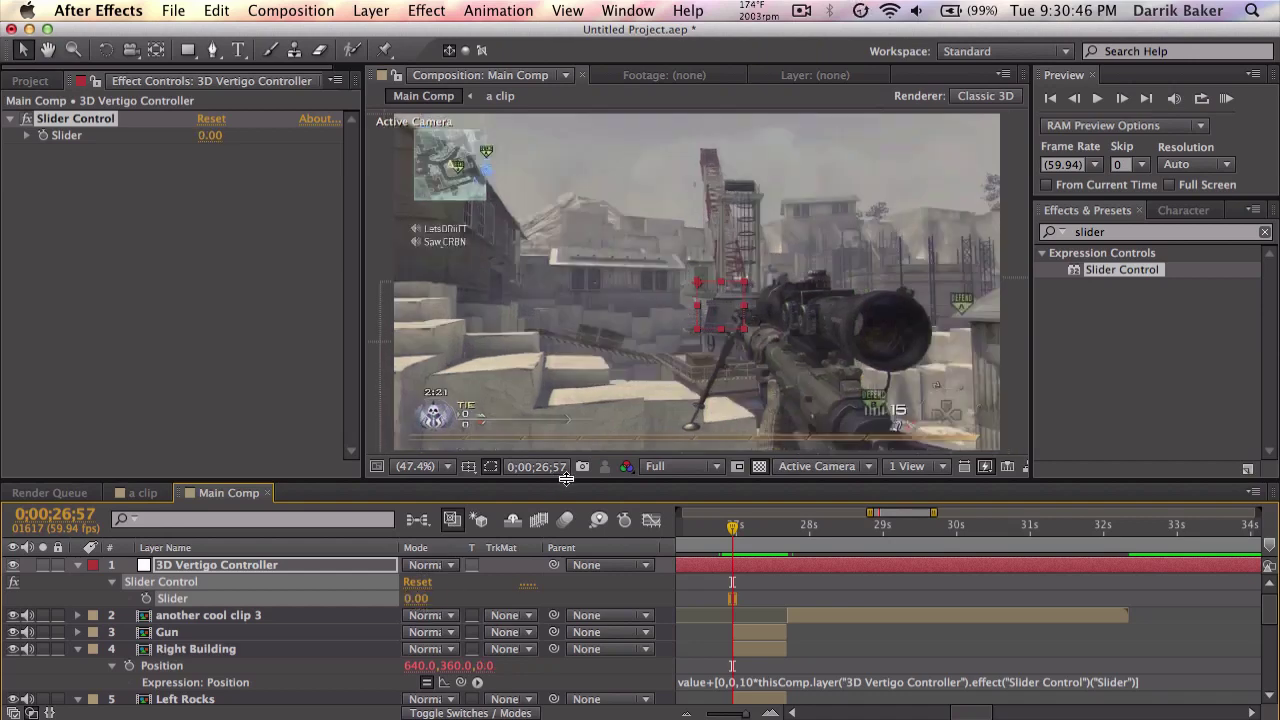
drag(558, 482, 560, 388)
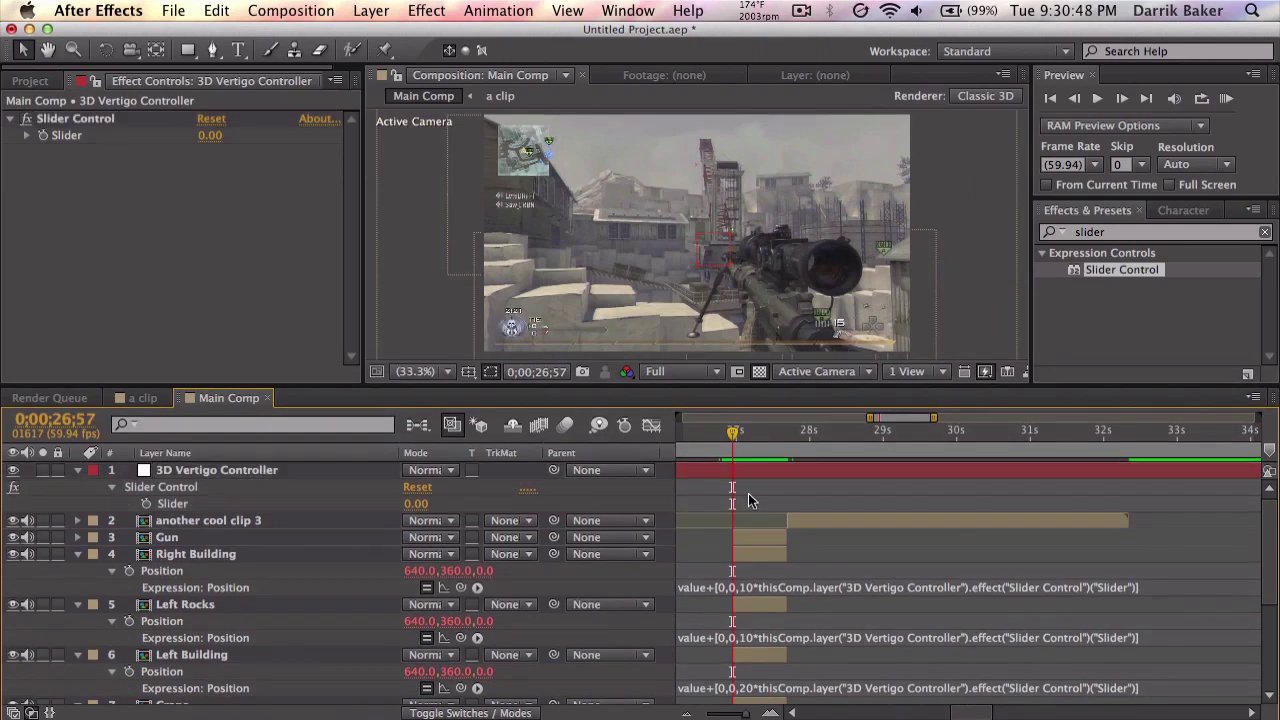
Select the BG layer and use Open Layer to show it in its own Layer viewer.
scroll(309, 587, down, 5)
scroll(309, 587, down, 1)
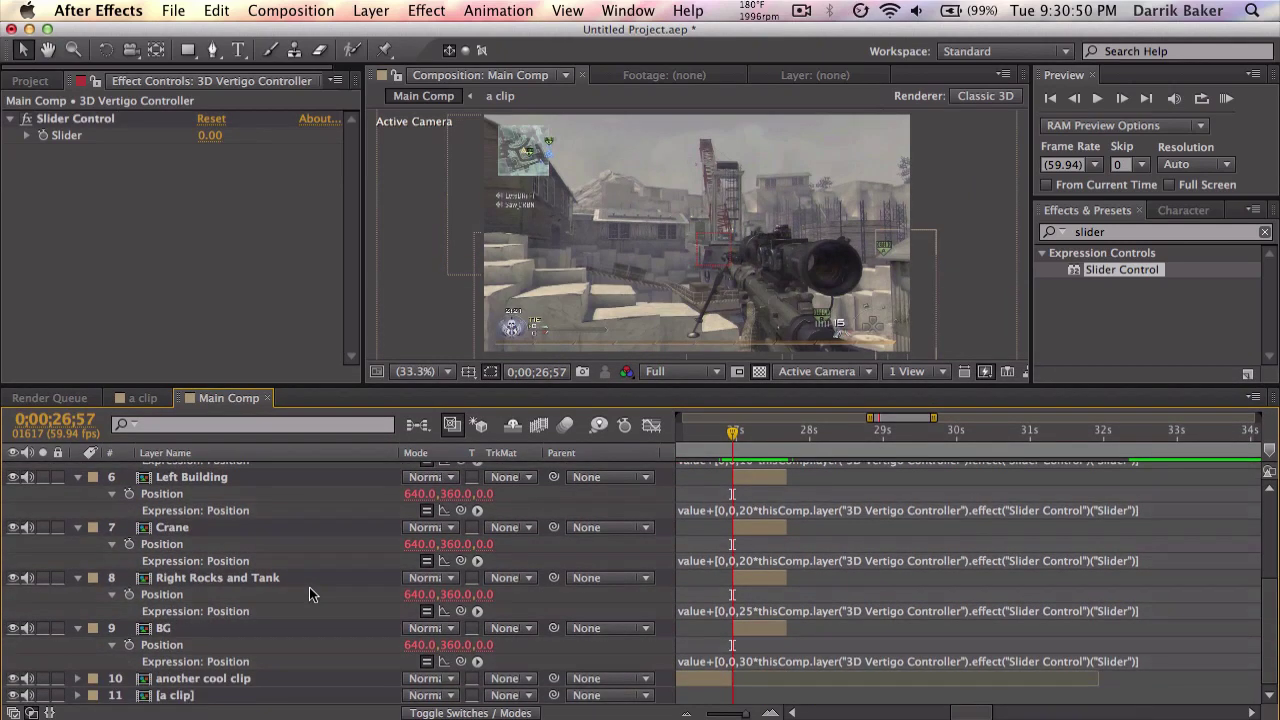
click(303, 628)
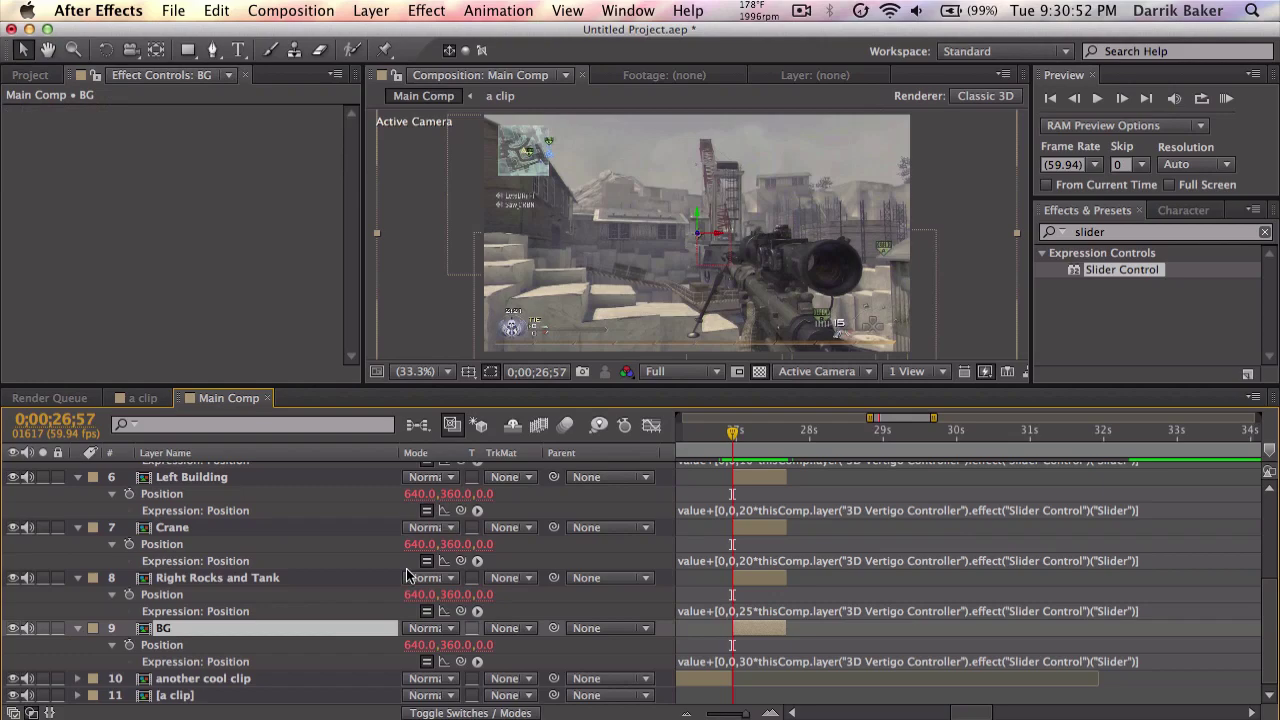
click(660, 372)
click(668, 422)
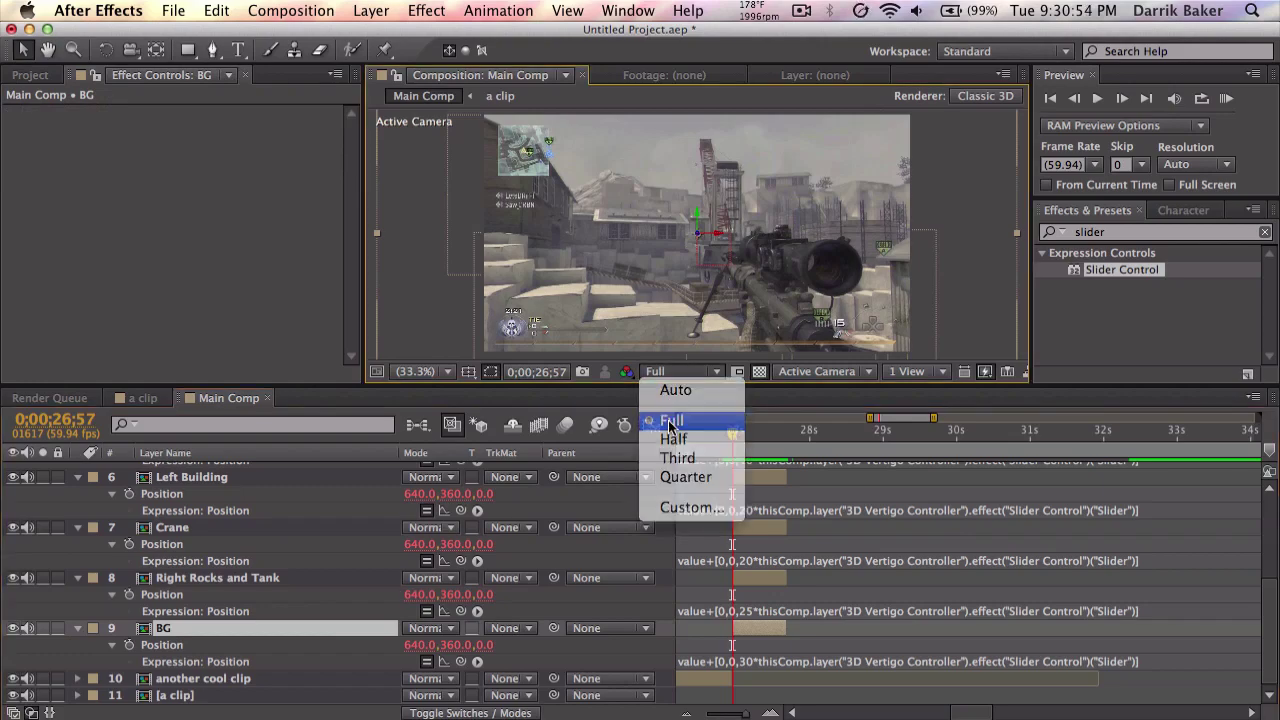
right_click(369, 630)
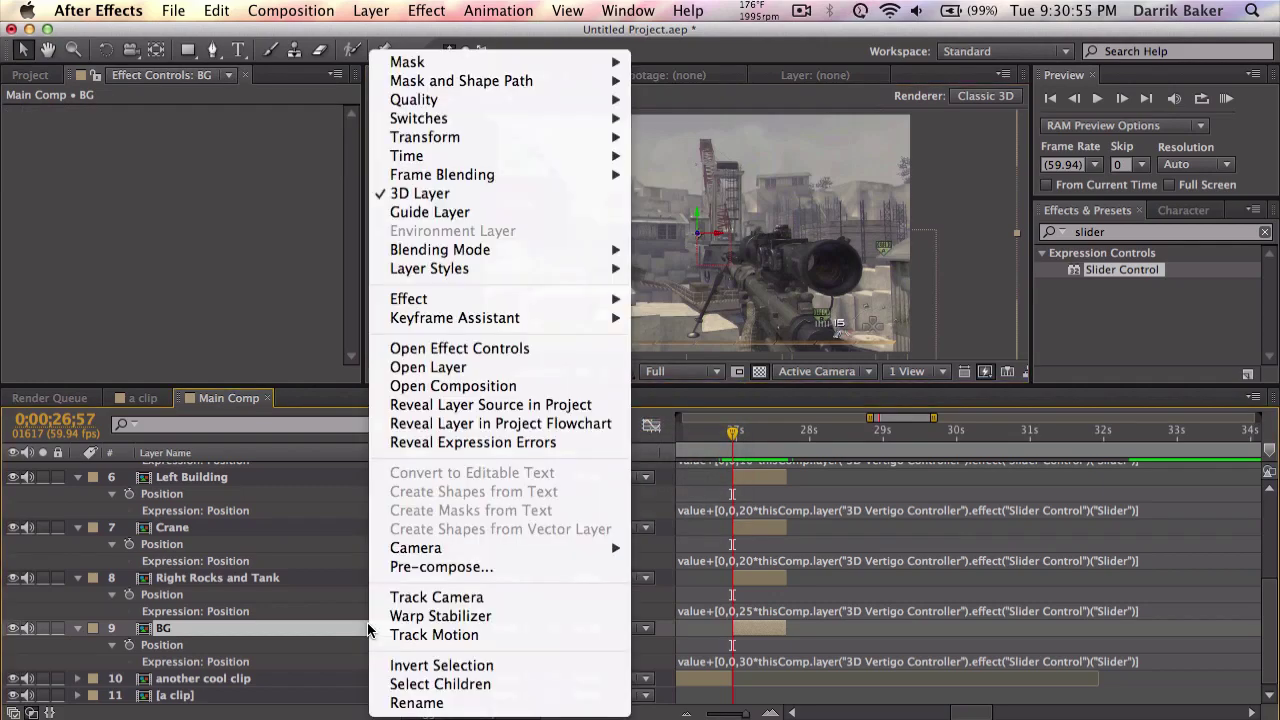
click(532, 369)
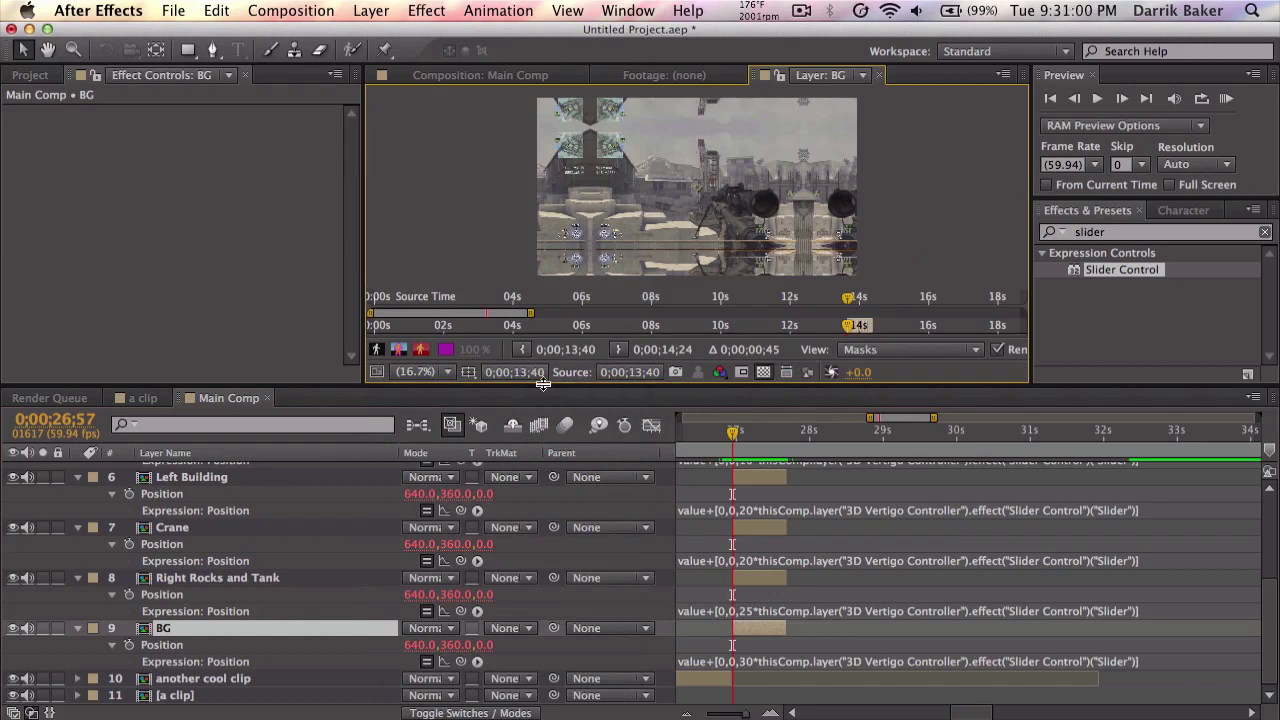
Choose the Clone Stamp tool with 100% opacity and a 50 px brush diameter.
drag(544, 389, 528, 516)
scroll(365, 670, down, 5)
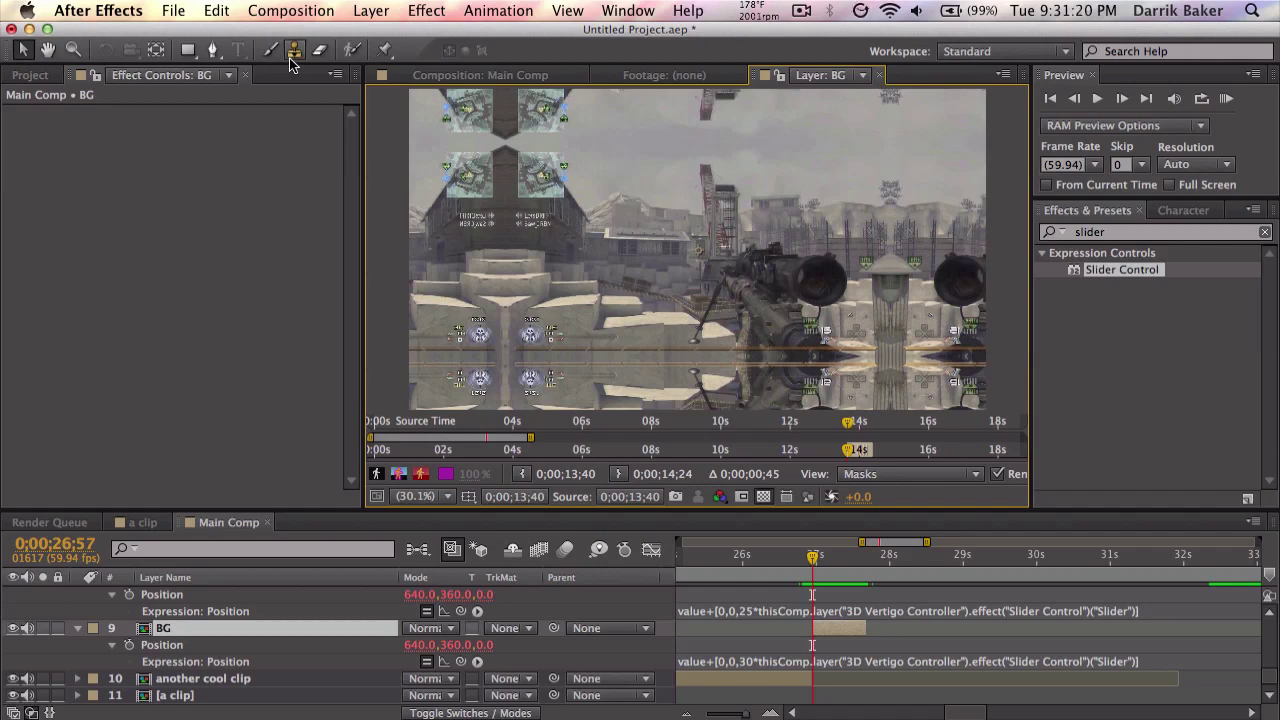
click(292, 58)
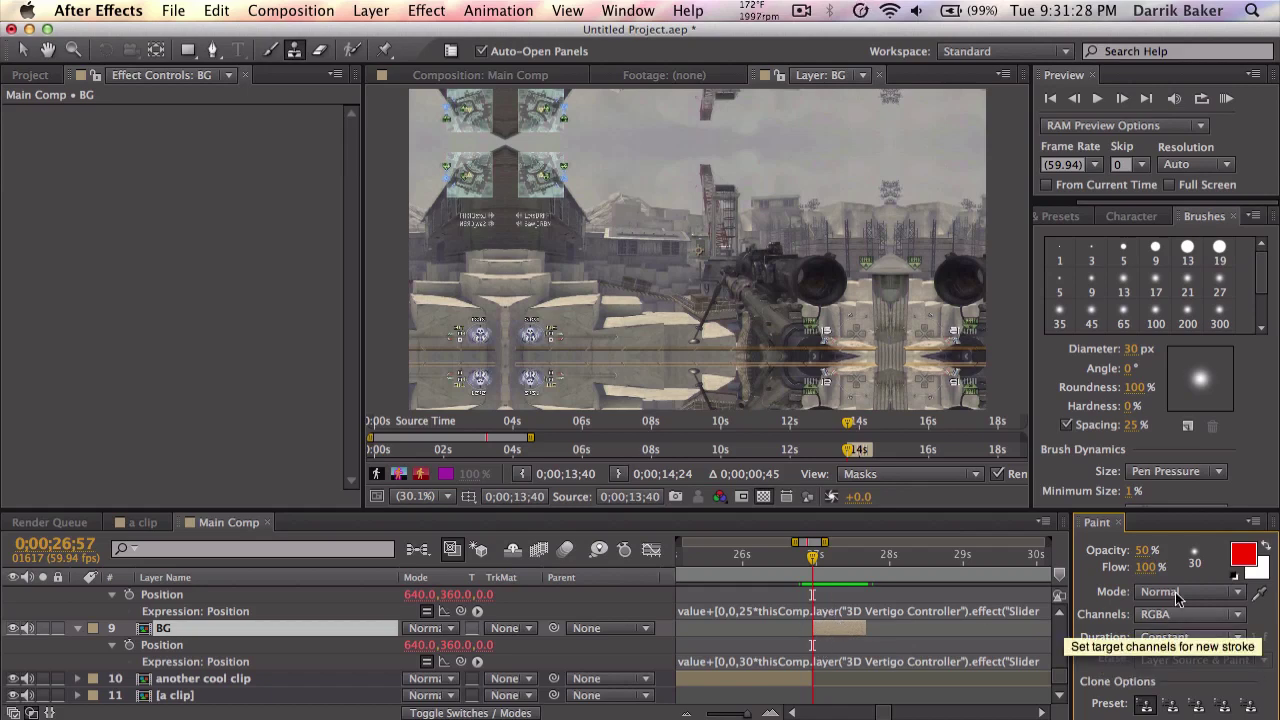
drag(1142, 550, 1242, 557)
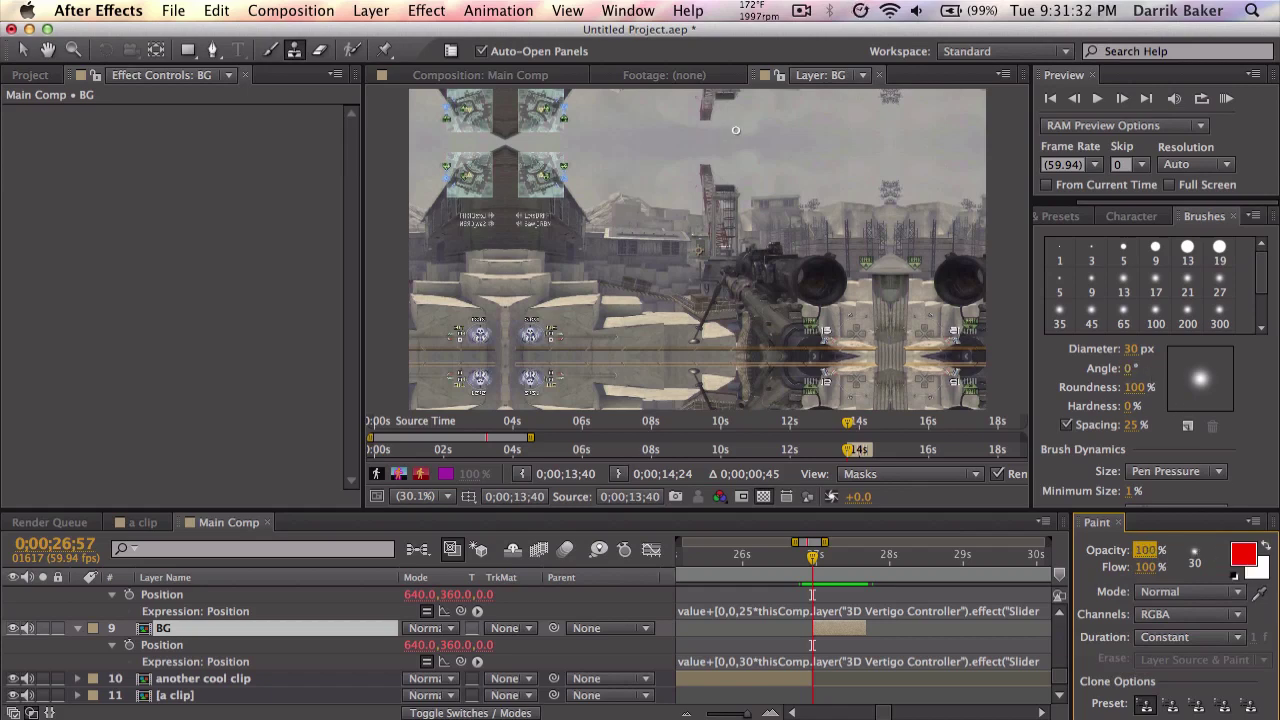
click(1131, 350)
text(50)
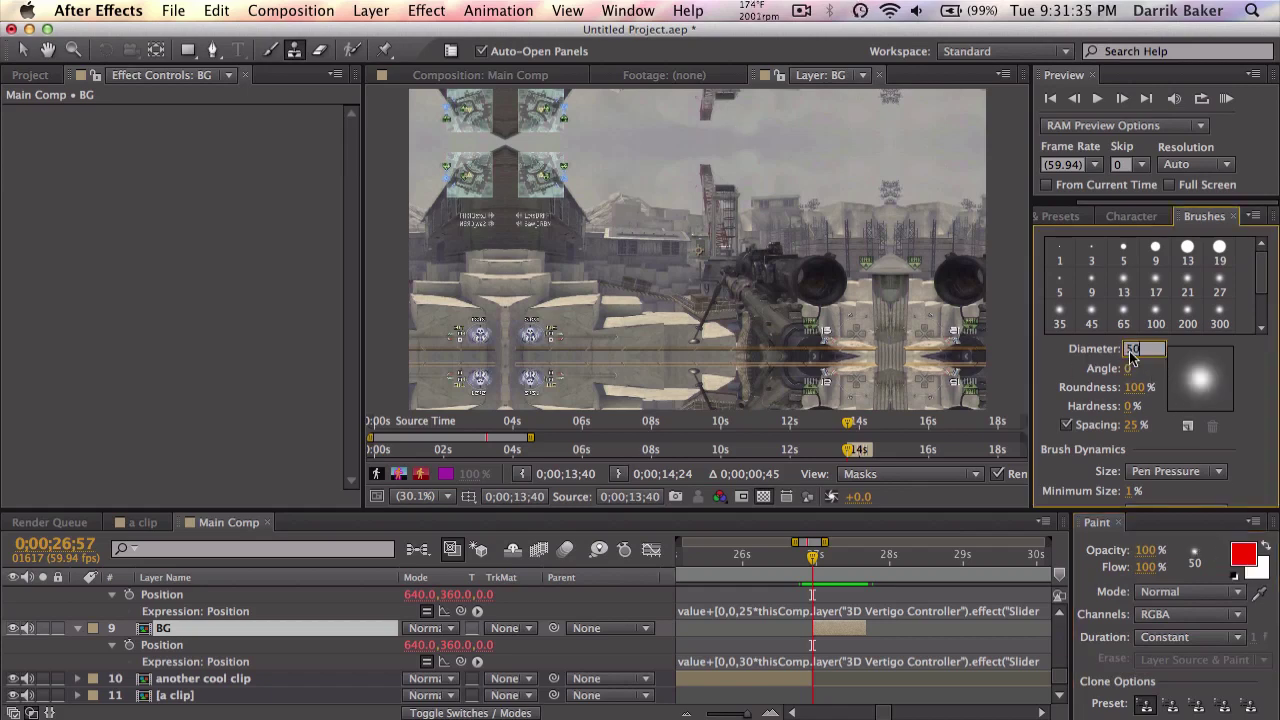
key(Return)
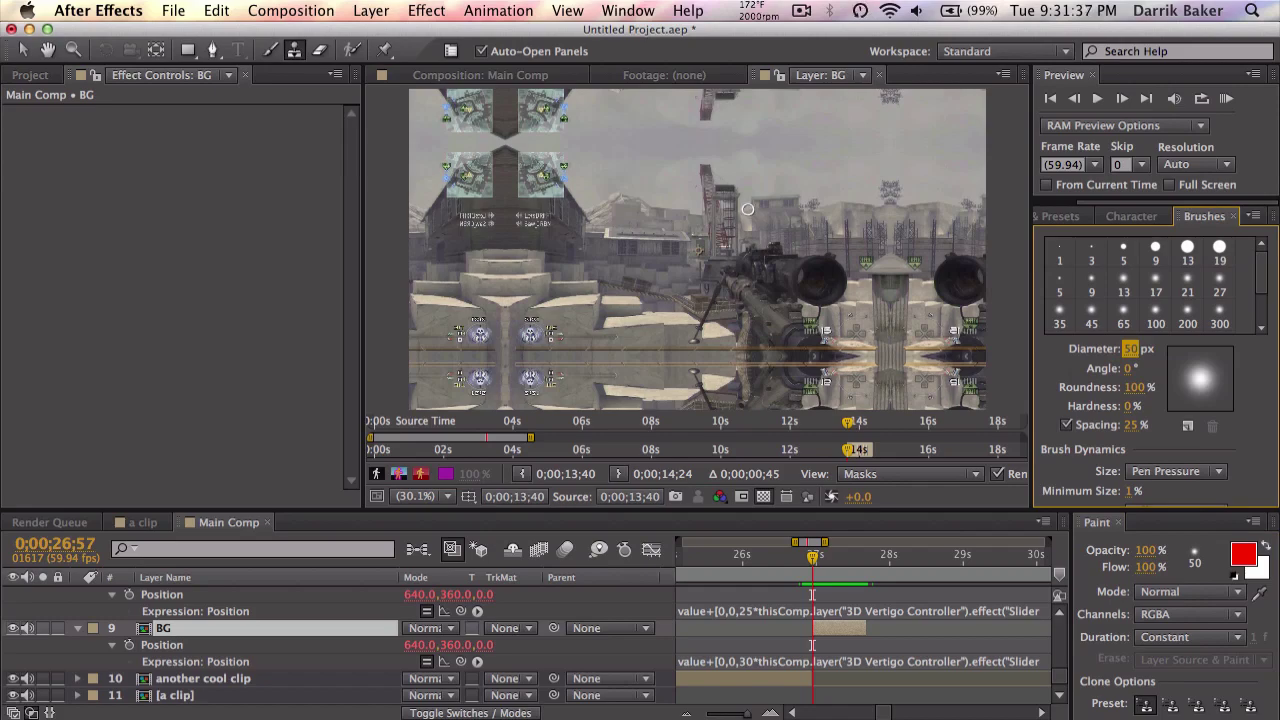
key(slash)
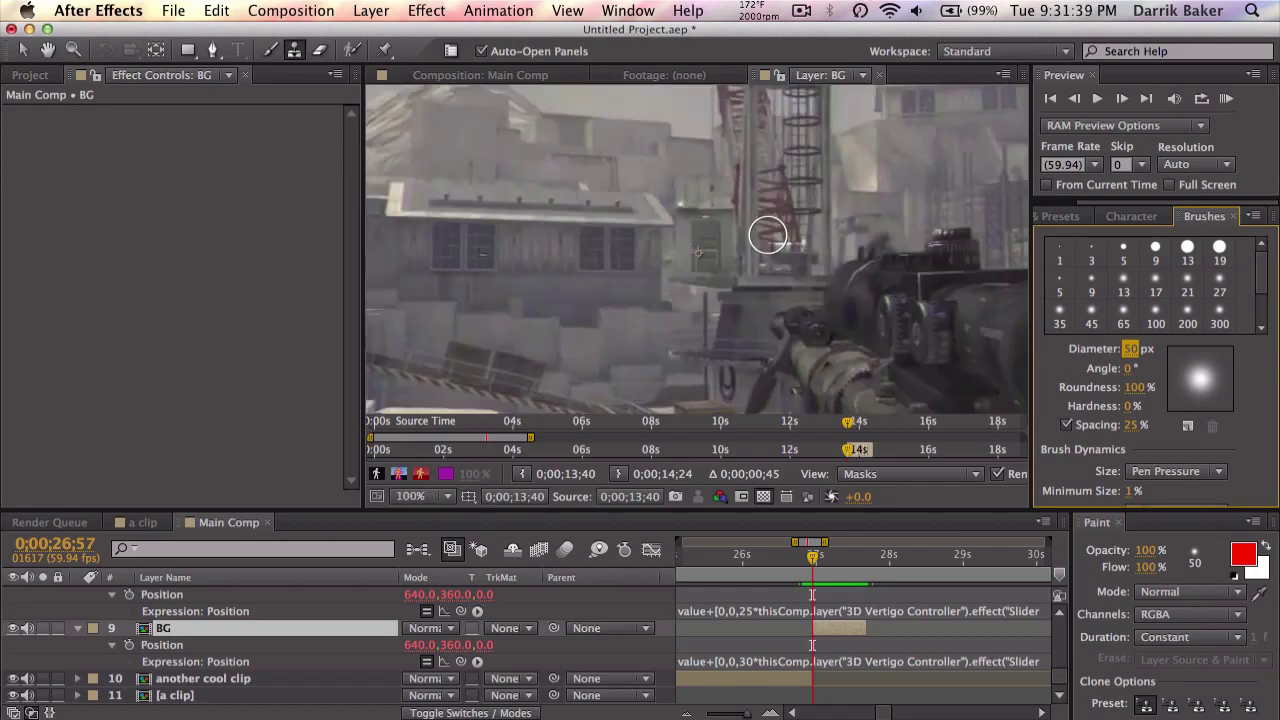
Clone sky and building texture over the crane top and the tower top.
key(space)
drag(789, 206, 812, 455)
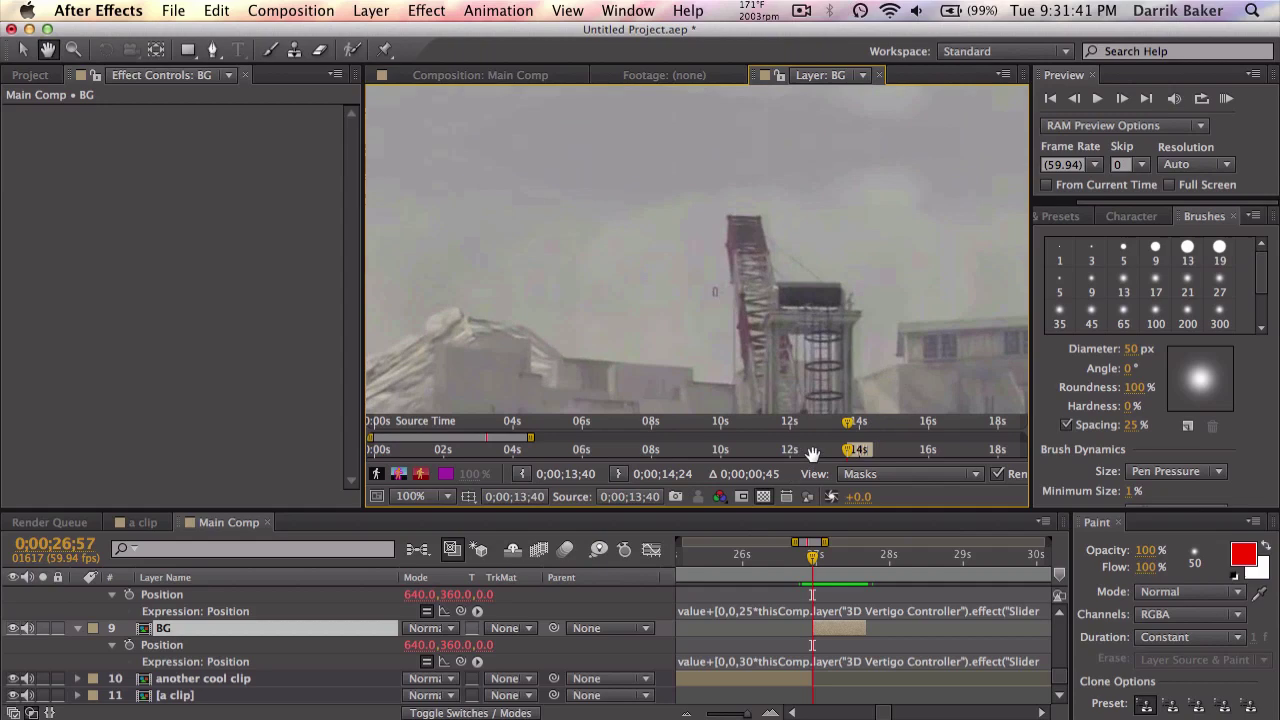
key(comma)
key(space)
drag(746, 312, 743, 275)
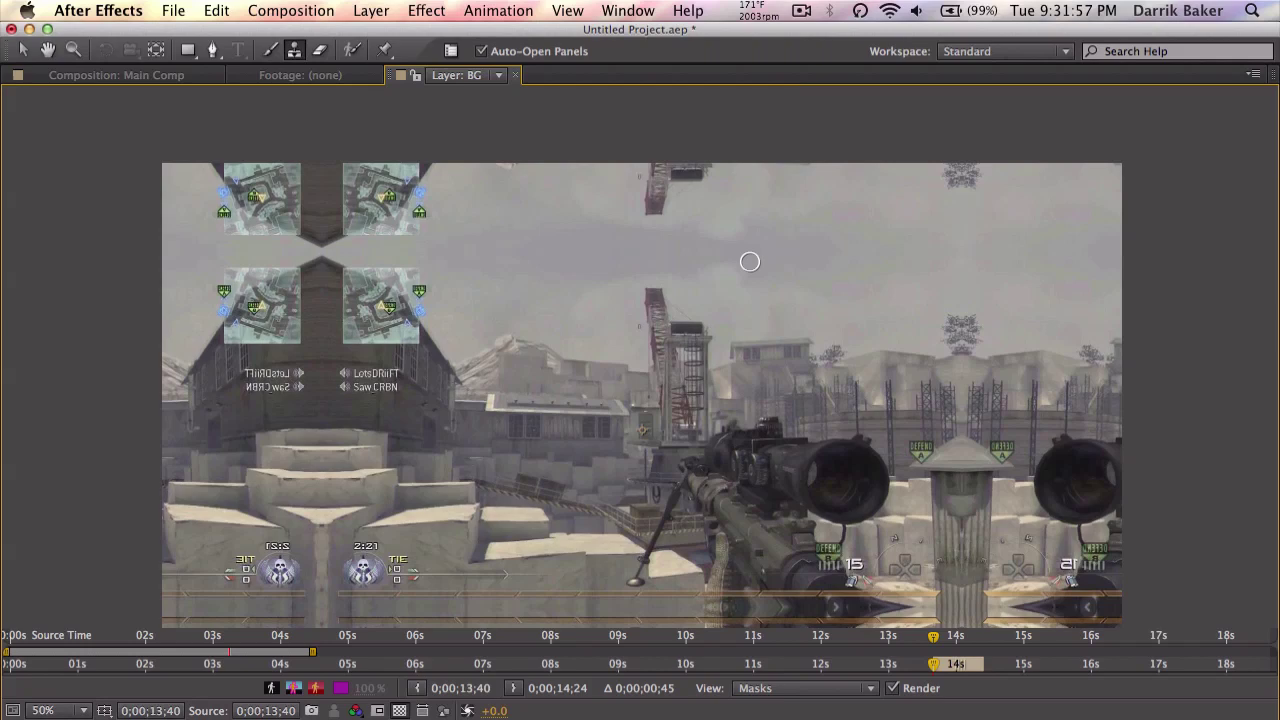
key(period)
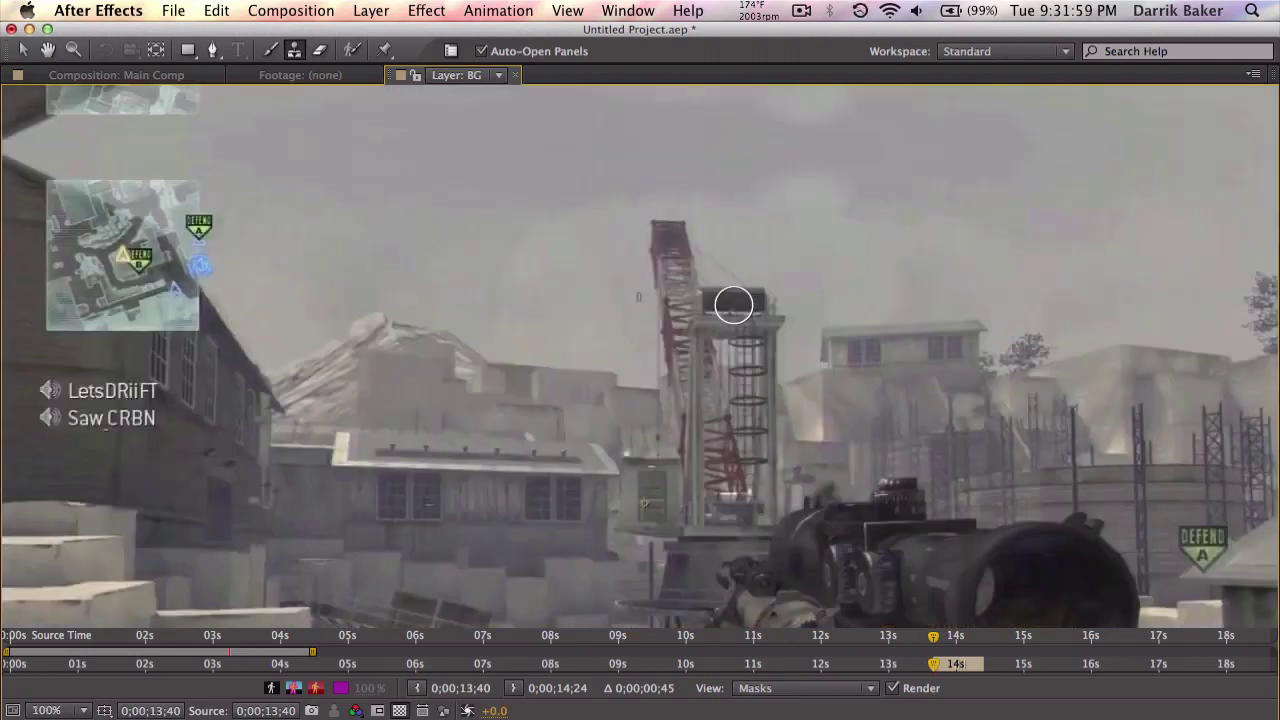
alt+click(827, 229)
mouse_move(673, 222)
mouse_down()
mouse_move(686, 234)
mouse_move(657, 234)
mouse_move(677, 240)
mouse_move(654, 272)
mouse_move(651, 257)
mouse_move(677, 323)
mouse_move(649, 294)
mouse_move(675, 362)
mouse_up()
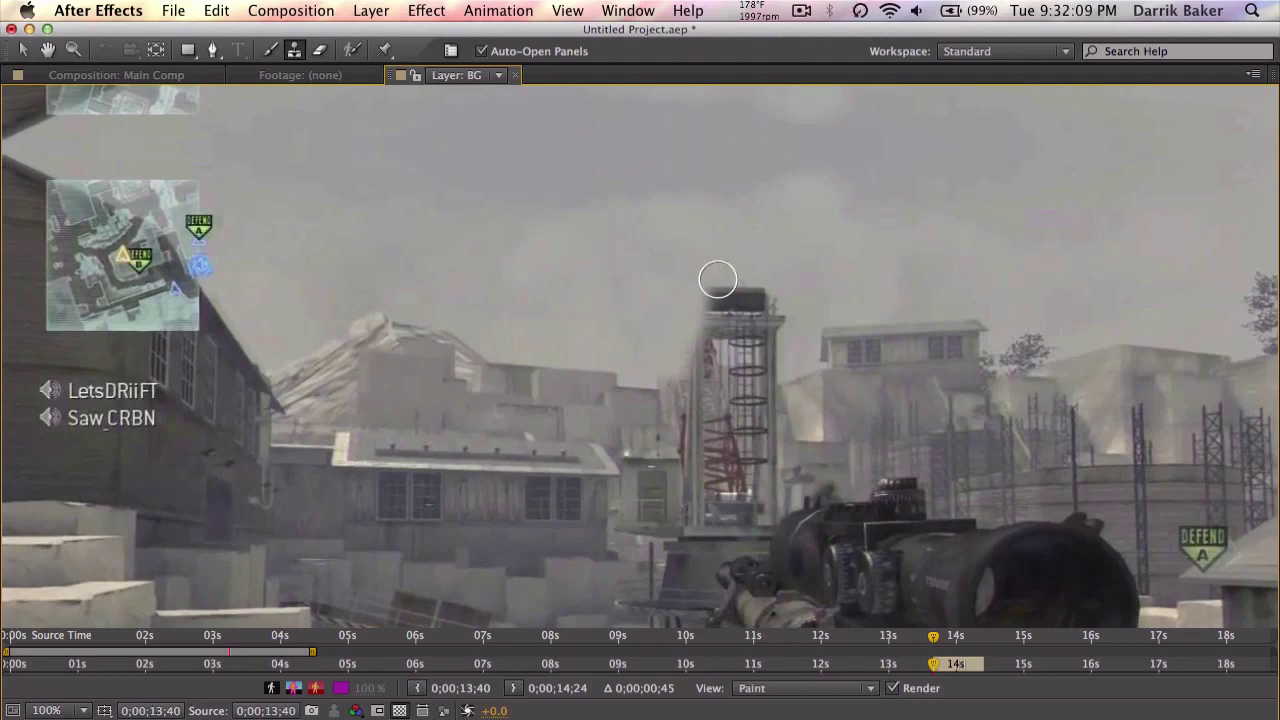
mouse_move(718, 279)
mouse_down()
mouse_move(756, 294)
mouse_move(740, 341)
mouse_move(692, 334)
mouse_move(773, 328)
mouse_move(756, 355)
mouse_move(686, 359)
mouse_move(676, 350)
mouse_move(714, 299)
mouse_move(745, 295)
mouse_up()
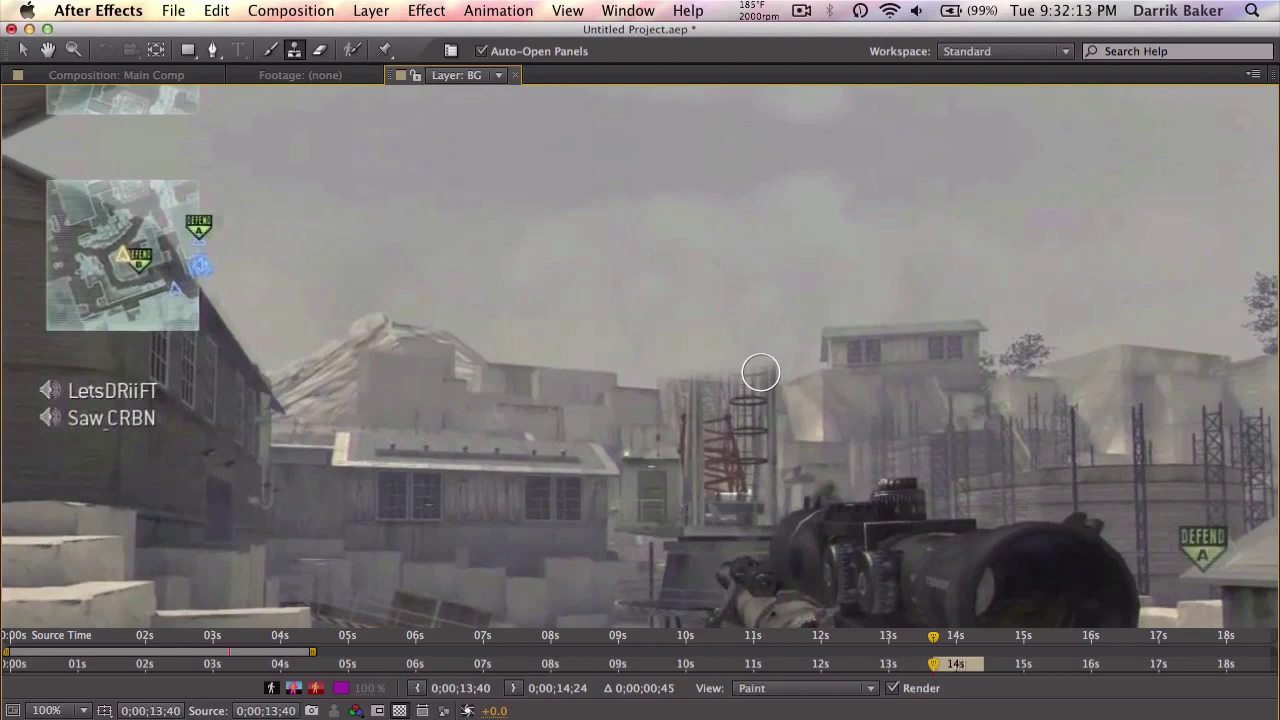
mouse_move(760, 372)
mouse_down()
mouse_move(647, 373)
mouse_move(776, 357)
mouse_up()
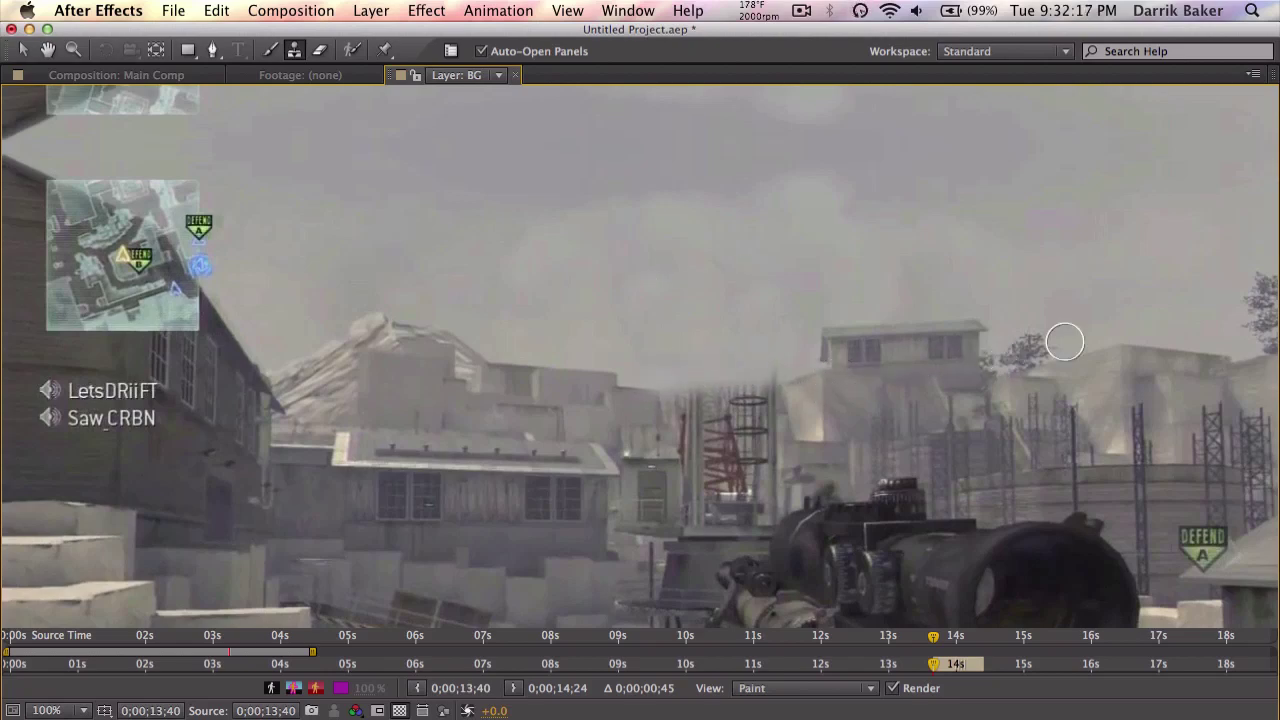
alt+click(1141, 349)
mouse_move(770, 400)
mouse_down()
mouse_move(688, 408)
mouse_move(761, 427)
mouse_move(669, 428)
mouse_move(783, 433)
mouse_move(695, 451)
mouse_move(741, 463)
mouse_move(709, 468)
mouse_move(765, 472)
mouse_move(714, 480)
mouse_up()
Paint out the red tower remnants and clone sky along the top edge.
key(h)
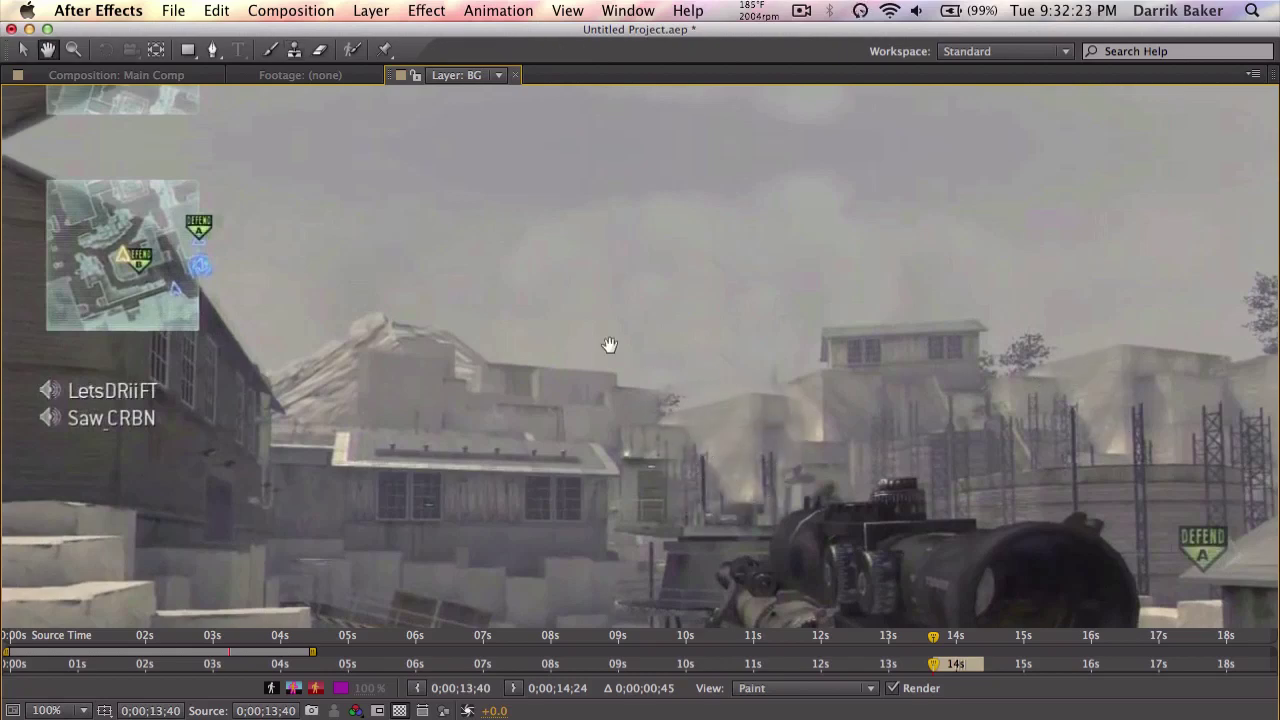
mouse_move(609, 346)
mouse_down()
mouse_move(782, 430)
mouse_move(543, 343)
mouse_move(449, 506)
mouse_move(473, 559)
mouse_up()
key(super+b)
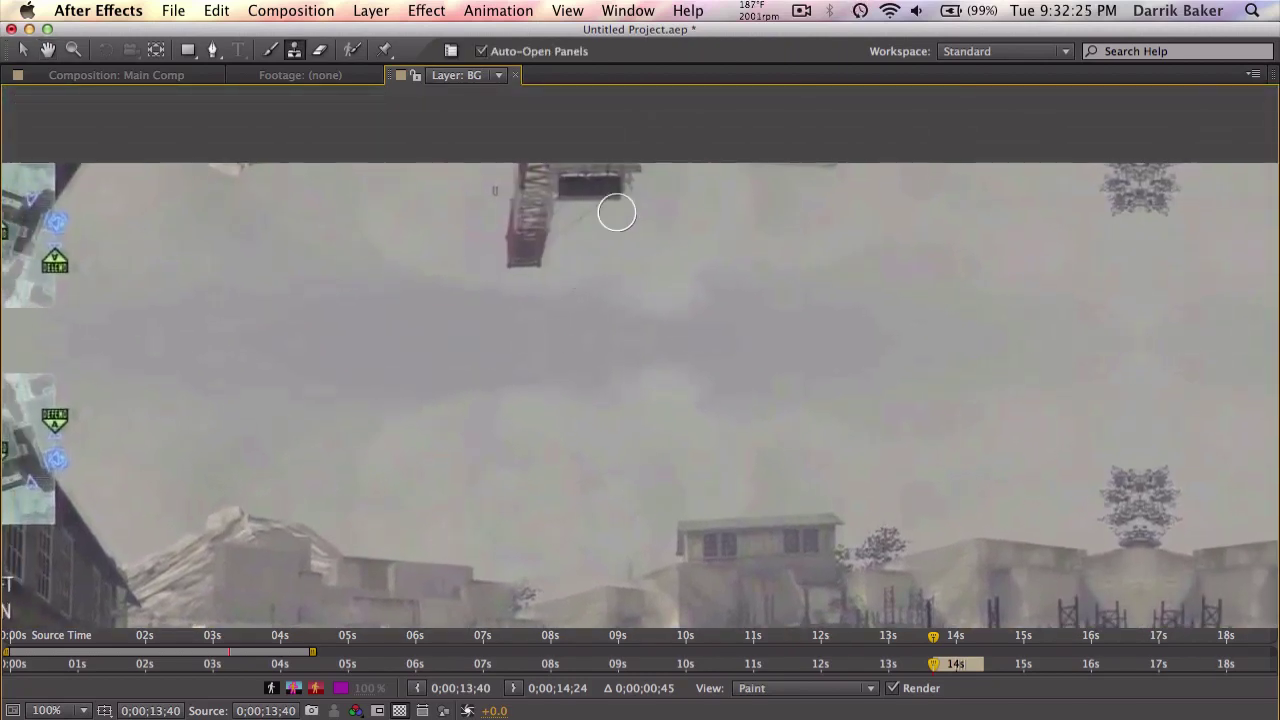
mouse_move(614, 263)
mouse_down()
mouse_move(529, 257)
mouse_move(526, 194)
mouse_move(534, 209)
mouse_move(517, 217)
mouse_up()
mouse_move(615, 218)
mouse_down()
mouse_move(489, 203)
mouse_move(539, 184)
mouse_move(647, 186)
mouse_move(557, 209)
mouse_up()
alt+click(628, 261)
mouse_move(634, 200)
mouse_down()
mouse_move(634, 174)
mouse_move(460, 174)
mouse_up()
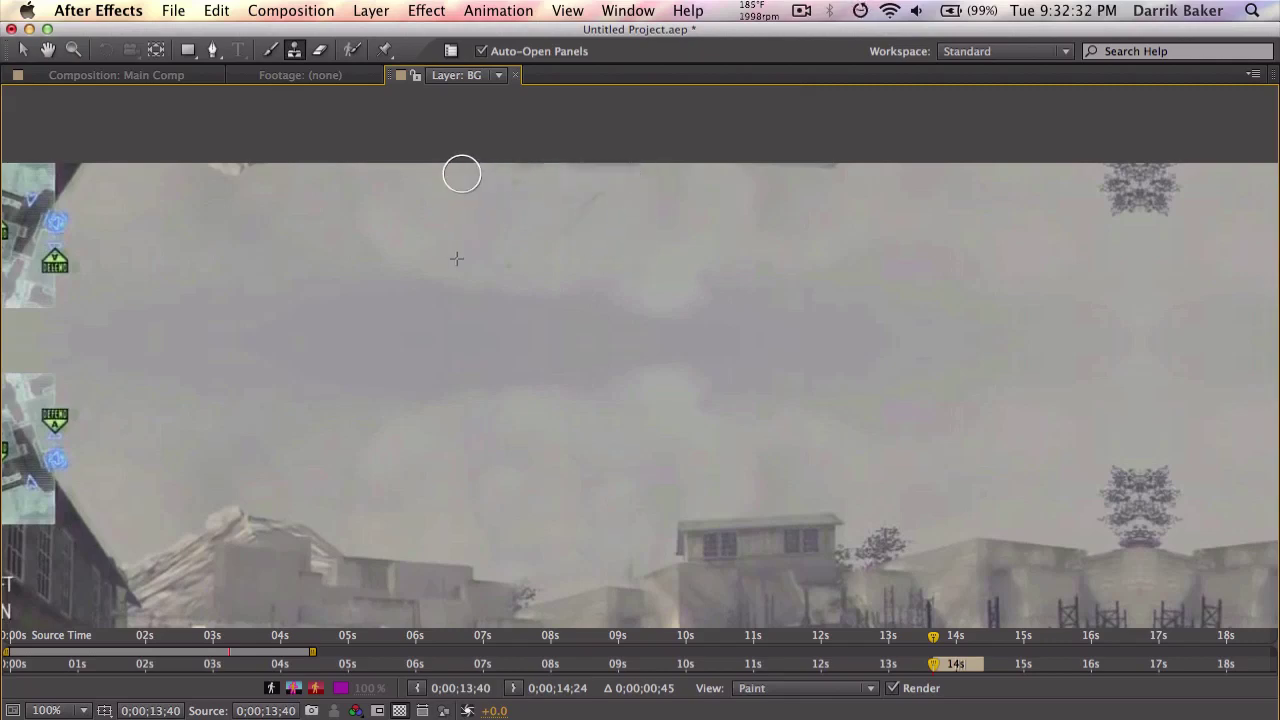
Clone sky and scenery over the mini-maps and remaining areas of the BG layer.
scroll(974, 314, right, 5)
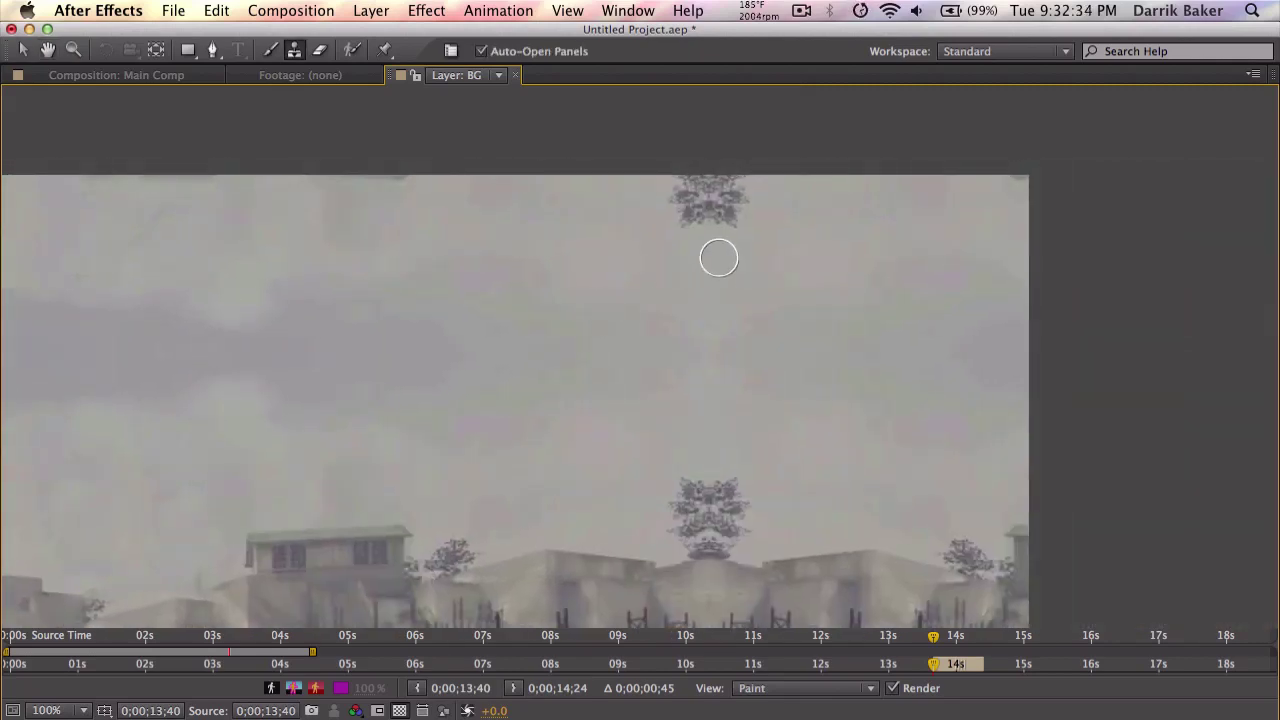
scroll(718, 258, left, 10)
mouse_move(586, 280)
mouse_down()
mouse_move(685, 222)
mouse_move(461, 236)
mouse_move(642, 433)
mouse_move(557, 450)
mouse_move(594, 159)
mouse_move(529, 281)
mouse_move(320, 209)
mouse_up()
scroll(629, 429, down, 3)
scroll(629, 429, right, 2)
mouse_move(629, 429)
mouse_down()
mouse_move(558, 371)
mouse_move(226, 253)
mouse_move(191, 354)
mouse_move(139, 415)
mouse_move(76, 407)
mouse_move(192, 456)
mouse_move(329, 397)
mouse_up()
key(comma)
key(comma)
key(comma)
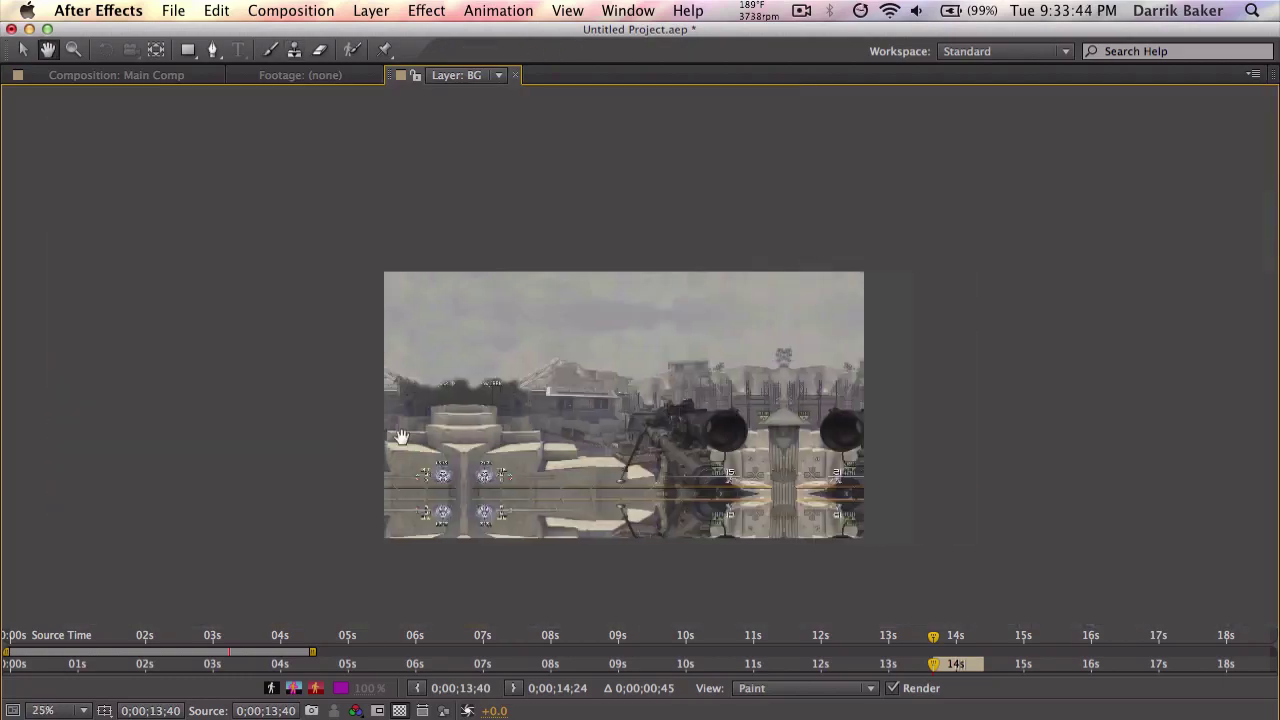
key(period)
key(period)
key(period)
key(ctrl+b)
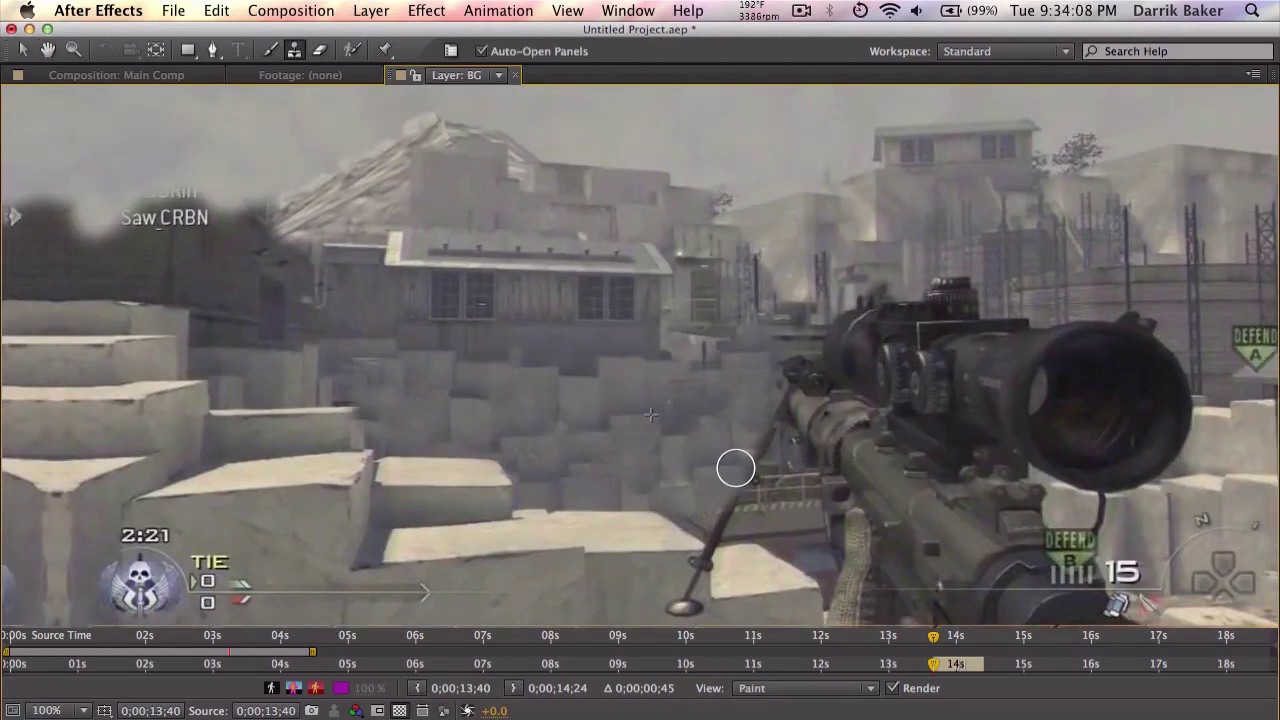
mouse_move(736, 468)
mouse_down()
mouse_move(494, 475)
mouse_move(597, 525)
mouse_move(554, 439)
mouse_move(338, 261)
mouse_move(260, 308)
mouse_move(645, 264)
mouse_move(604, 330)
mouse_move(527, 234)
mouse_move(522, 314)
mouse_move(443, 366)
mouse_up()
scroll(320, 423, right, 4)
scroll(614, 274, right, 2)
scroll(510, 332, up, 1)
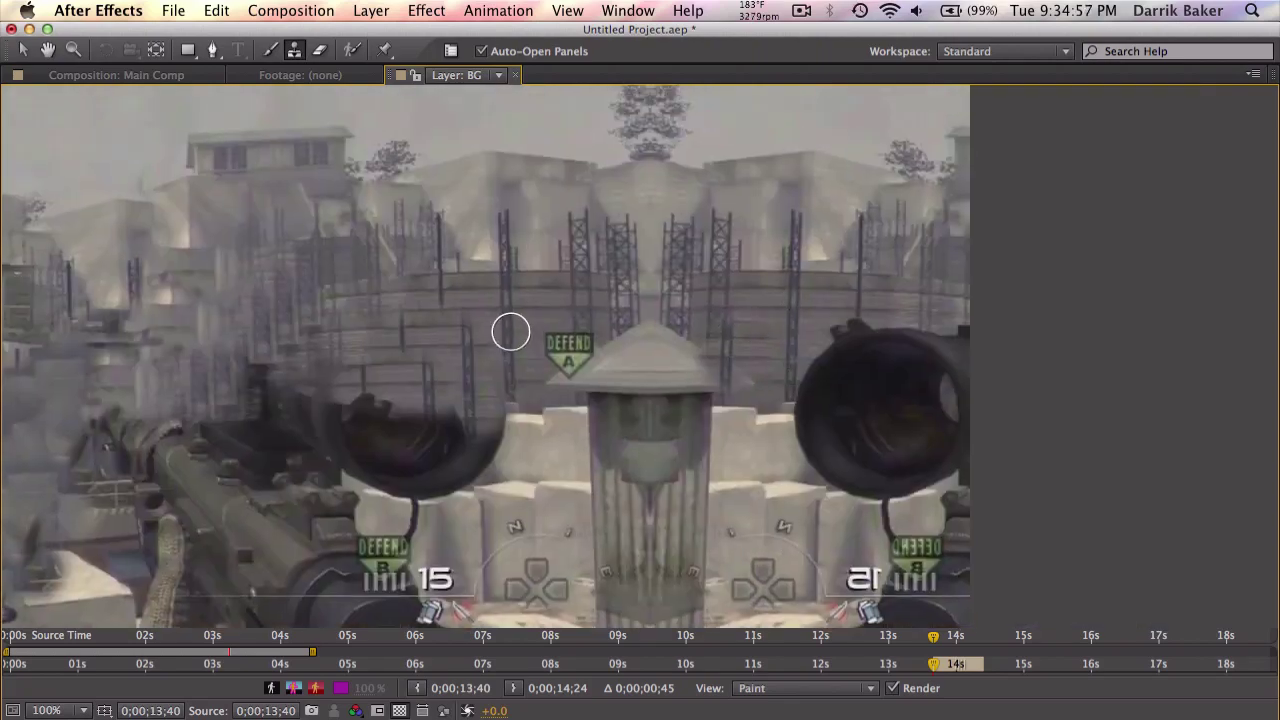
mouse_move(510, 332)
mouse_down()
mouse_move(575, 440)
mouse_move(582, 426)
mouse_move(549, 452)
mouse_move(594, 309)
mouse_up()
scroll(594, 309, right, 3)
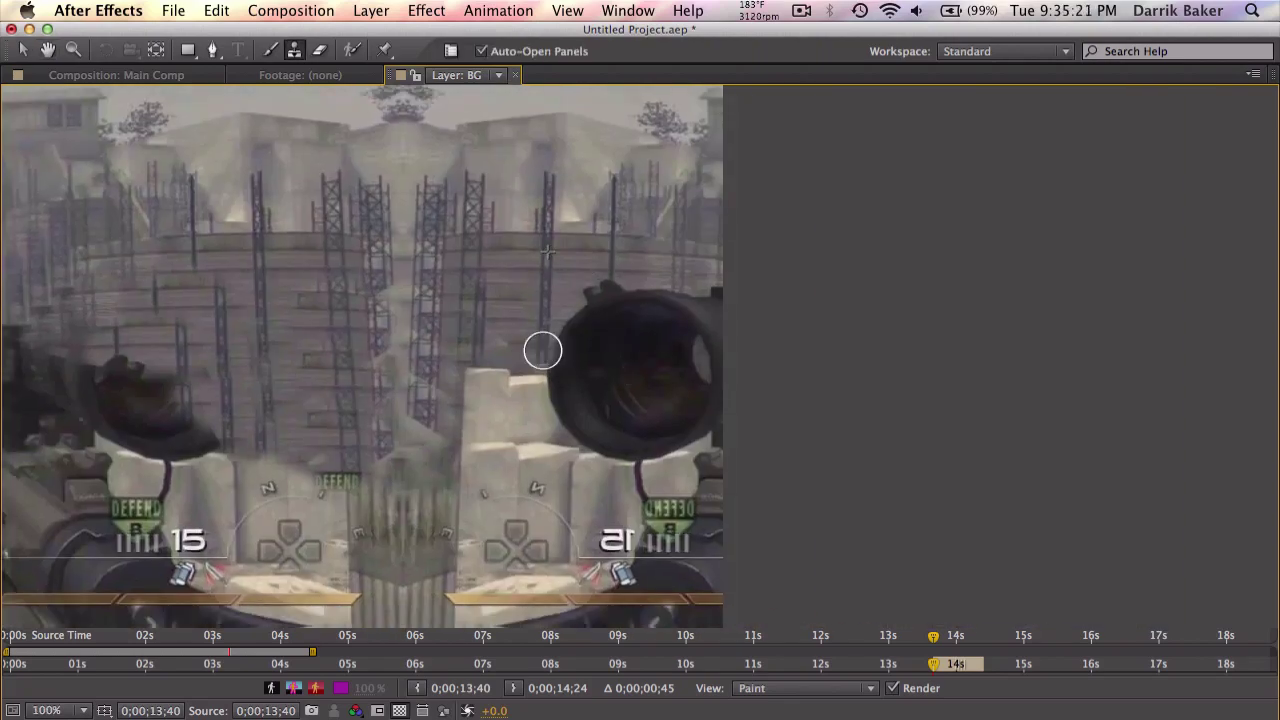
mouse_move(543, 350)
mouse_down()
mouse_move(697, 288)
mouse_move(646, 426)
mouse_up()
scroll(646, 426, down, 3)
key(comma)
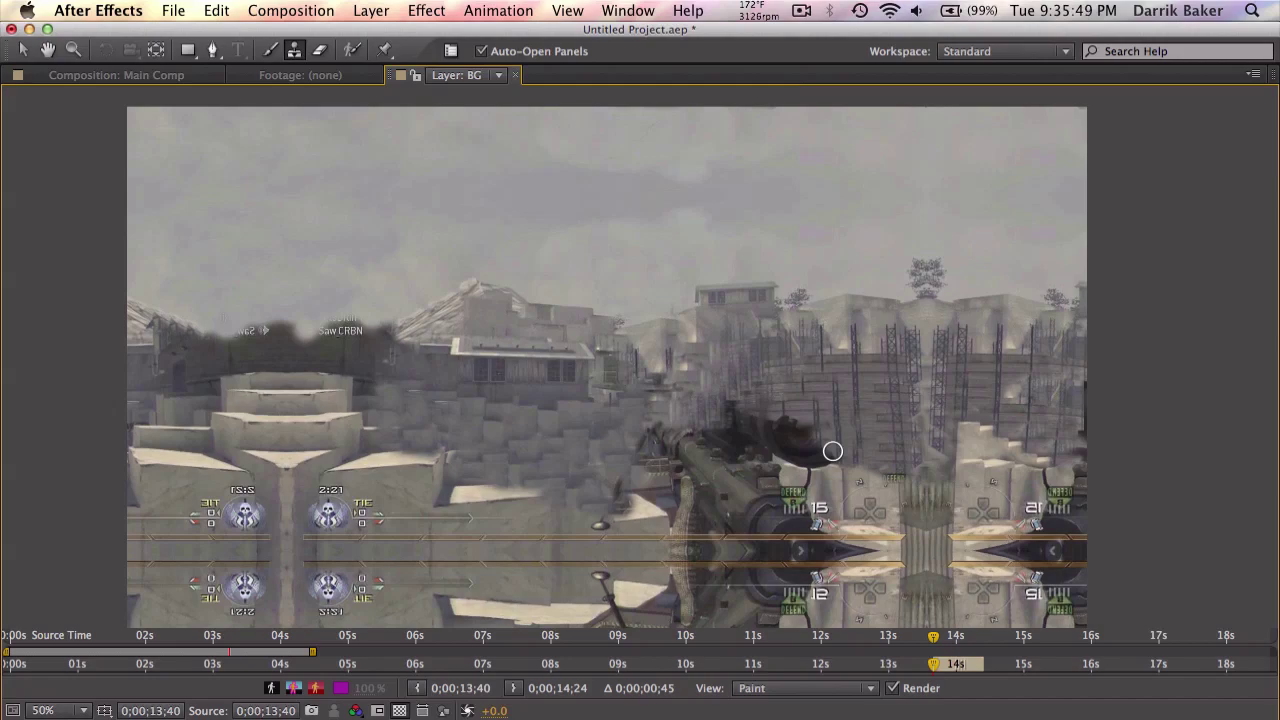
Close the Layer: BG viewer and return to the normal panel layout.
key(grave)
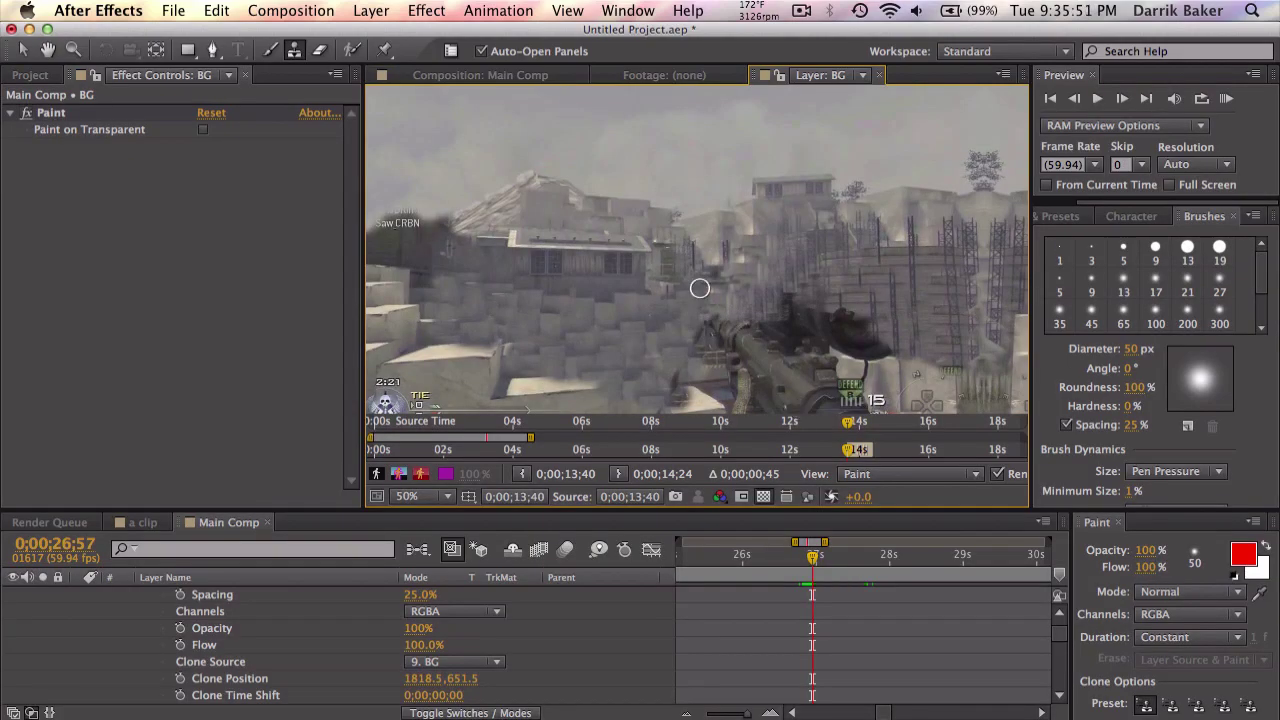
key(comma)
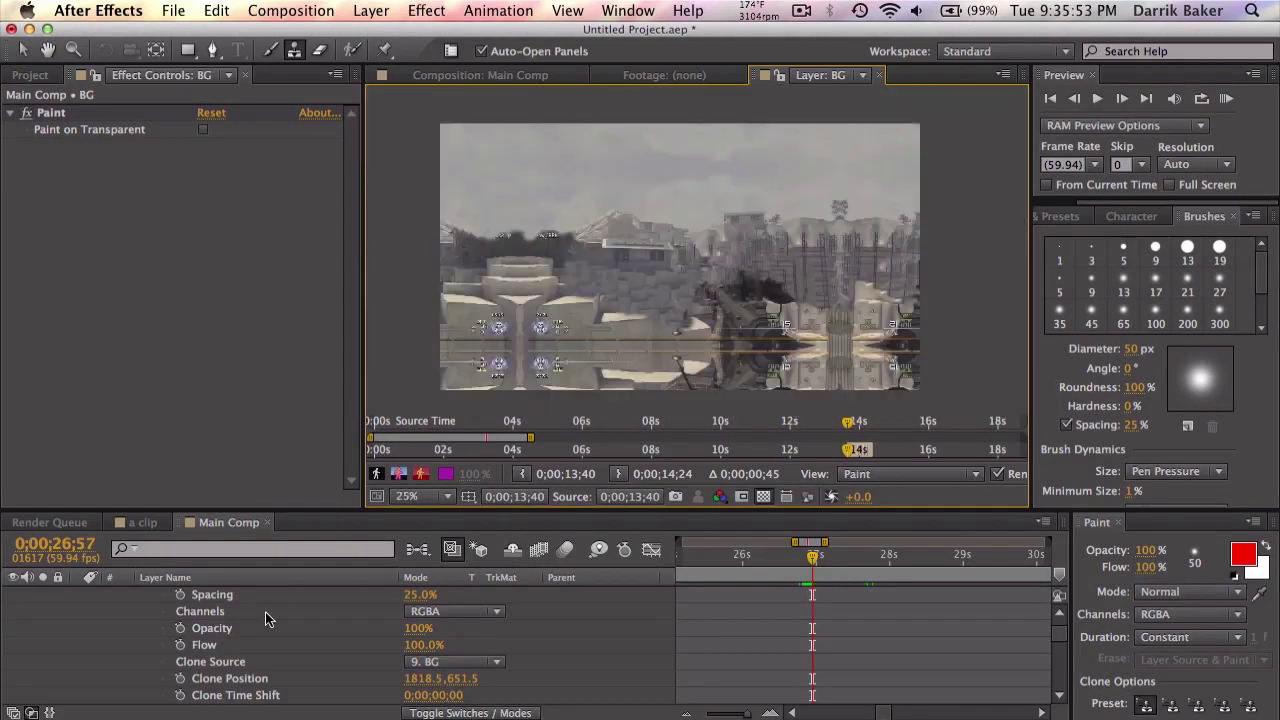
scroll(268, 620, up, 10)
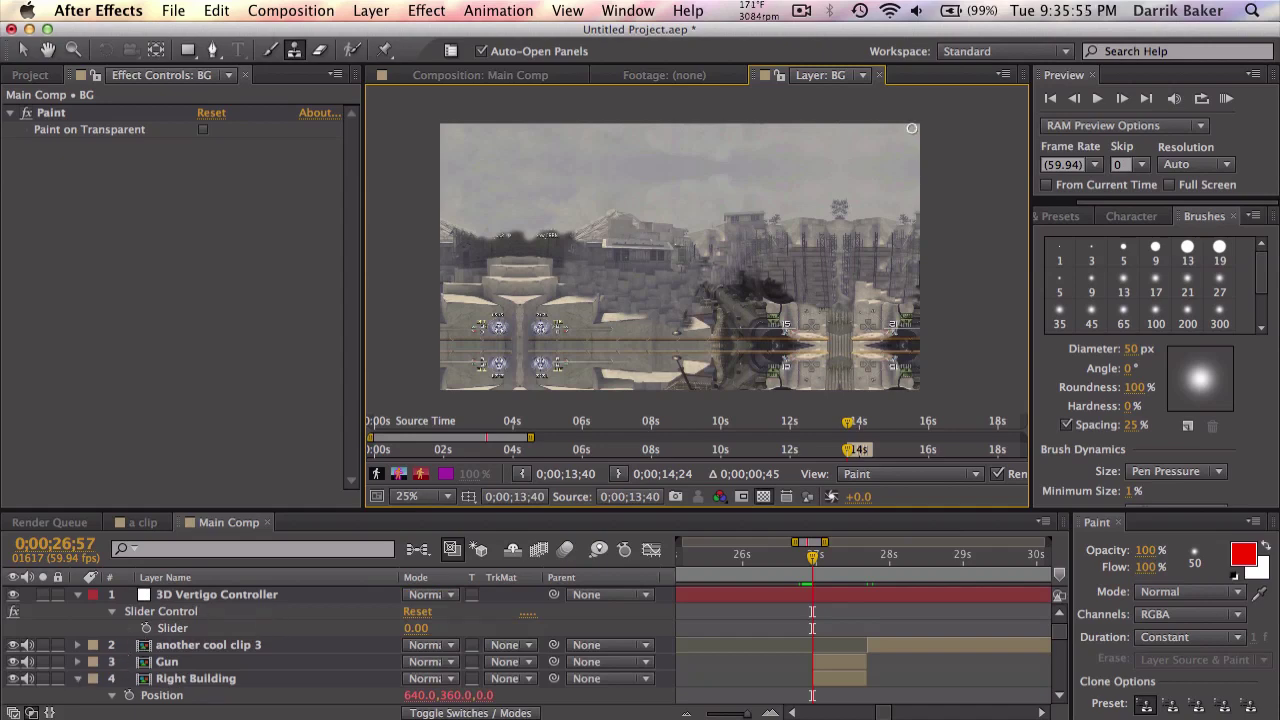
click(878, 77)
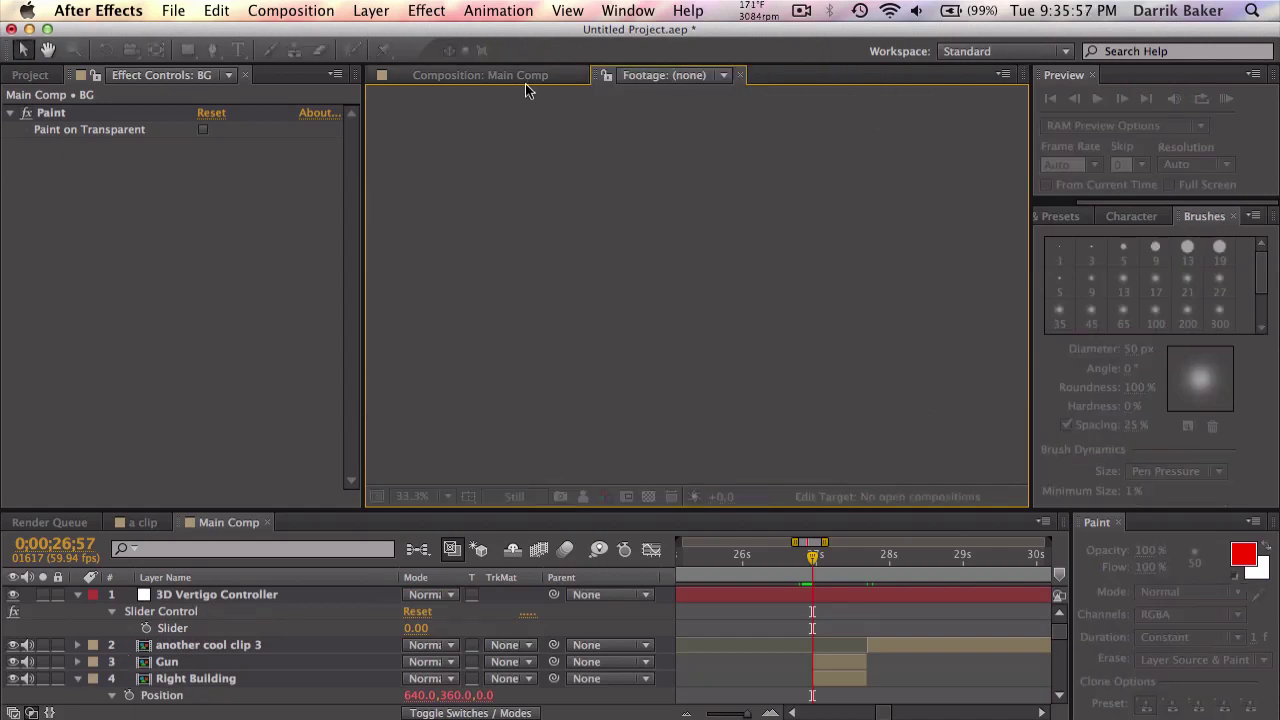
Scrub the 3D Vertigo Controller slider to 18.00, placing Right Building at Z 180.
scroll(579, 303, down, 1)
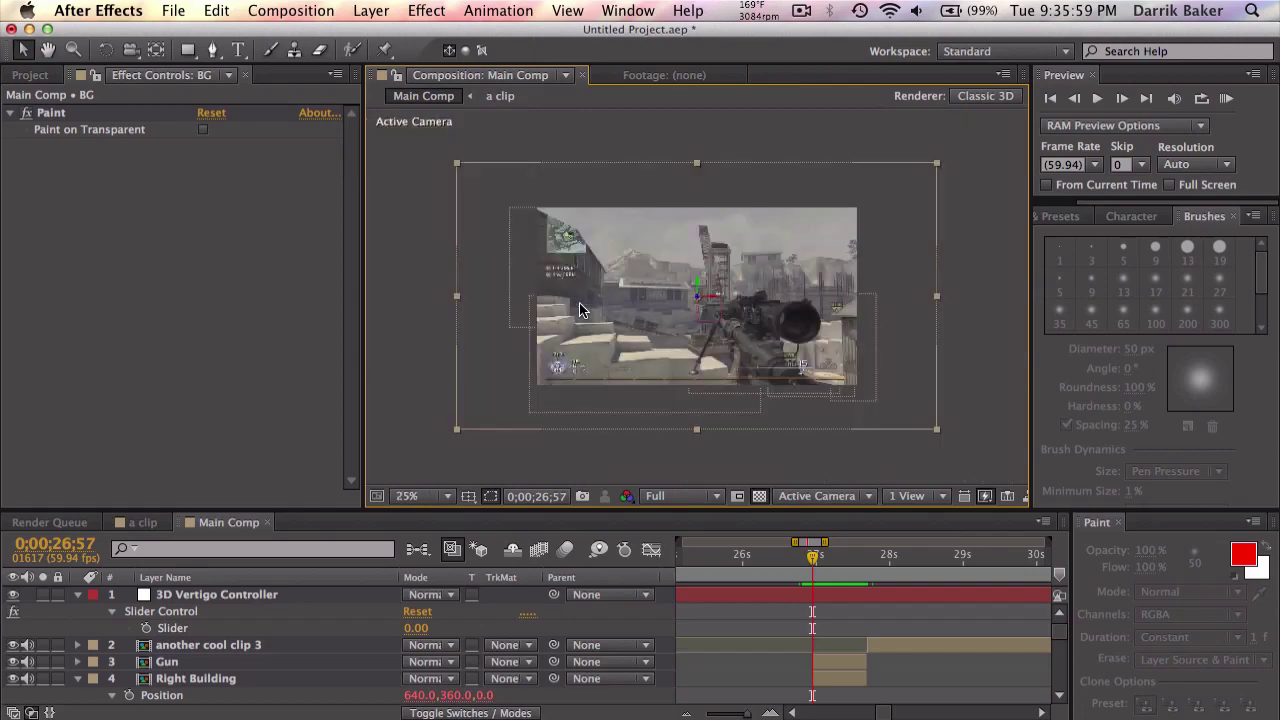
scroll(603, 290, up, 1)
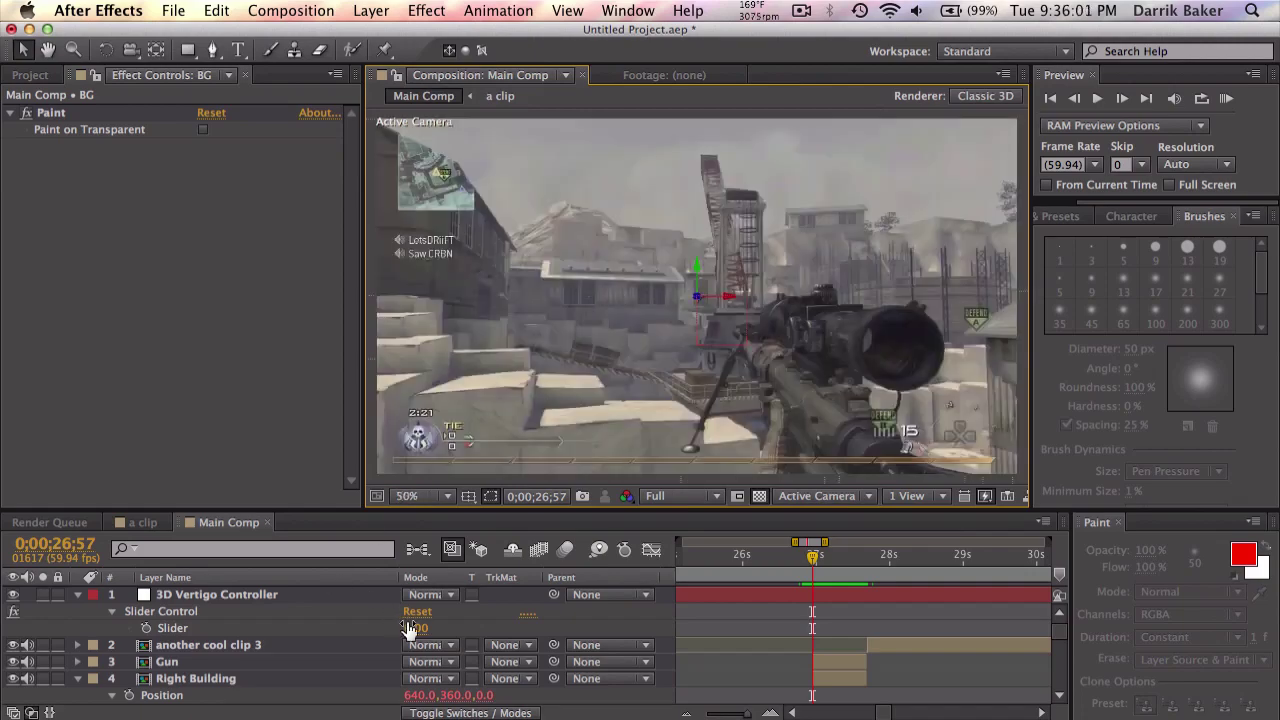
mouse_move(408, 628)
mouse_down()
mouse_move(440, 627)
mouse_move(427, 628)
mouse_up()
click(745, 290)
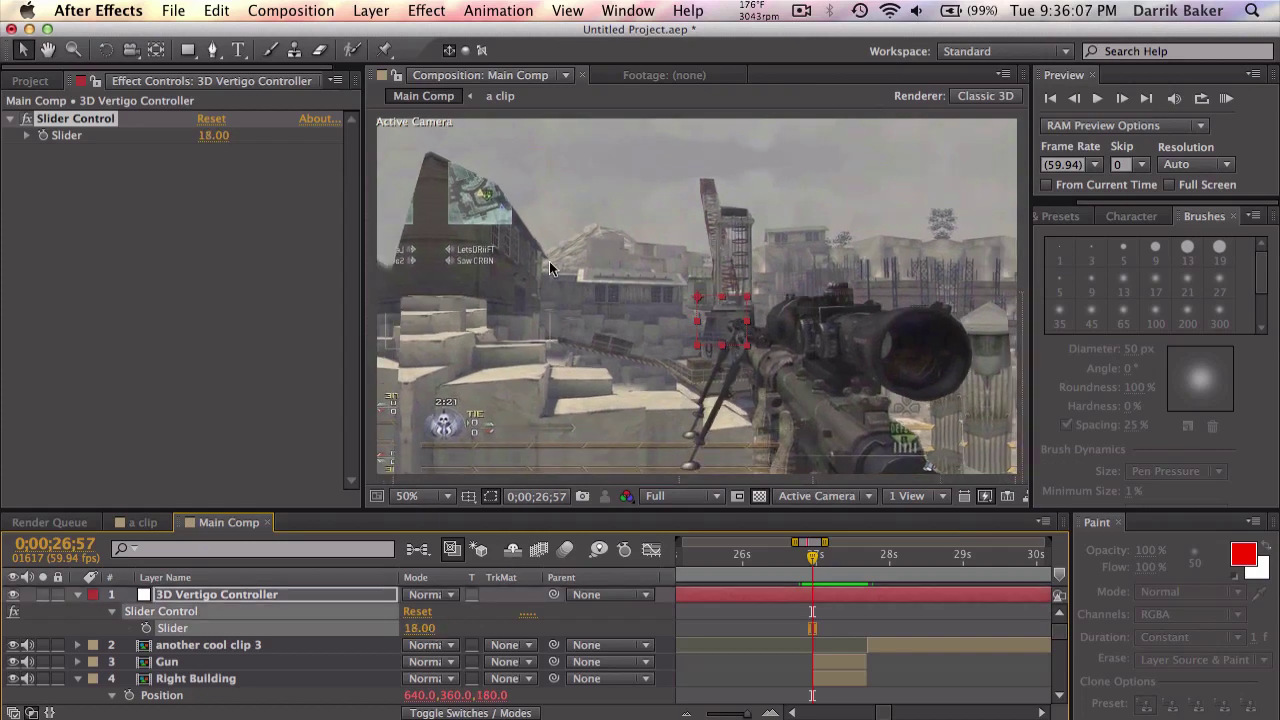
key(grave)
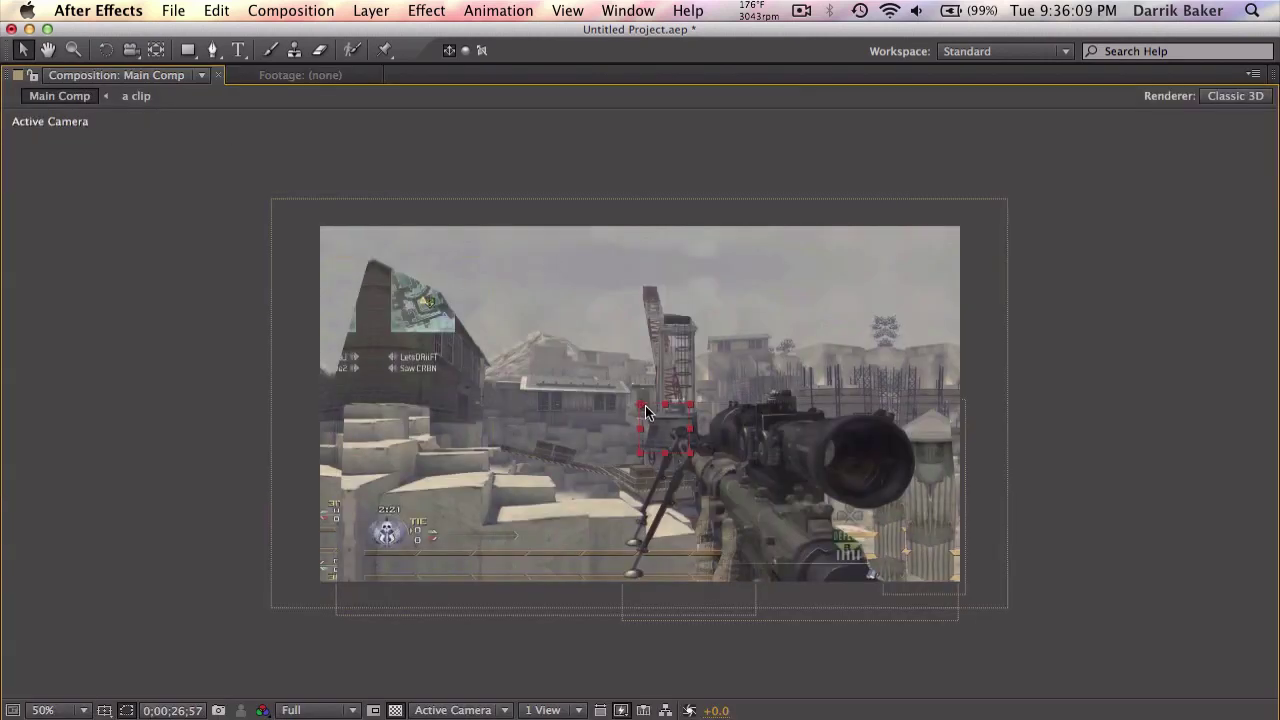
key(grave)
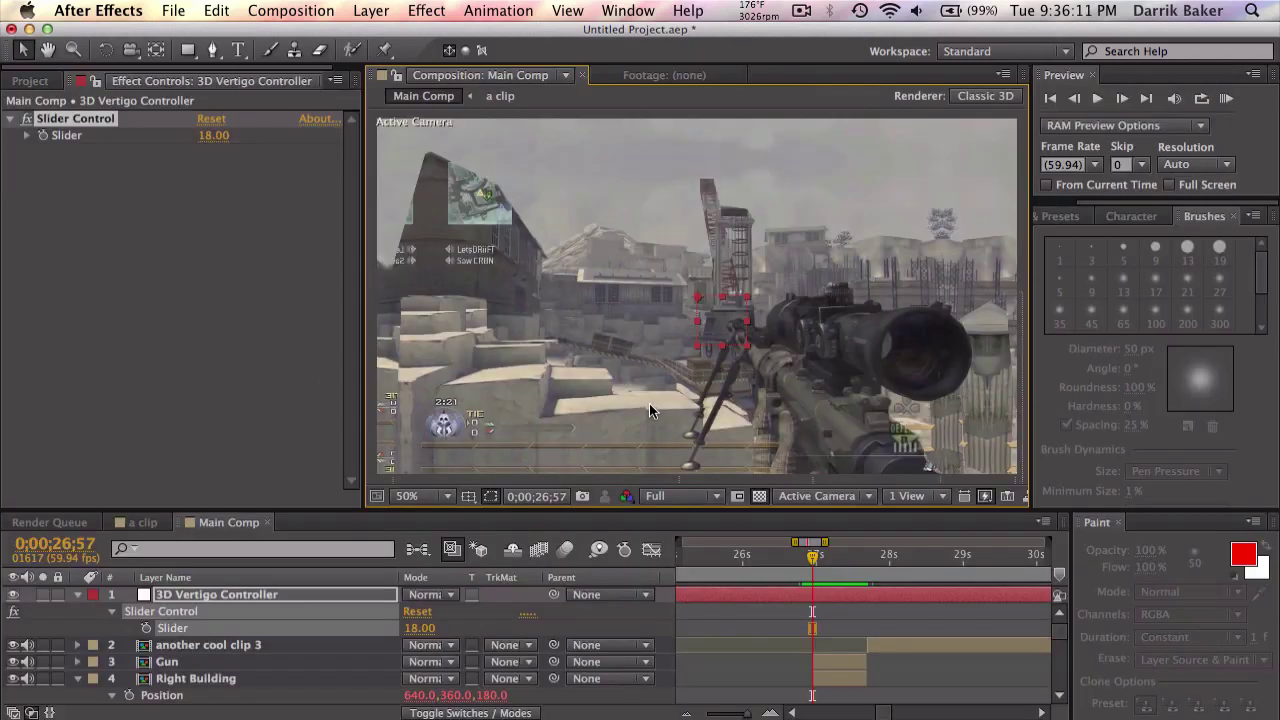
scroll(258, 627, down, 2)
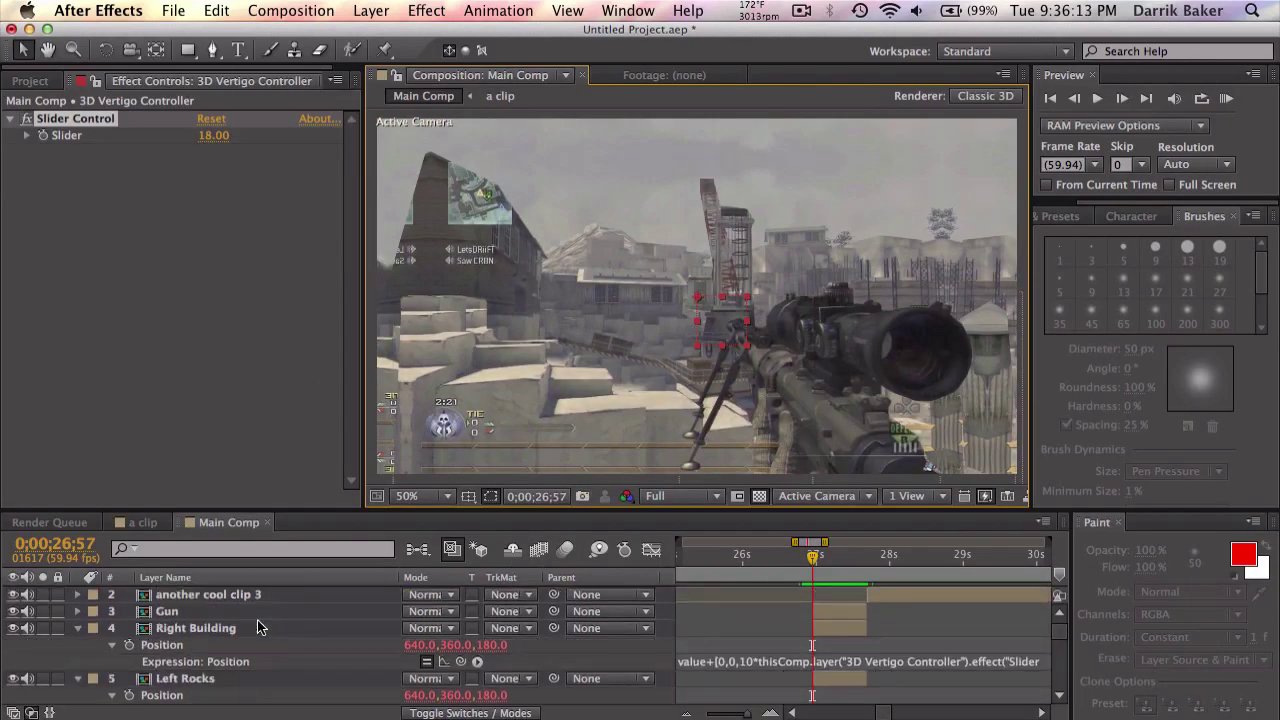
Solo the Gun layer briefly, then solo Right Building and pan to it.
click(229, 614)
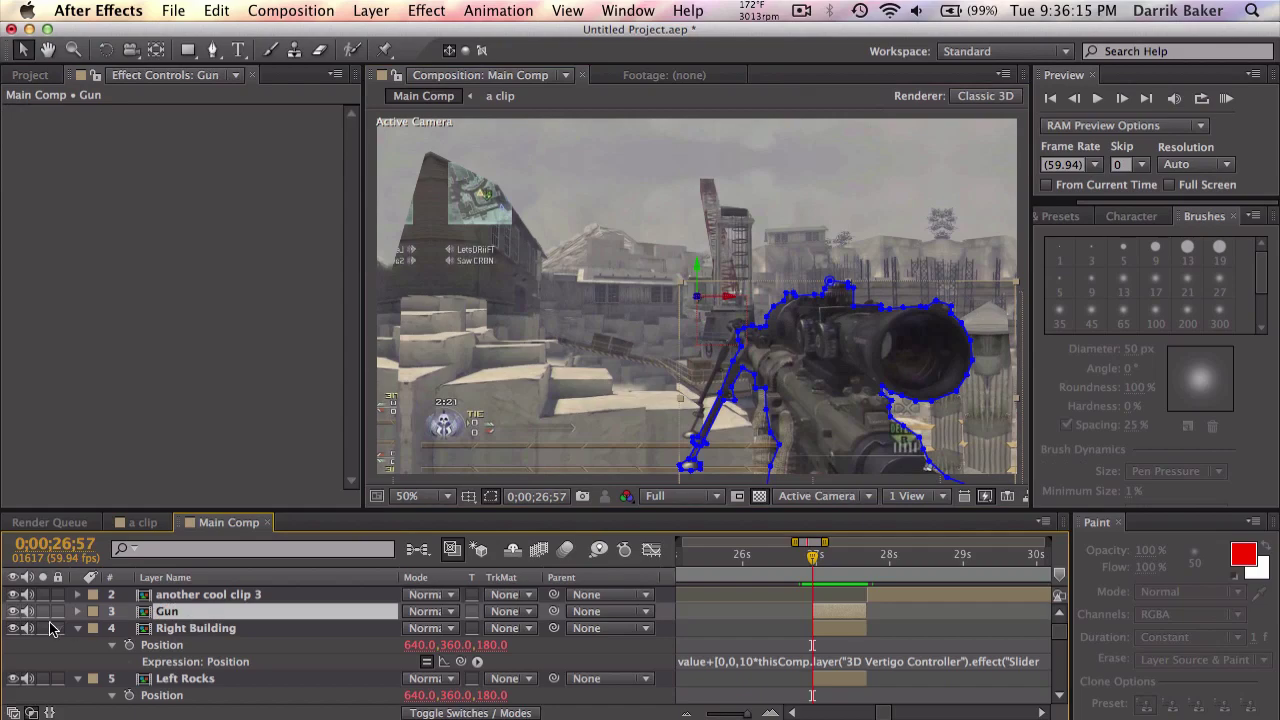
click(43, 612)
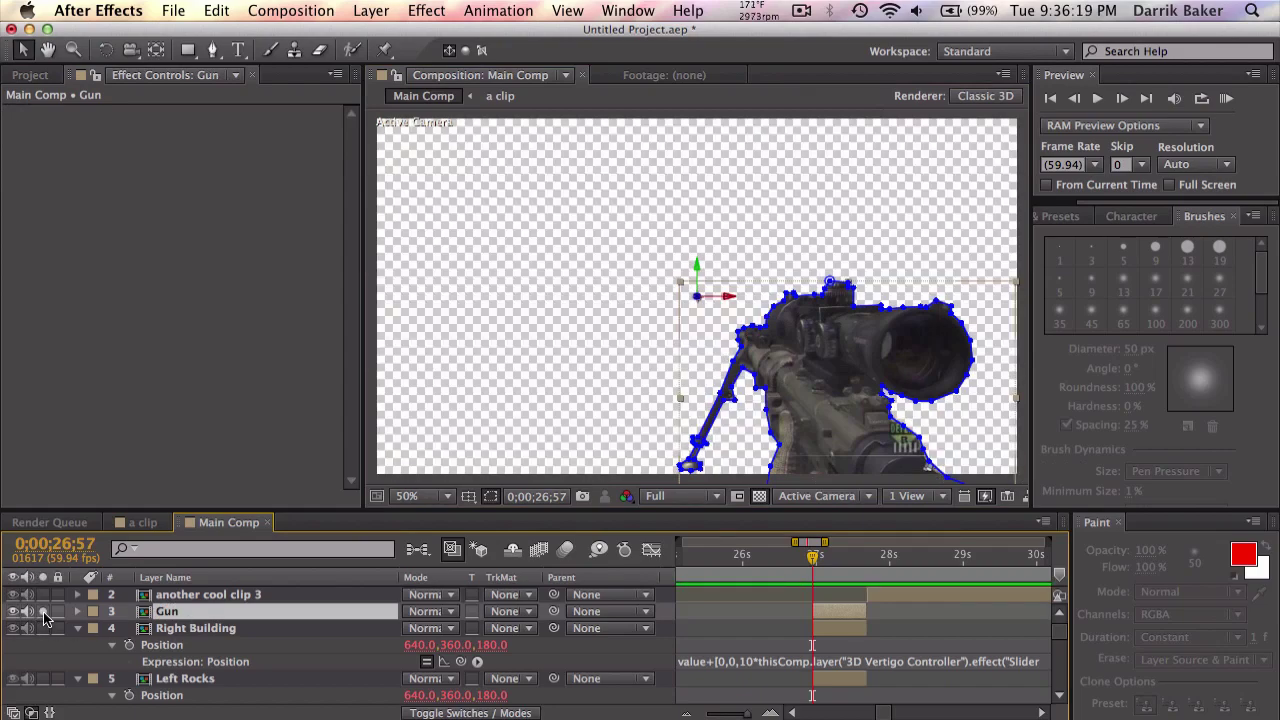
click(43, 612)
click(84, 628)
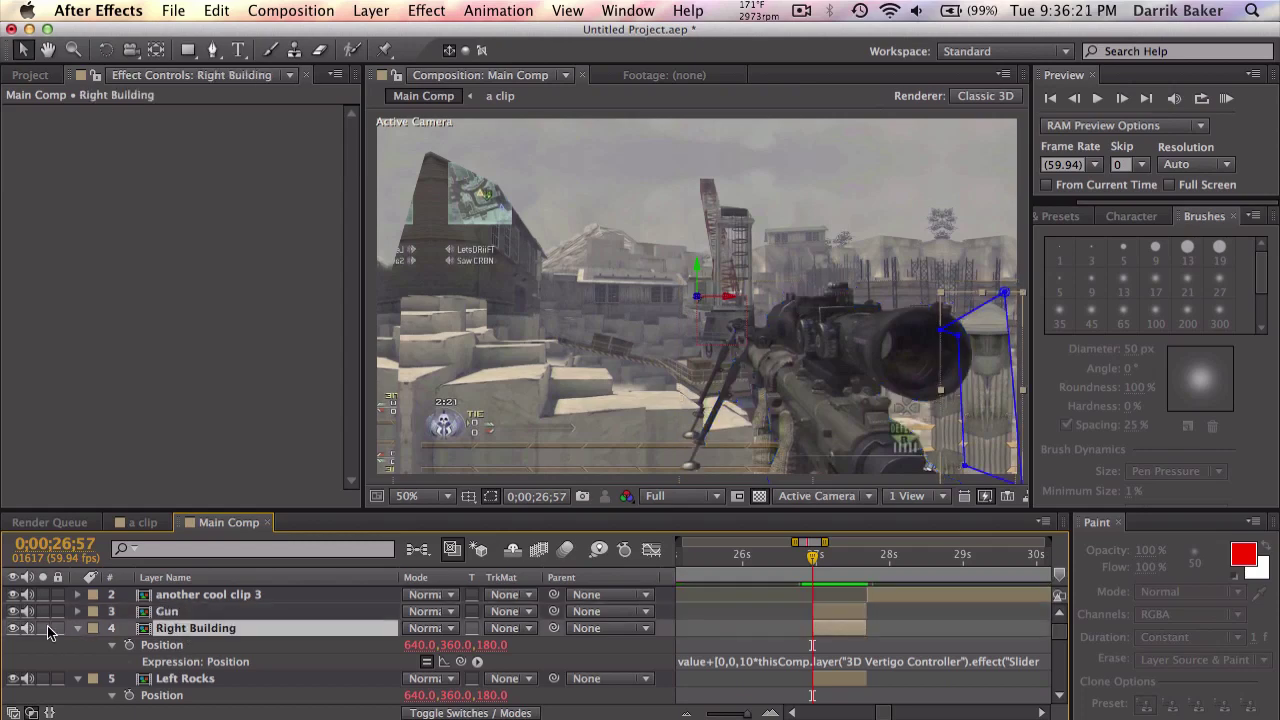
click(43, 628)
key(h)
drag(763, 374, 505, 327)
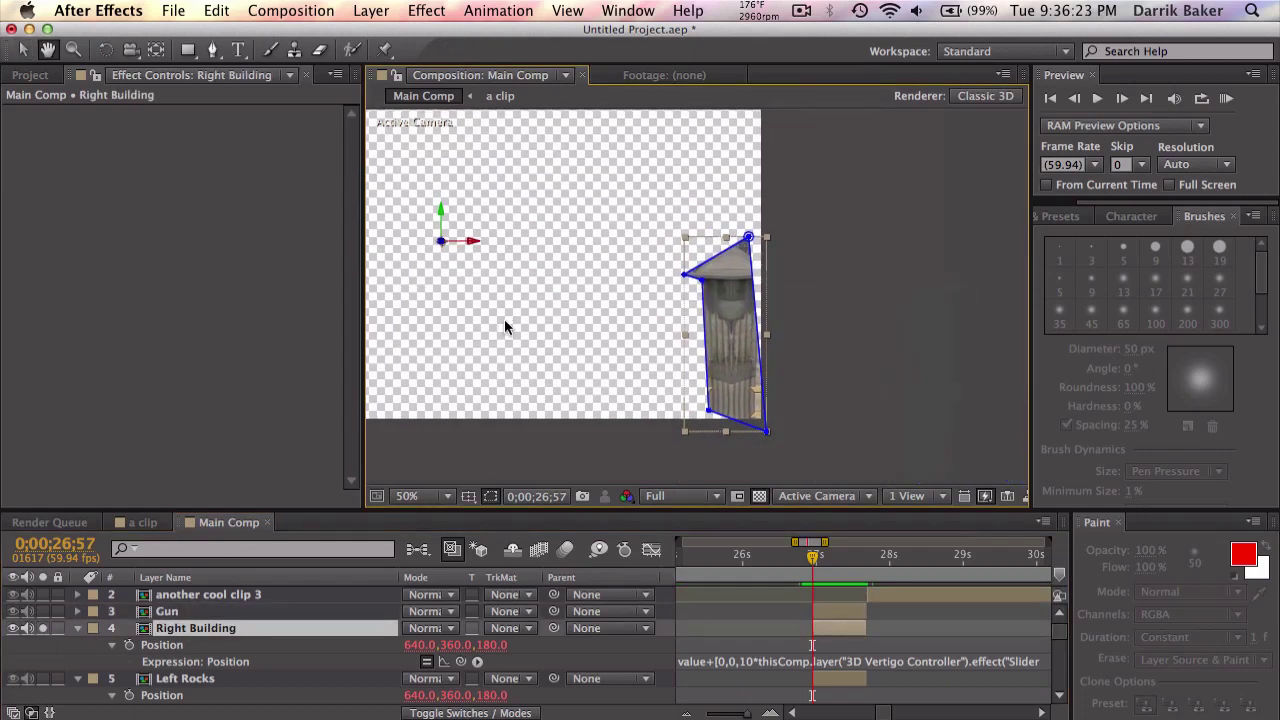
key(v)
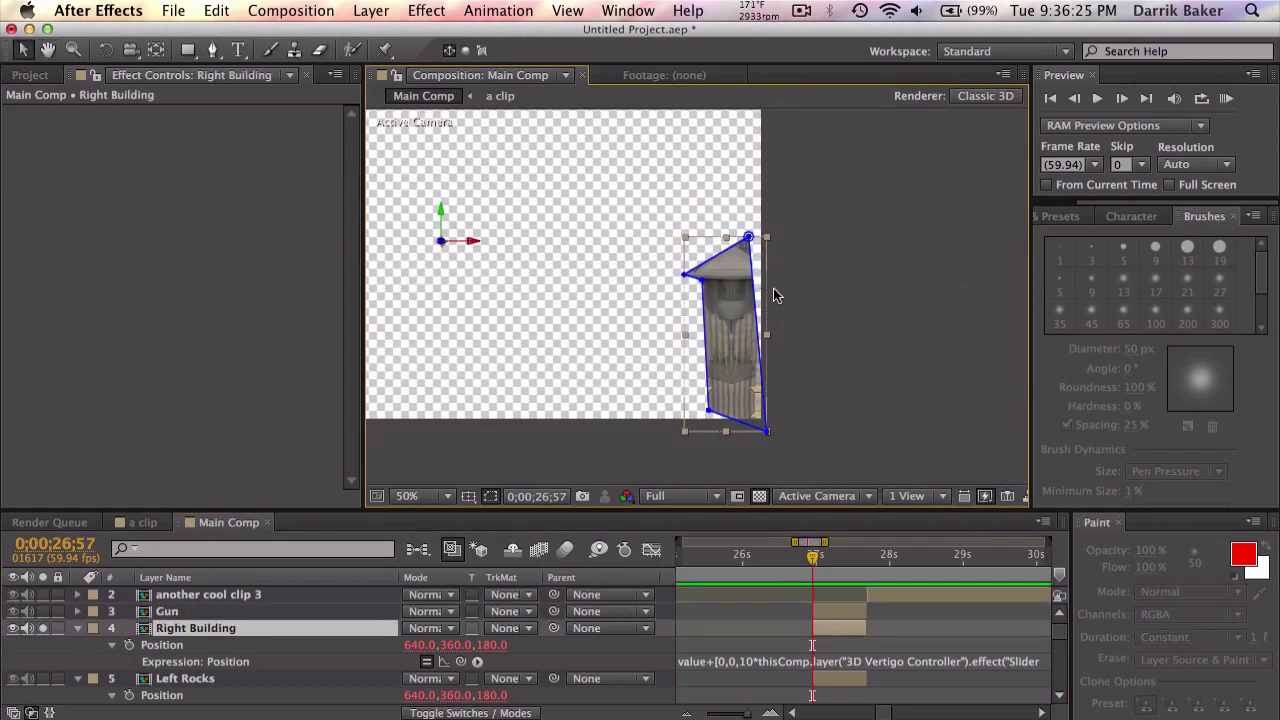
drag(773, 295, 716, 292)
scroll(716, 299, up, 2)
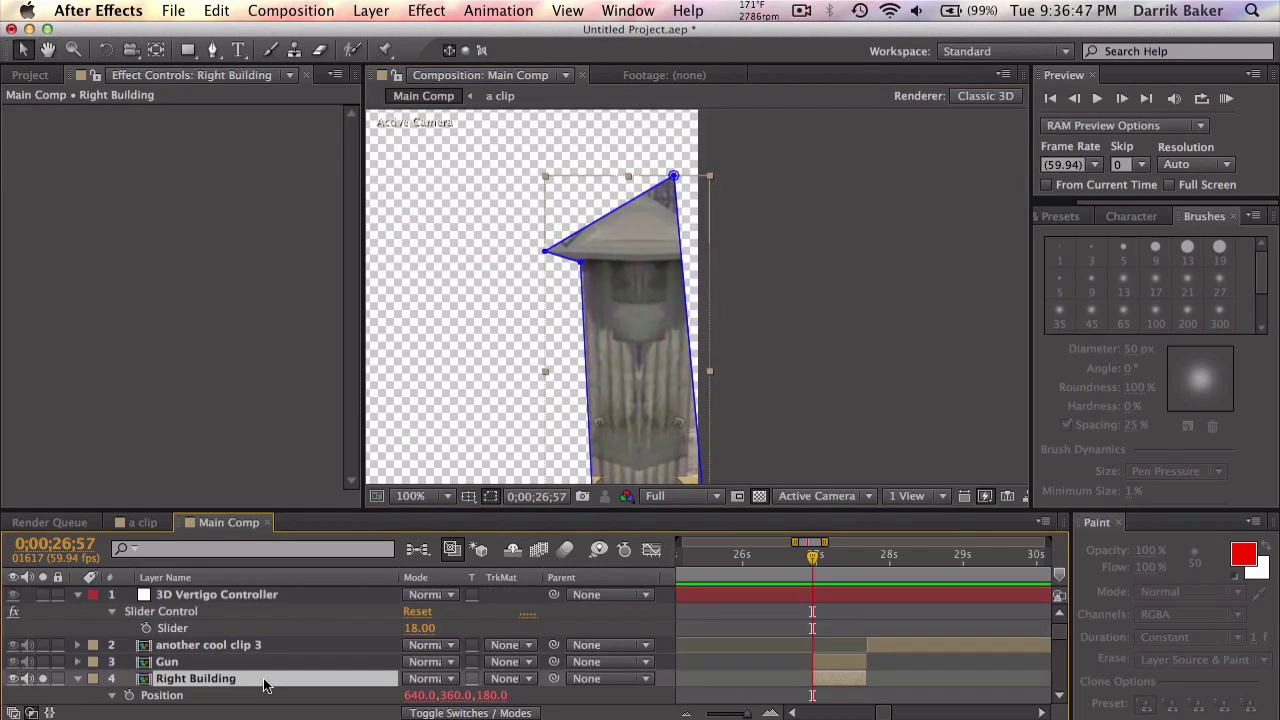
Open Right Building in its own Layer viewer and center the building.
right_click(265, 684)
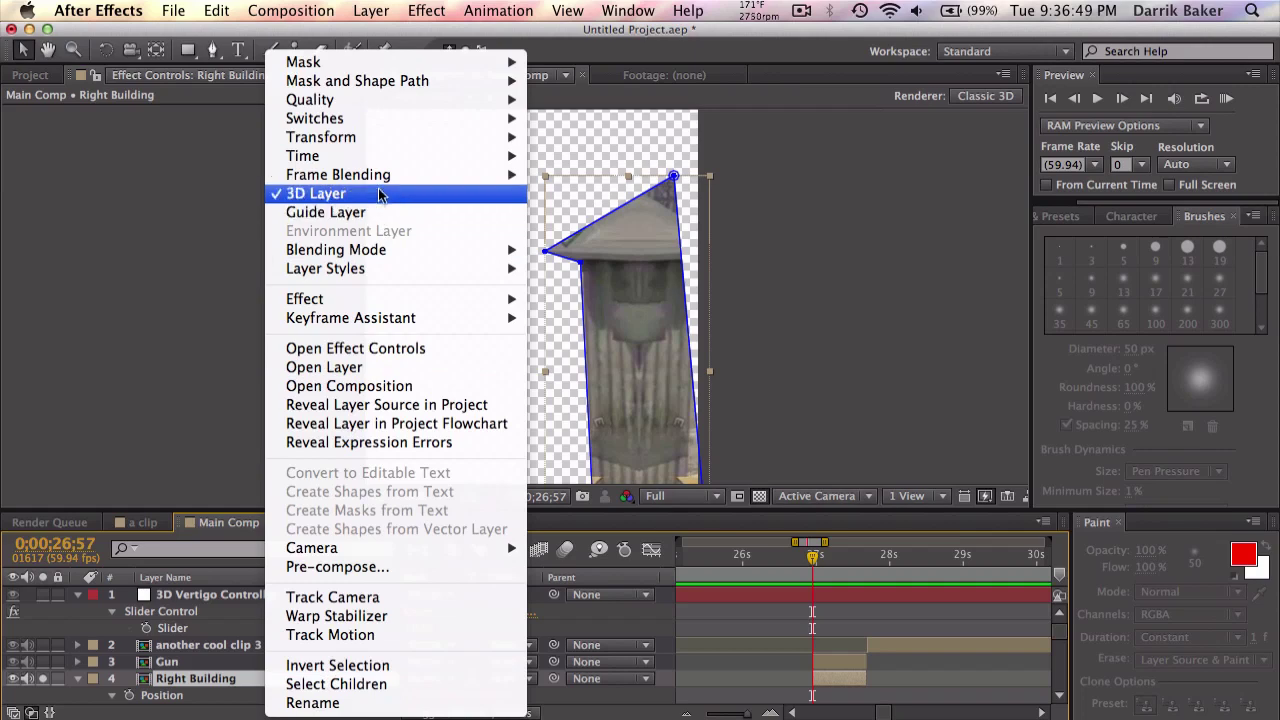
click(352, 367)
drag(775, 311, 598, 240)
scroll(665, 317, up, 2)
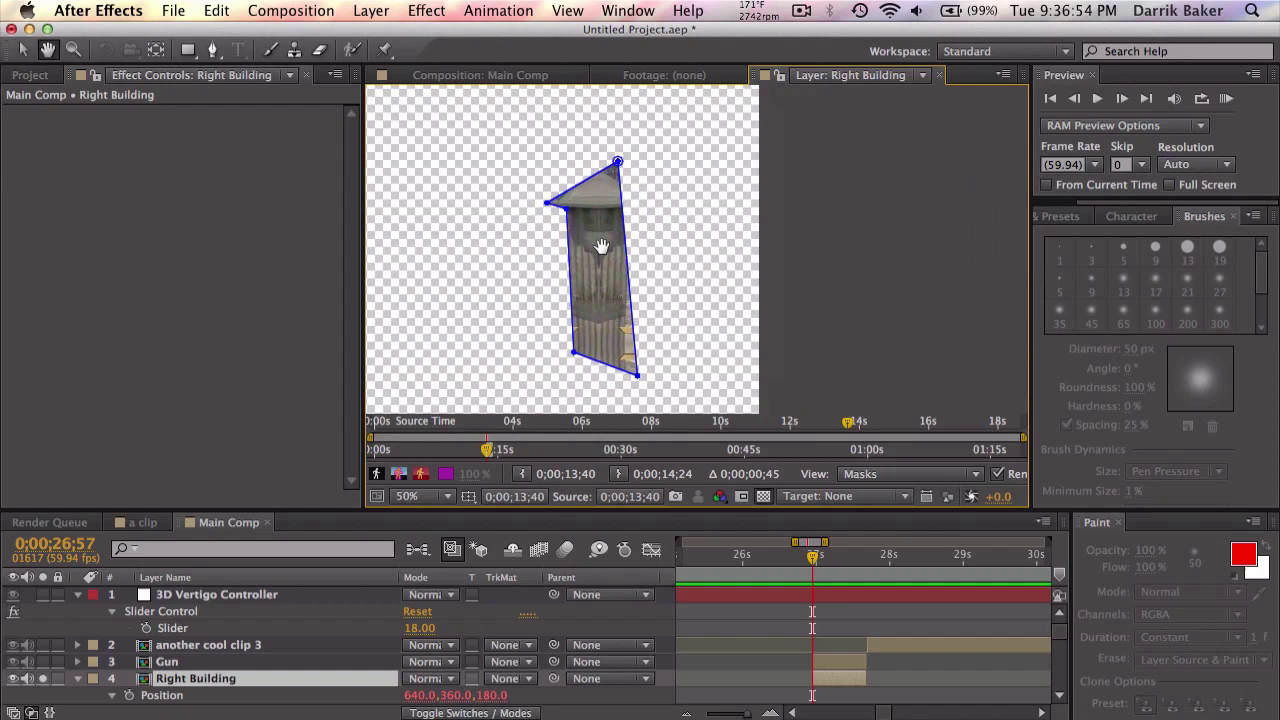
With Clone Stamp, sample the building and extend its texture past the roof edge.
click(294, 50)
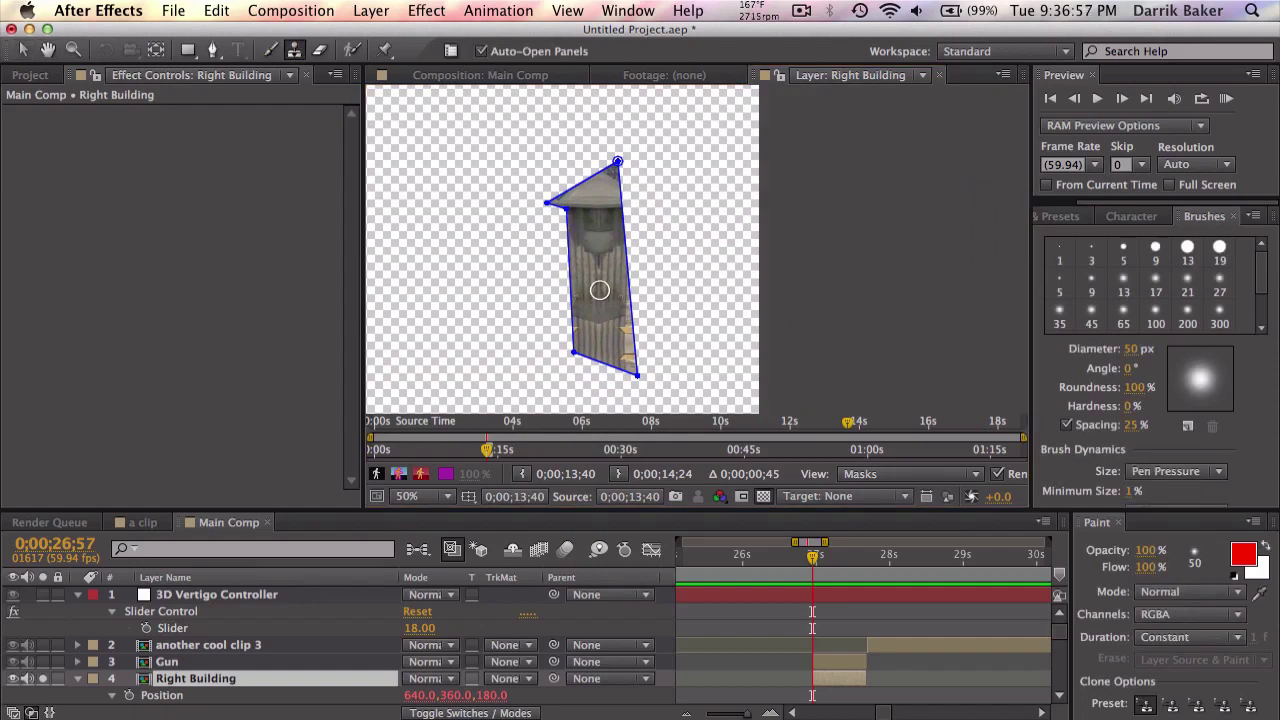
mouse_move(606, 260)
mouse_down()
mouse_move(632, 321)
mouse_move(635, 296)
mouse_move(648, 302)
mouse_move(647, 325)
mouse_move(634, 314)
mouse_move(640, 278)
mouse_move(640, 352)
mouse_move(655, 301)
mouse_up()
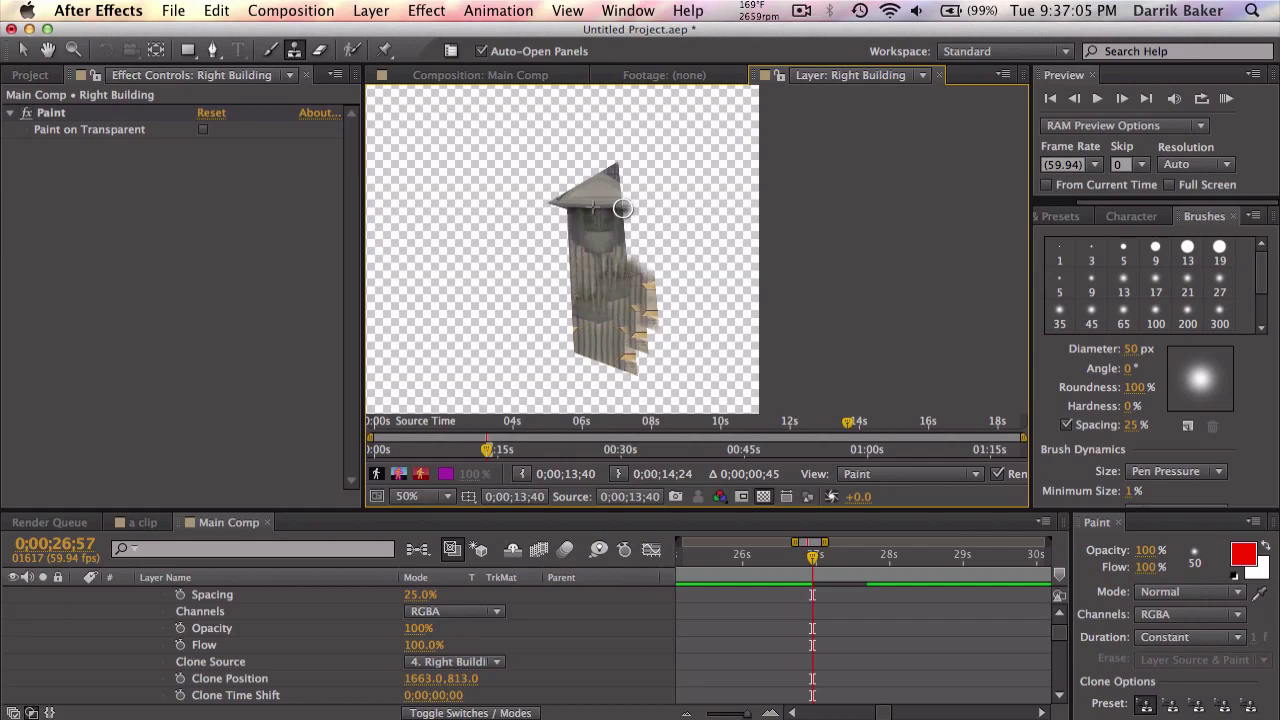
mouse_move(646, 209)
mouse_down()
mouse_move(681, 210)
mouse_move(615, 234)
mouse_move(624, 227)
mouse_move(649, 263)
mouse_move(648, 220)
mouse_move(663, 217)
mouse_move(658, 287)
mouse_move(667, 226)
mouse_move(685, 264)
mouse_up()
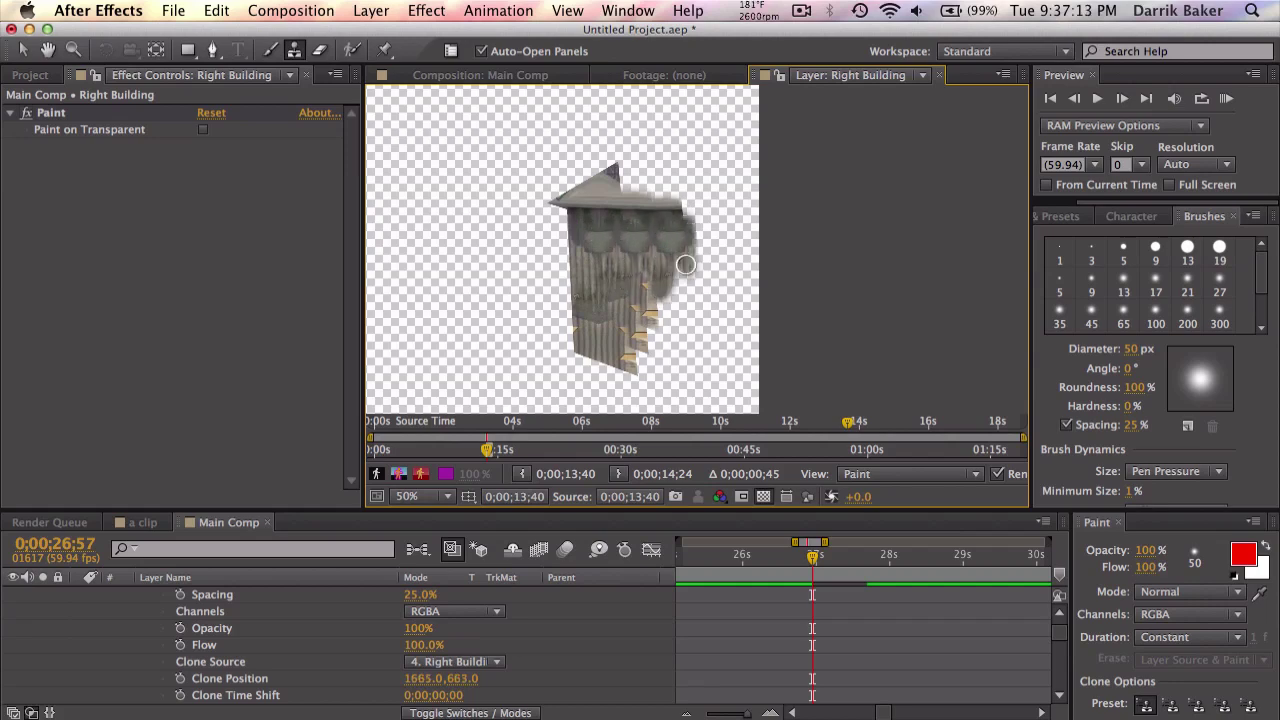
scroll(600, 191, up, 1)
drag(600, 191, 522, 243)
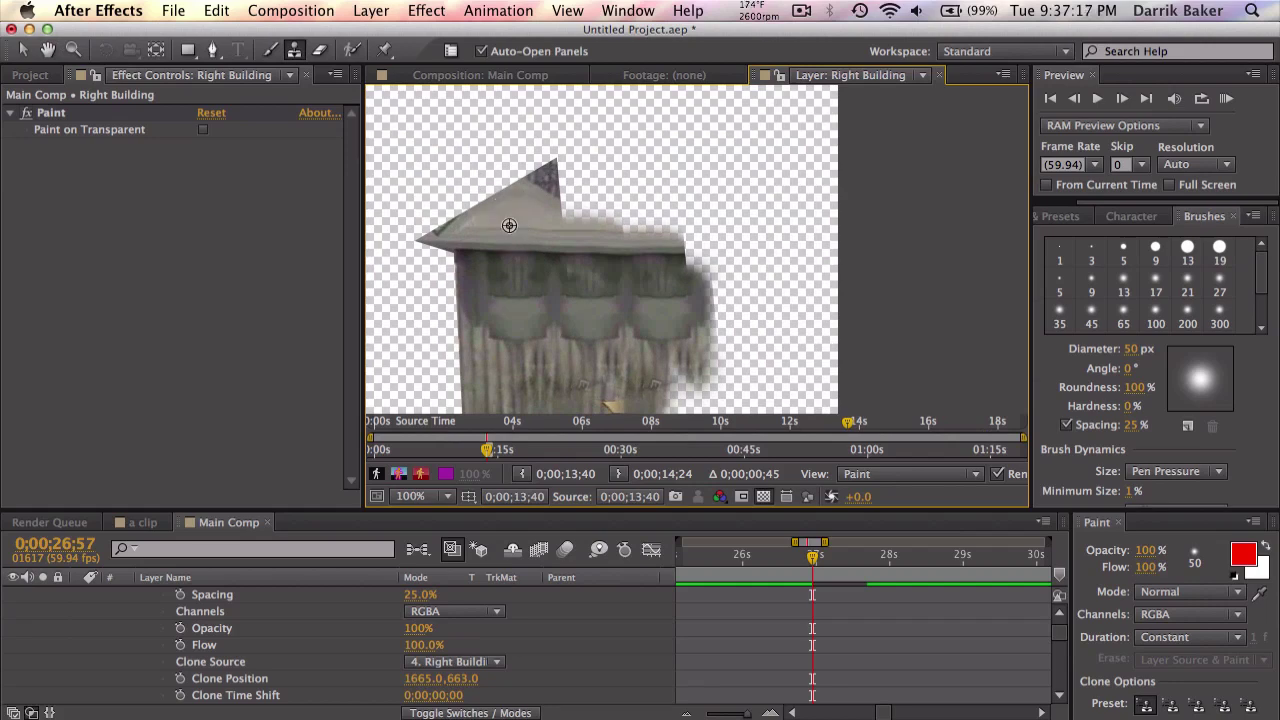
Clone building texture over the roof's right side and the stairs, then deselect Right Building.
mouse_move(560, 213)
mouse_down()
mouse_move(580, 206)
mouse_move(687, 250)
mouse_move(628, 210)
mouse_move(708, 274)
mouse_move(623, 209)
mouse_move(535, 210)
mouse_up()
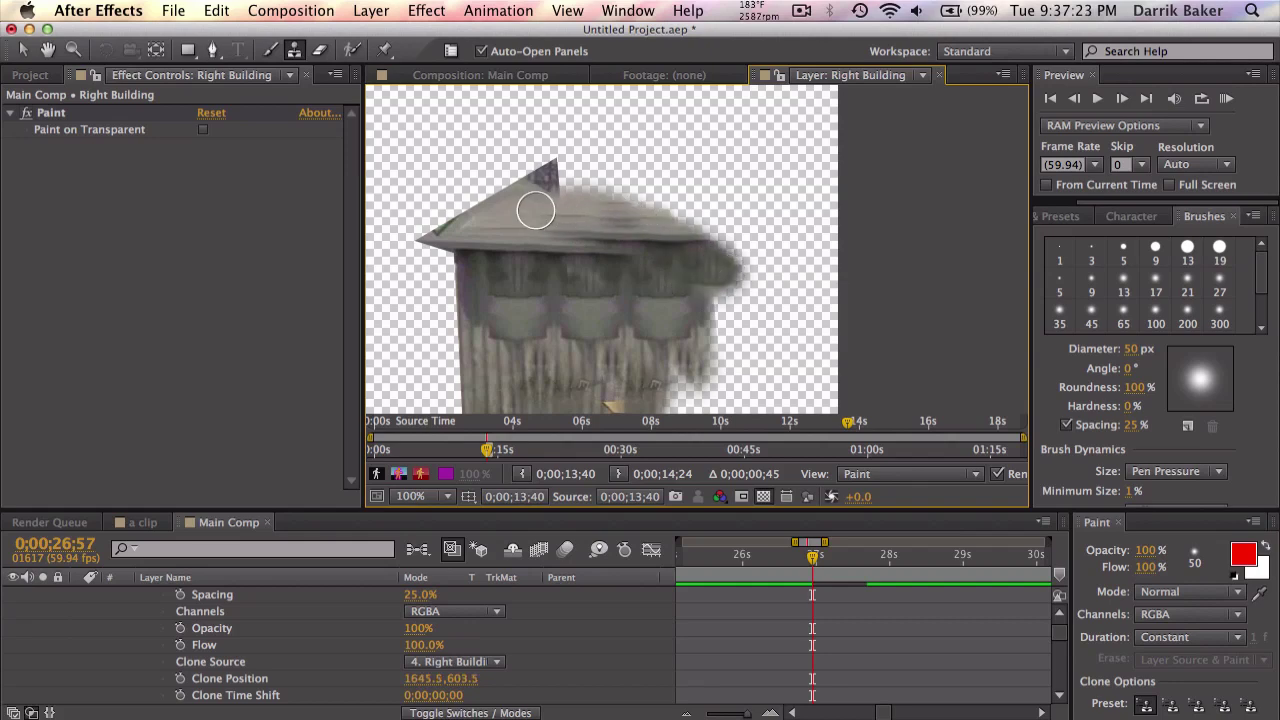
scroll(560, 204, down, 5)
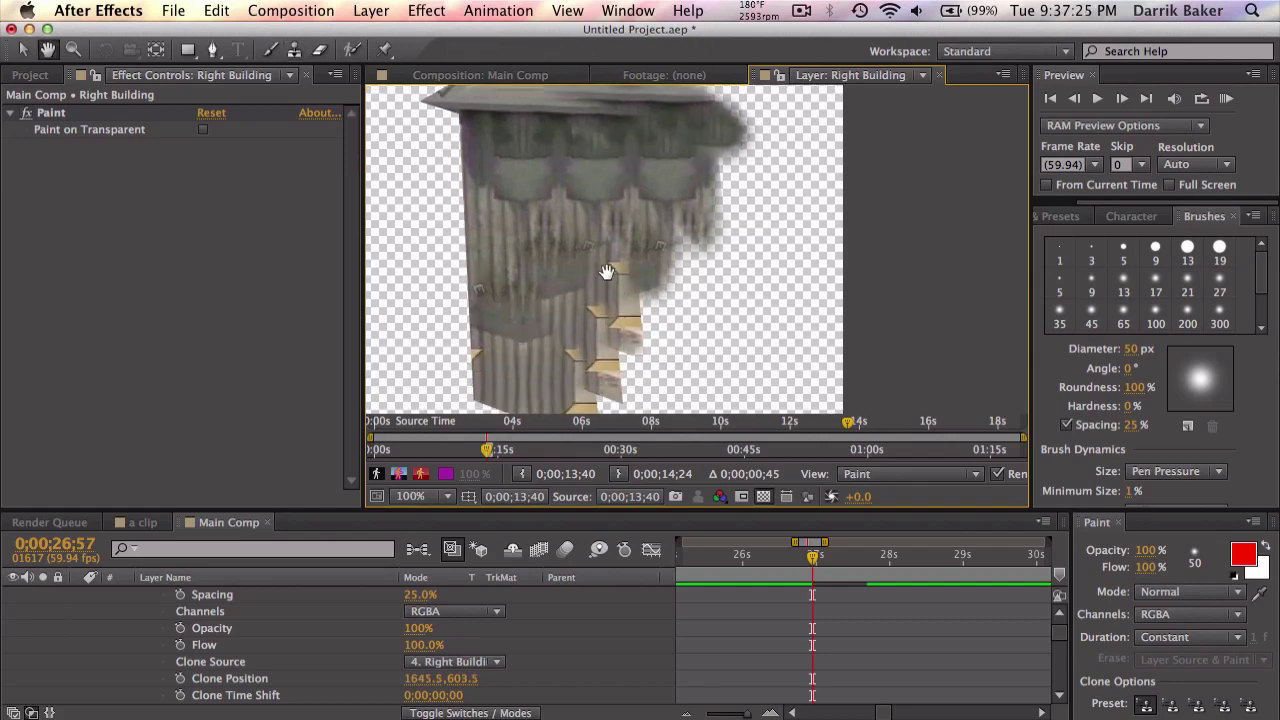
mouse_move(575, 177)
mouse_down()
mouse_move(607, 236)
mouse_move(567, 325)
mouse_move(633, 190)
mouse_move(611, 281)
mouse_move(618, 296)
mouse_move(663, 214)
mouse_move(667, 329)
mouse_move(678, 168)
mouse_move(691, 220)
mouse_move(615, 369)
mouse_move(626, 337)
mouse_up()
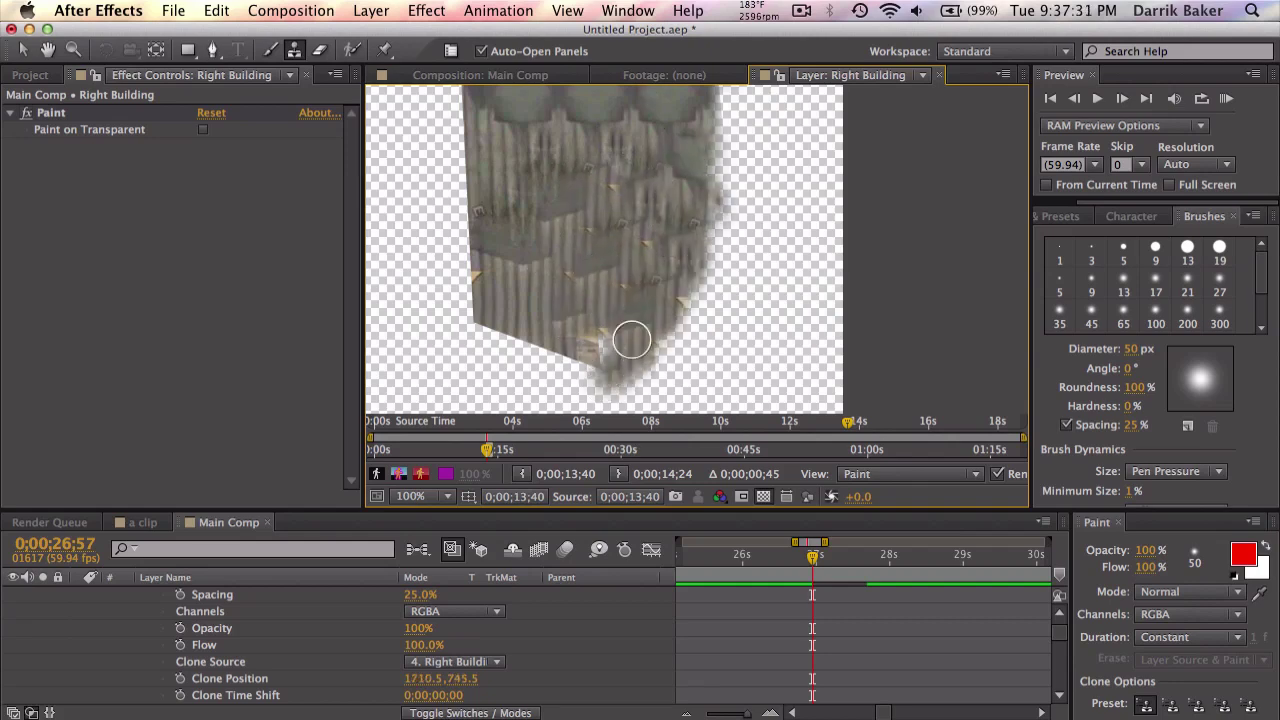
scroll(626, 337, down, 2)
key(grave)
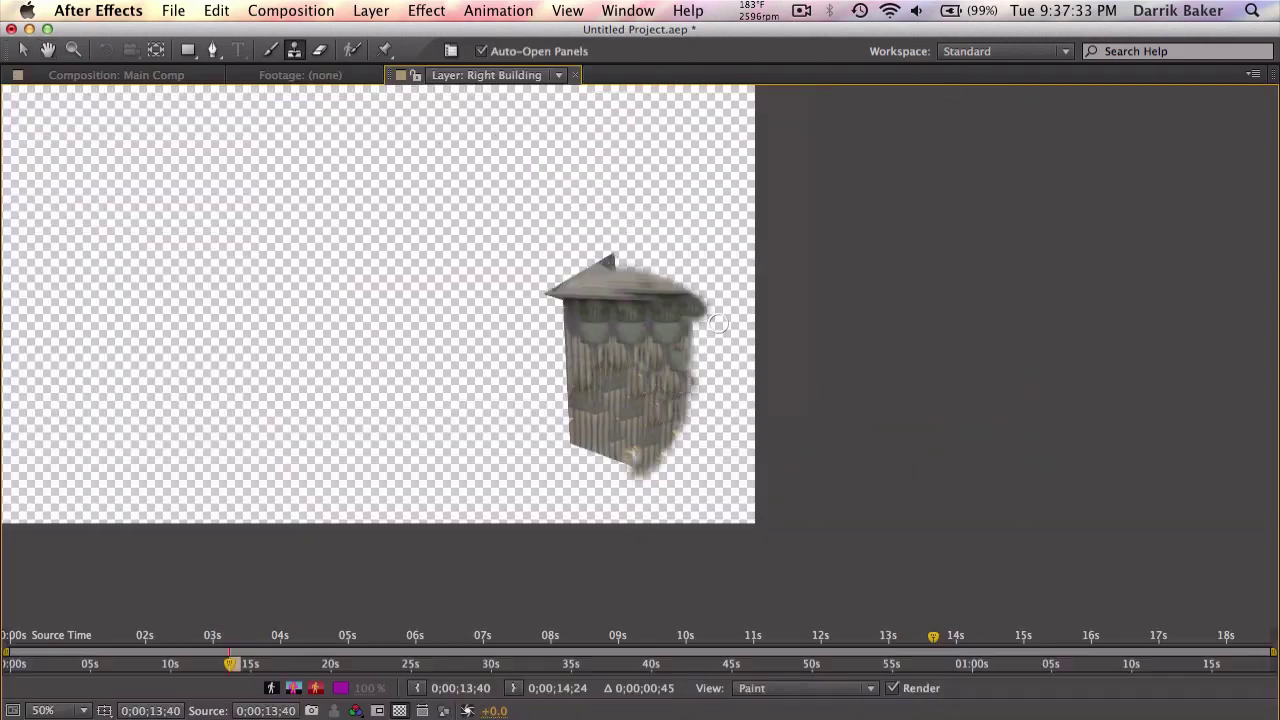
key(grave)
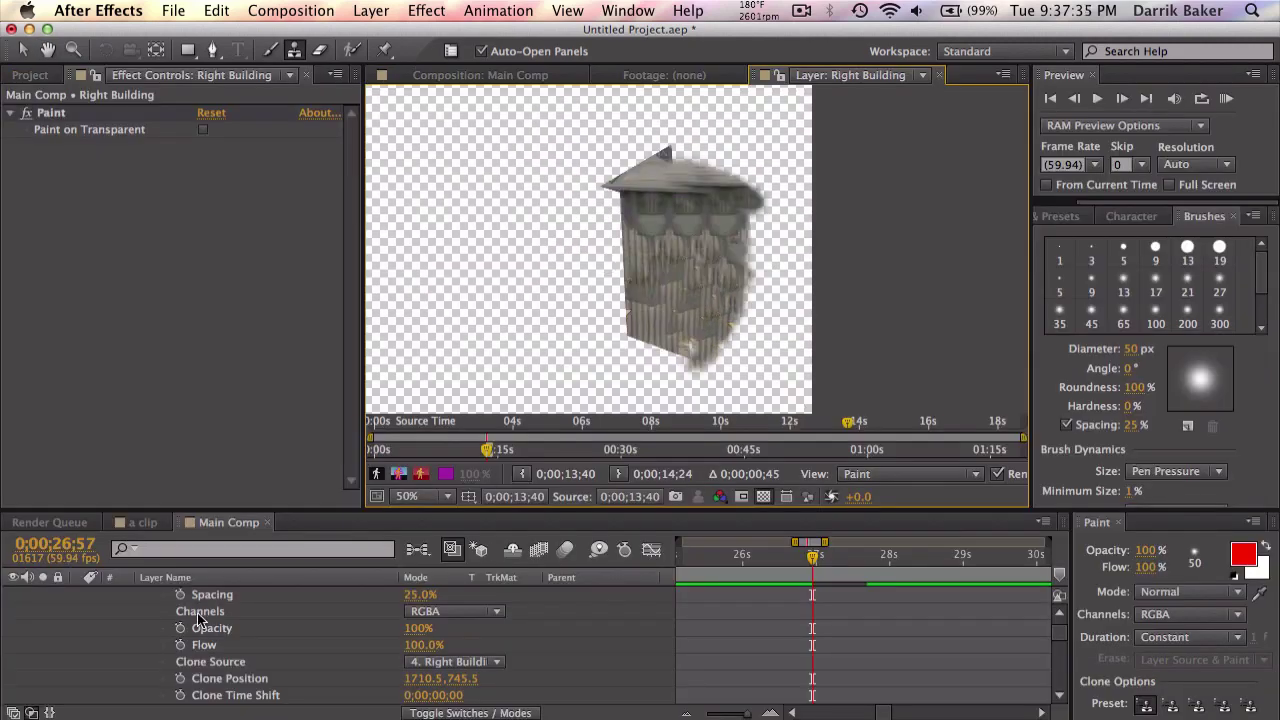
scroll(198, 620, up, 5)
click(78, 679)
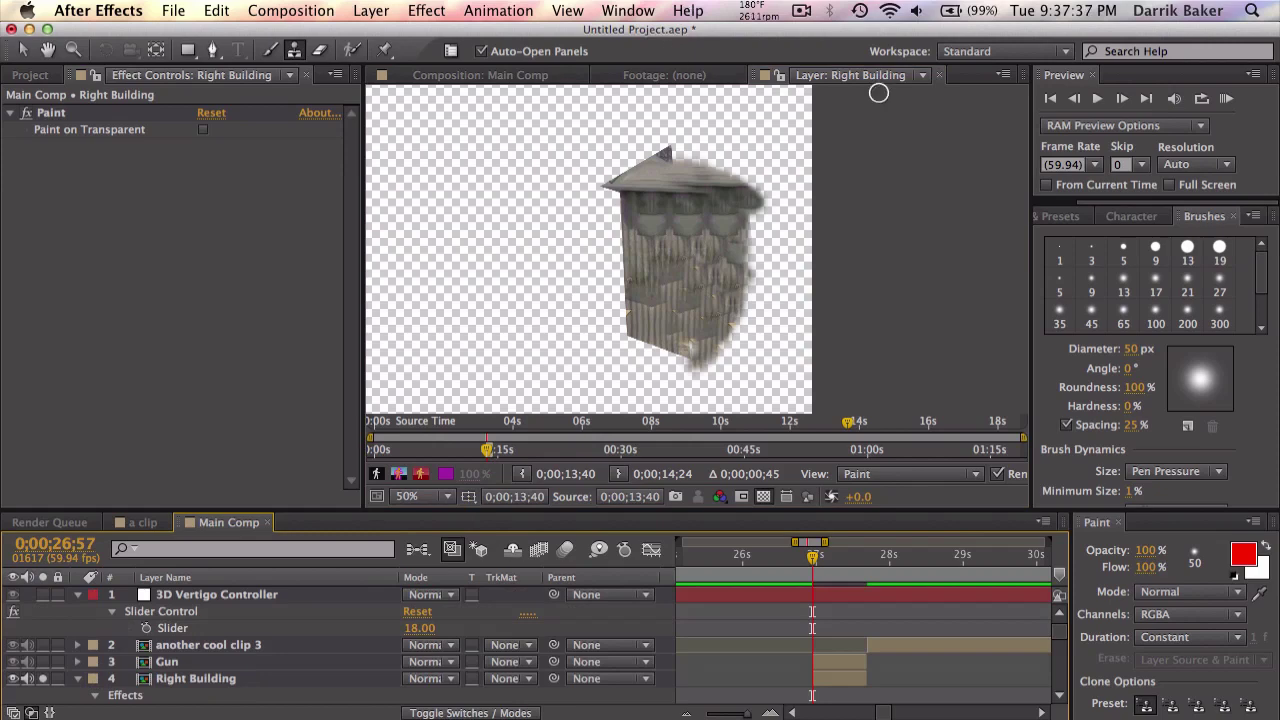
Close the Right Building viewer, unsolo it and zoom the composition to 50%.
click(937, 76)
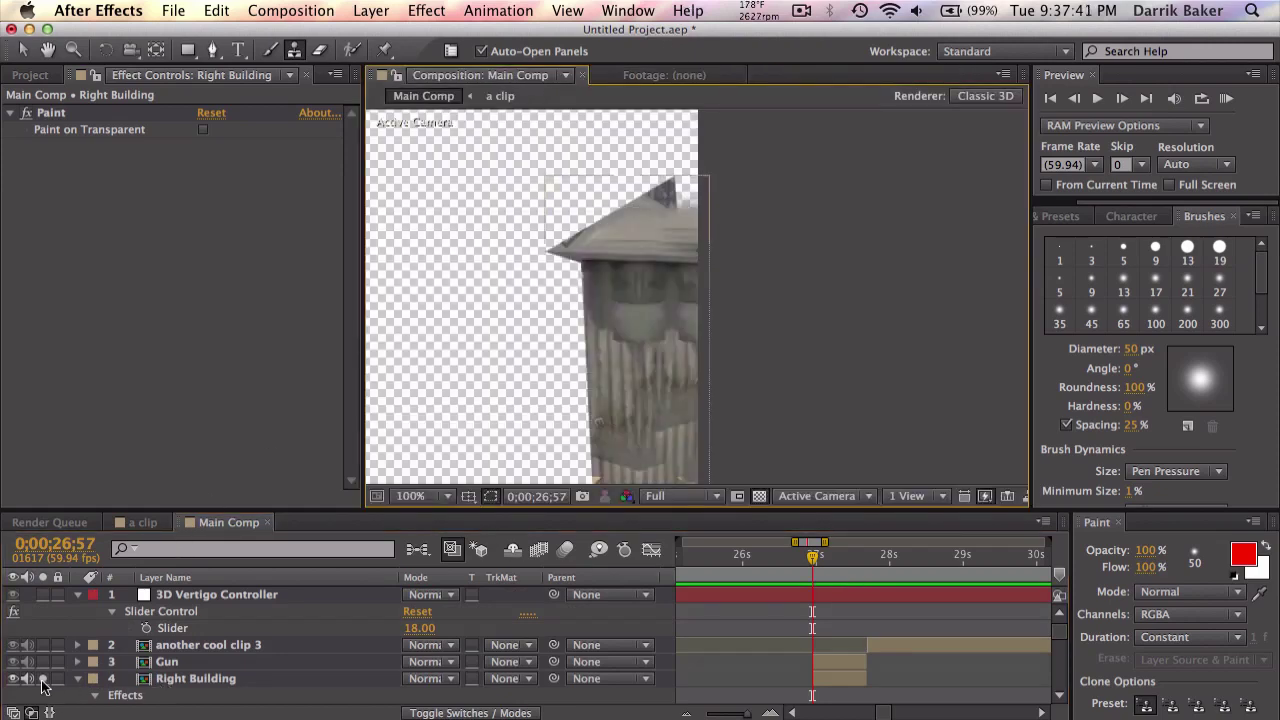
click(42, 680)
click(192, 679)
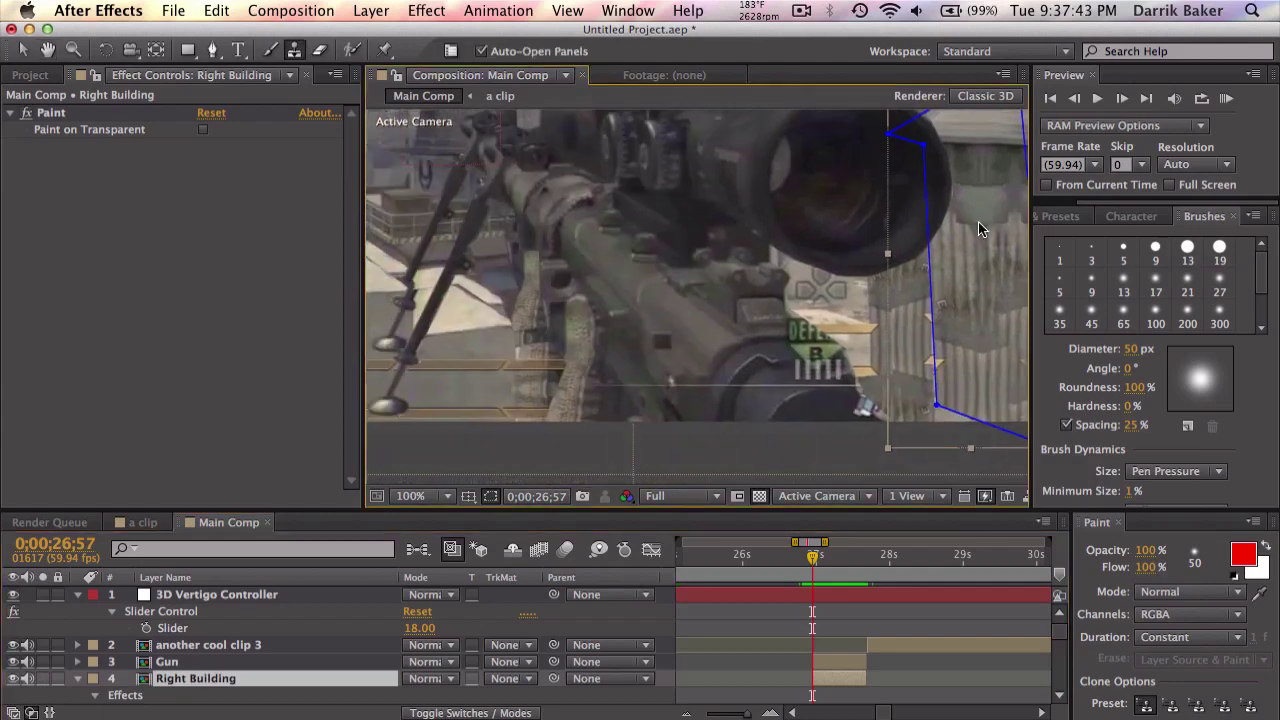
key(comma)
scroll(349, 644, down, 5)
scroll(349, 644, up, 1)
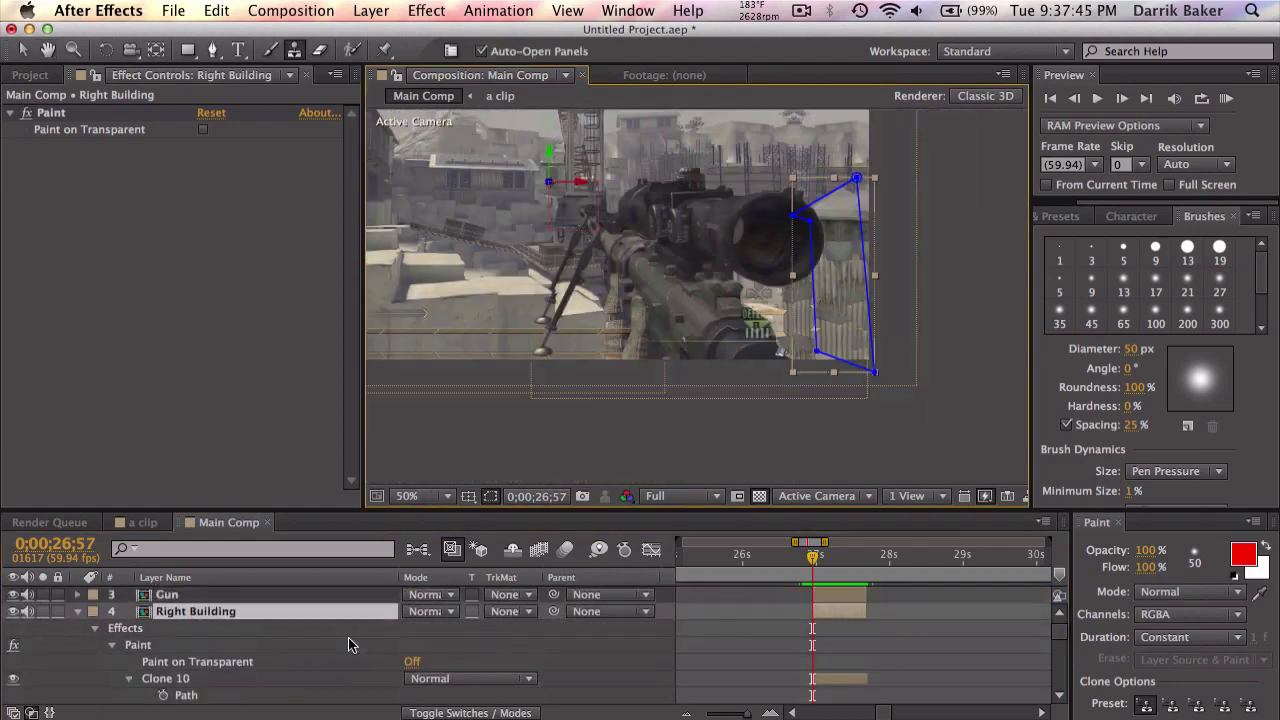
click(77, 611)
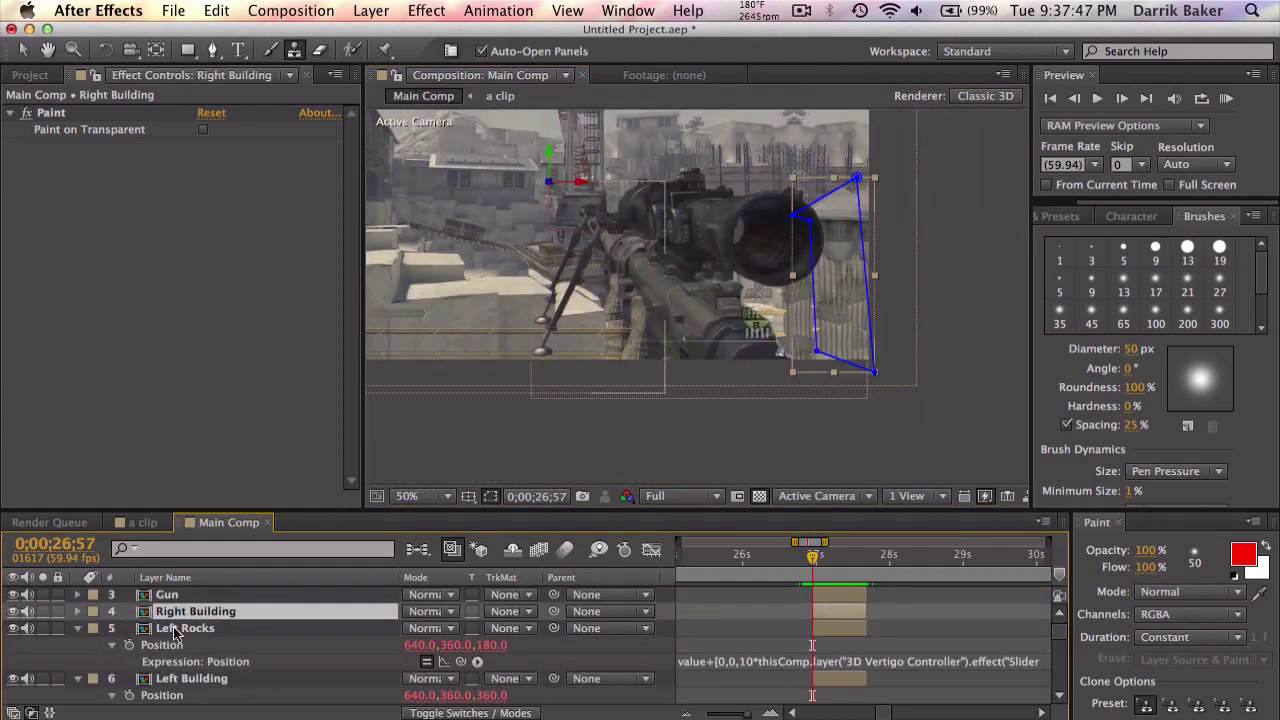
Solo the Left Rocks layer and open it in its own Layer viewer.
click(633, 357)
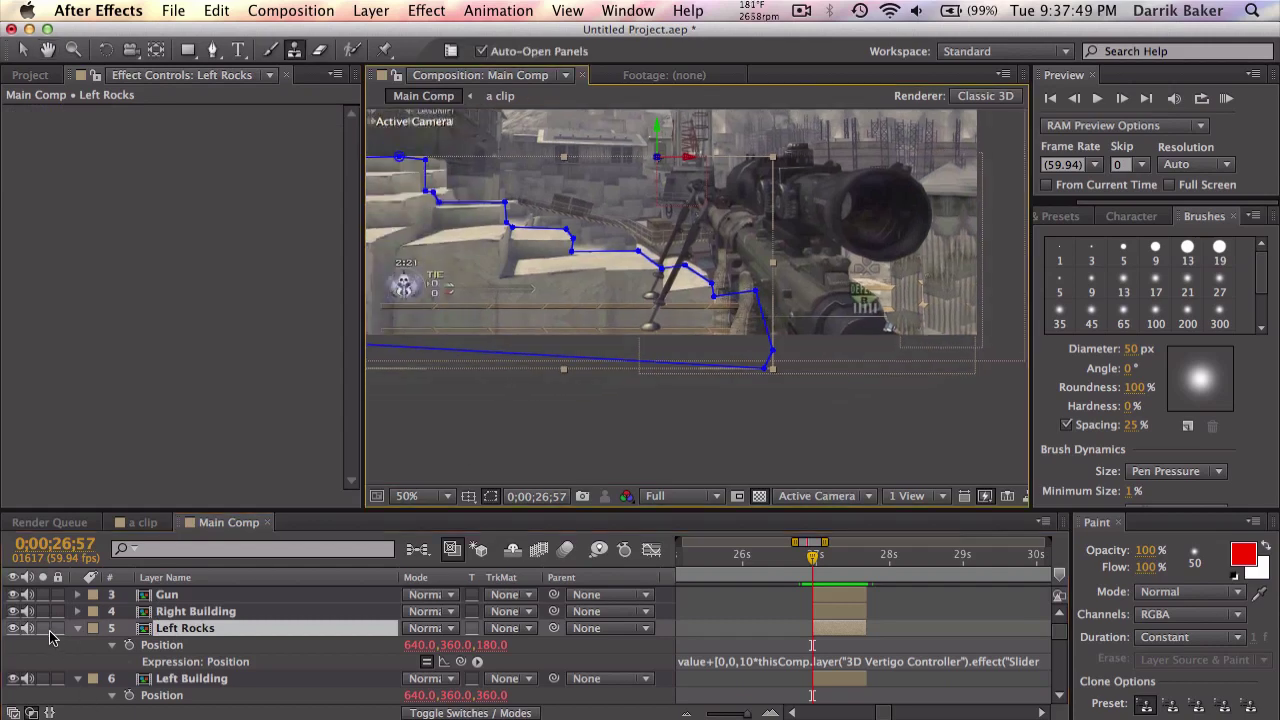
click(43, 629)
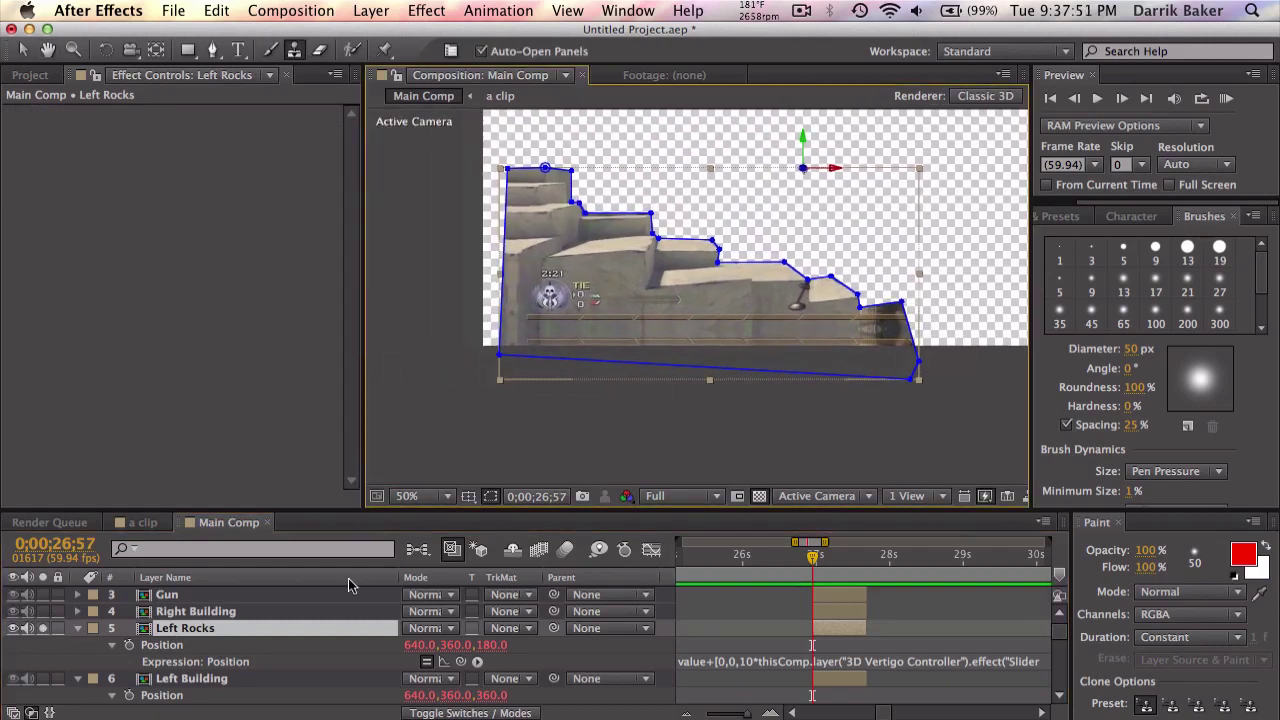
right_click(333, 628)
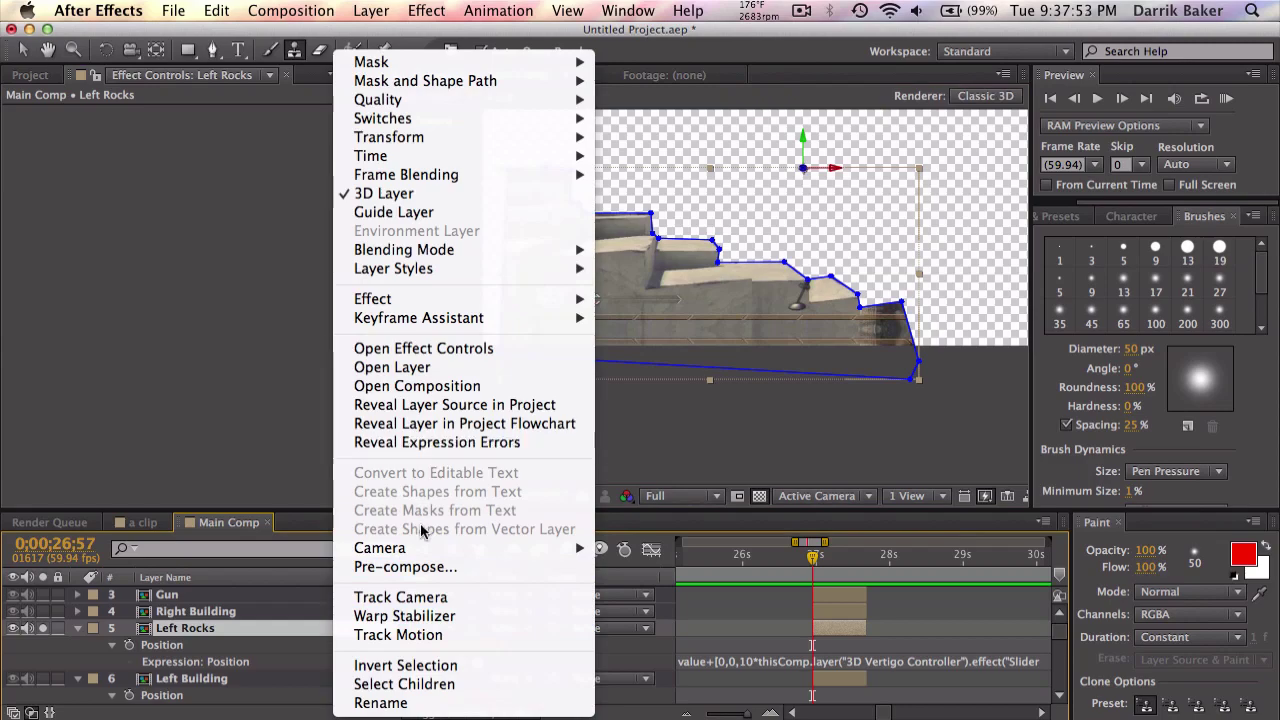
click(426, 369)
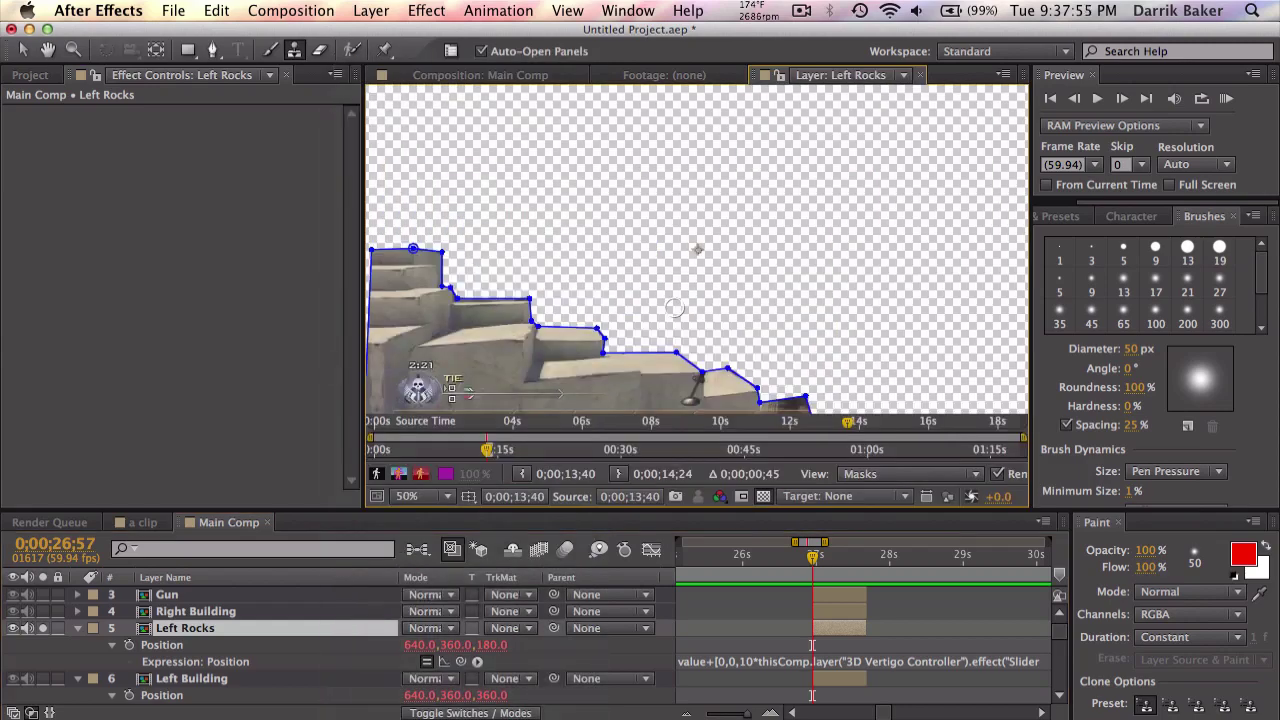
key(space)
drag(675, 307, 624, 151)
scroll(653, 259, up, 2)
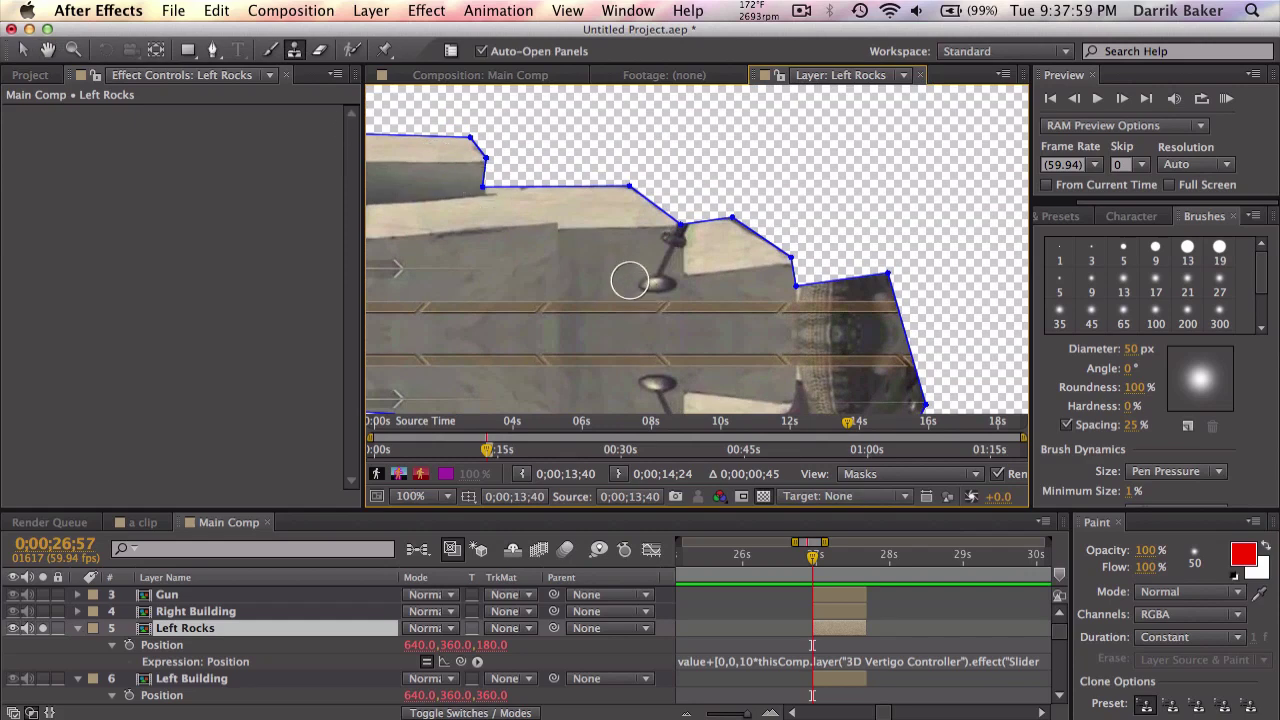
Clone rock texture over the duplicate HUD elements and horizontal stripe, then inspect the layer.
click(650, 281)
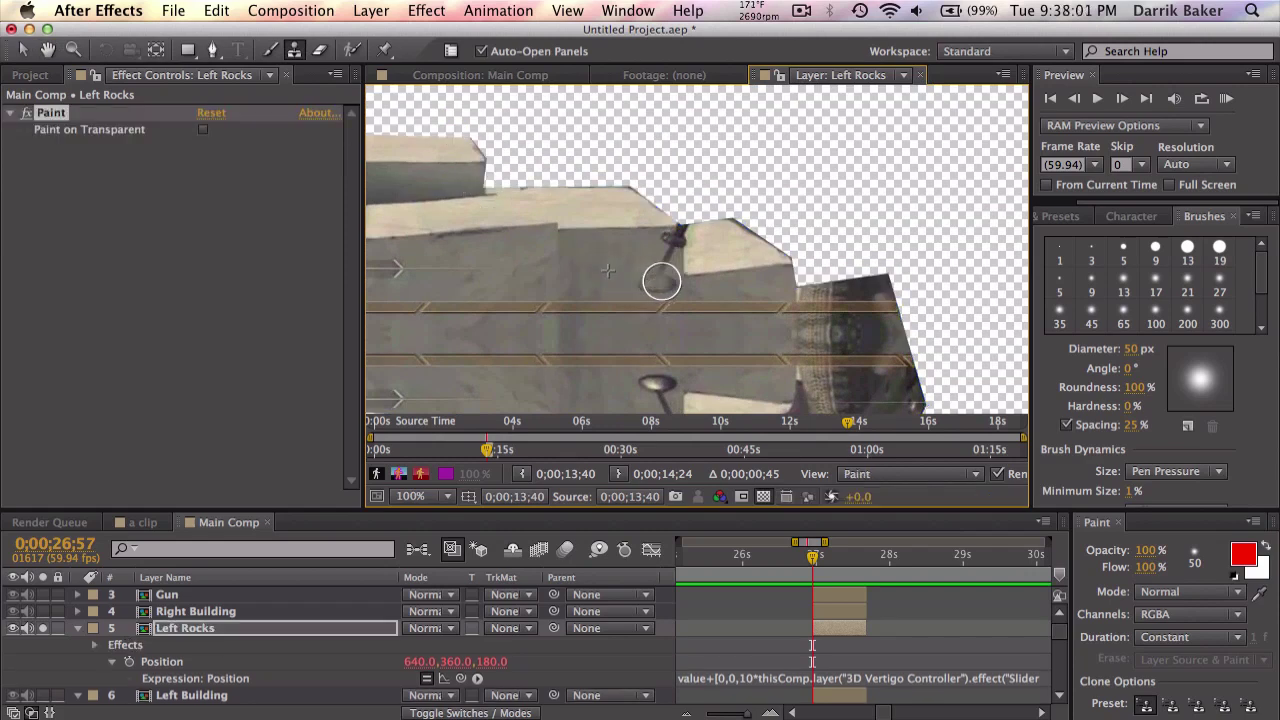
drag(674, 242, 651, 276)
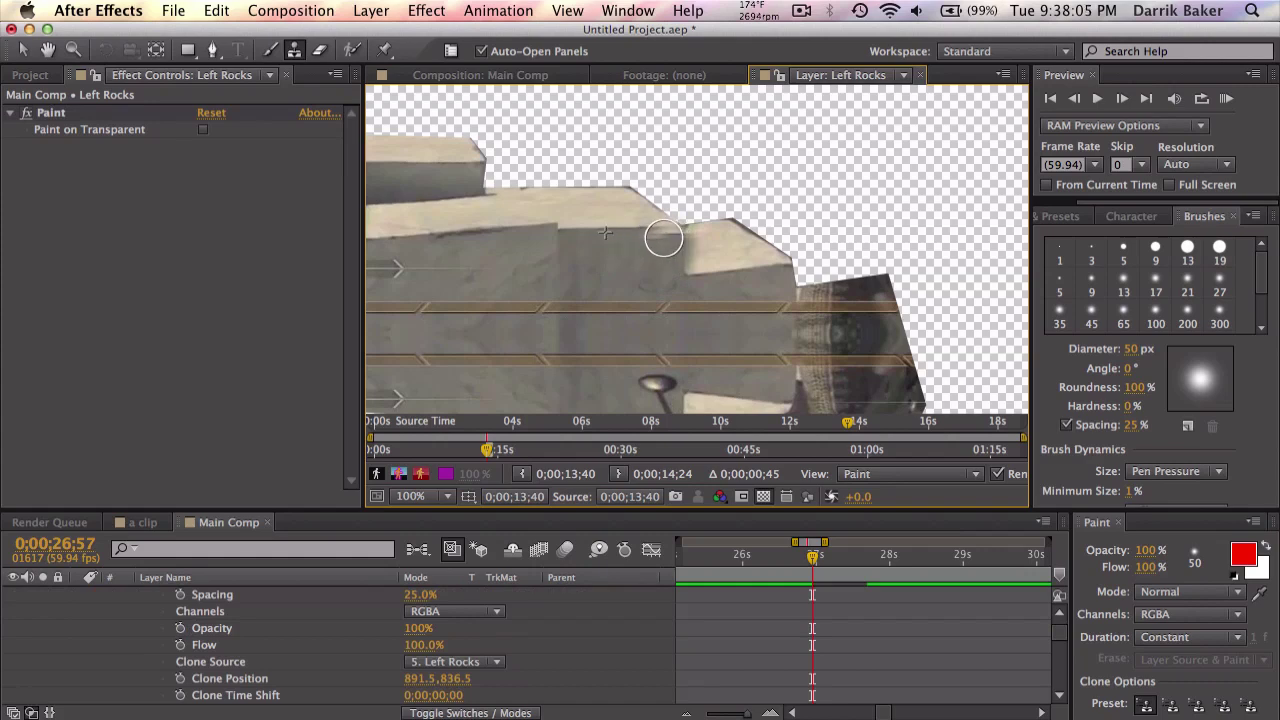
key(space)
mouse_move(680, 314)
mouse_down()
mouse_move(666, 279)
mouse_move(680, 257)
mouse_move(634, 249)
mouse_move(1062, 215)
mouse_move(903, 223)
mouse_up()
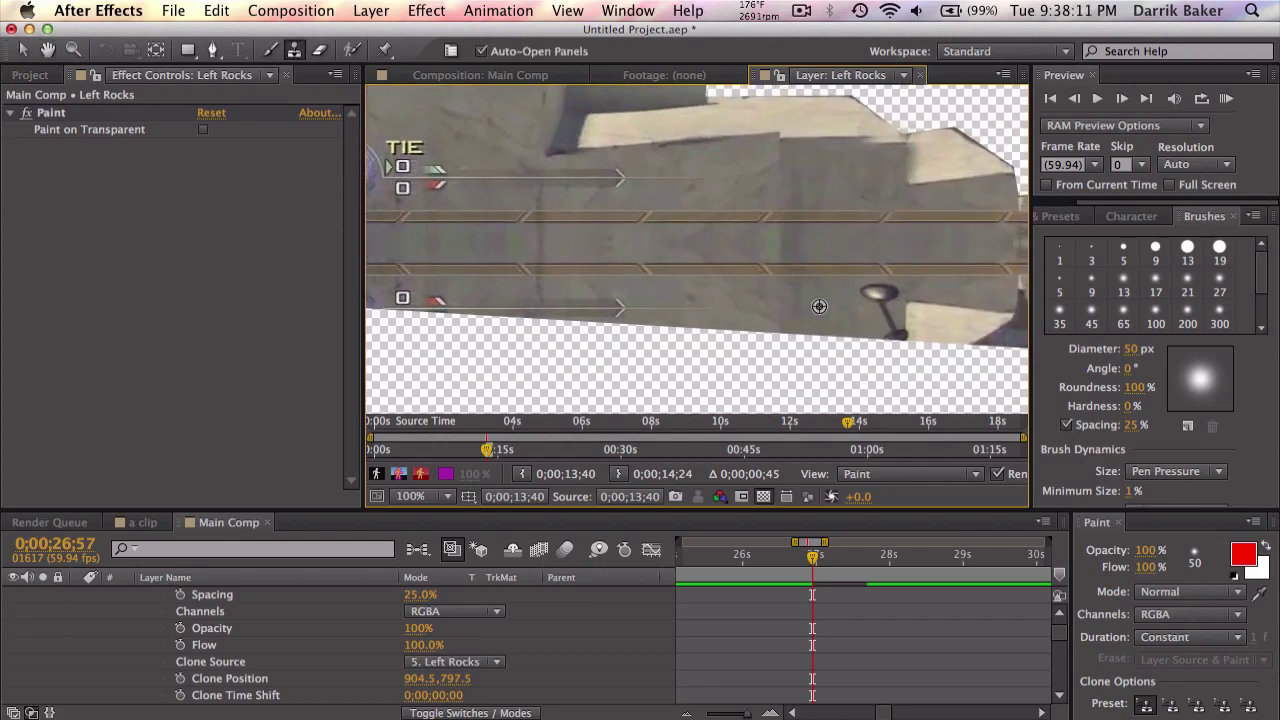
mouse_move(816, 289)
mouse_down()
mouse_move(783, 269)
mouse_move(563, 268)
mouse_move(817, 286)
mouse_up()
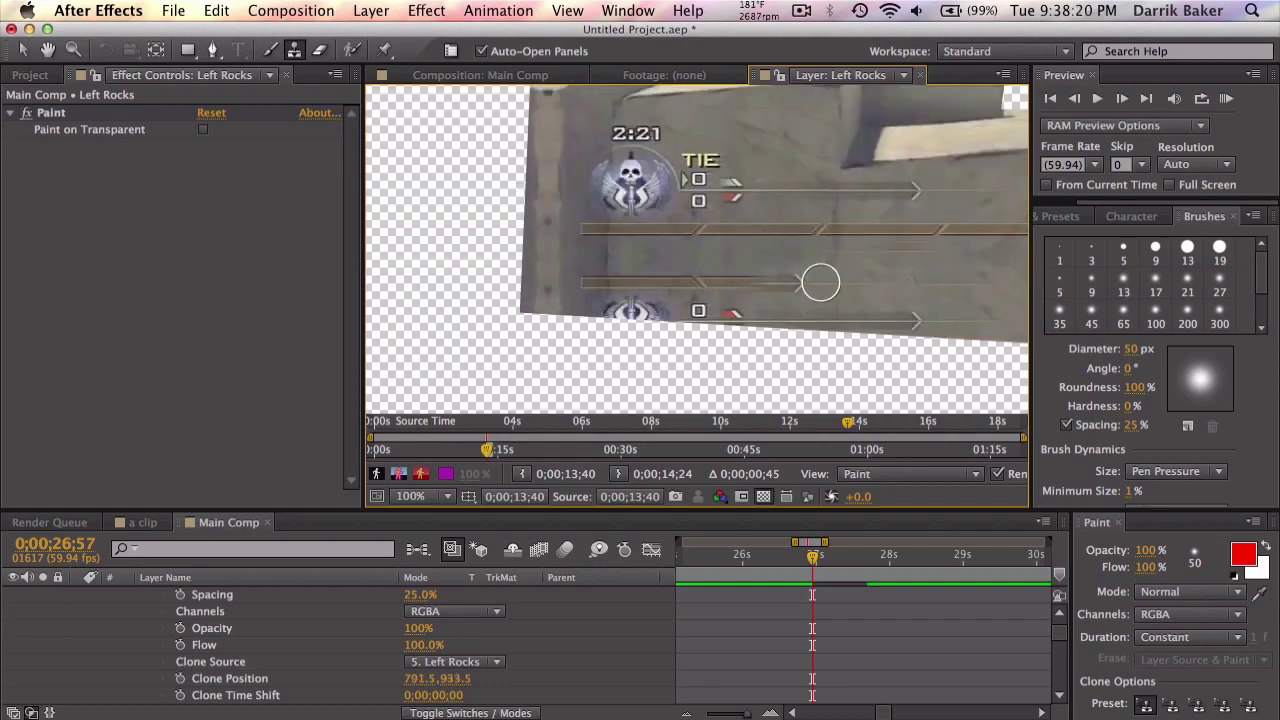
drag(701, 293, 560, 260)
scroll(600, 277, down, 2)
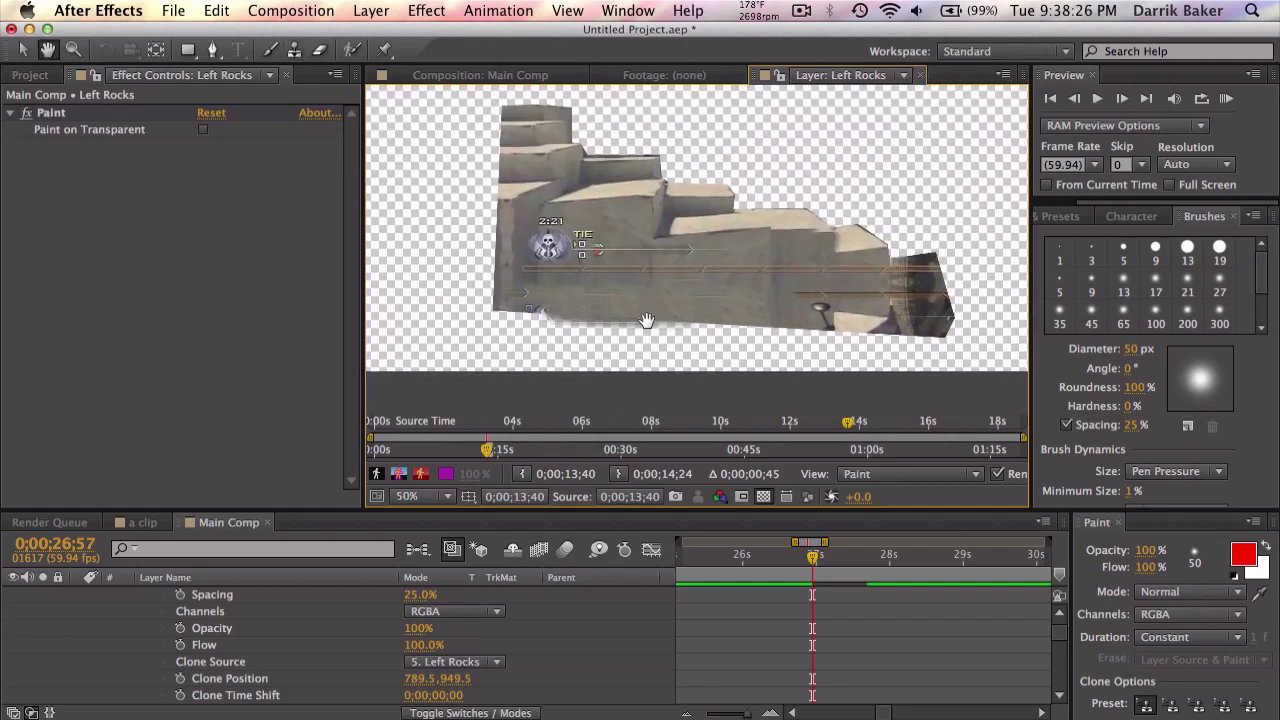
scroll(276, 594, up, 10)
scroll(276, 594, down, 1)
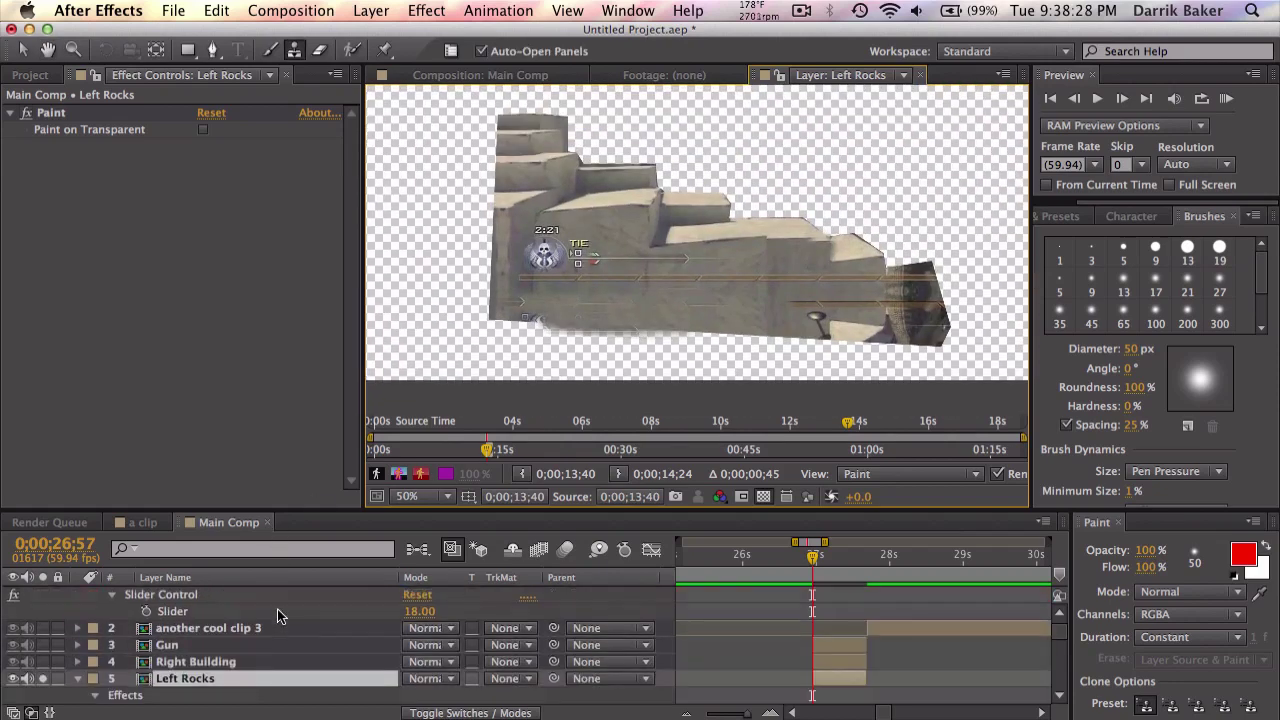
In Main Comp, drag Left Rocks' Mask 1 bottom-left, bottom-right and top-left corners outward.
key(m)
click(920, 75)
click(505, 76)
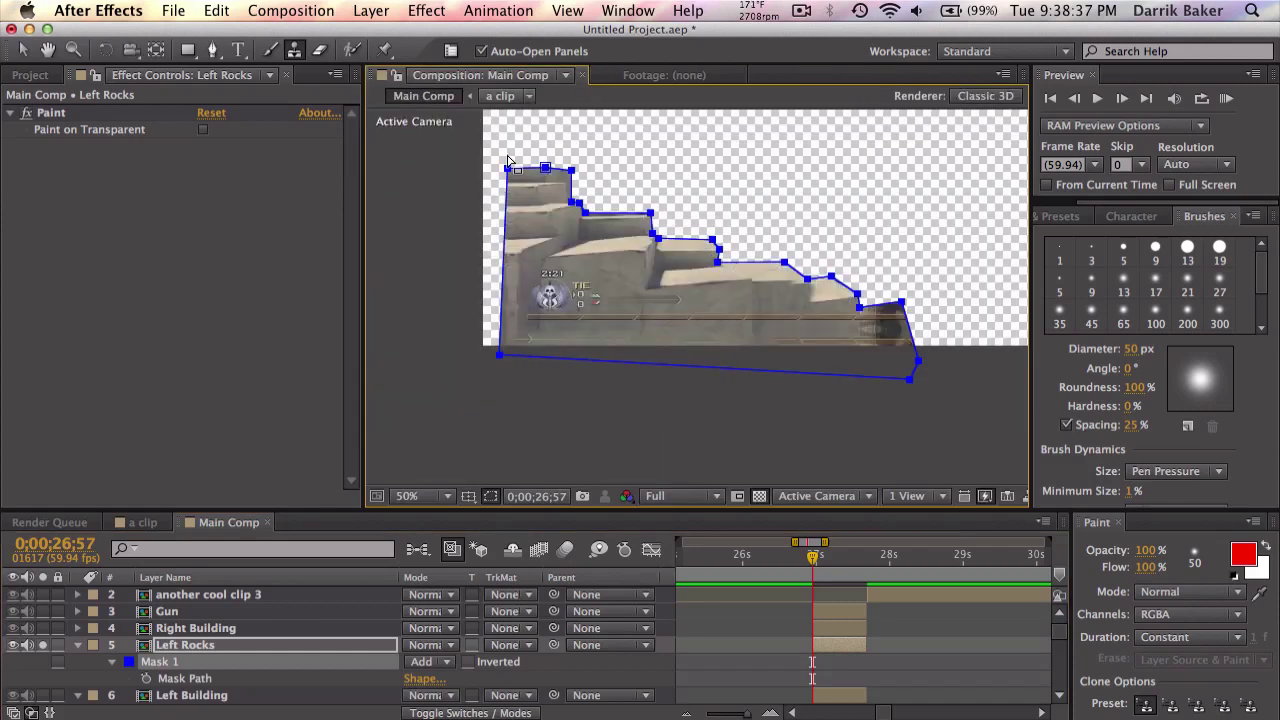
click(19, 52)
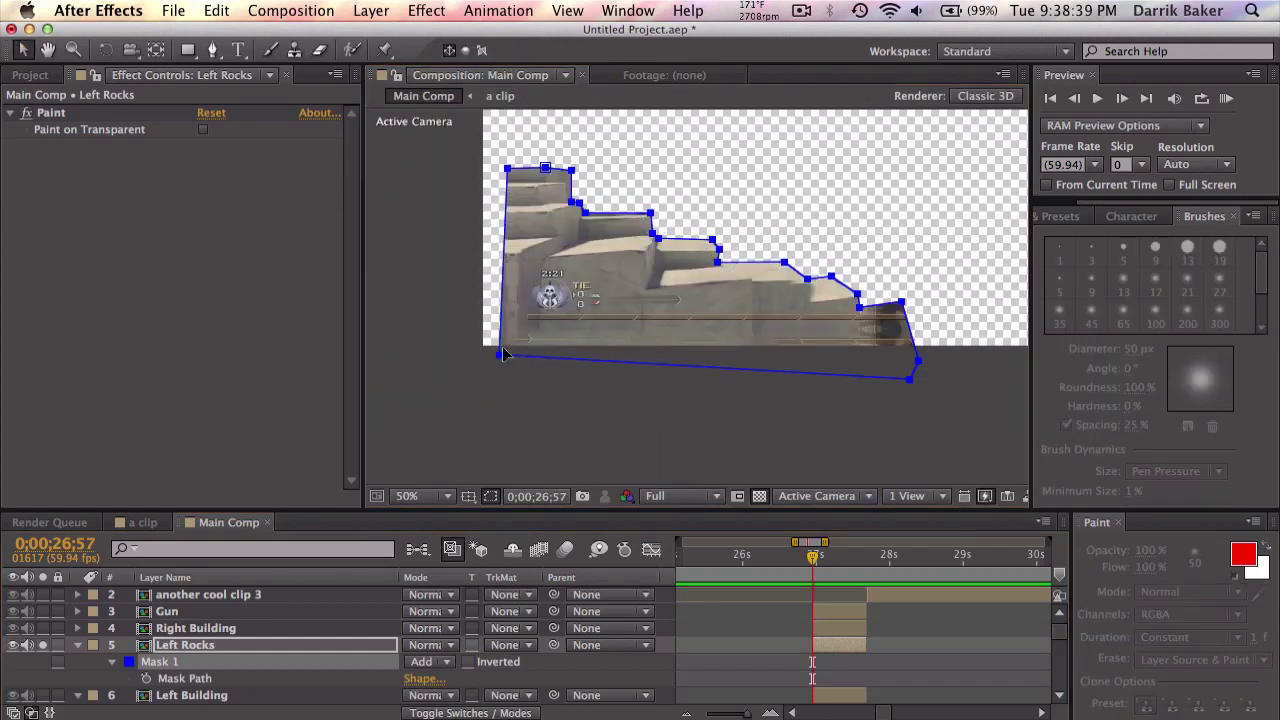
drag(500, 354, 481, 467)
key(cmd+z)
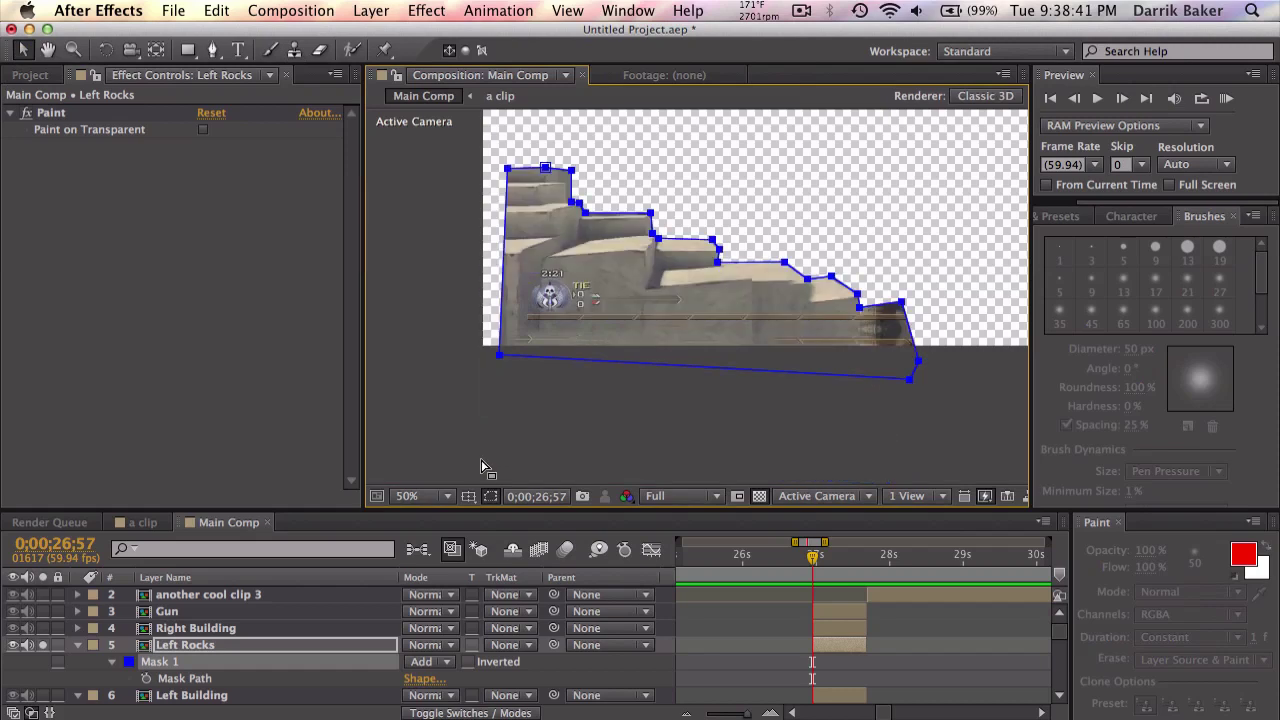
drag(498, 355, 466, 456)
drag(903, 383, 936, 456)
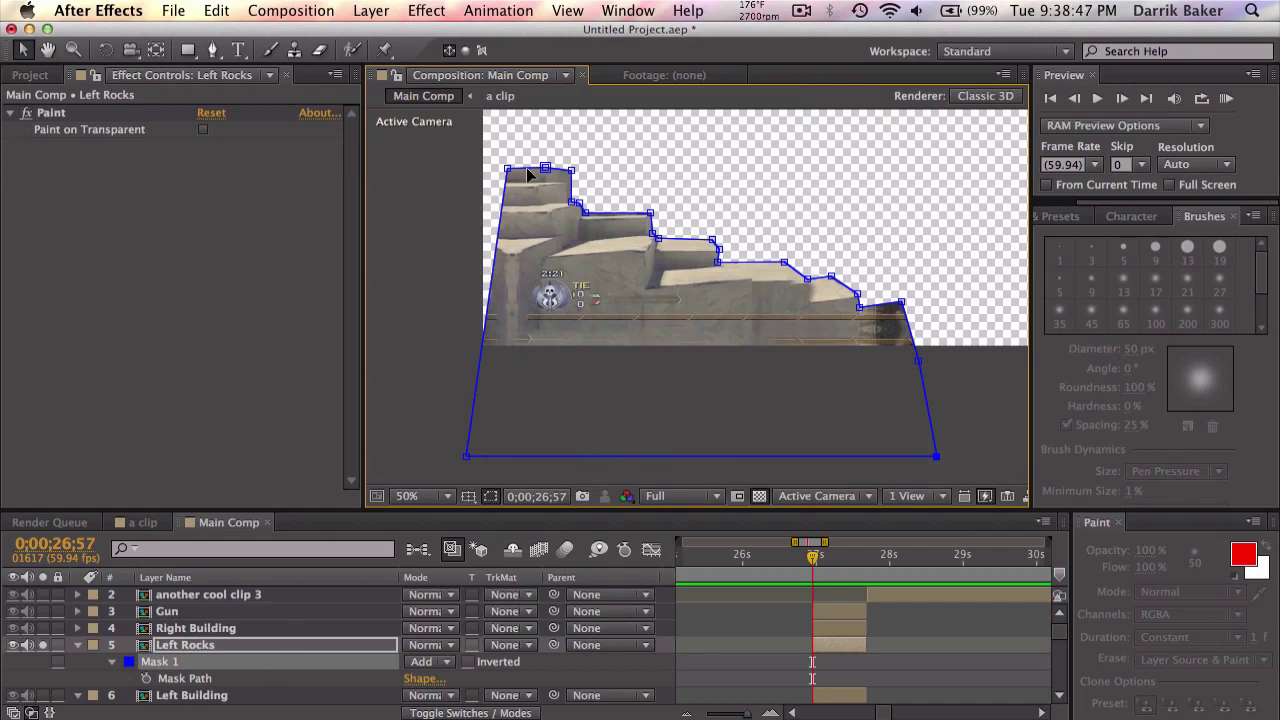
drag(507, 169, 409, 168)
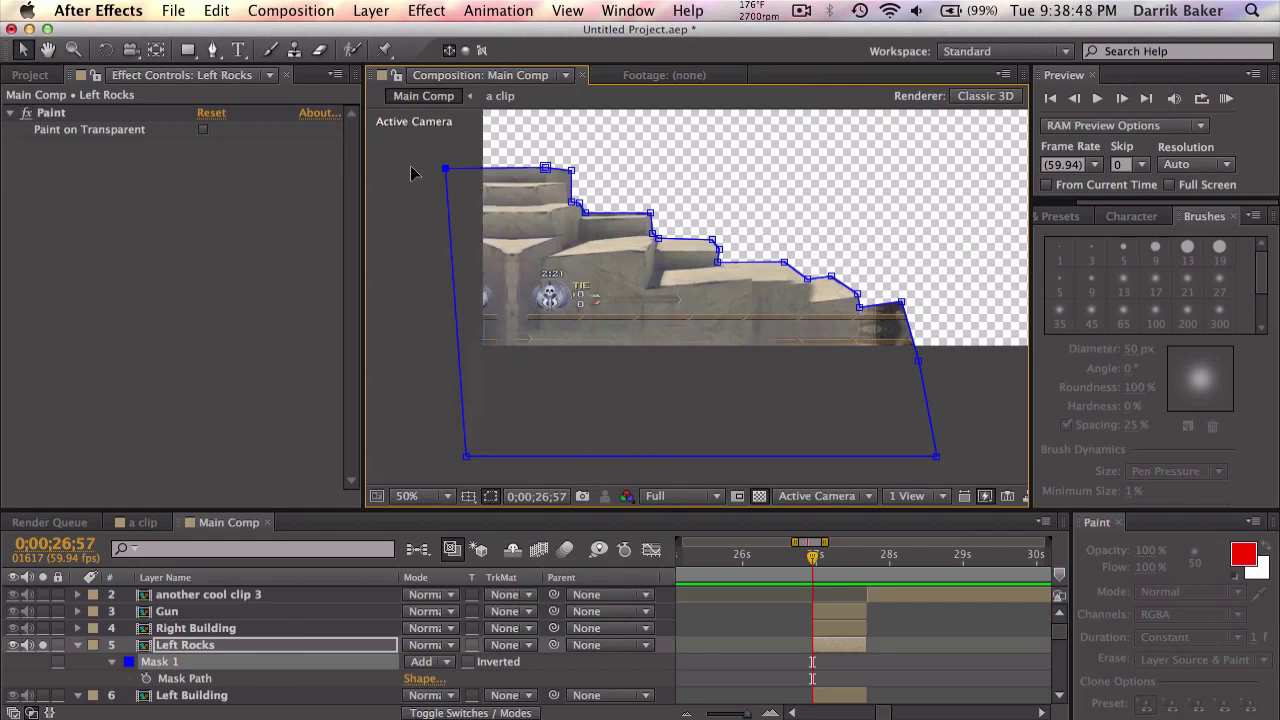
right_click(302, 644)
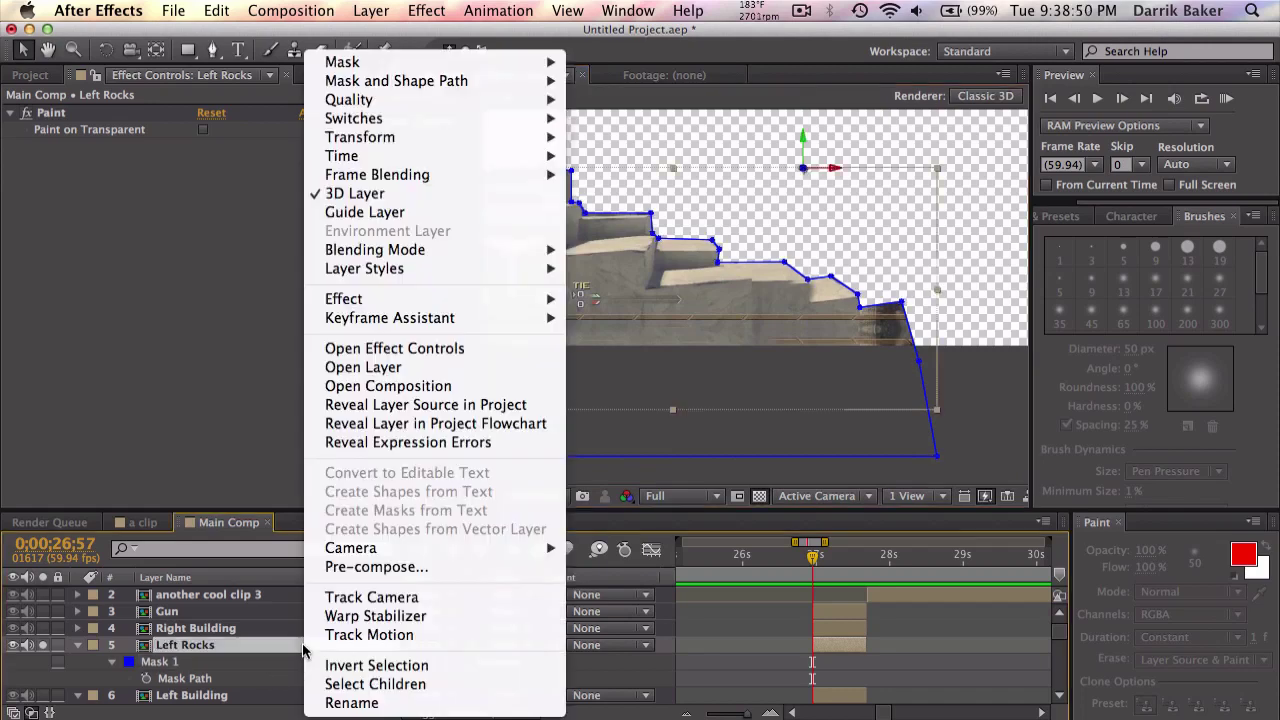
In the Left Rocks Layer viewer, clone over the lower-middle, upper-left and lower-left skull icons.
click(400, 368)
drag(601, 333, 623, 299)
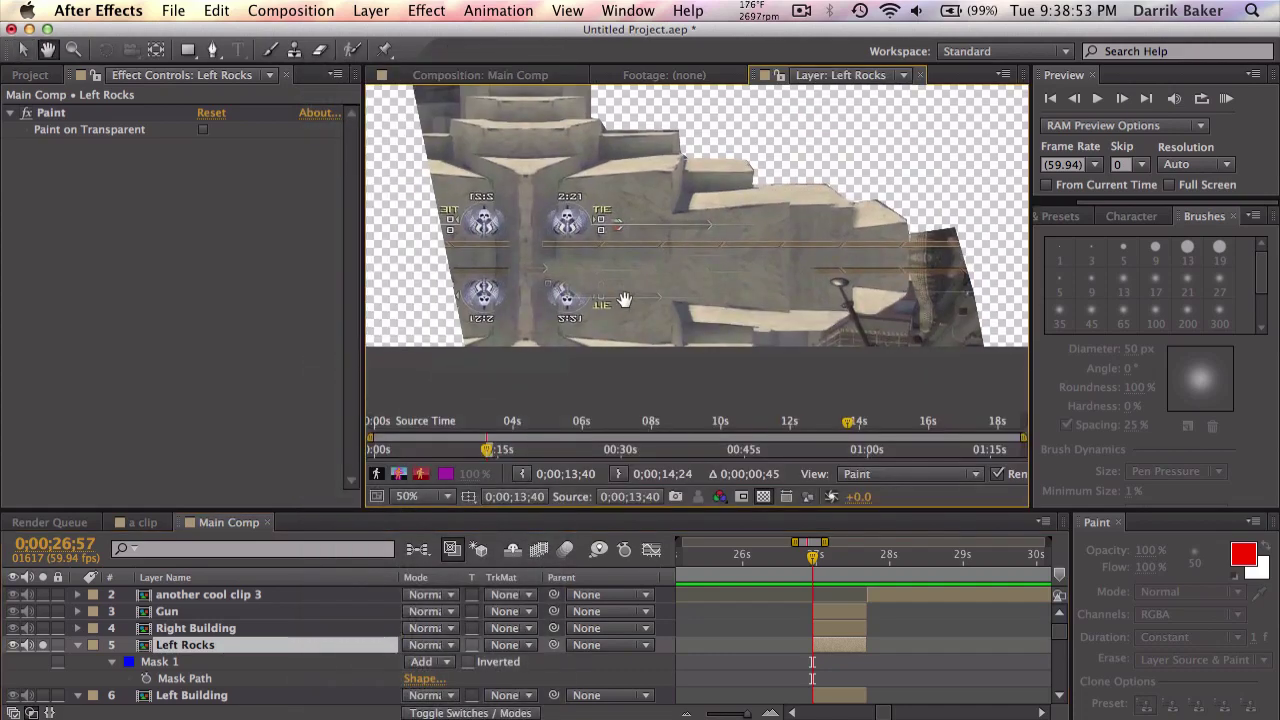
click(294, 50)
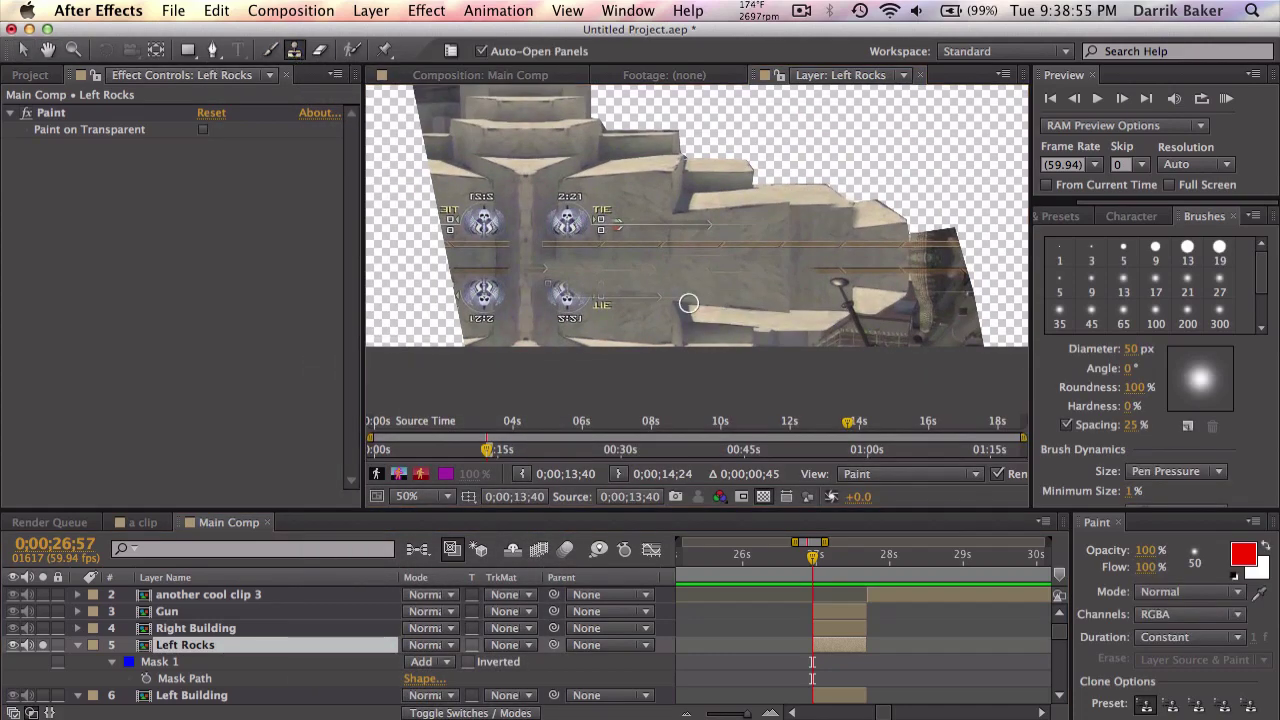
mouse_move(651, 294)
mouse_down()
mouse_move(560, 293)
mouse_move(585, 305)
mouse_move(578, 290)
mouse_up()
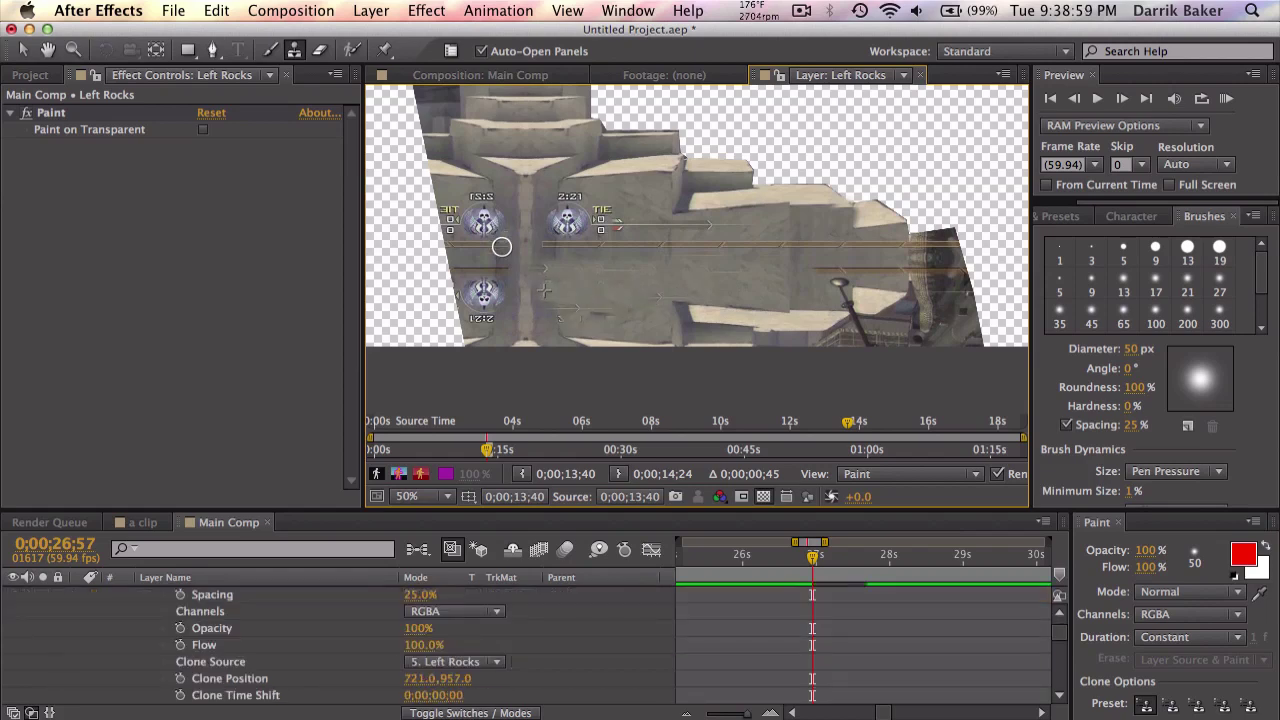
mouse_move(501, 246)
mouse_down()
mouse_move(478, 262)
mouse_move(461, 222)
mouse_up()
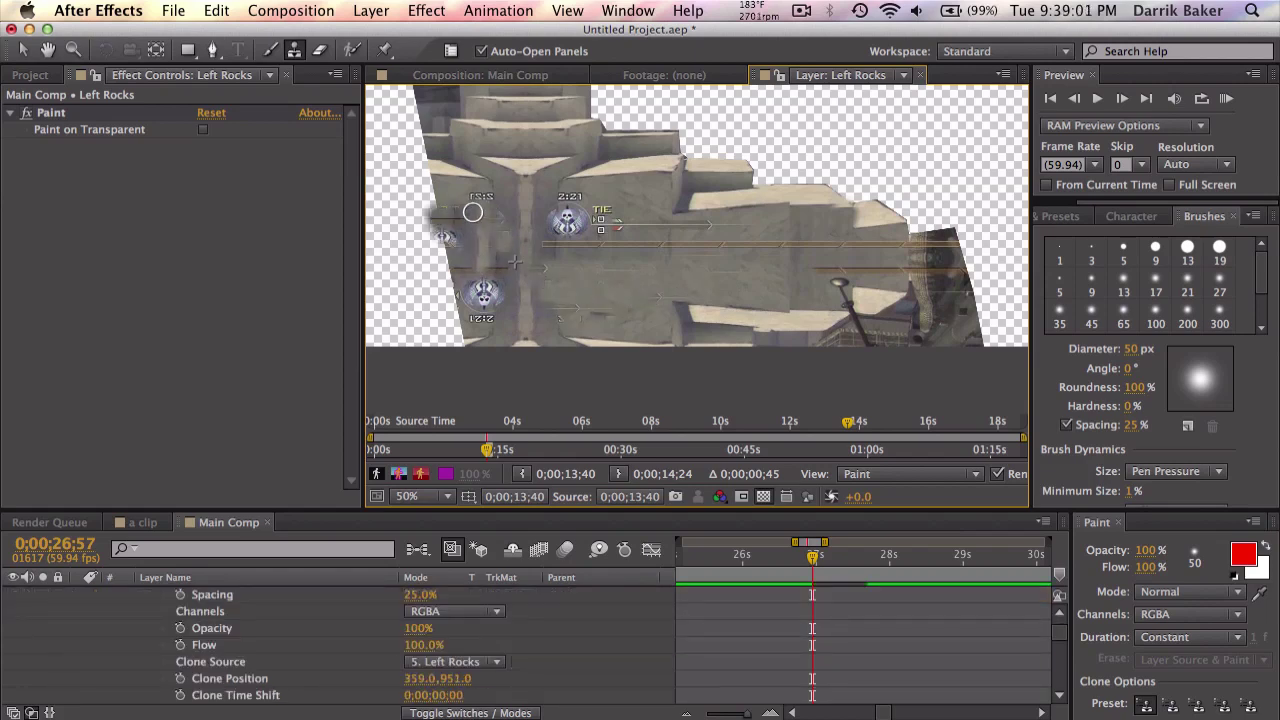
drag(487, 292, 470, 266)
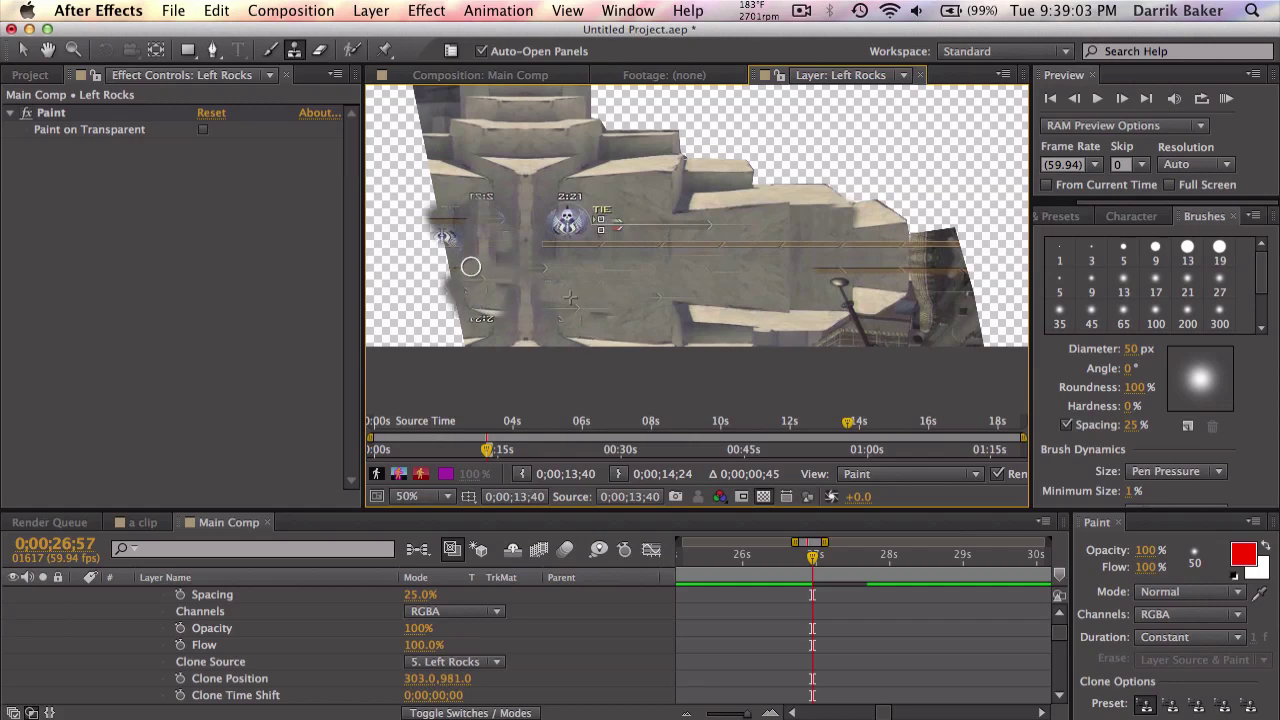
alt+click(483, 217)
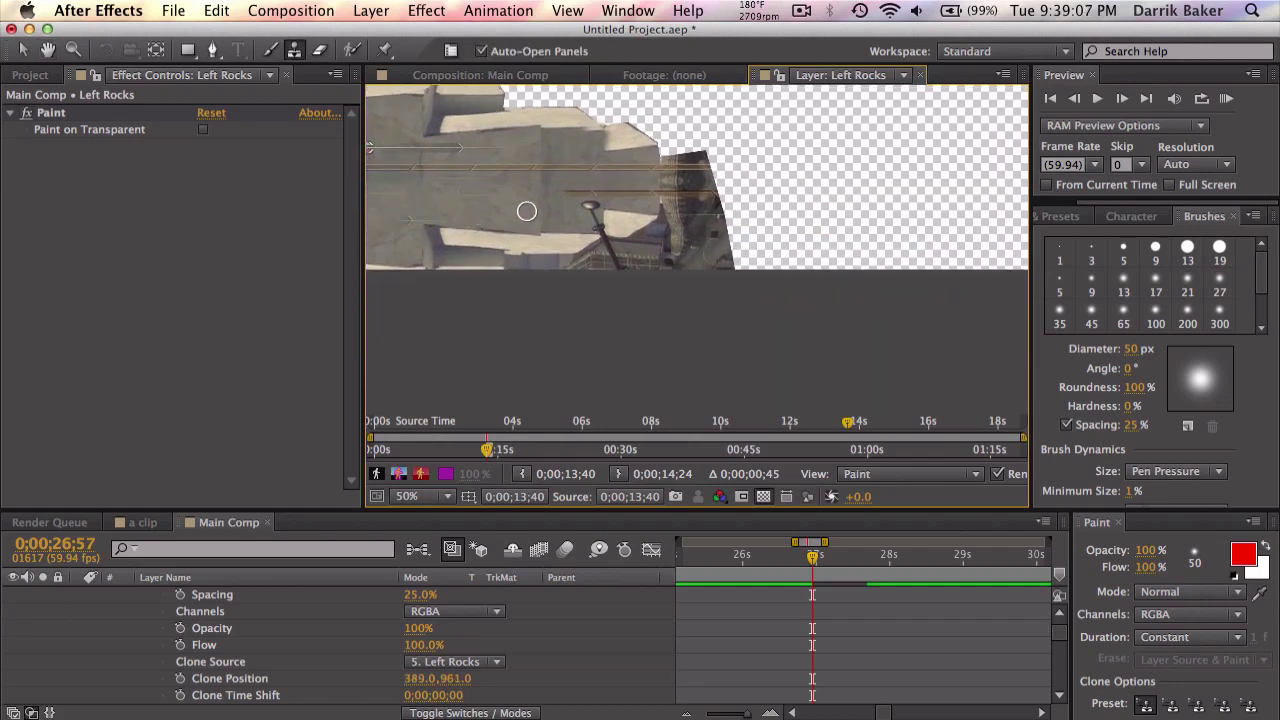
alt+click(614, 187)
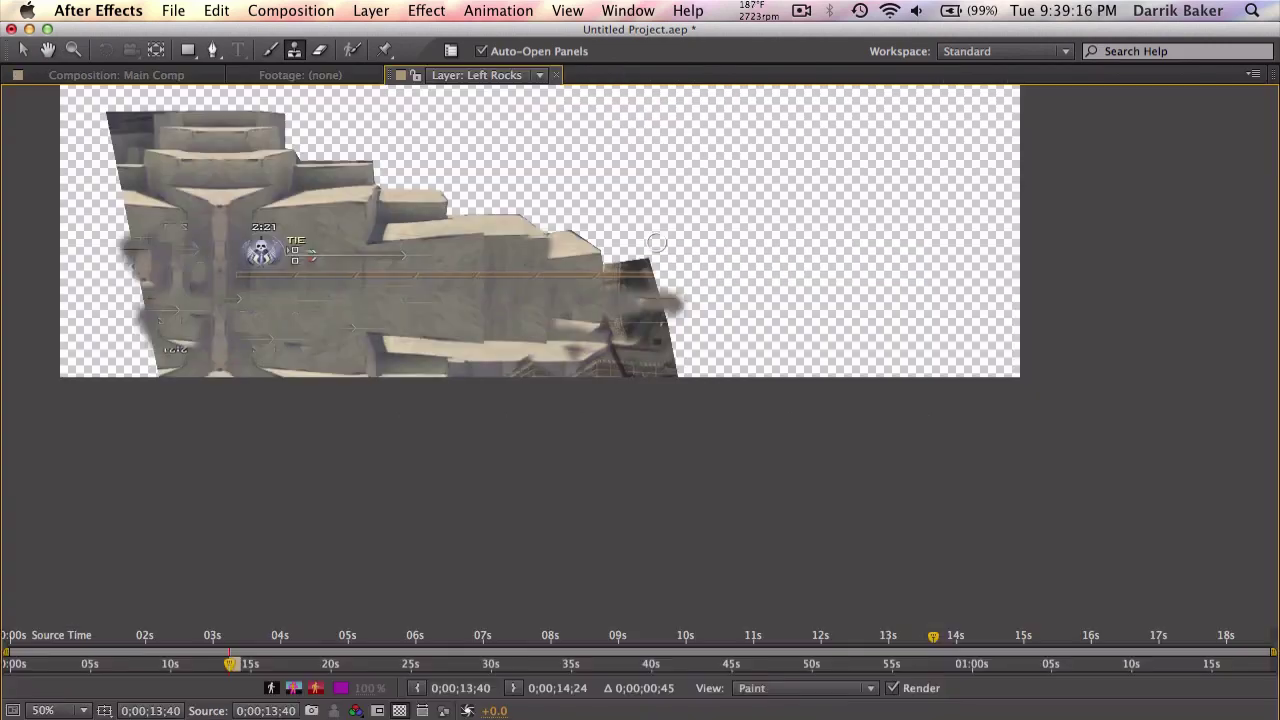
scroll(577, 267, up, 2)
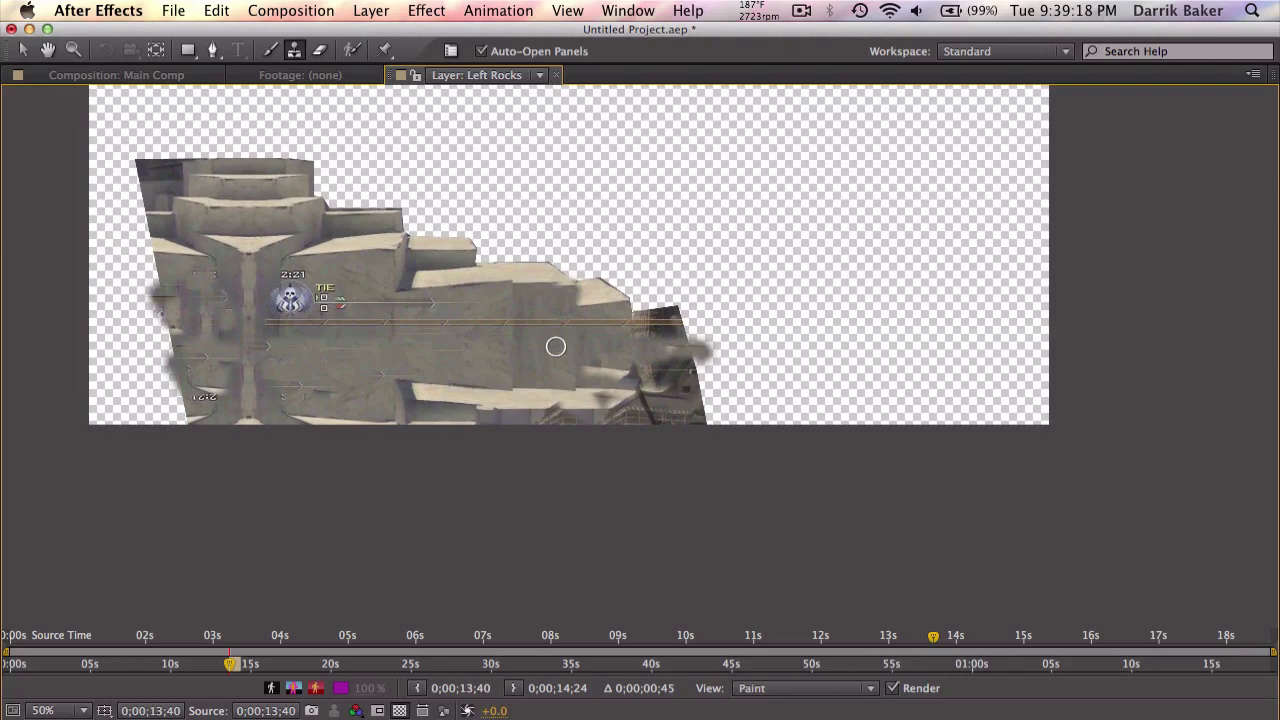
Select Left Building and drag its mask's top-left, left and lower points out leftward.
key(grave)
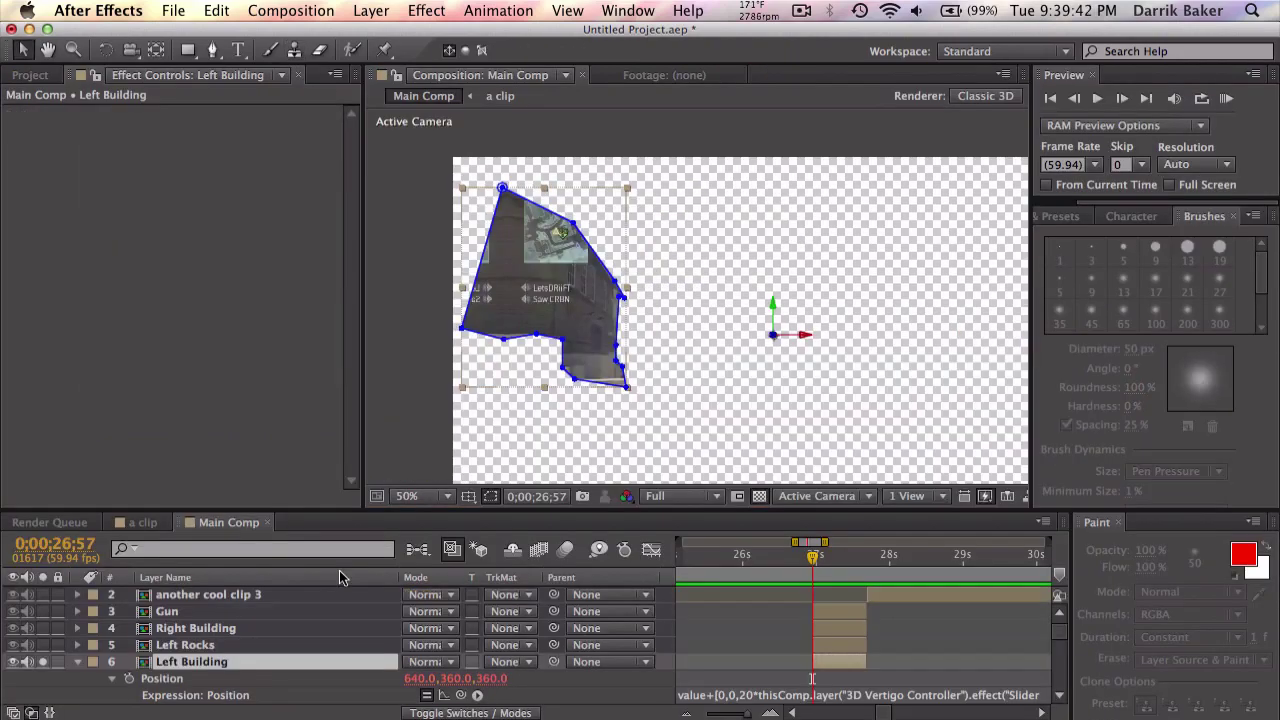
click(310, 645)
click(297, 662)
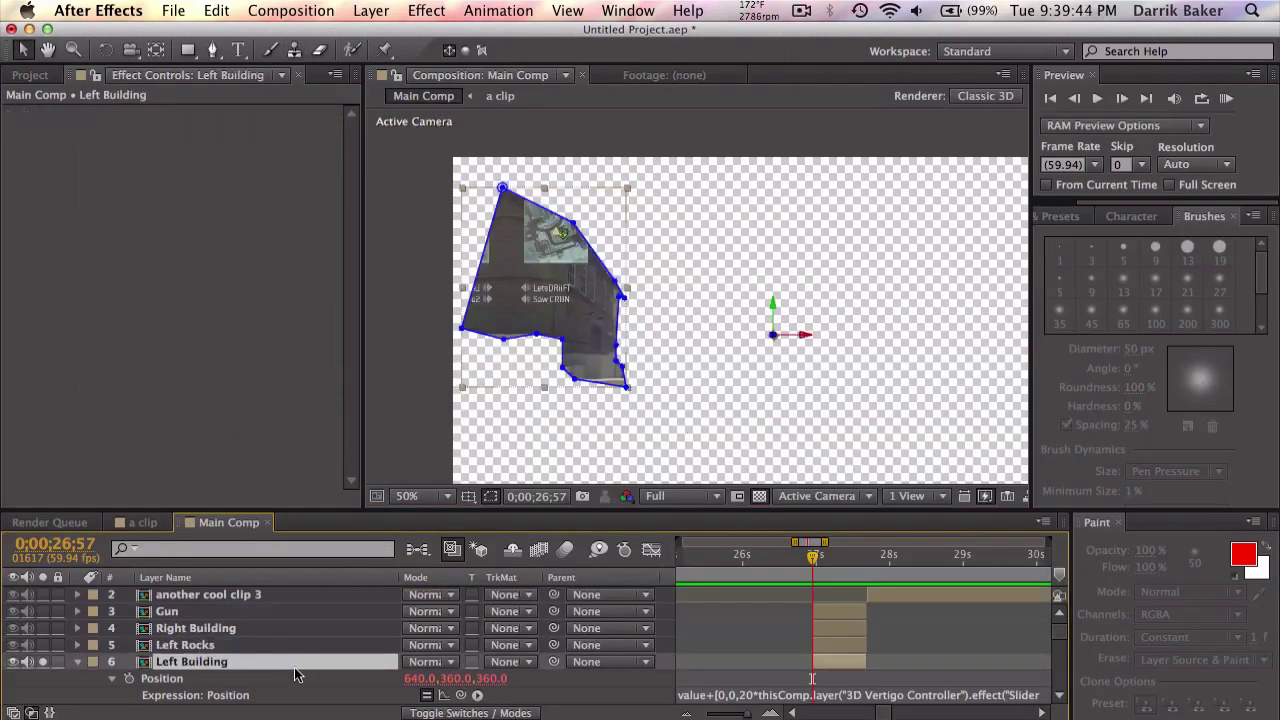
mouse_move(506, 194)
mouse_down()
mouse_move(466, 160)
mouse_move(355, 178)
mouse_move(398, 118)
mouse_move(508, 188)
mouse_up()
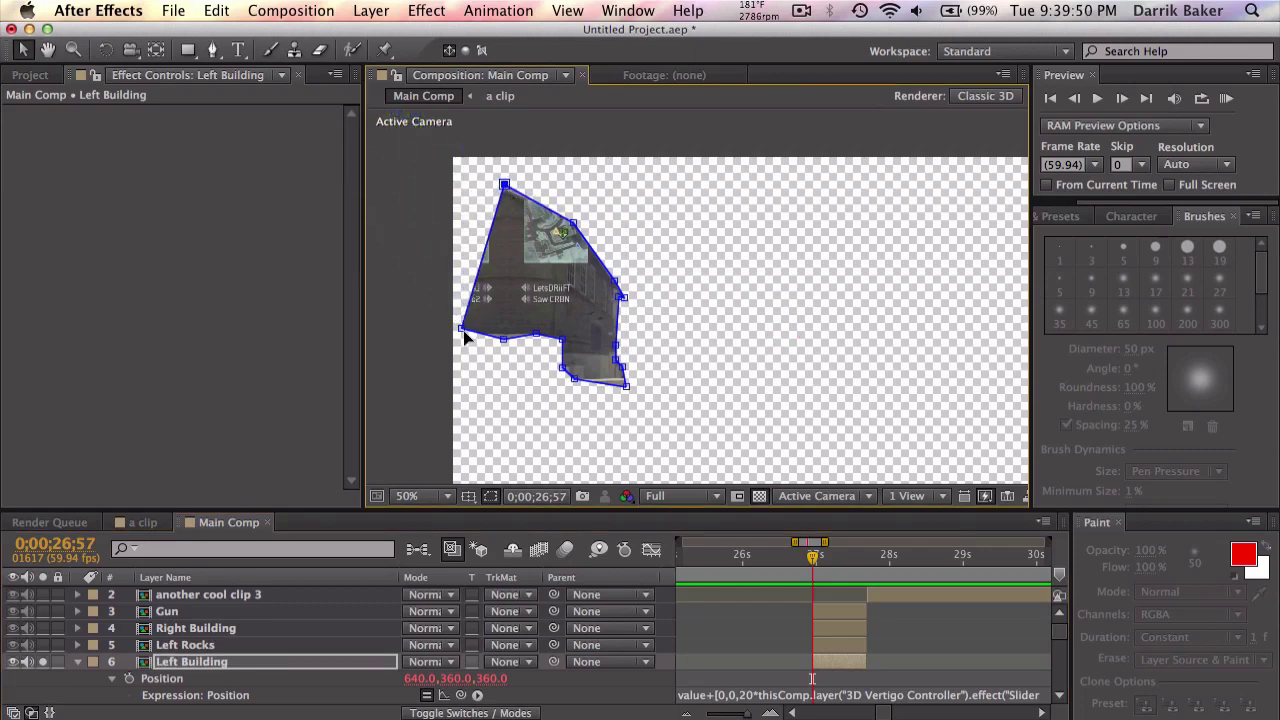
drag(462, 329, 333, 272)
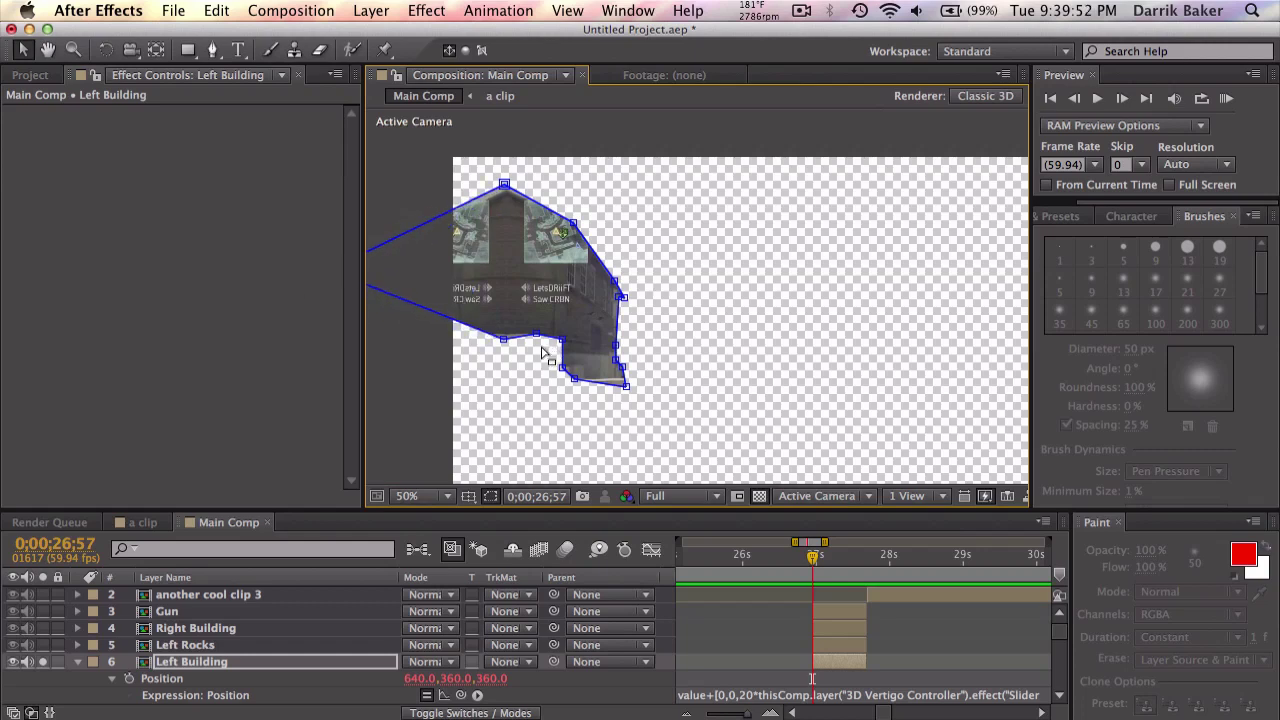
drag(507, 343, 391, 349)
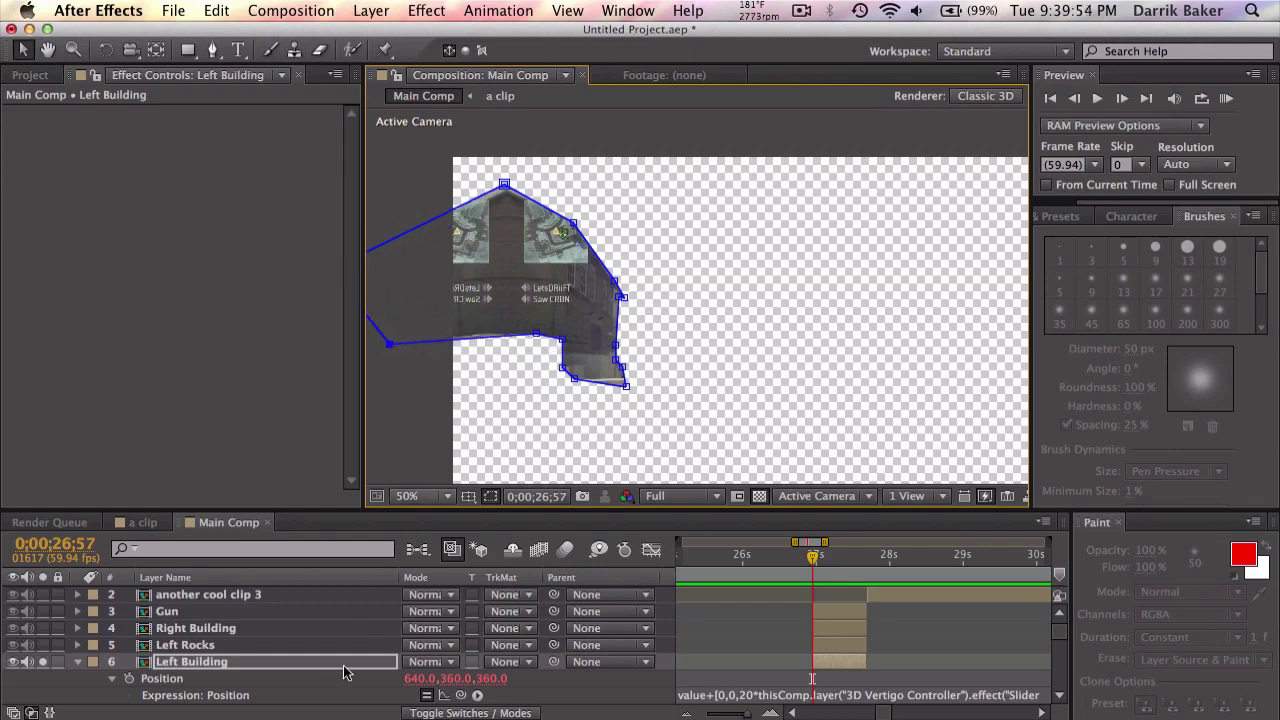
right_click(308, 663)
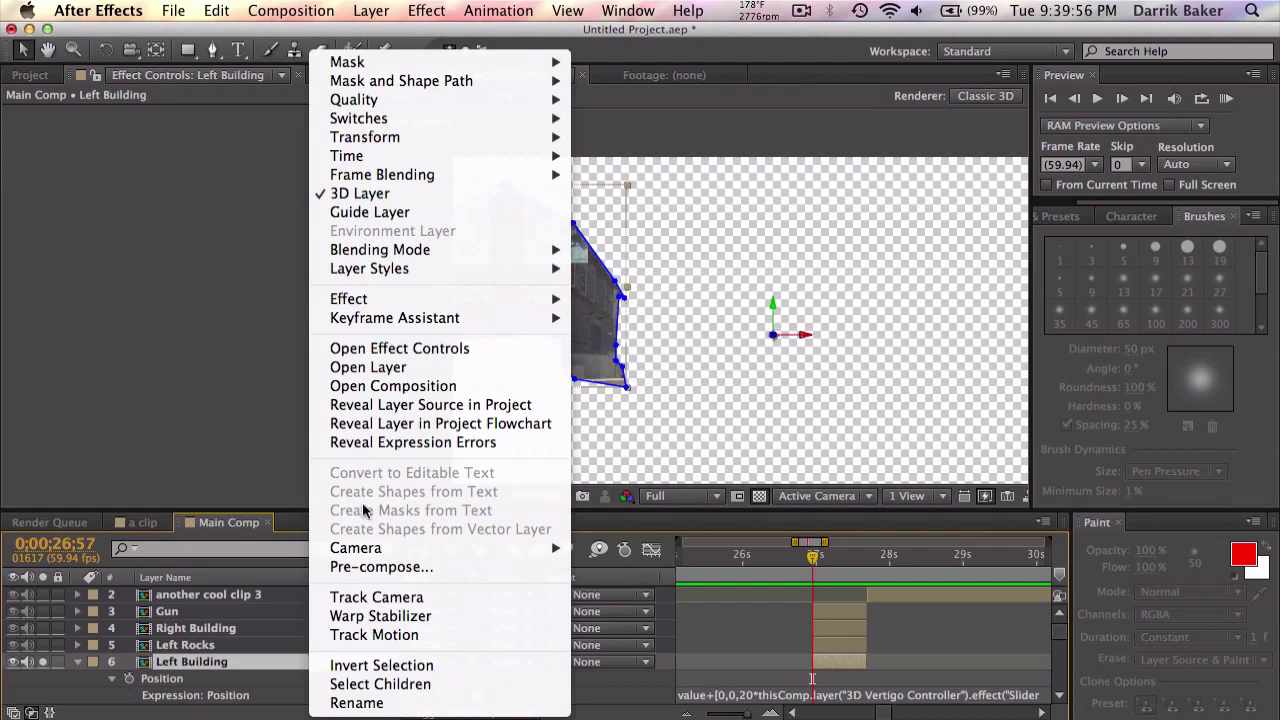
Open Left Building at 100% and clone building texture over the mirrored LetsDRiiFT text.
click(383, 369)
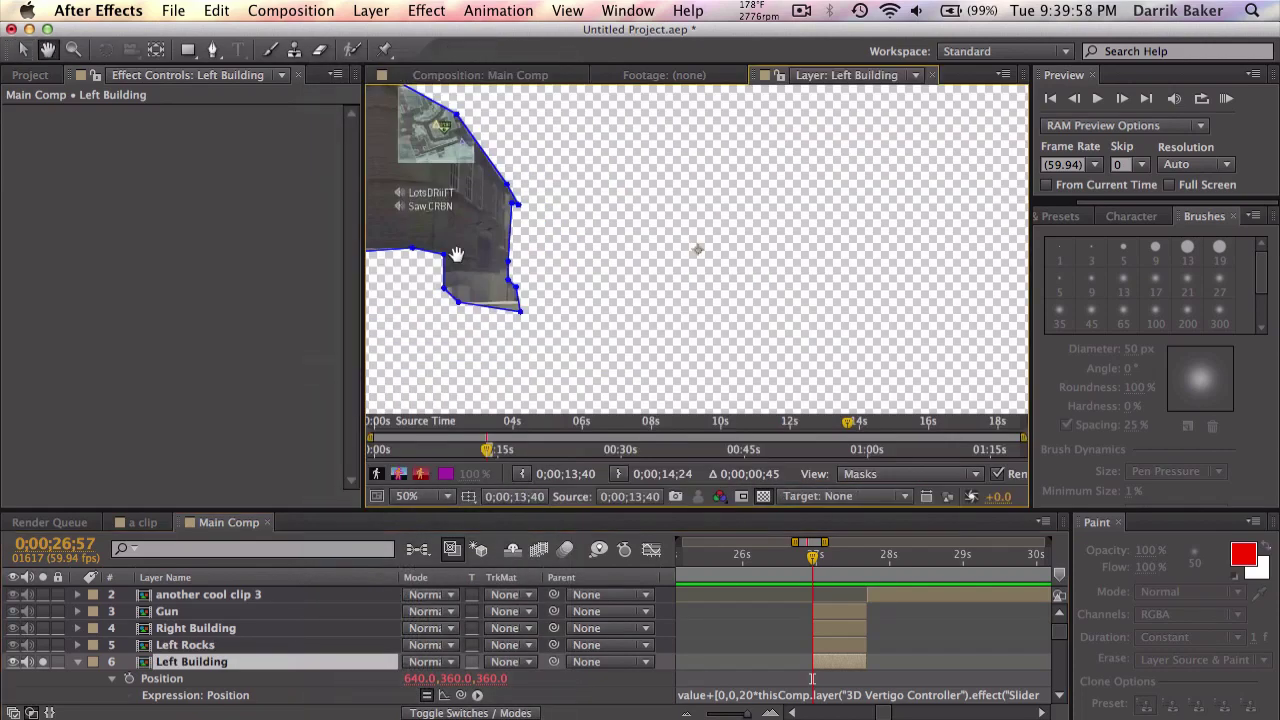
key(period)
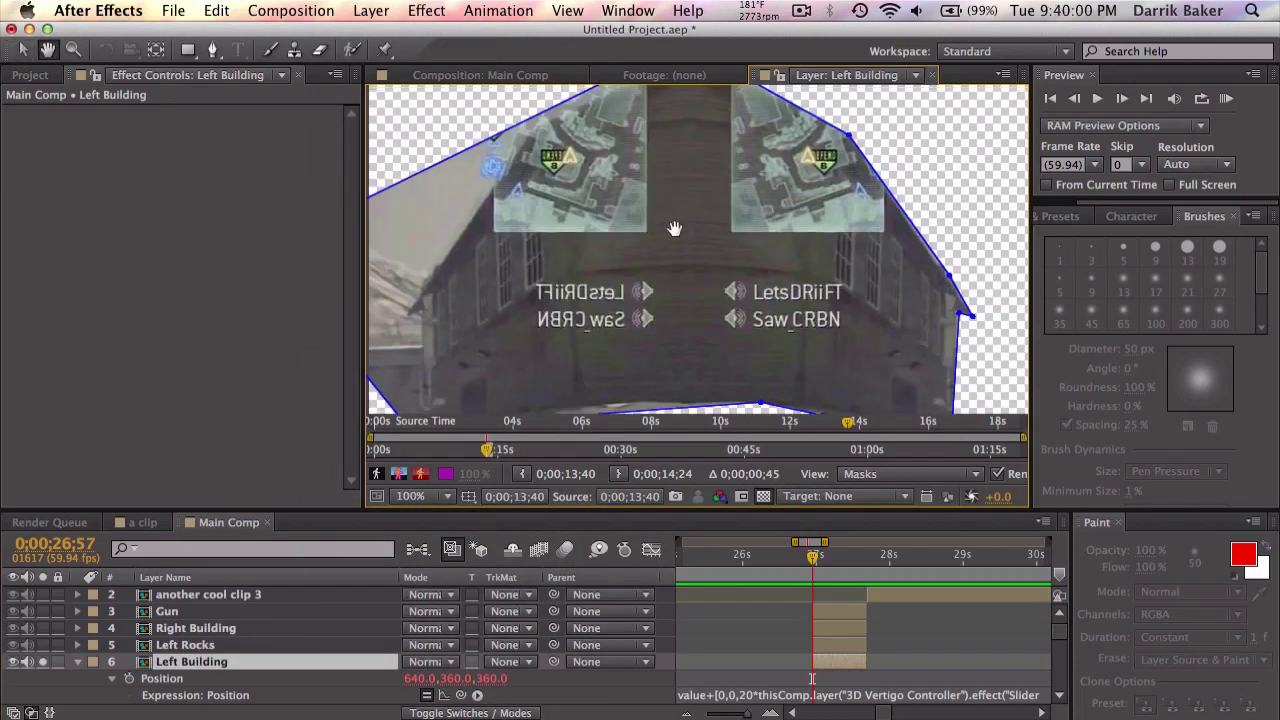
scroll(687, 280, up, 2)
click(295, 54)
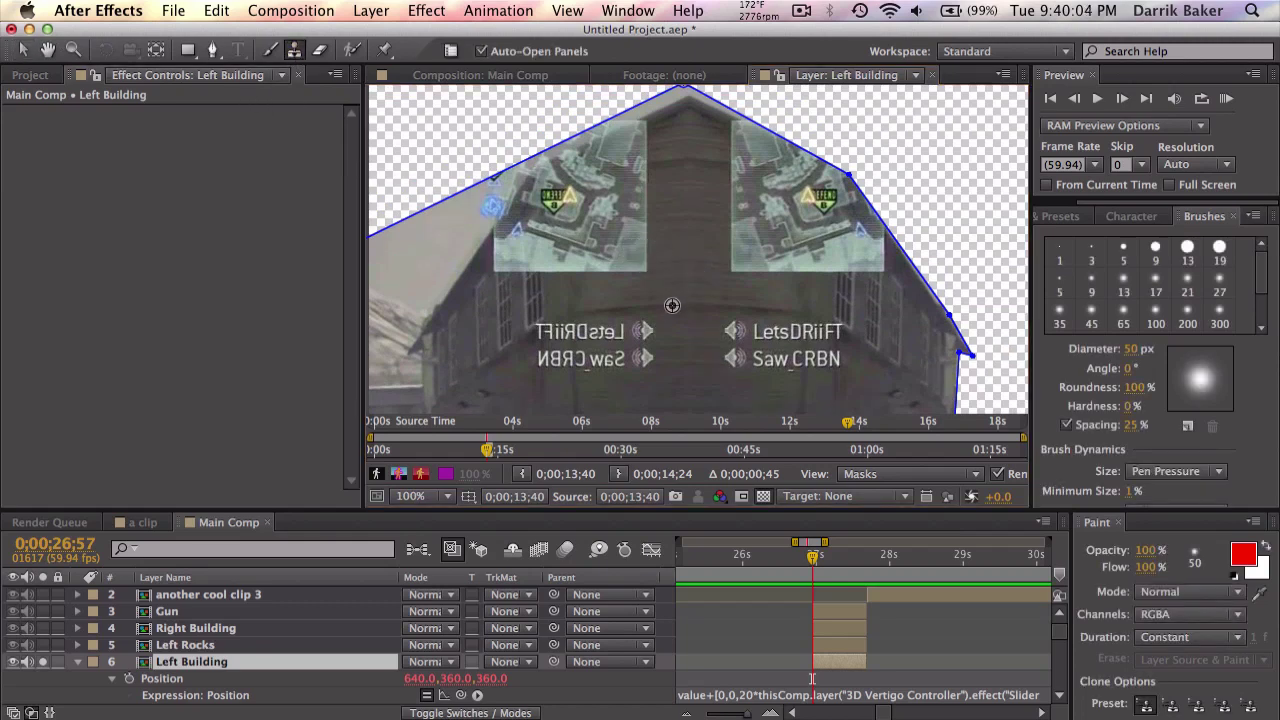
alt+click(681, 350)
mouse_move(650, 343)
mouse_down()
mouse_move(621, 366)
mouse_move(598, 345)
mouse_move(638, 356)
mouse_move(609, 347)
mouse_move(585, 368)
mouse_move(586, 341)
mouse_move(684, 236)
mouse_move(663, 111)
mouse_move(554, 185)
mouse_move(583, 197)
mouse_move(467, 269)
mouse_move(544, 182)
mouse_move(489, 186)
mouse_move(536, 125)
mouse_up()
scroll(536, 125, down, 5)
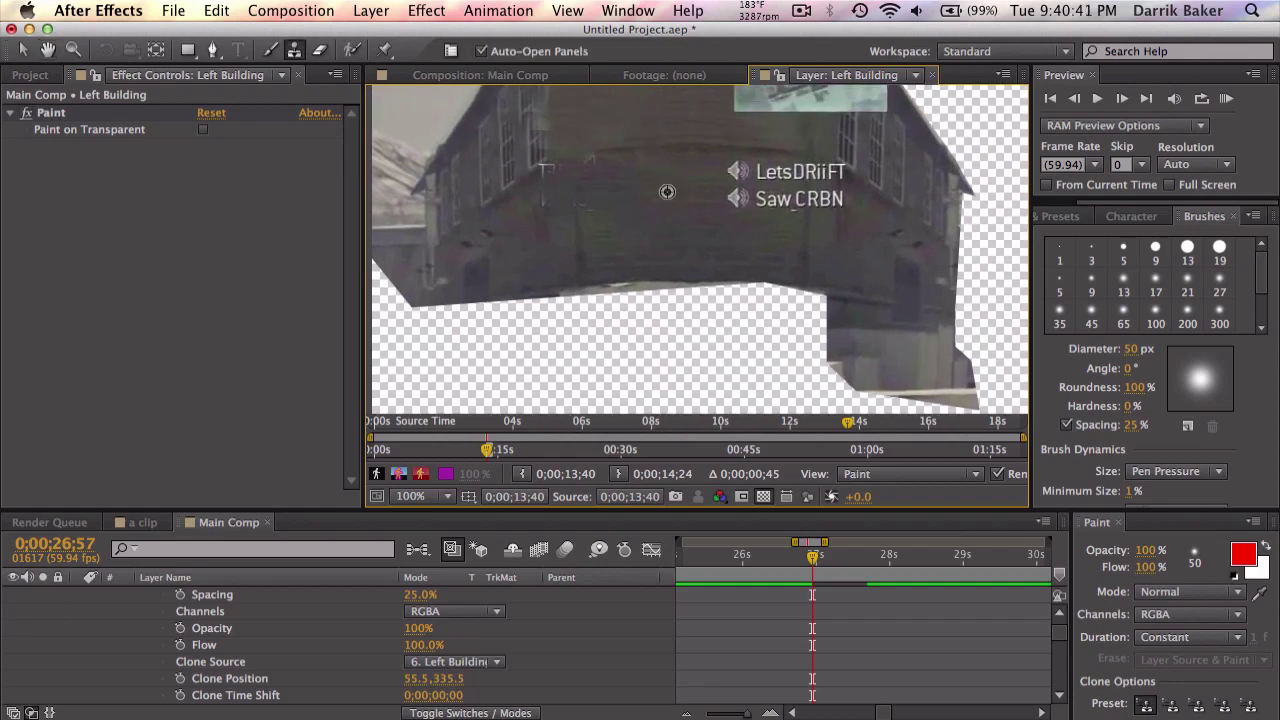
Fill the transparent lower edge and lower-right notch with cloned building texture, then return to Main Comp.
mouse_move(671, 263)
mouse_down()
mouse_move(640, 294)
mouse_move(671, 280)
mouse_move(529, 314)
mouse_move(457, 303)
mouse_move(600, 320)
mouse_move(690, 300)
mouse_move(721, 315)
mouse_move(729, 294)
mouse_move(800, 300)
mouse_move(692, 253)
mouse_up()
alt+click(666, 223)
mouse_move(821, 308)
mouse_down()
mouse_move(800, 294)
mouse_move(831, 349)
mouse_move(757, 306)
mouse_move(660, 326)
mouse_up()
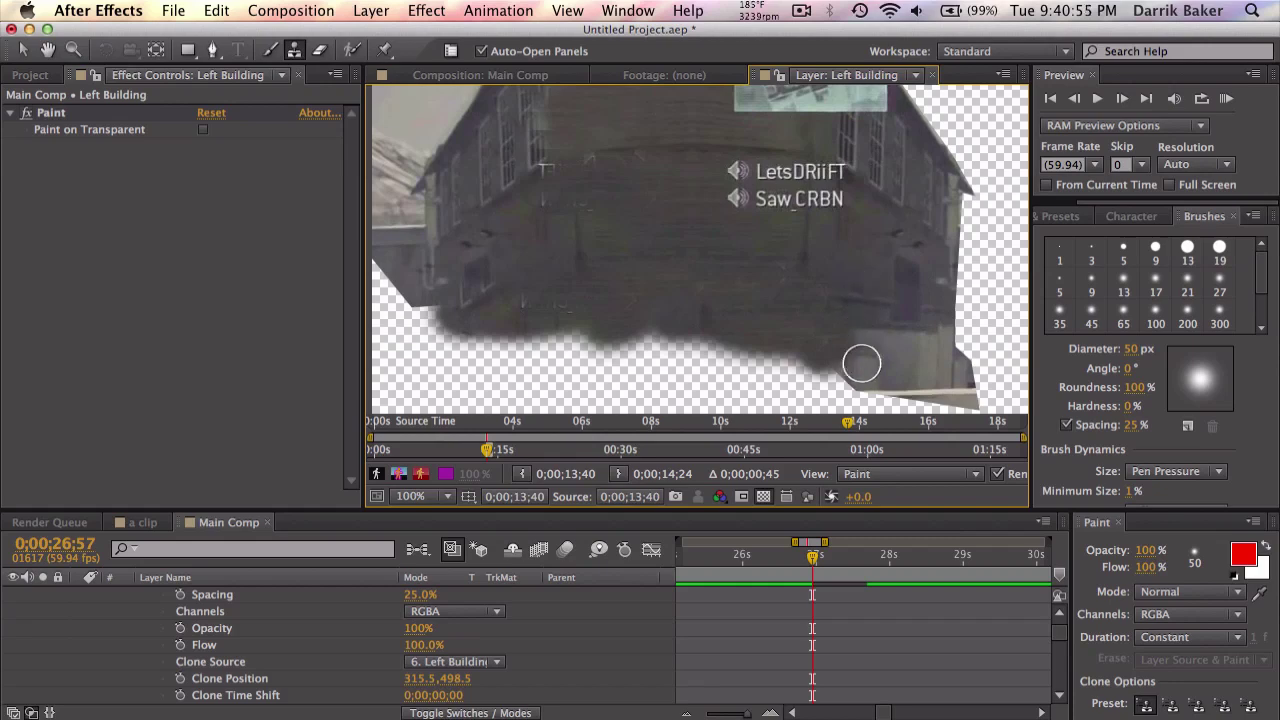
mouse_move(863, 360)
mouse_down()
mouse_move(720, 336)
mouse_move(780, 352)
mouse_move(528, 326)
mouse_move(736, 363)
mouse_move(697, 331)
mouse_move(626, 317)
mouse_up()
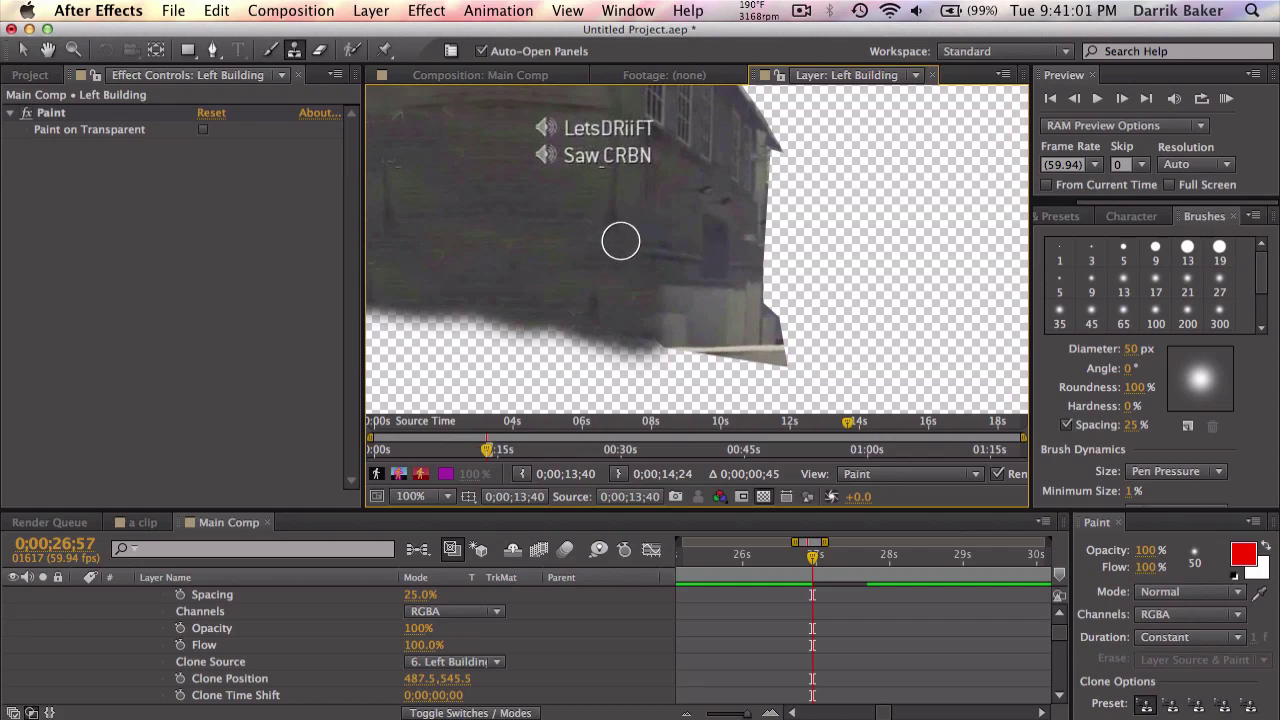
scroll(720, 280, down, 2)
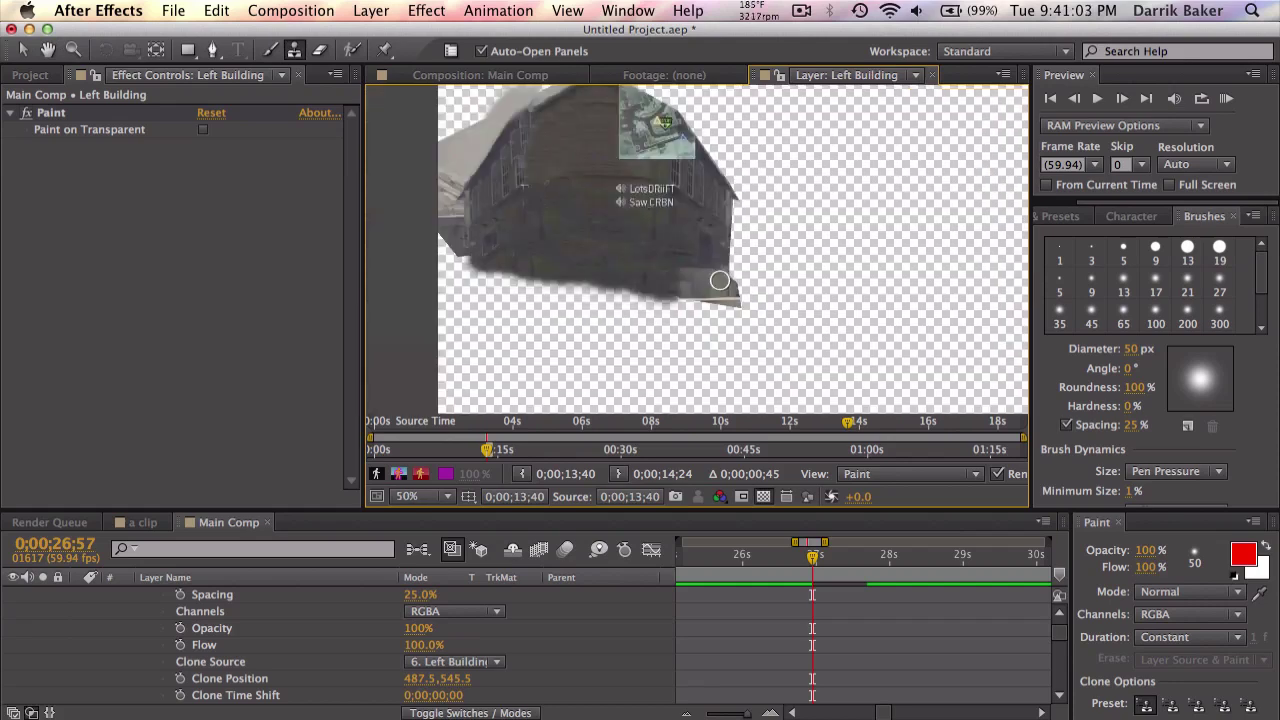
drag(684, 259, 727, 314)
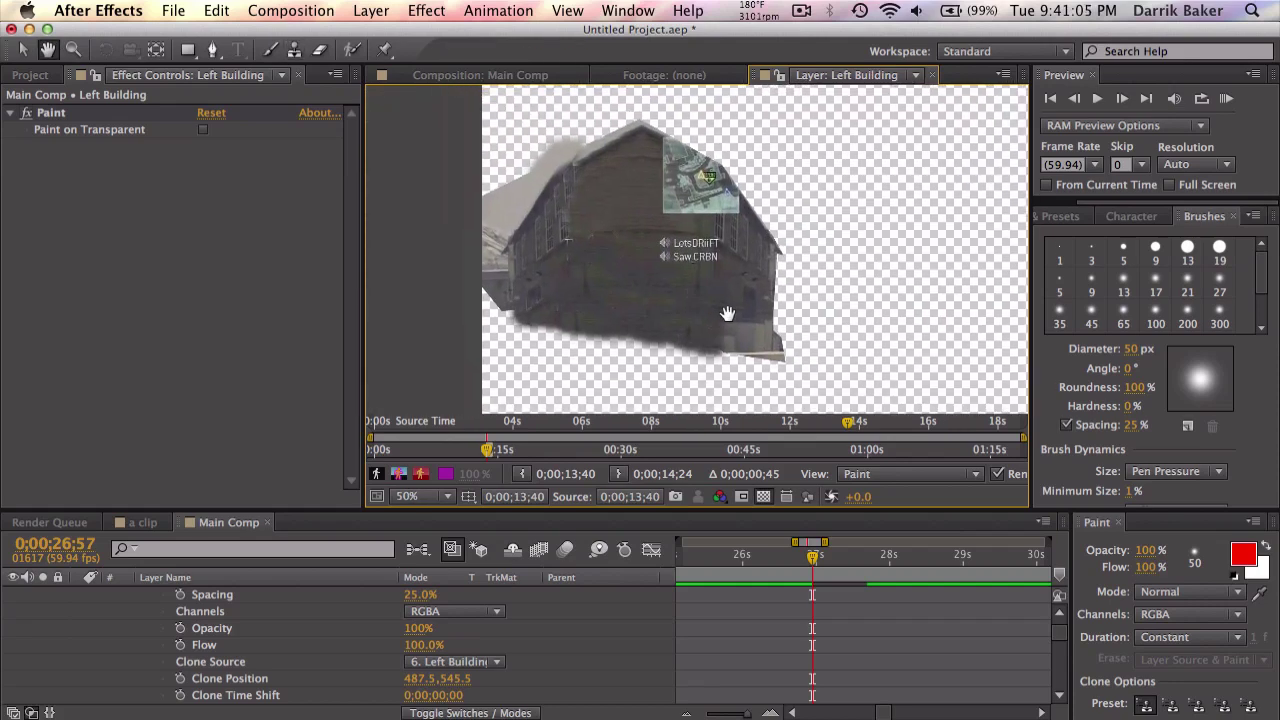
click(931, 75)
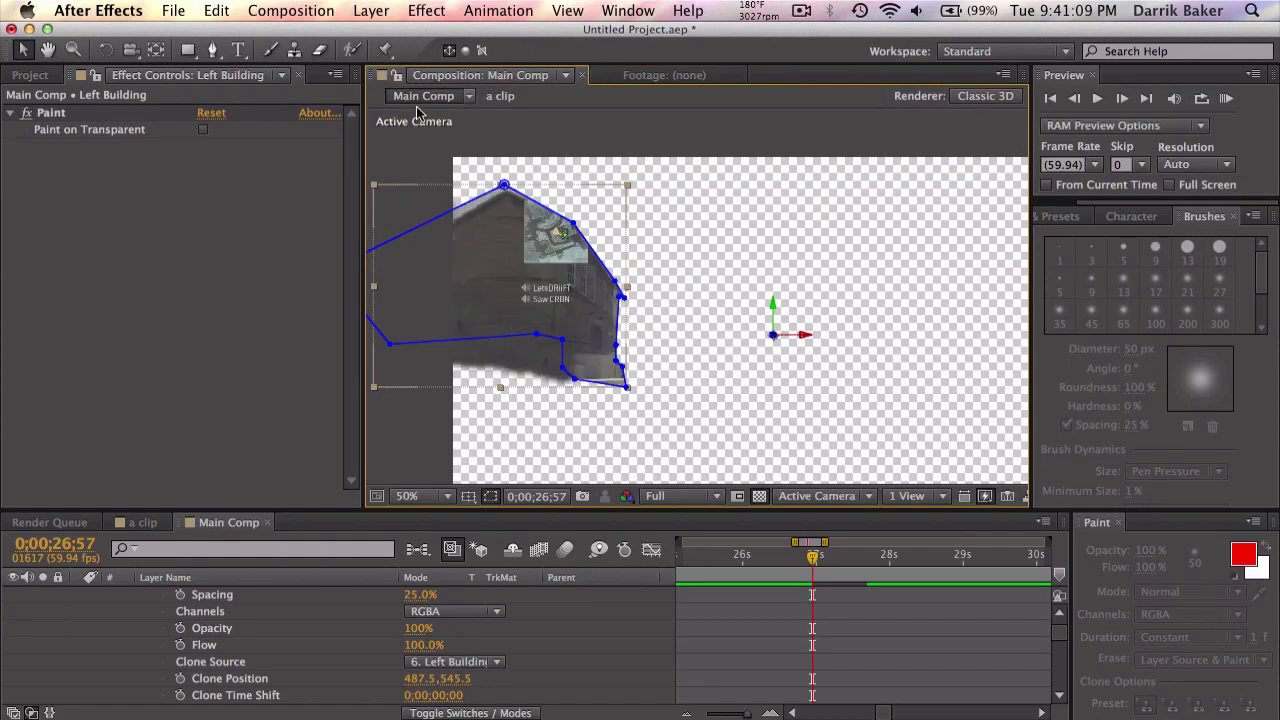
Select the Crane layer and choose Open Layer to show the Layer: Crane viewer.
scroll(171, 686, up, 5)
click(44, 660)
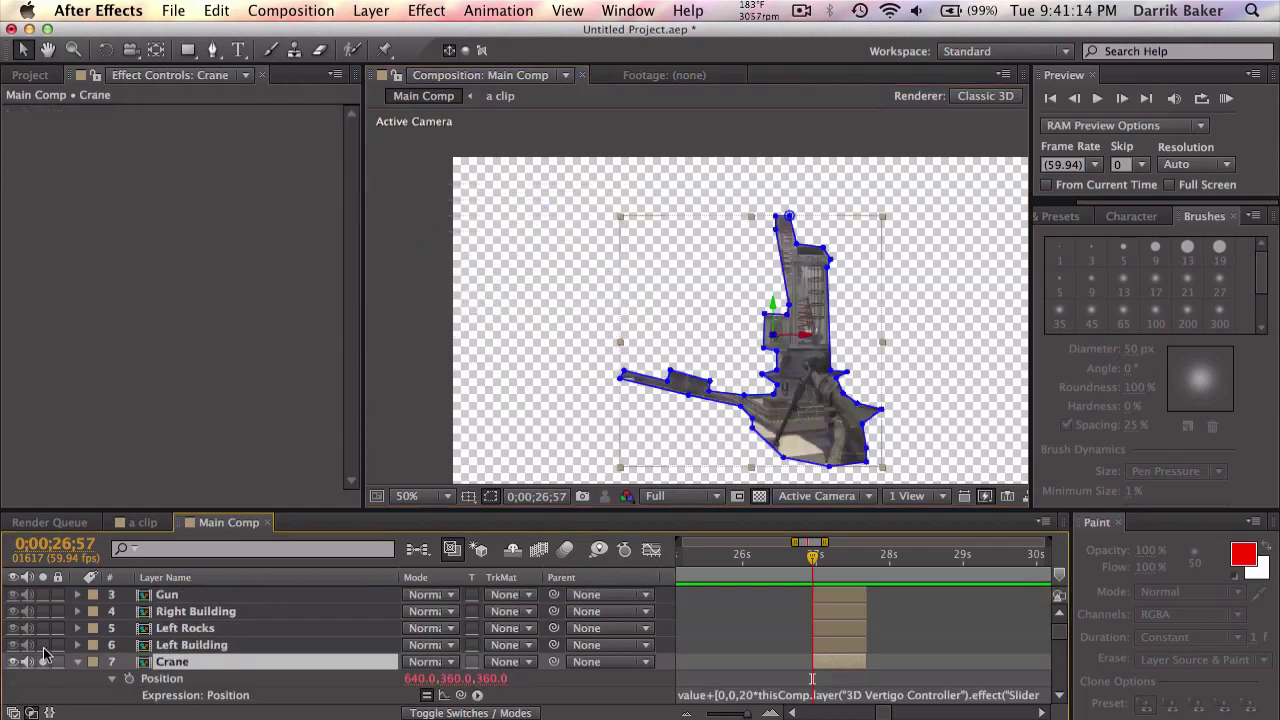
right_click(267, 668)
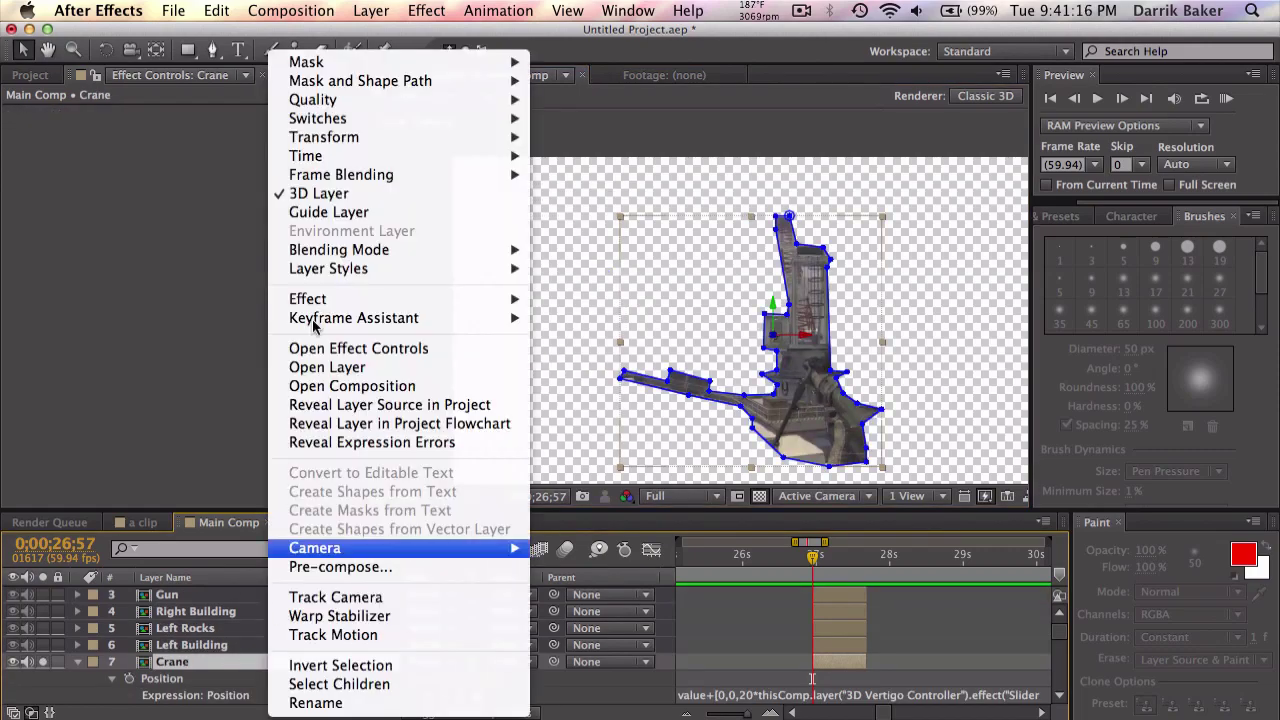
click(327, 367)
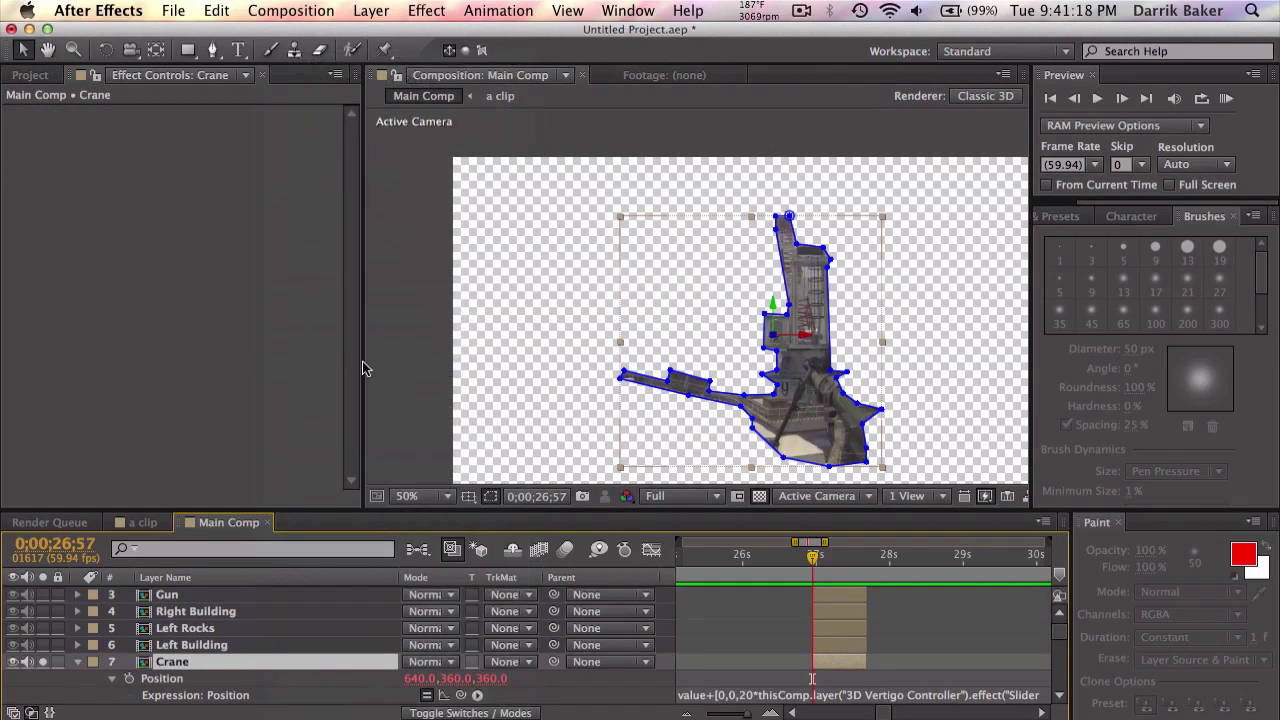
Frame the crane's lower part and set the Clone Stamp brush diameter to 25 px.
key(grave)
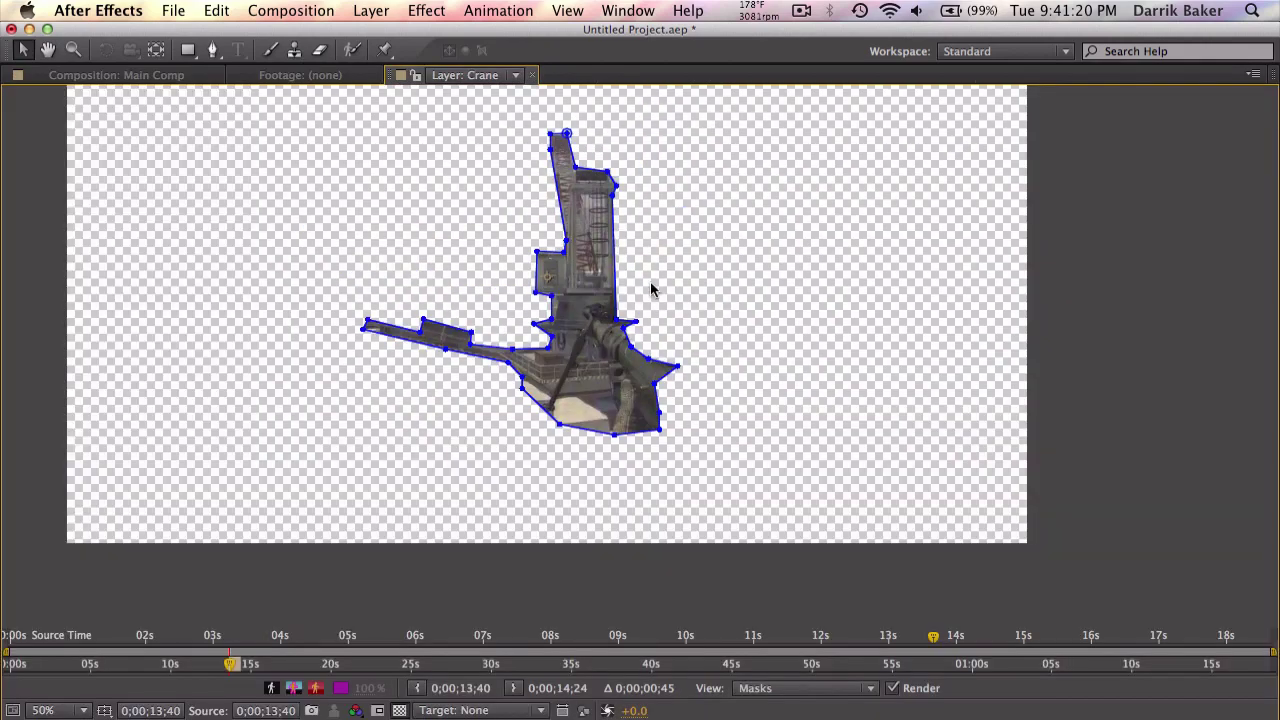
scroll(599, 337, up, 2)
key(h)
drag(549, 339, 568, 393)
key(v)
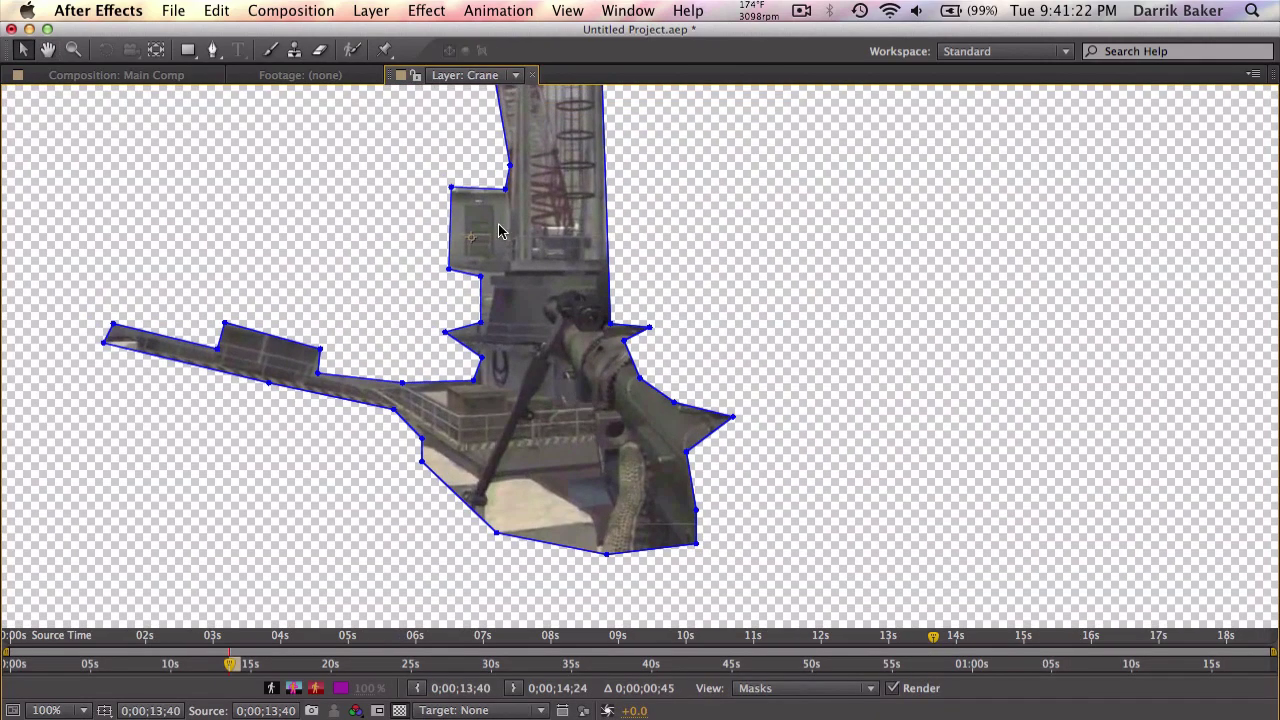
click(294, 53)
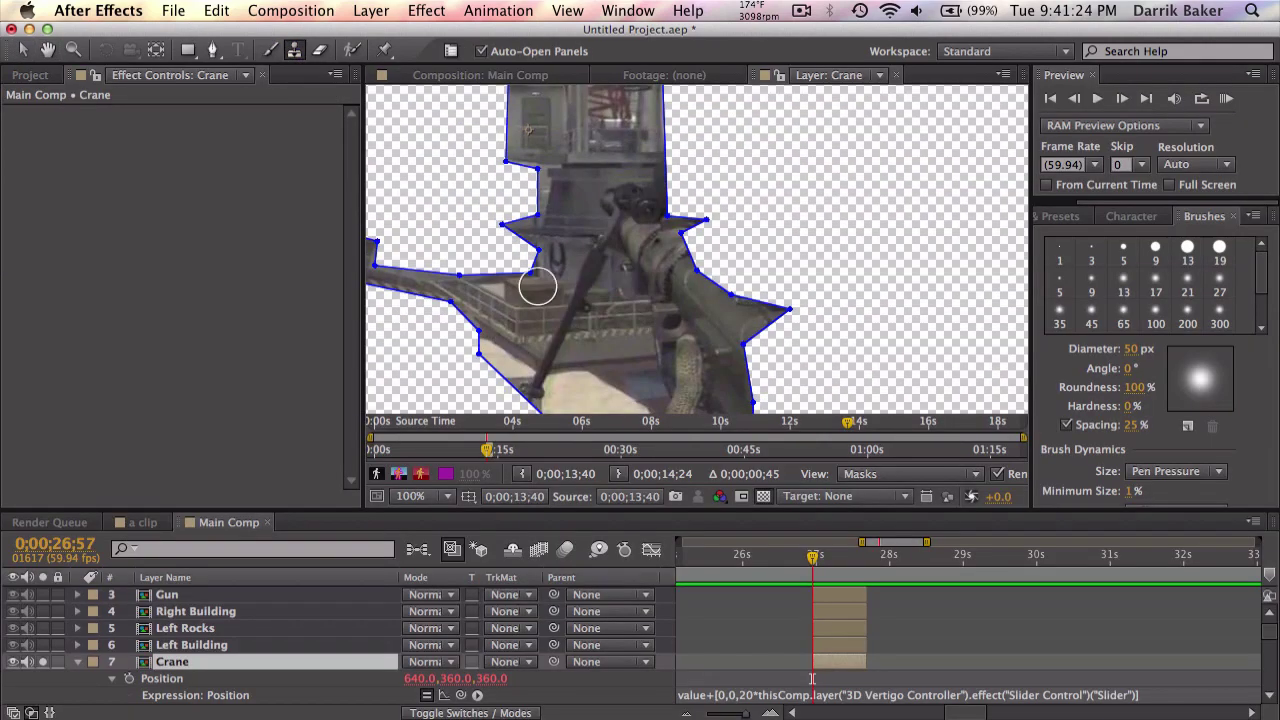
drag(586, 300, 621, 260)
key(grave)
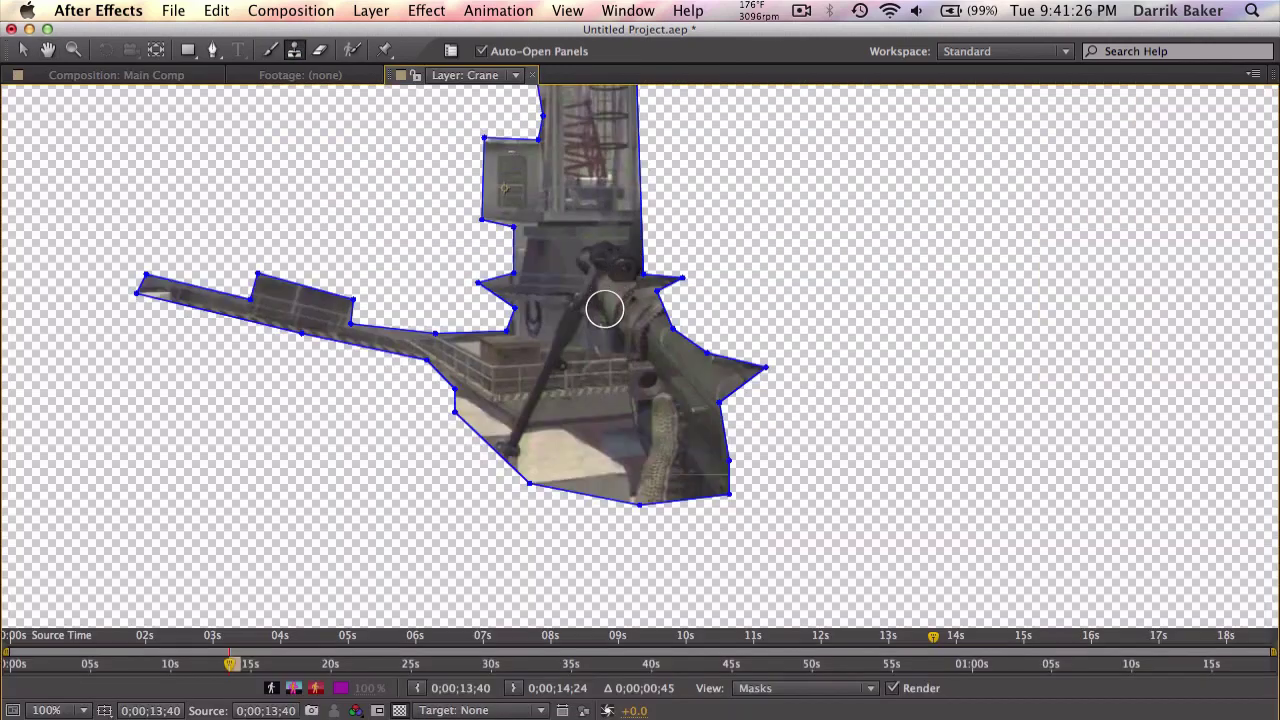
scroll(606, 306, up, 1)
scroll(589, 366, down, 2)
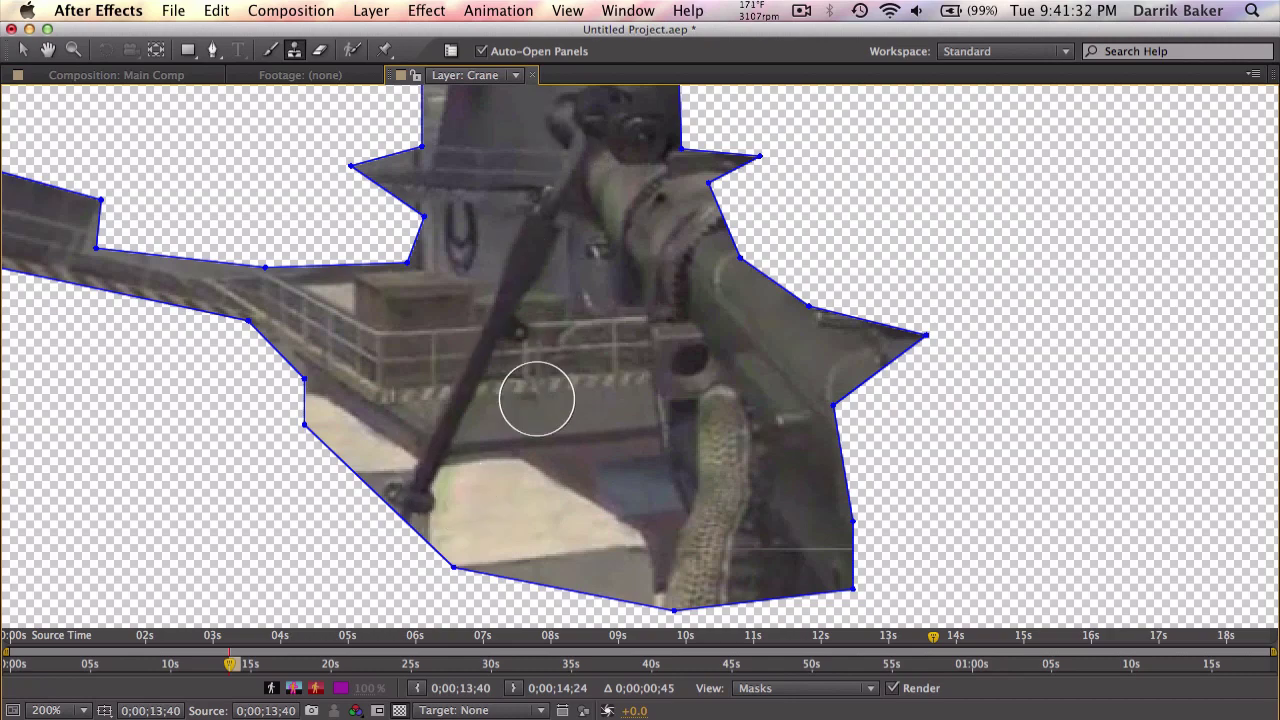
key(grave)
click(1136, 350)
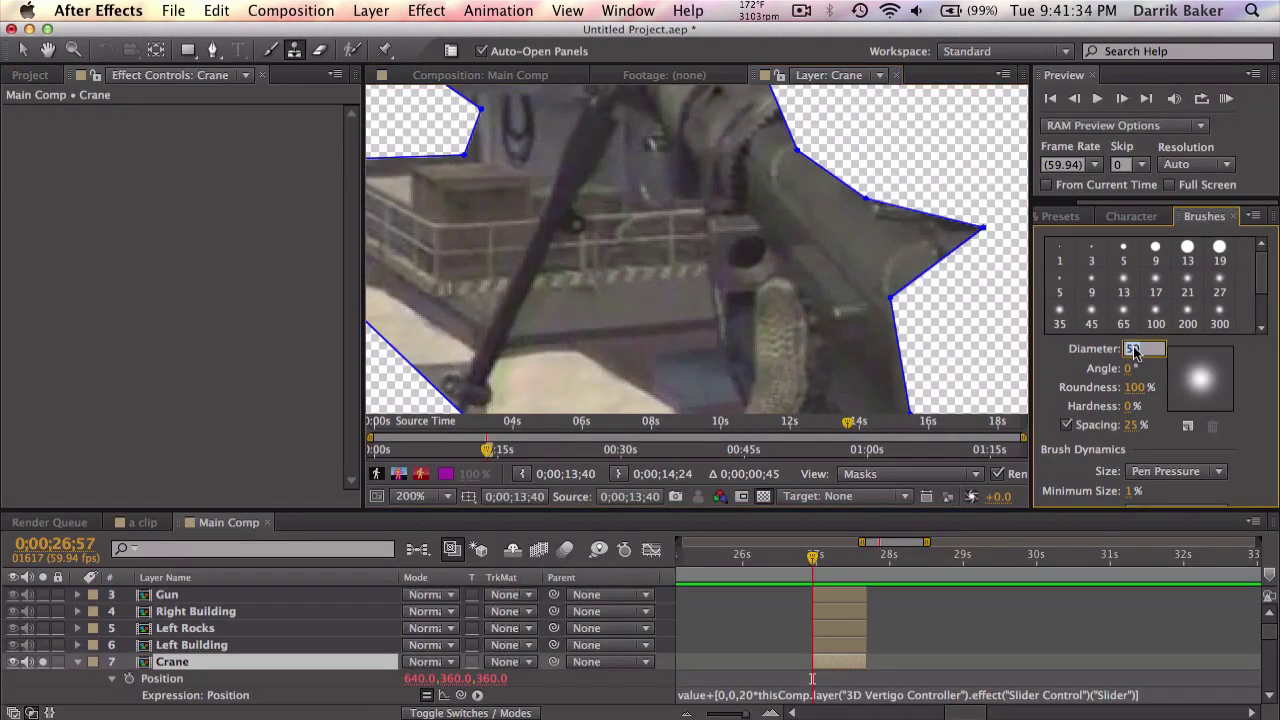
text(25)
key(Return)
Sample the deck and clone its texture over the light sand beneath the gun.
key(grave)
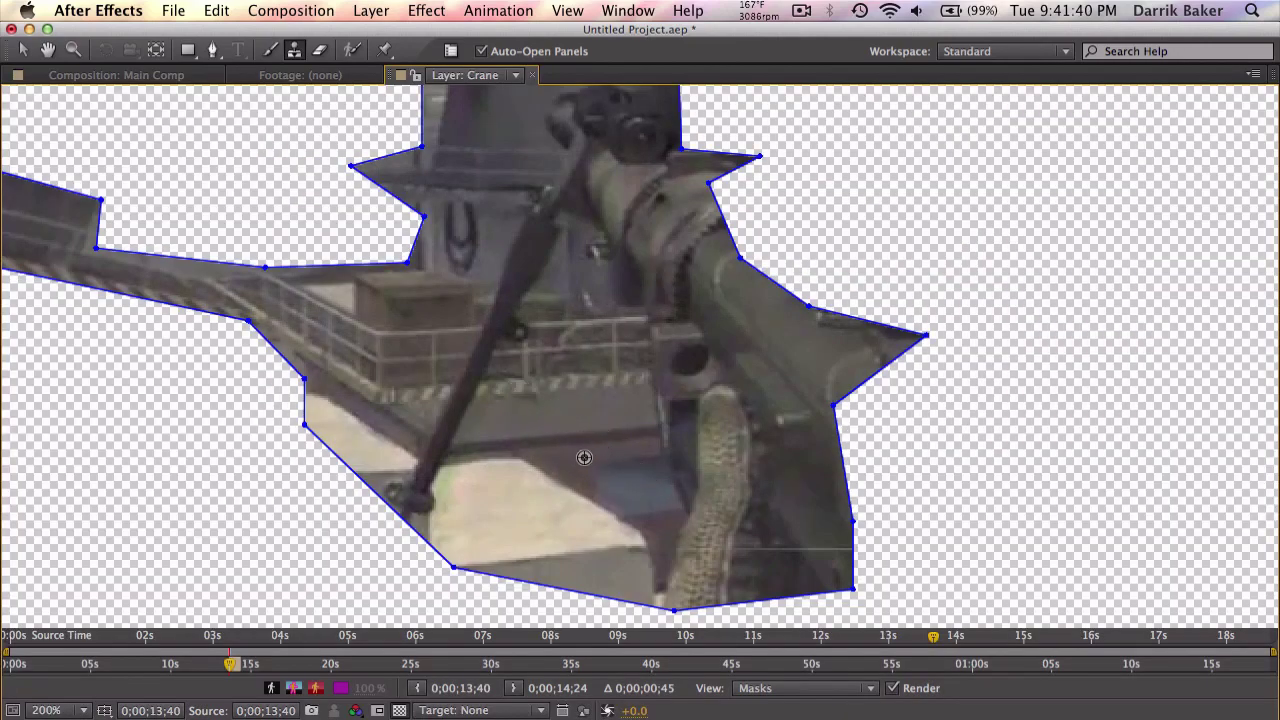
mouse_move(581, 459)
mouse_down()
mouse_move(547, 481)
mouse_move(494, 470)
mouse_up()
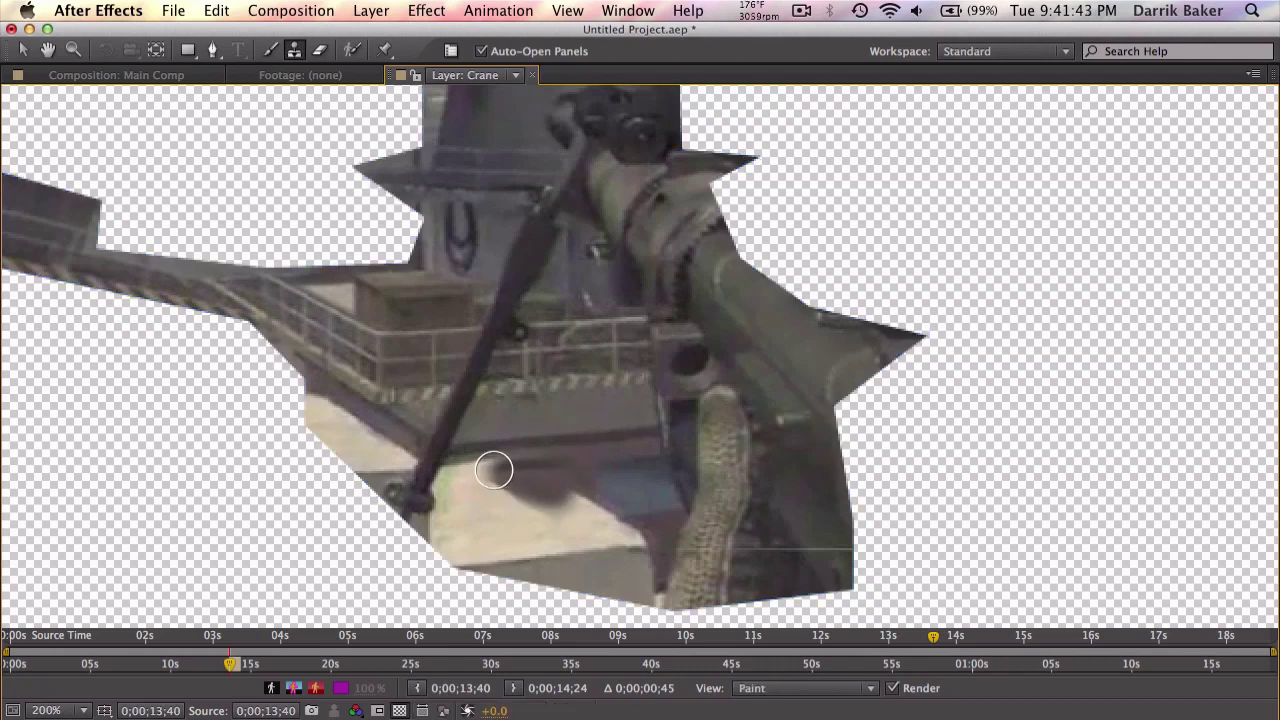
alt+click(635, 463)
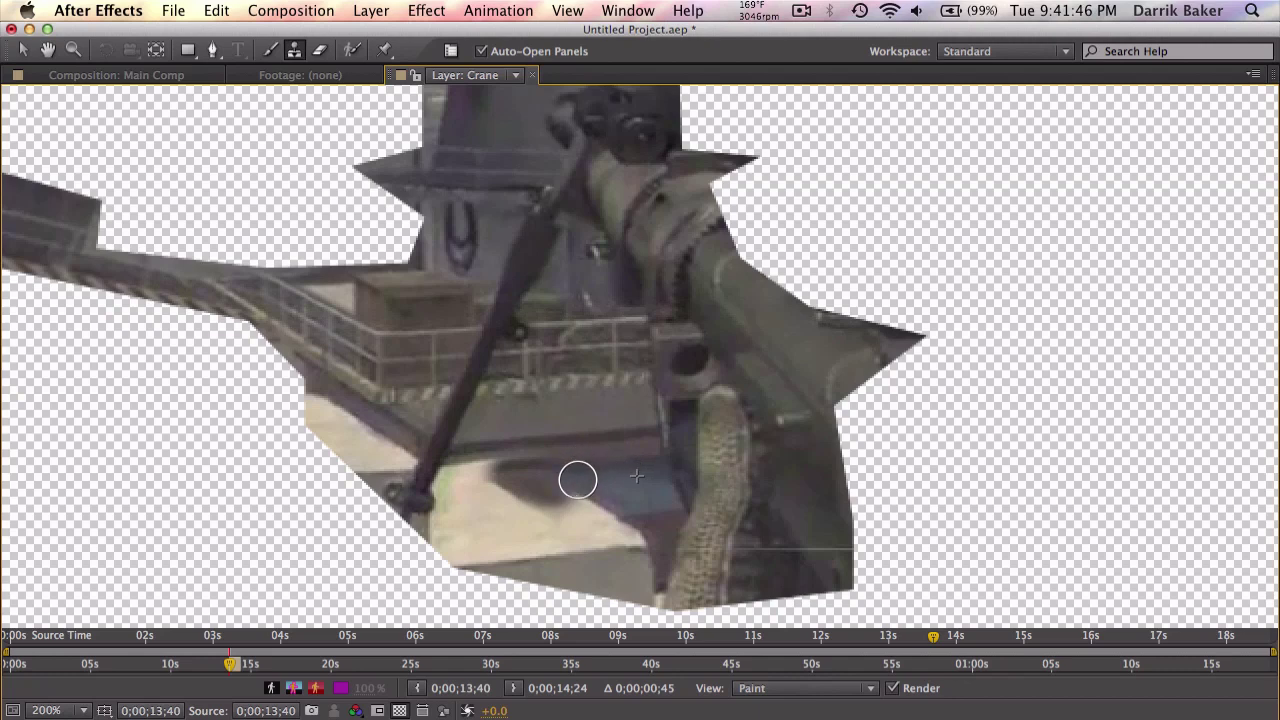
mouse_move(574, 480)
mouse_down()
mouse_move(523, 485)
mouse_move(526, 500)
mouse_move(540, 490)
mouse_move(498, 479)
mouse_move(479, 498)
mouse_move(461, 482)
mouse_move(452, 499)
mouse_move(558, 521)
mouse_up()
mouse_move(657, 521)
mouse_down()
mouse_move(559, 552)
mouse_move(666, 533)
mouse_move(550, 556)
mouse_move(524, 552)
mouse_move(585, 550)
mouse_move(497, 545)
mouse_move(511, 538)
mouse_move(491, 524)
mouse_move(585, 554)
mouse_up()
mouse_move(482, 539)
mouse_down()
mouse_move(460, 531)
mouse_move(474, 526)
mouse_move(446, 537)
mouse_move(461, 522)
mouse_up()
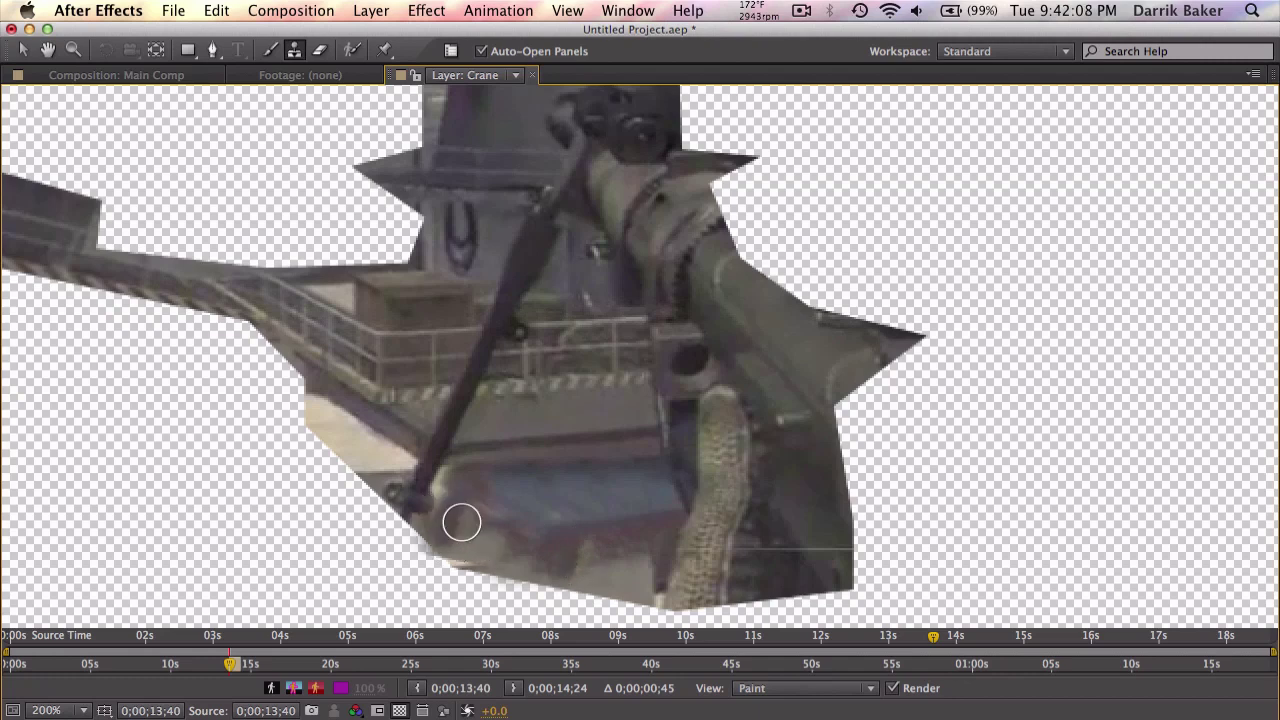
Paint out the bipod pole and darken the light area beneath the crane deck.
alt+click(519, 413)
mouse_move(480, 410)
mouse_down()
mouse_move(451, 417)
mouse_move(471, 403)
mouse_move(517, 249)
mouse_up()
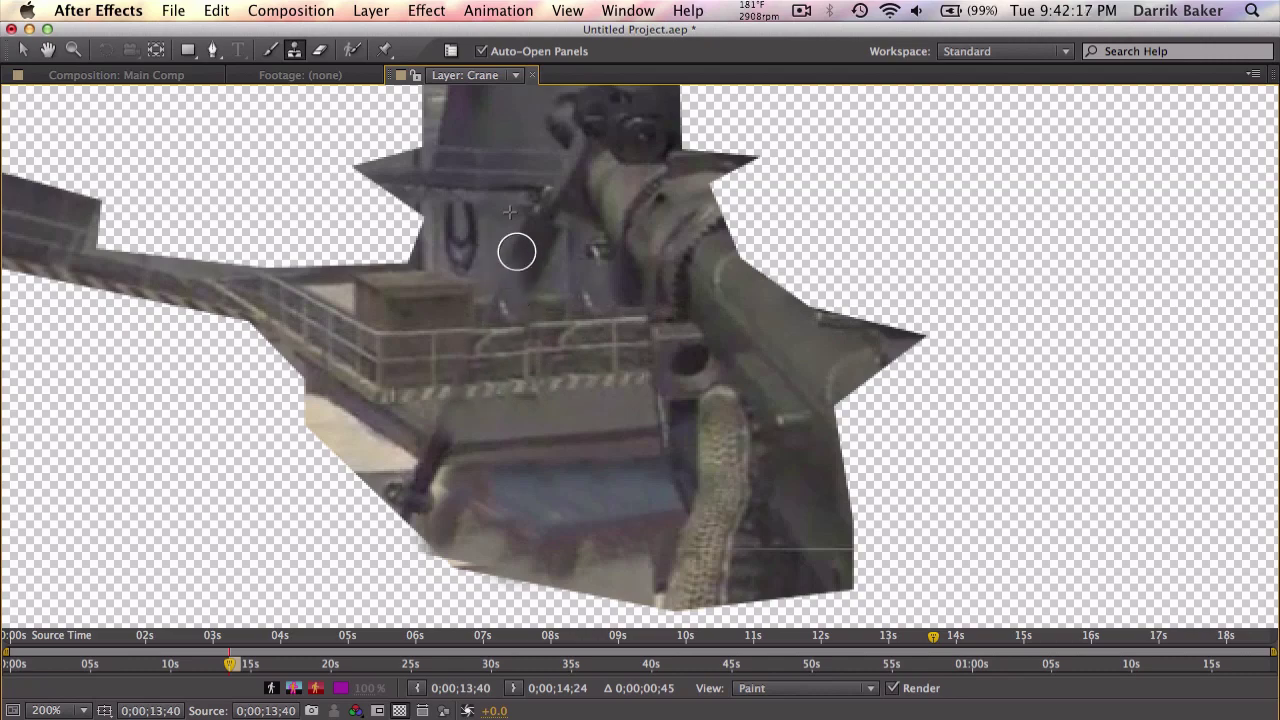
scroll(527, 283, up, 3)
mouse_move(583, 353)
mouse_down()
mouse_move(657, 543)
mouse_move(563, 351)
mouse_move(640, 300)
mouse_up()
scroll(486, 366, down, 5)
mouse_move(513, 319)
mouse_down()
mouse_move(611, 423)
mouse_move(646, 411)
mouse_move(610, 431)
mouse_move(434, 431)
mouse_move(366, 363)
mouse_move(346, 400)
mouse_move(705, 474)
mouse_move(814, 386)
mouse_move(586, 360)
mouse_up()
scroll(711, 283, up, 4)
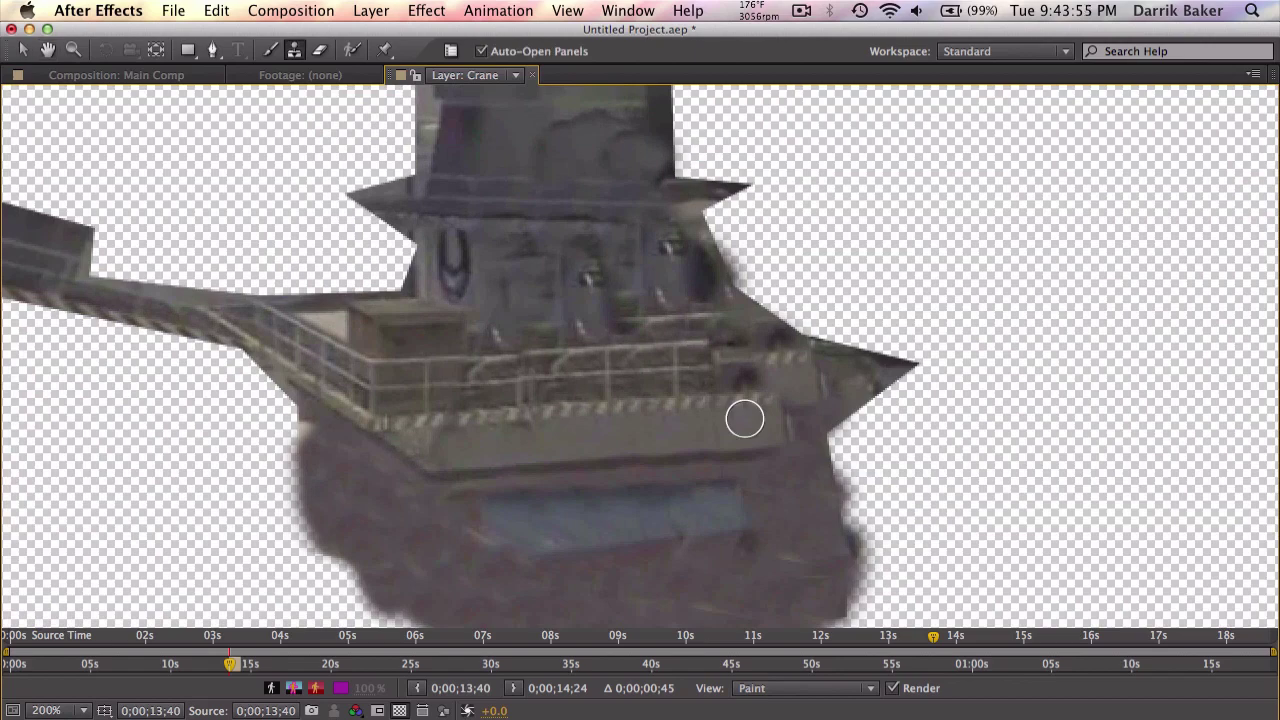
key(grave)
scroll(764, 275, down, 3)
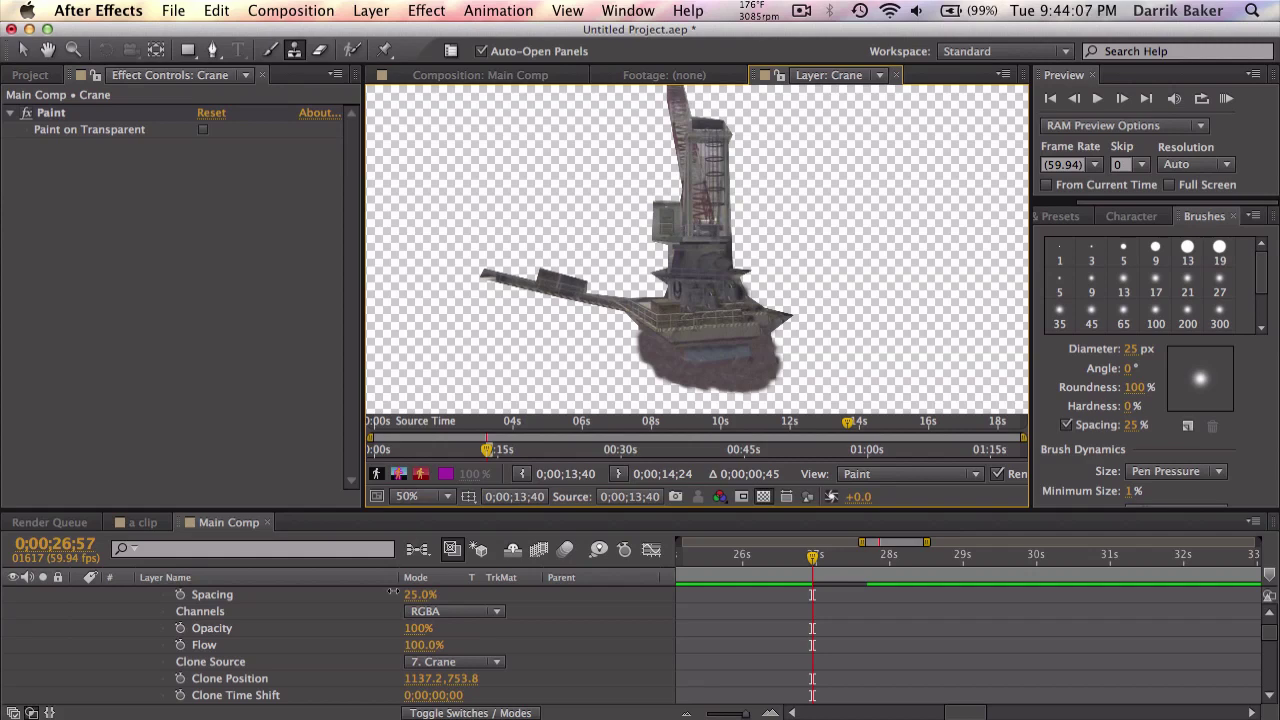
scroll(385, 615, up, 10)
scroll(378, 637, down, 2)
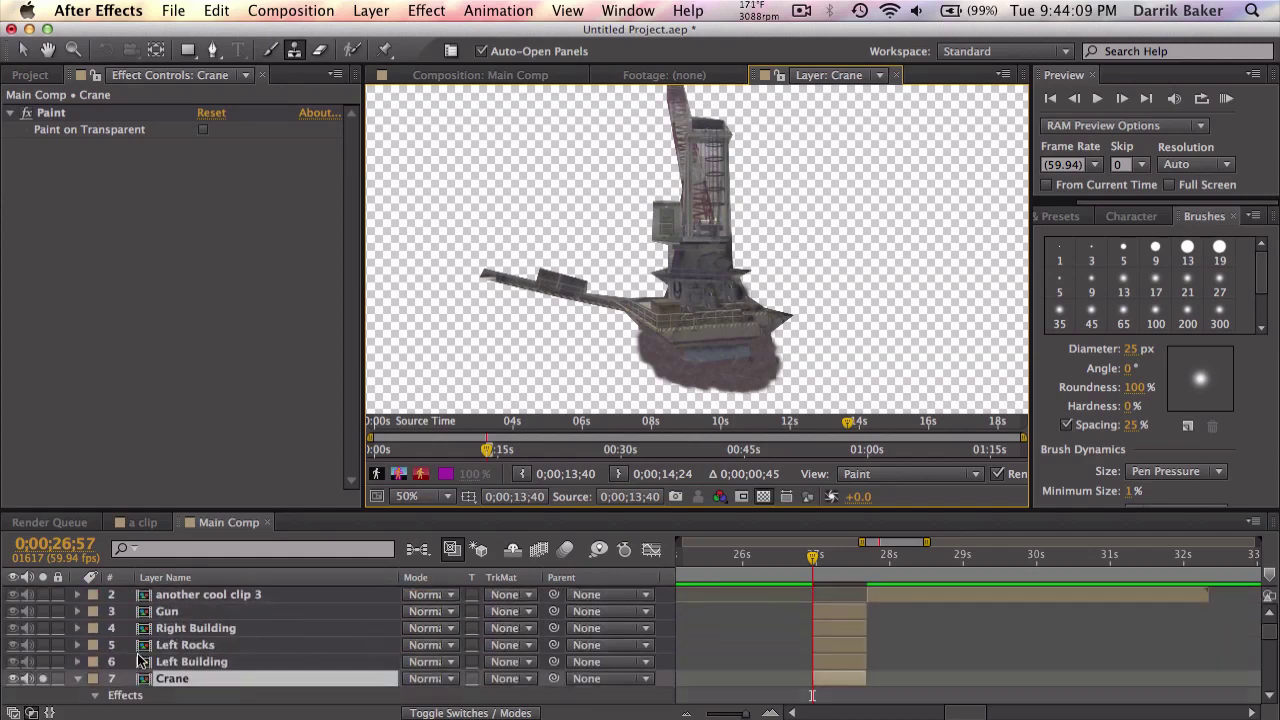
Collapse Crane, close its Layer viewer and return to the Main Comp view.
click(77, 680)
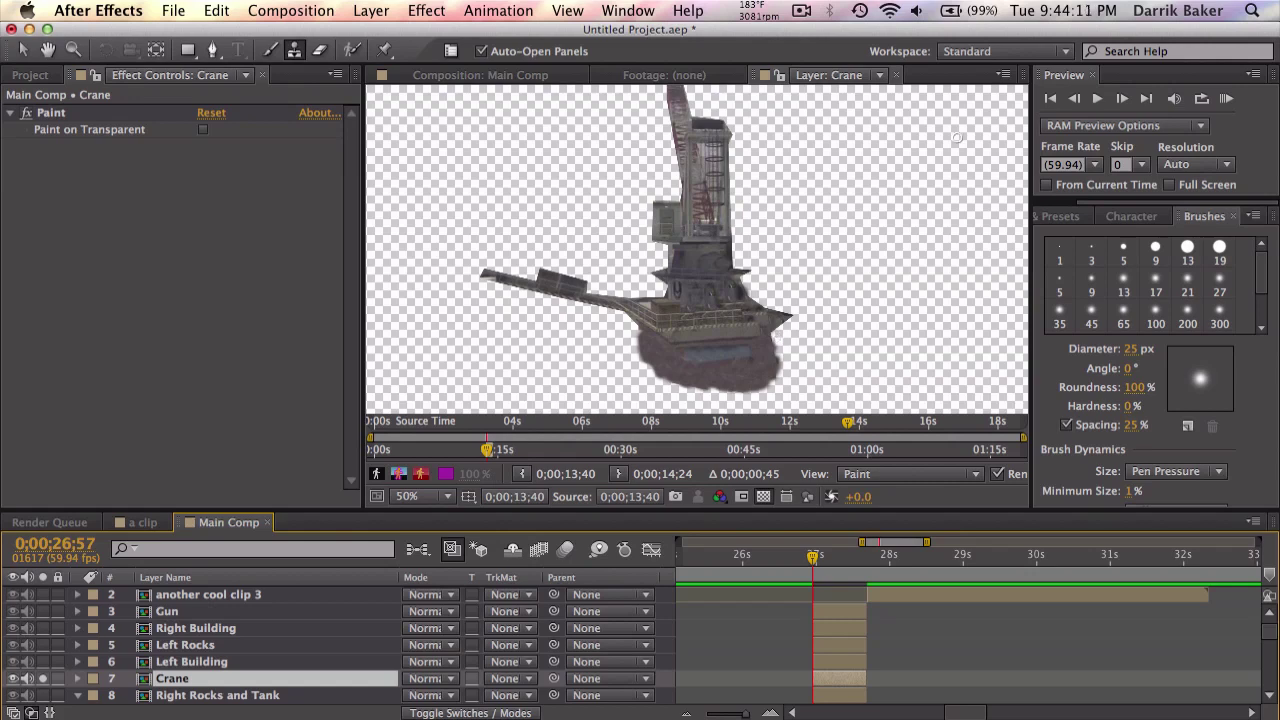
click(895, 75)
click(491, 77)
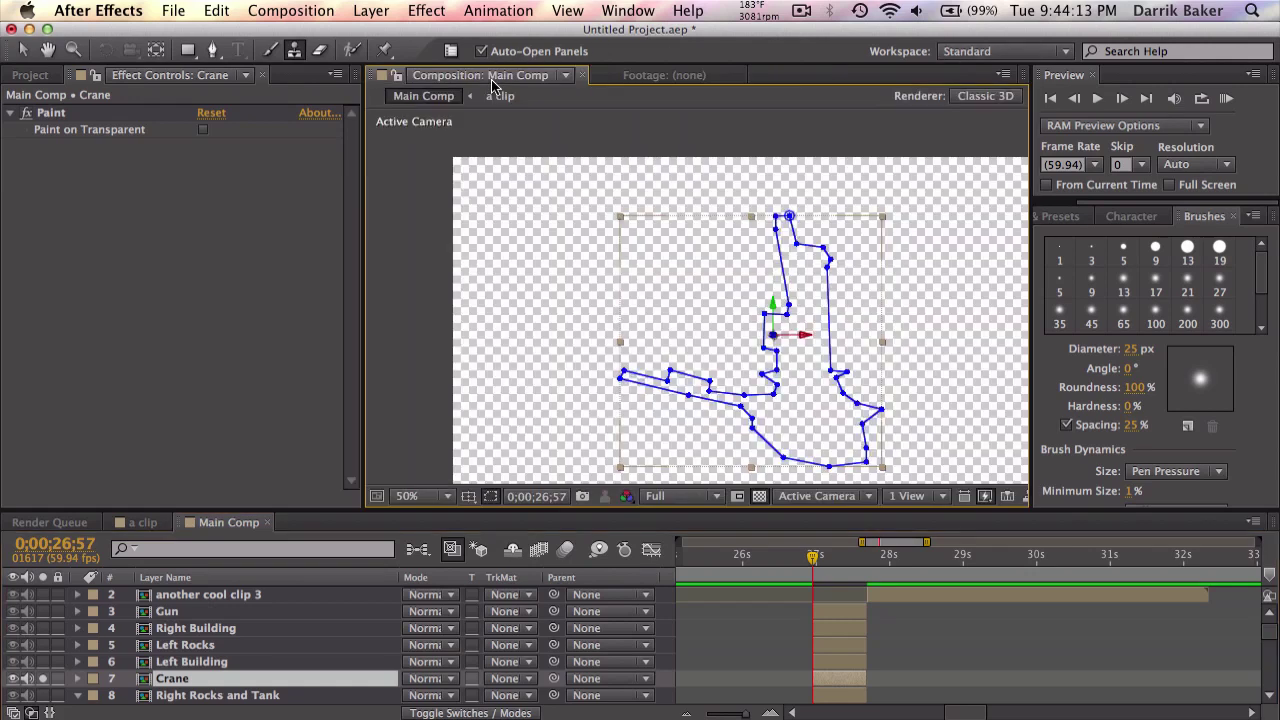
click(940, 642)
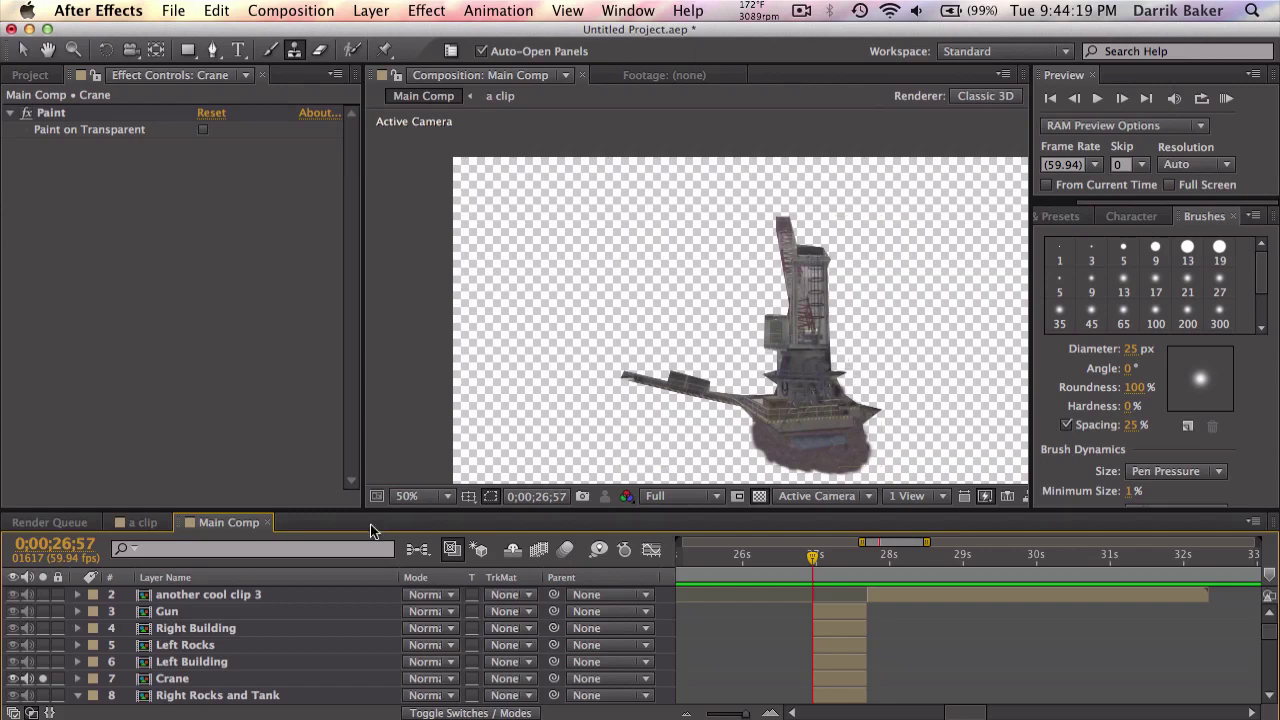
Solo Right Rocks and Tank, center the tank, and open it in its own Layer viewer.
scroll(296, 648, down, 2)
click(280, 662)
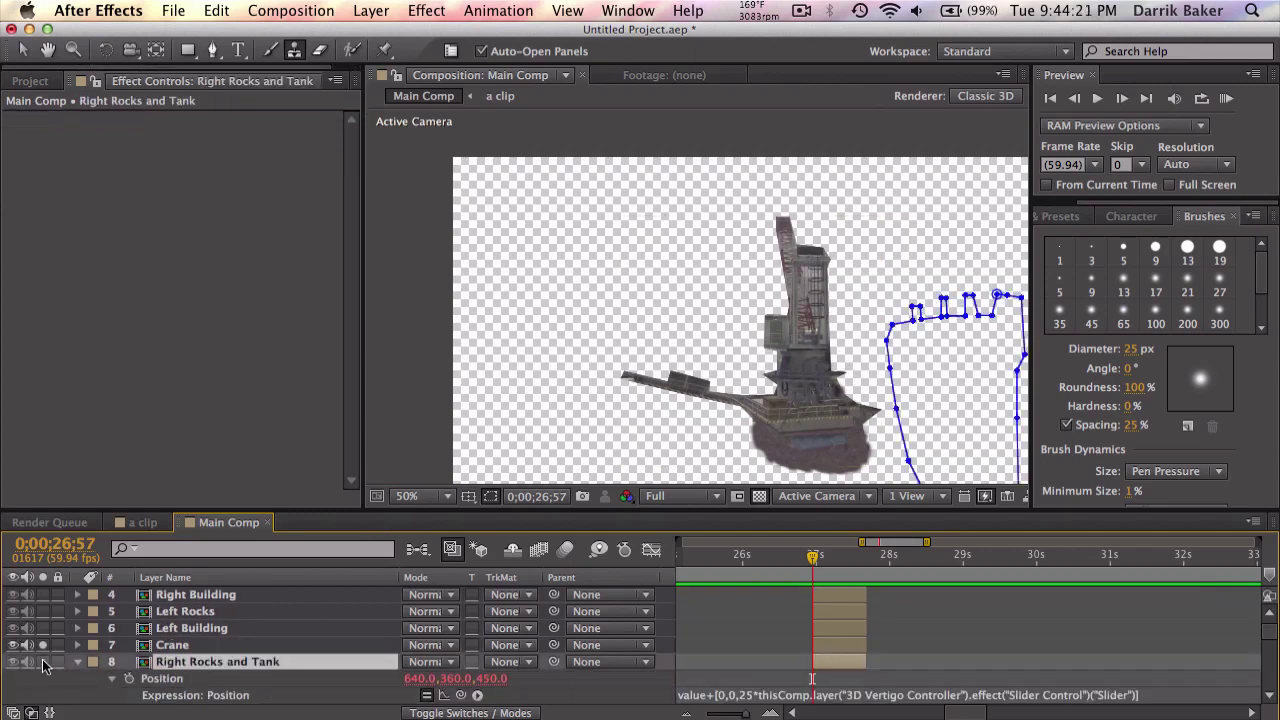
click(43, 645)
drag(745, 345, 486, 239)
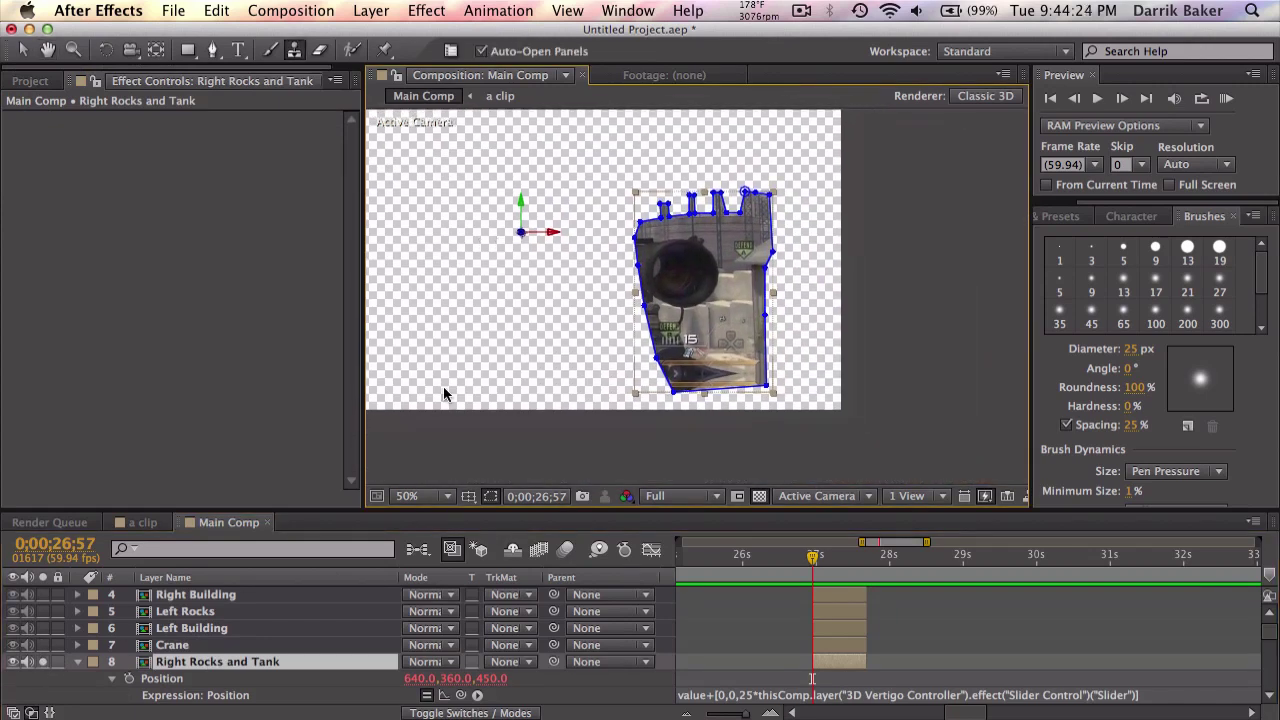
right_click(272, 668)
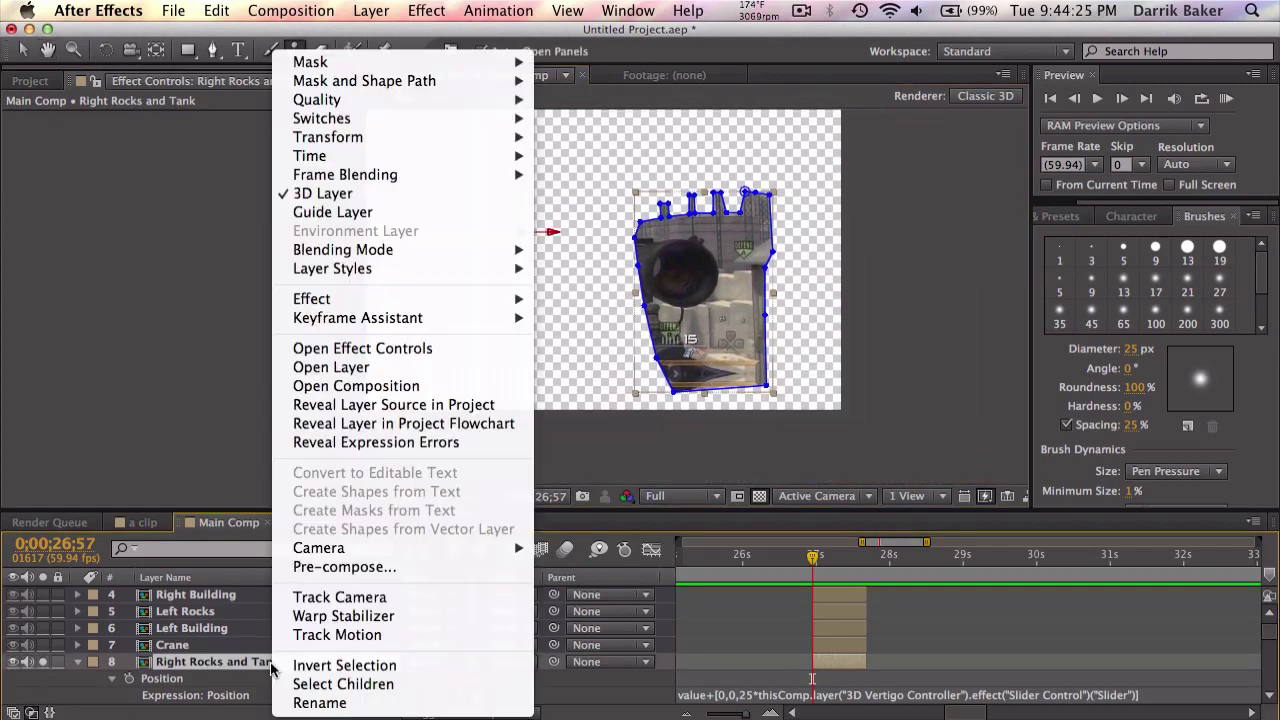
click(372, 370)
In the maximized viewer, clone wall and rock texture over the scope barrel and gun.
scroll(789, 268, up, 2)
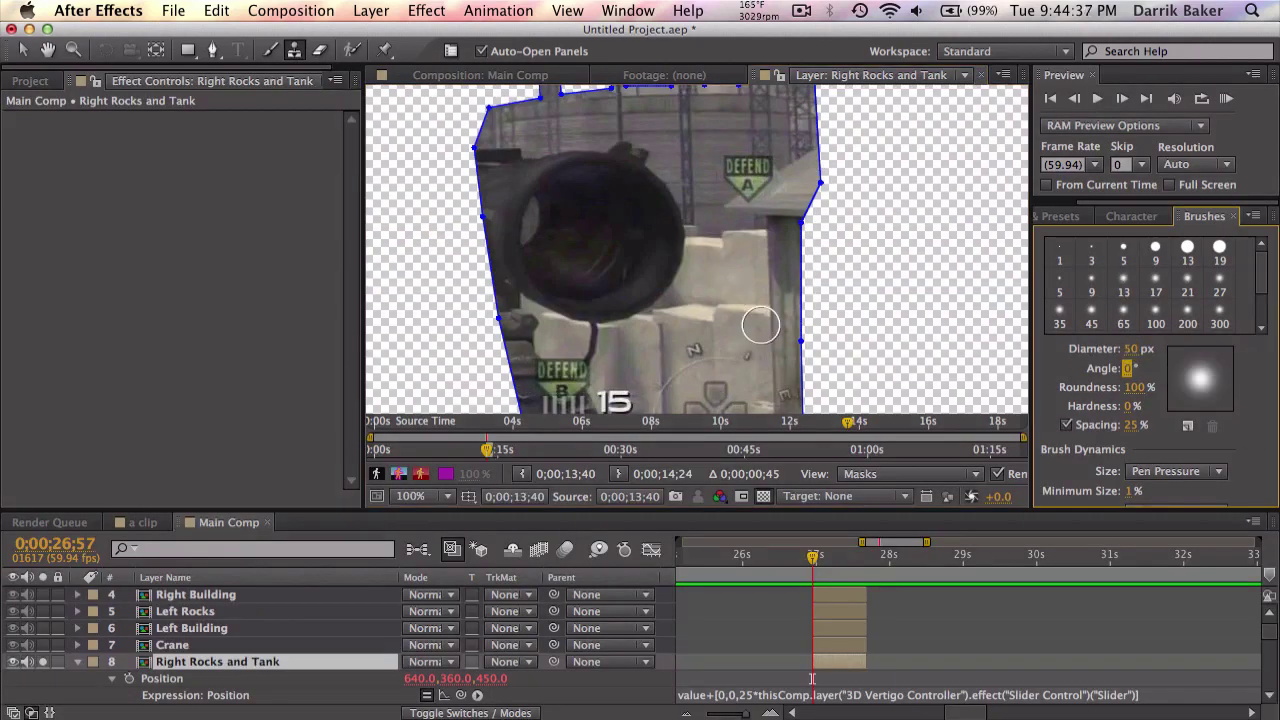
key(grave)
mouse_move(629, 231)
mouse_down()
mouse_move(604, 300)
mouse_move(557, 325)
mouse_move(565, 262)
mouse_move(494, 274)
mouse_move(496, 314)
mouse_move(567, 352)
mouse_up()
drag(486, 412, 434, 257)
scroll(551, 257, up, 2)
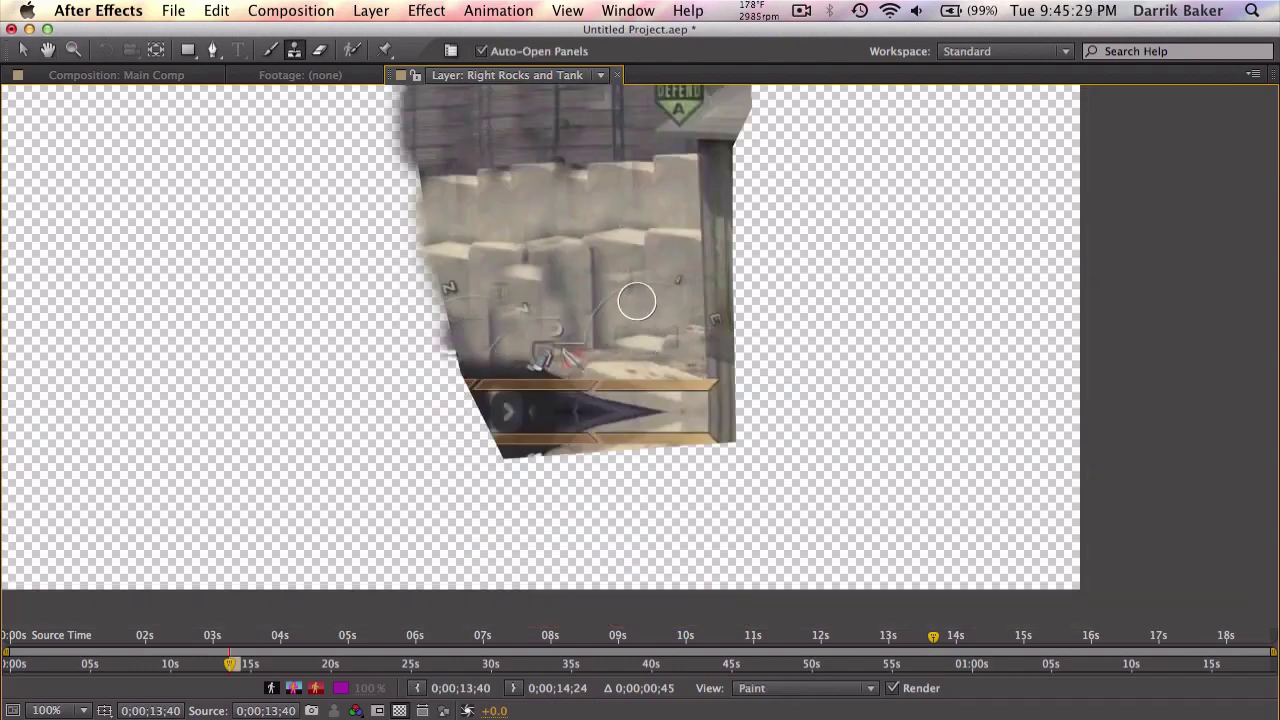
scroll(580, 313, down, 2)
drag(580, 313, 563, 177)
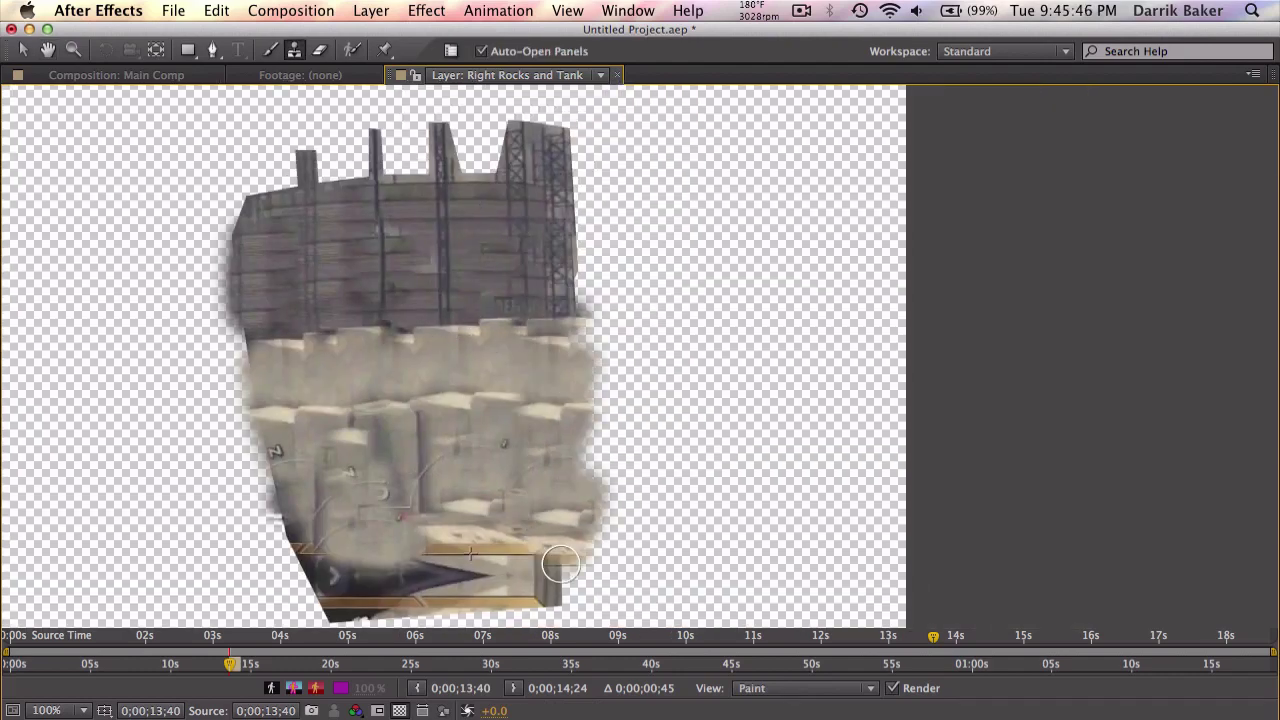
scroll(494, 357, up, 2)
drag(494, 357, 367, 405)
Restore the panel layout, collapse Right Rocks and Tank, and unsolo it.
key(grave)
scroll(791, 389, down, 4)
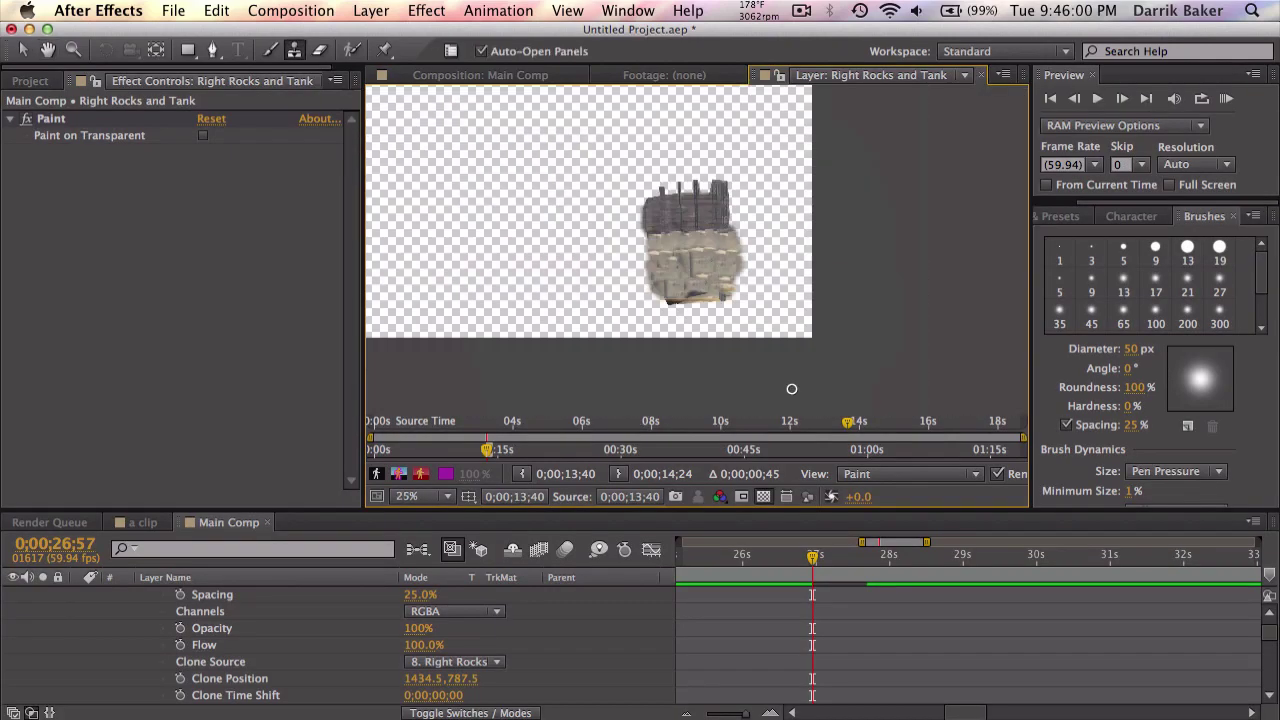
scroll(717, 298, up, 2)
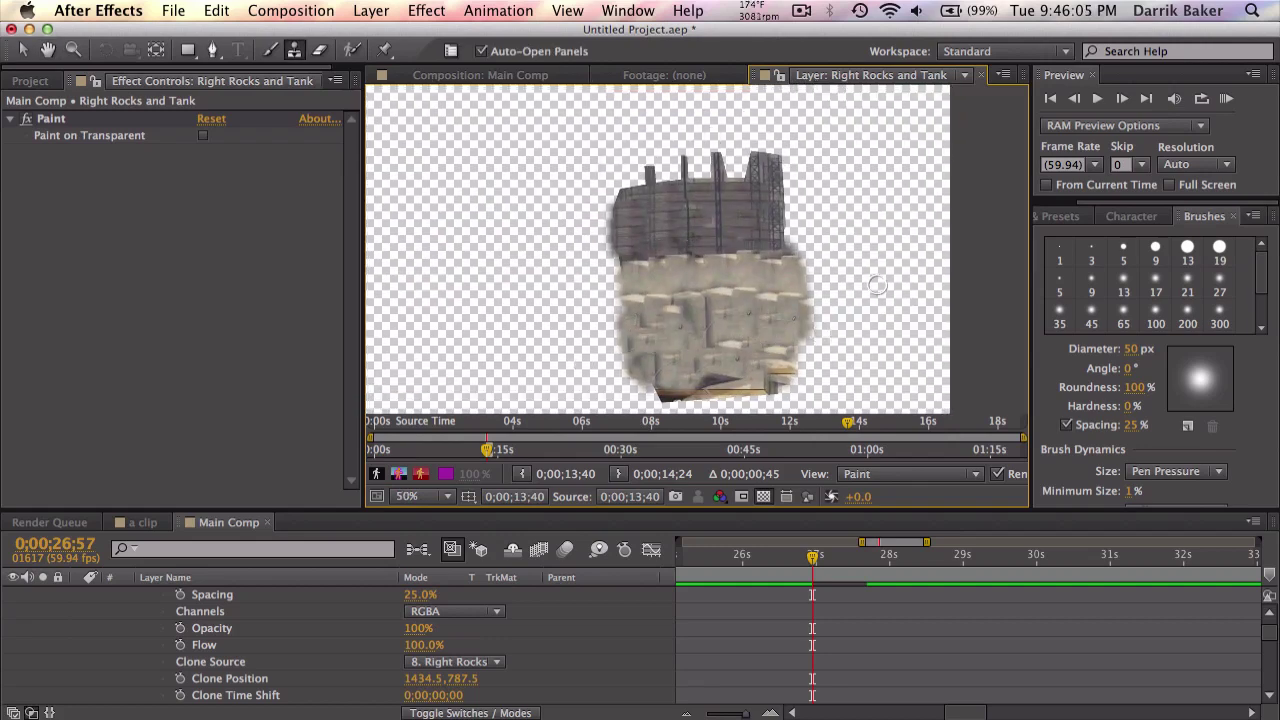
scroll(160, 670, up, 5)
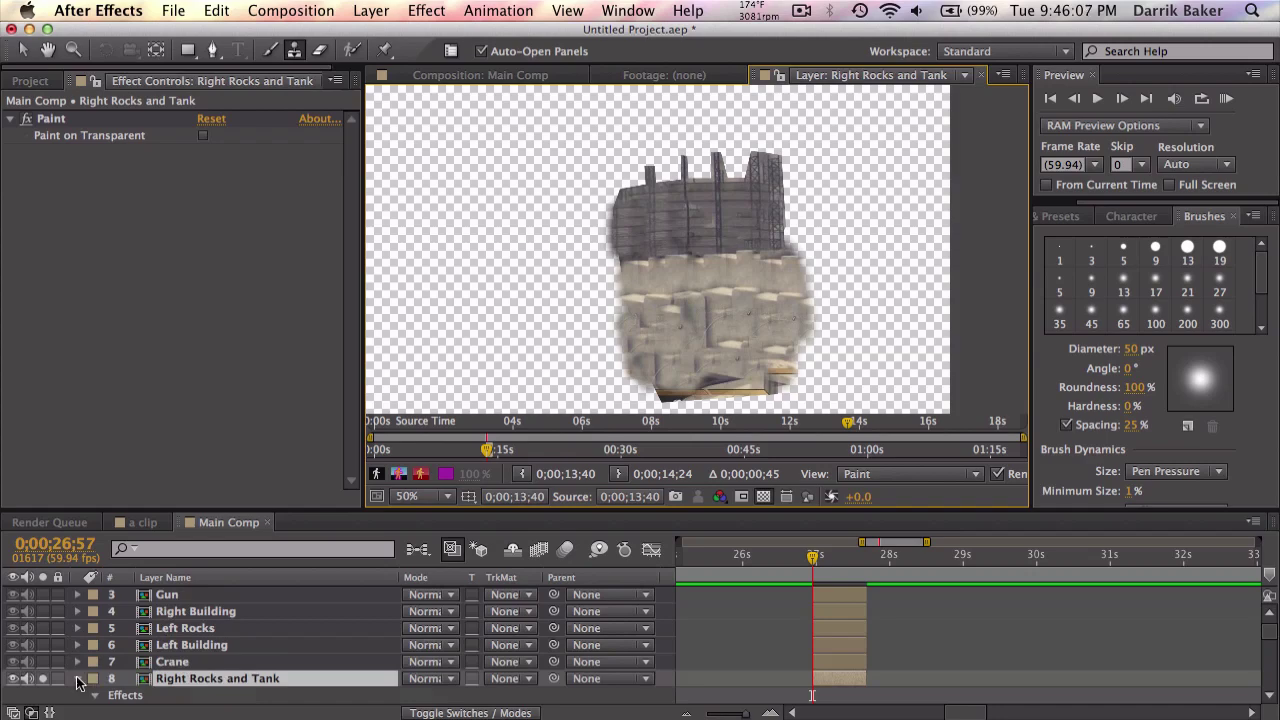
click(78, 679)
click(43, 679)
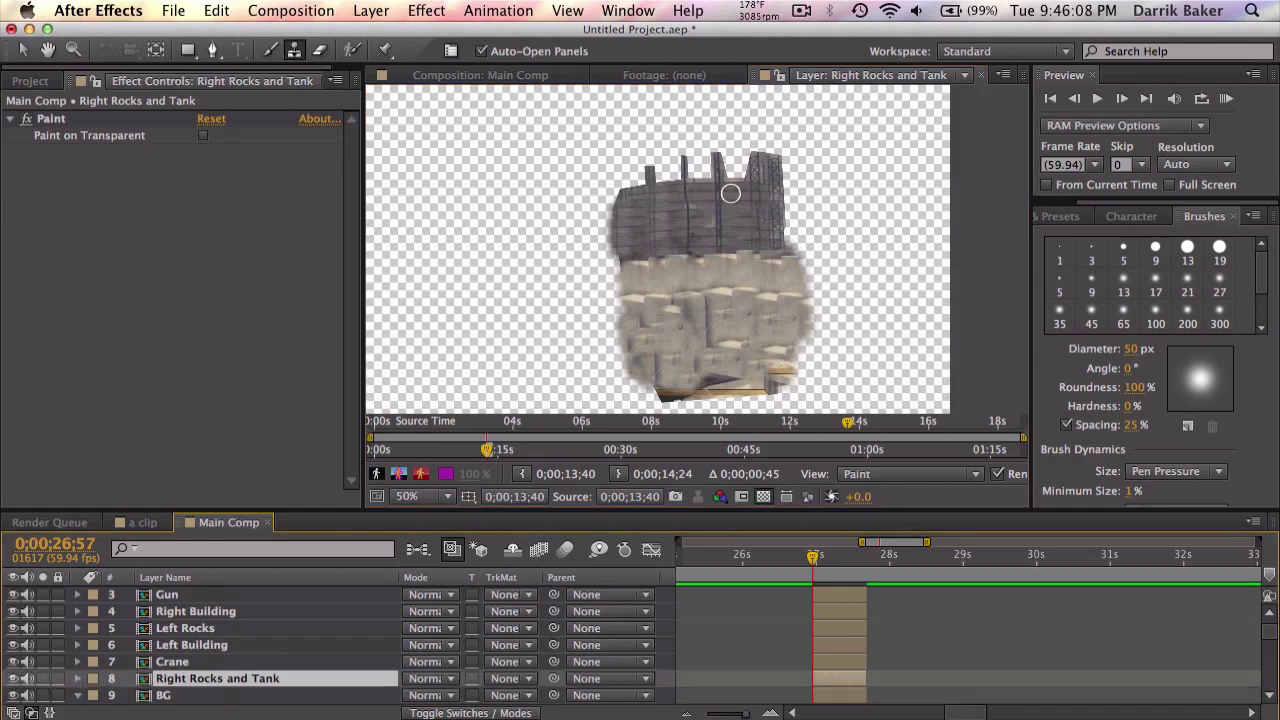
Select the 3D Vertigo Controller layer at the top of the layer list to show its 18.00 Slider.
key(grave)
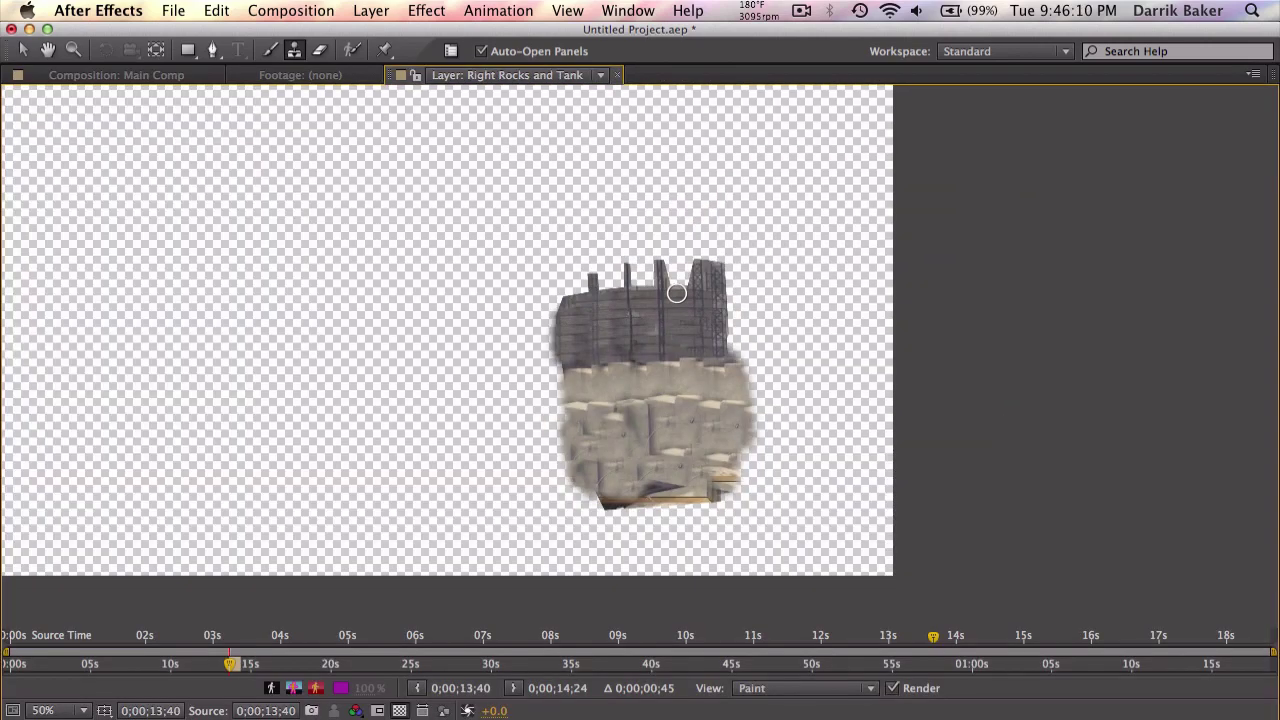
key(grave)
scroll(197, 693, up, 1)
scroll(197, 693, down, 4)
scroll(197, 693, down, 3)
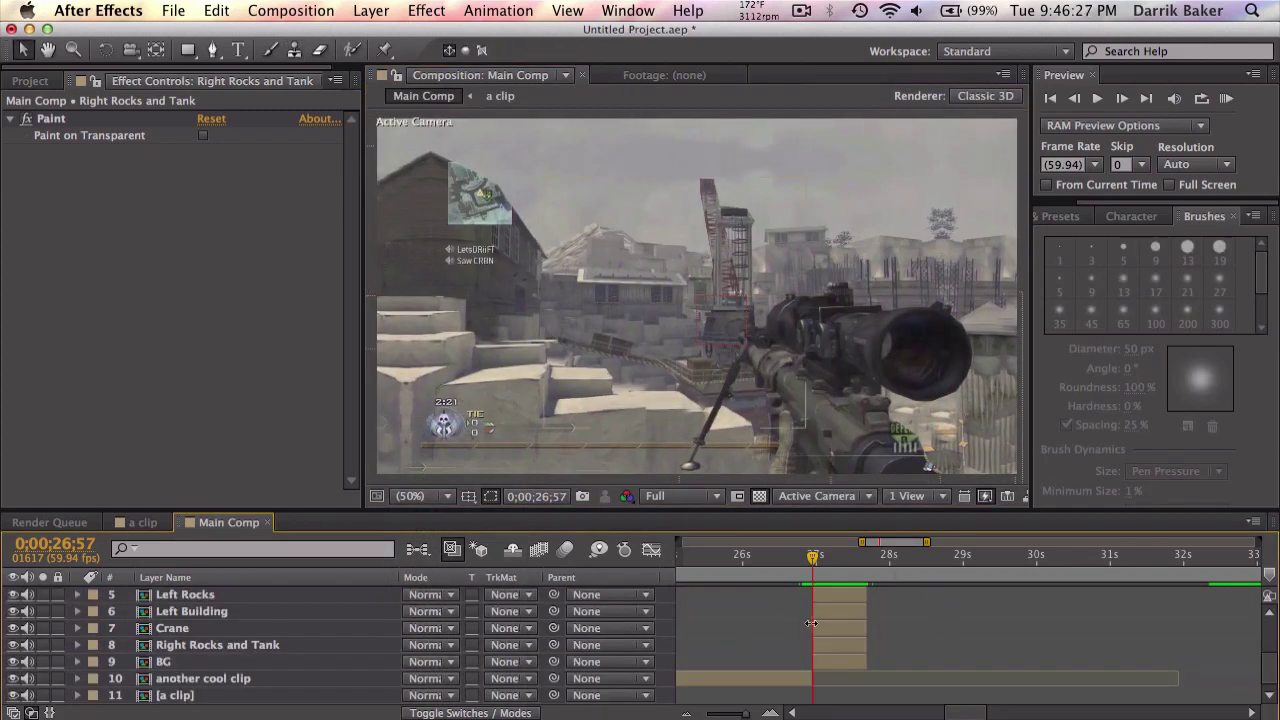
scroll(191, 610, up, 4)
click(198, 597)
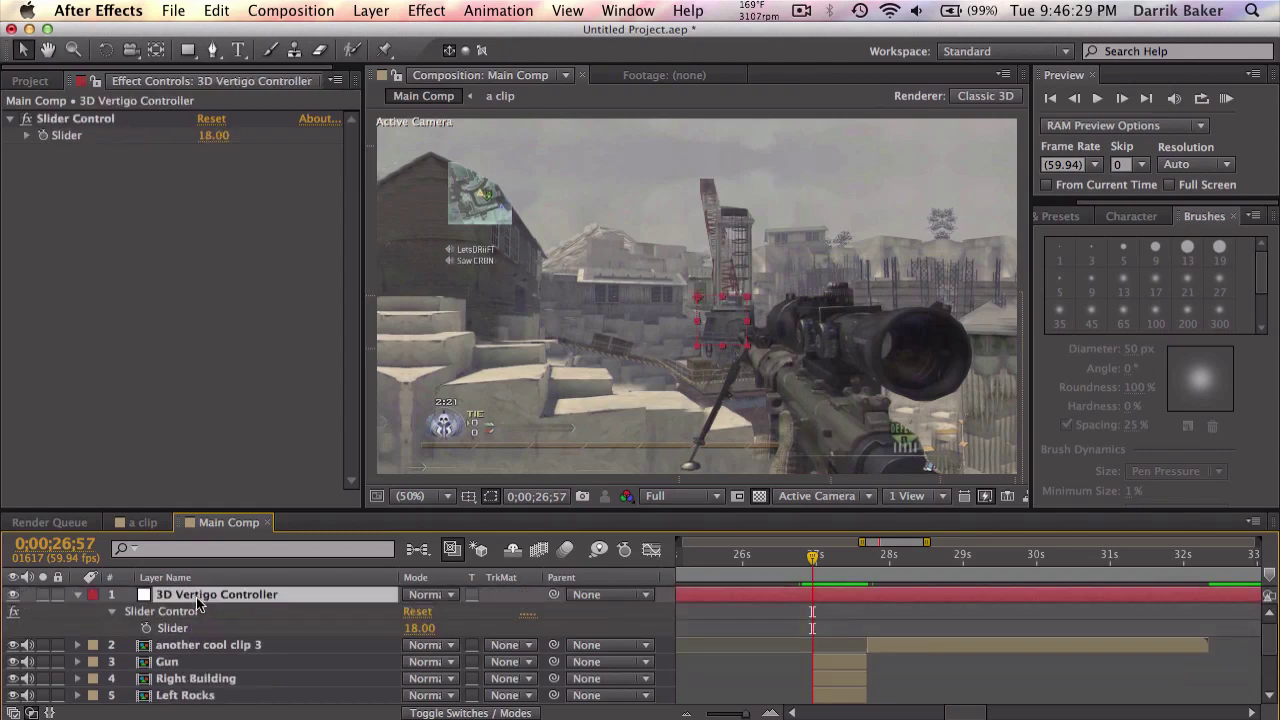
Keyframe the Slider with an end keyframe at 27;42 and a peak of 29 at 27;23.
click(147, 628)
key(equal)
key(equal)
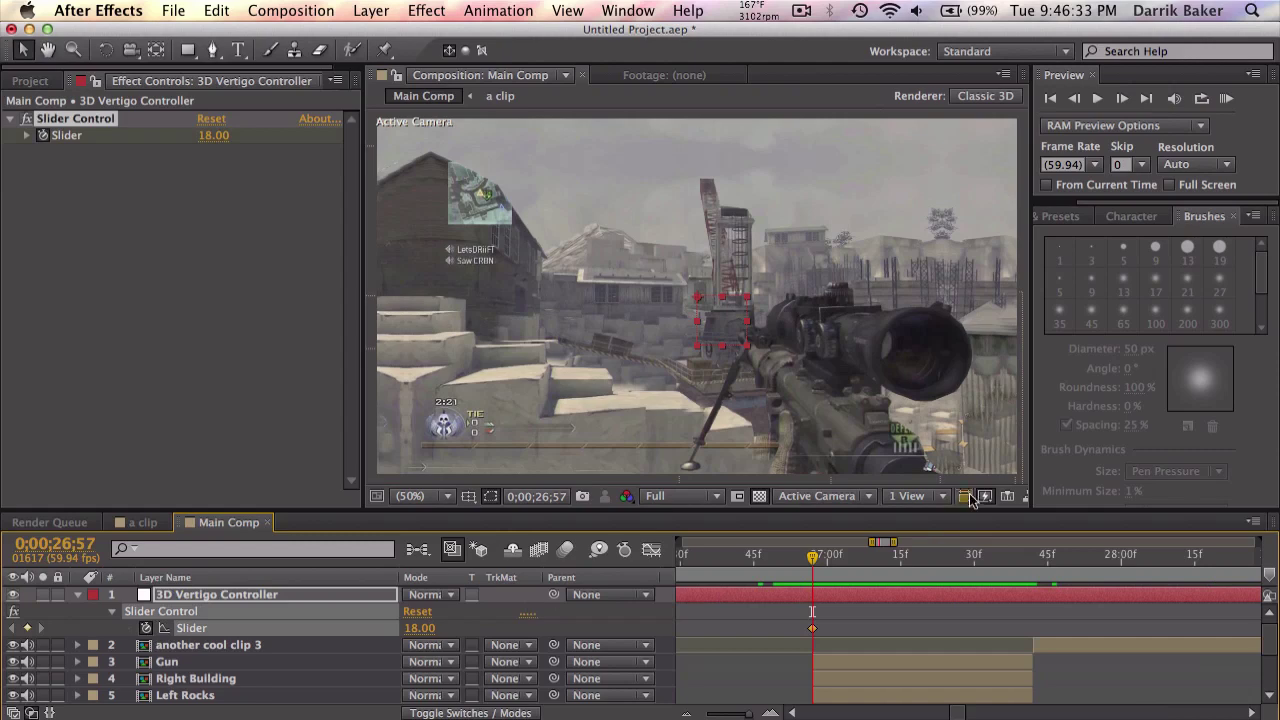
click(1029, 556)
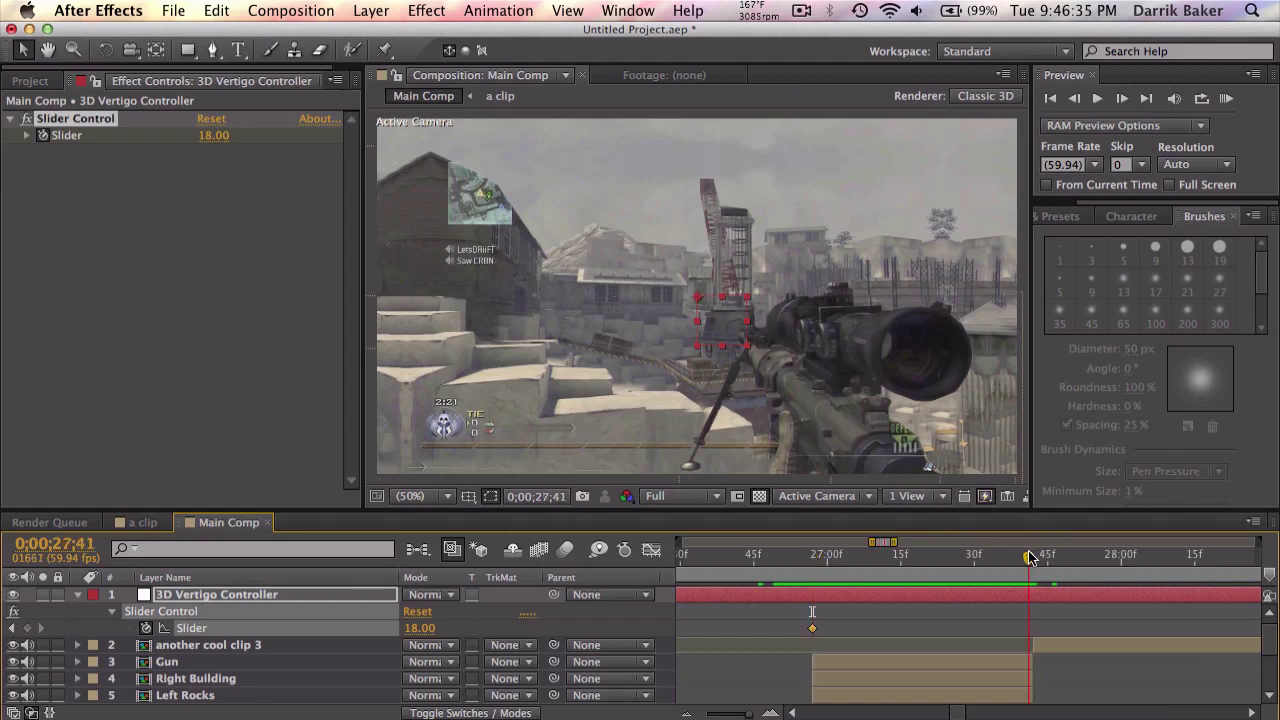
click(1033, 556)
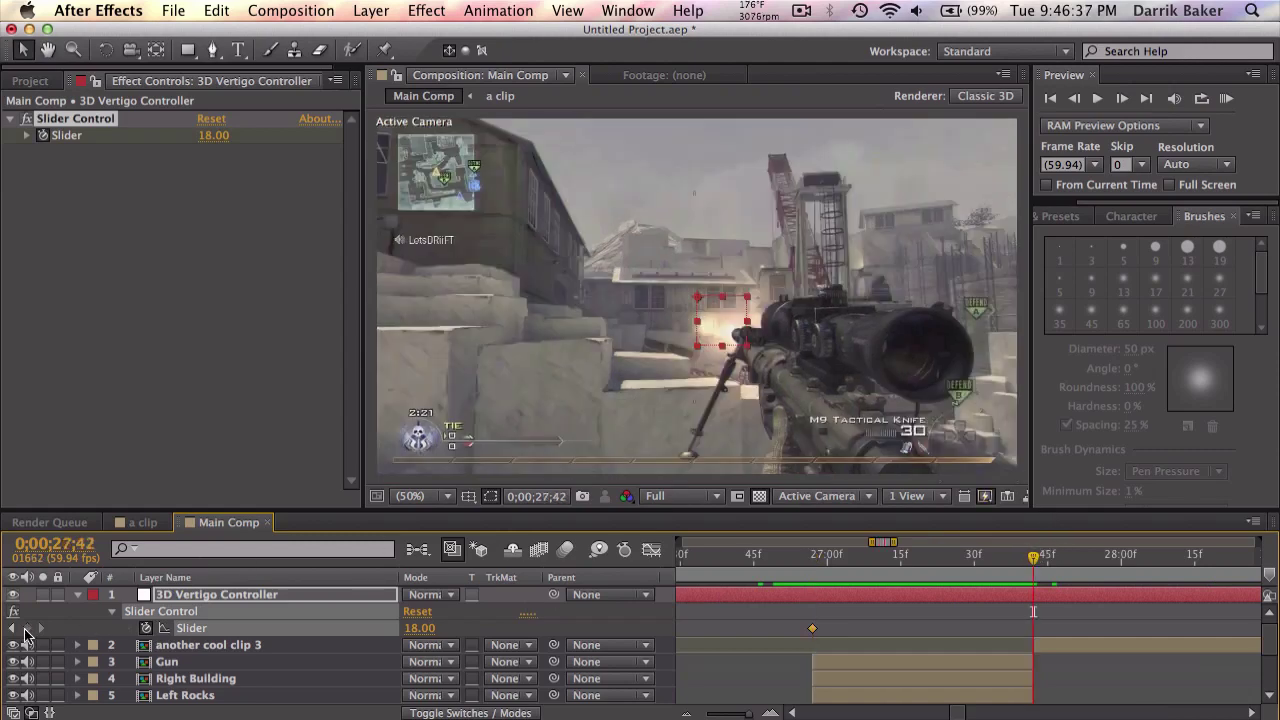
drag(926, 556, 940, 556)
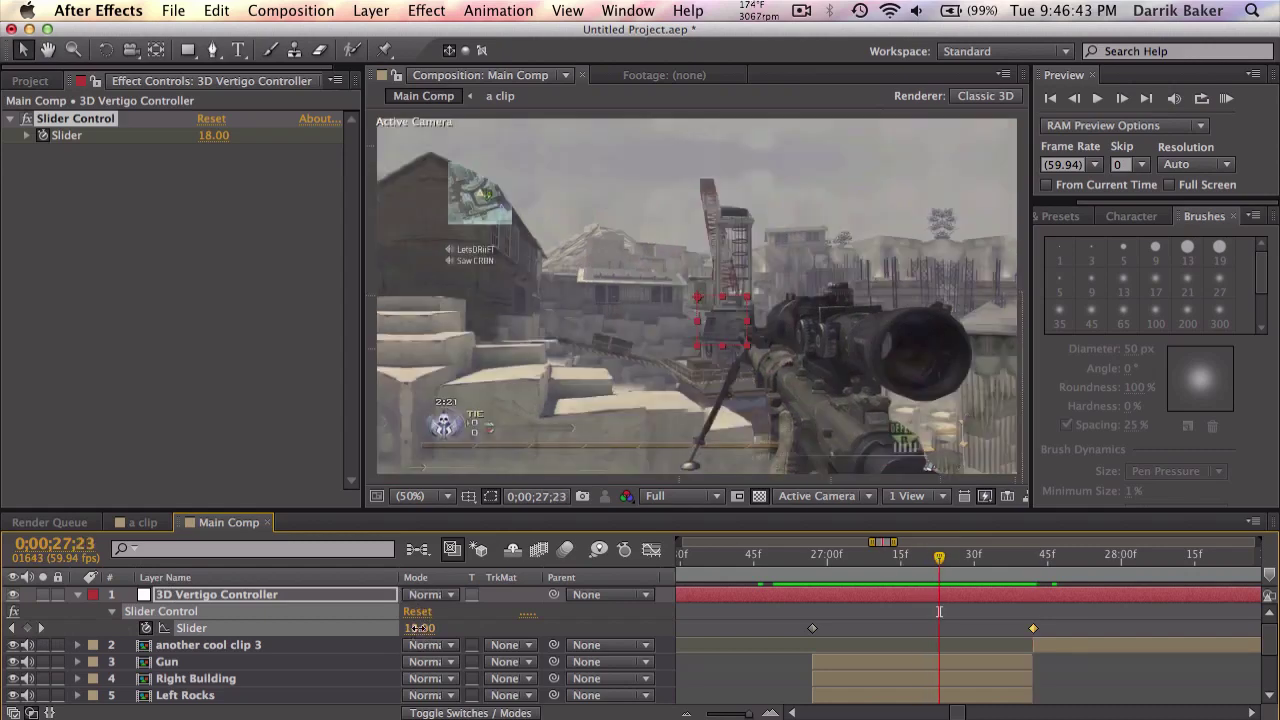
drag(420, 628, 428, 628)
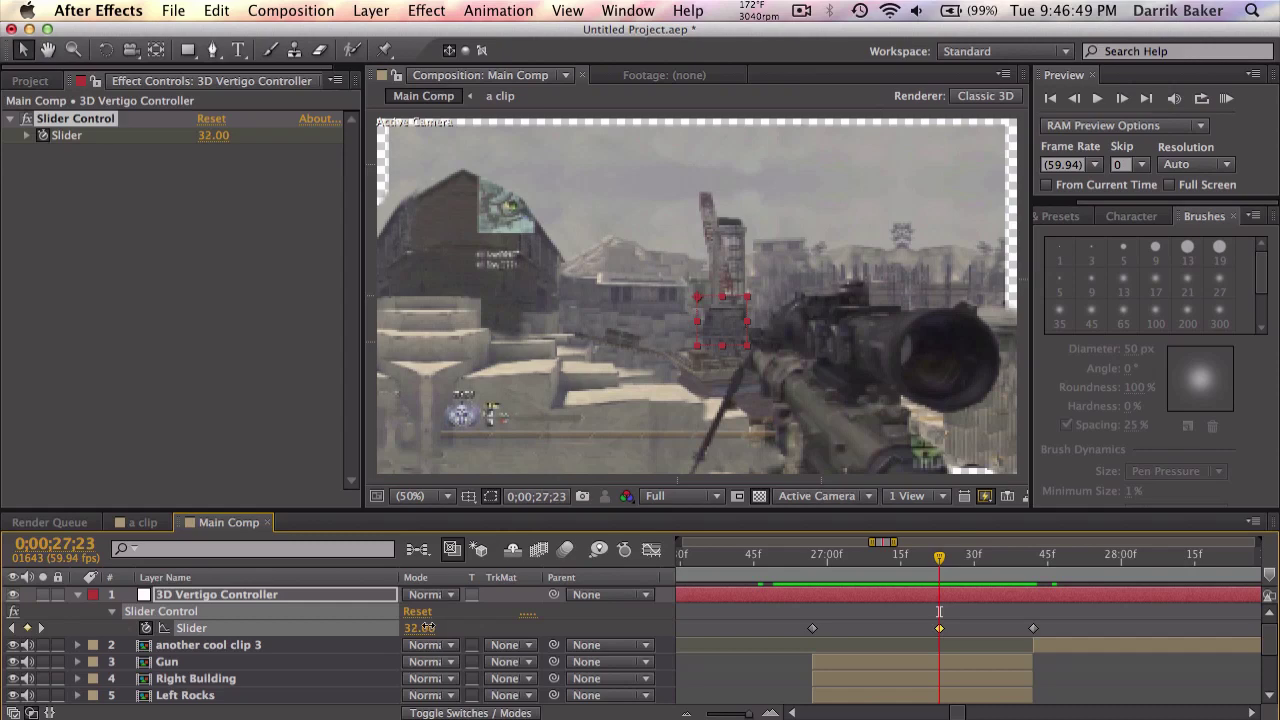
drag(427, 628, 421, 628)
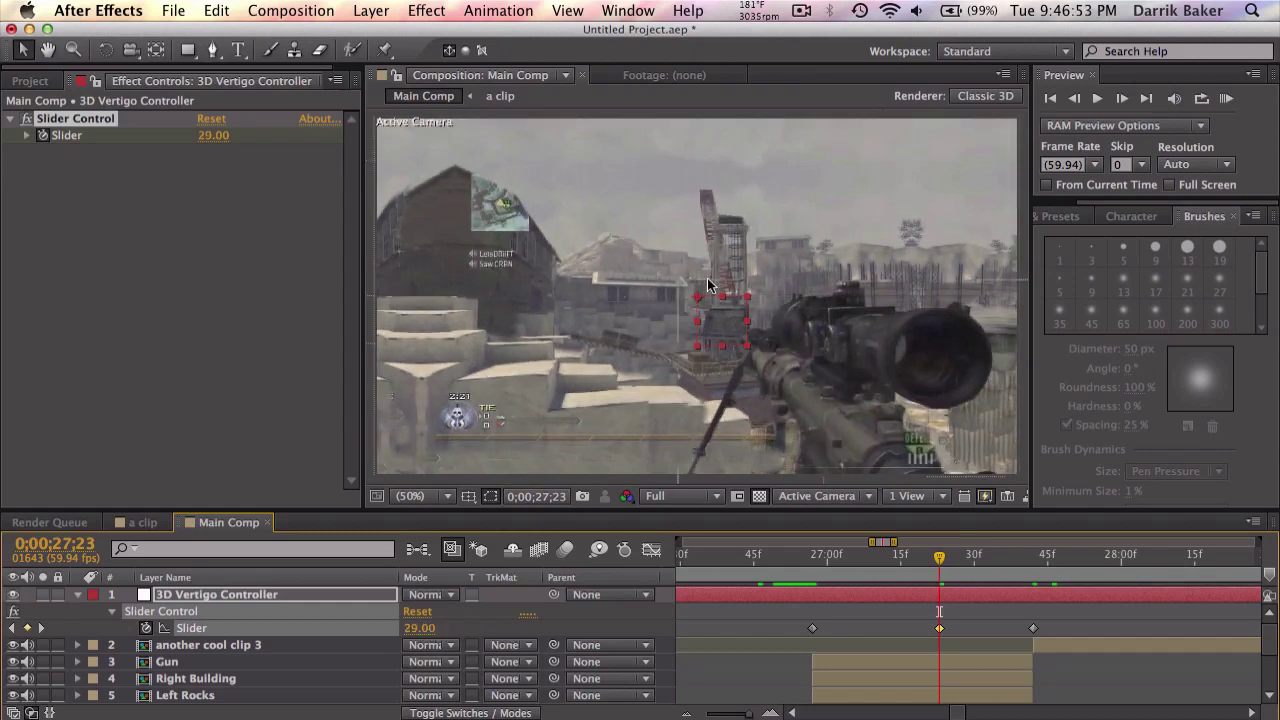
Set the first and last Slider keyframes to 0.
double_click(814, 627)
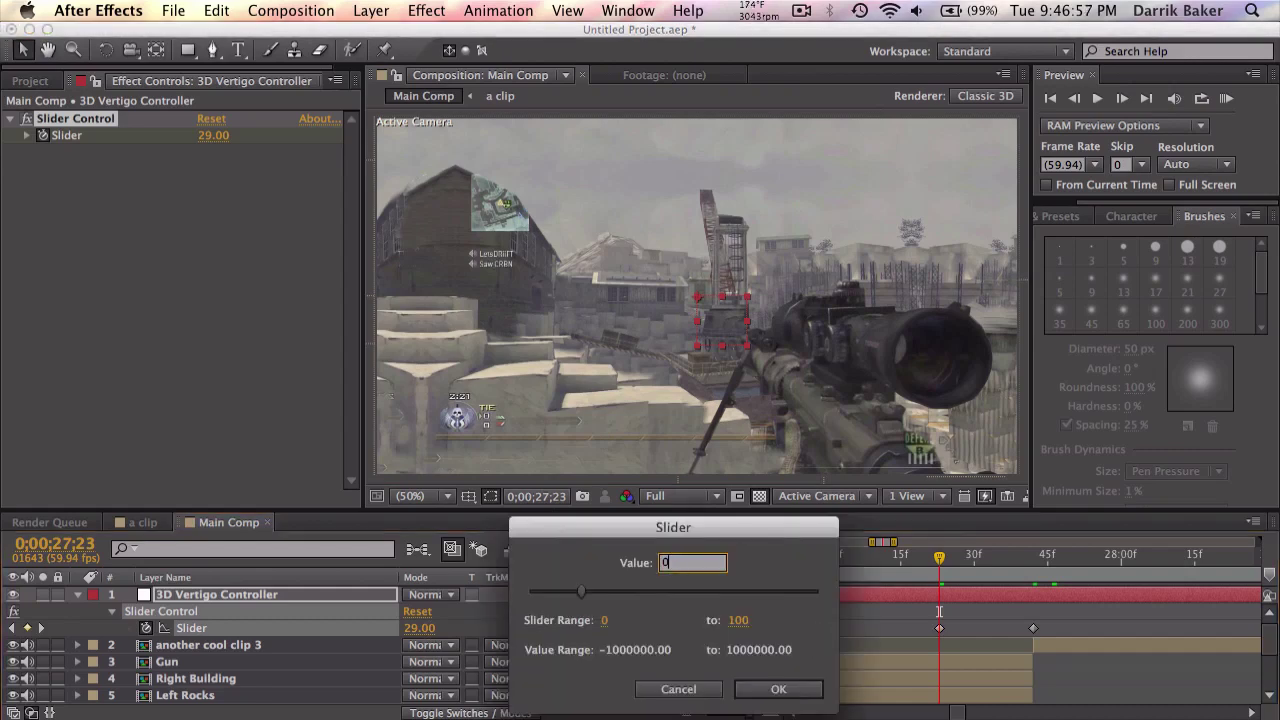
key(Return)
double_click(1032, 630)
key(Return)
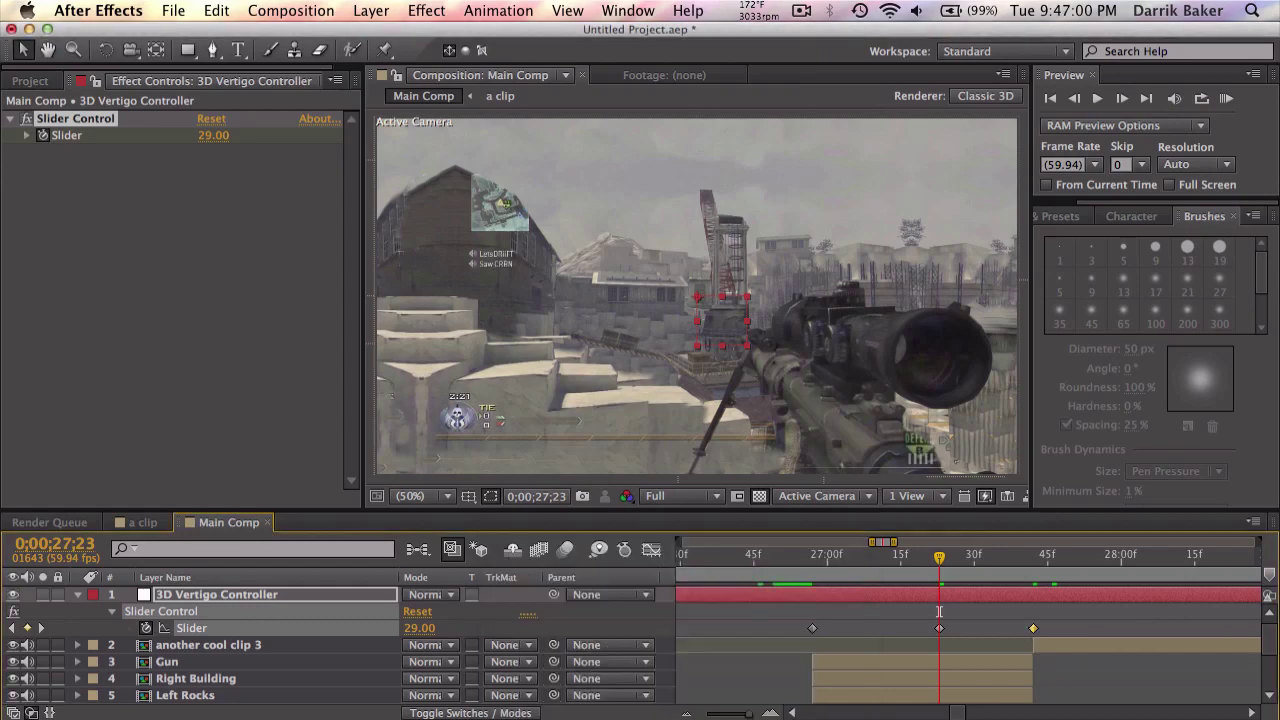
In the Graph Editor, apply Easy Ease to the 29 peak keyframe and reshape its Bezier handles.
click(651, 550)
key(grave)
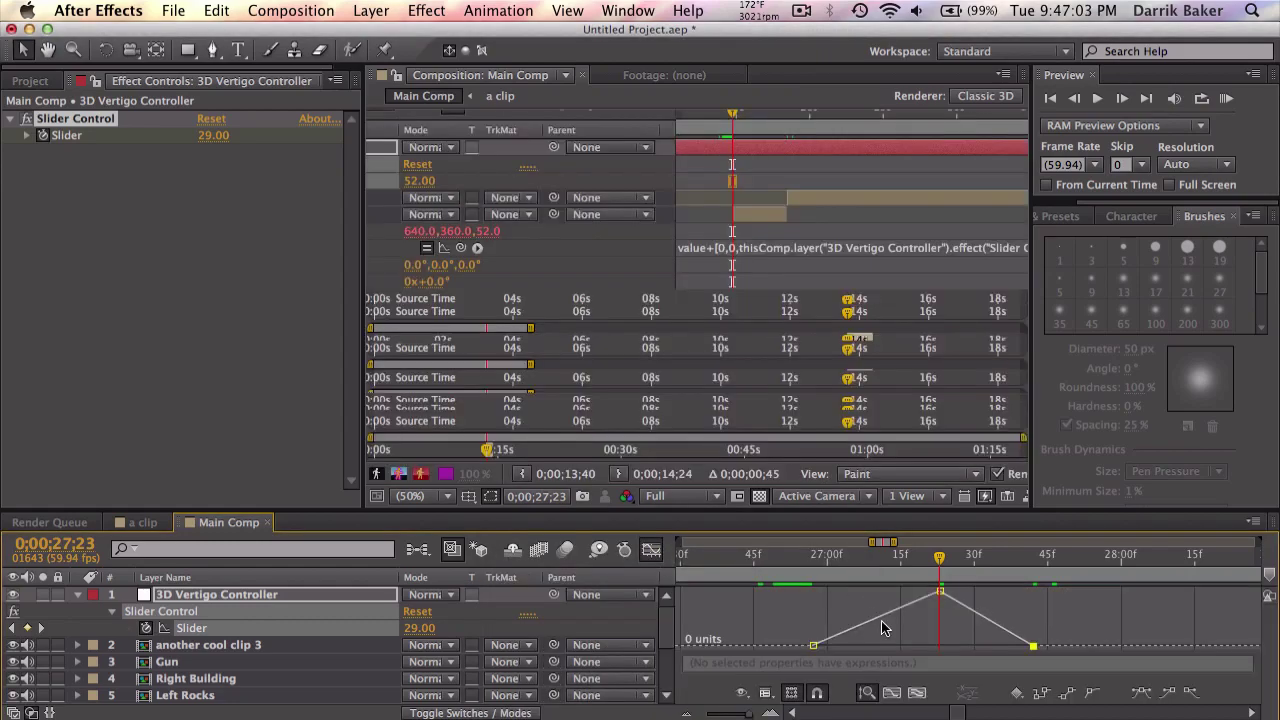
click(940, 176)
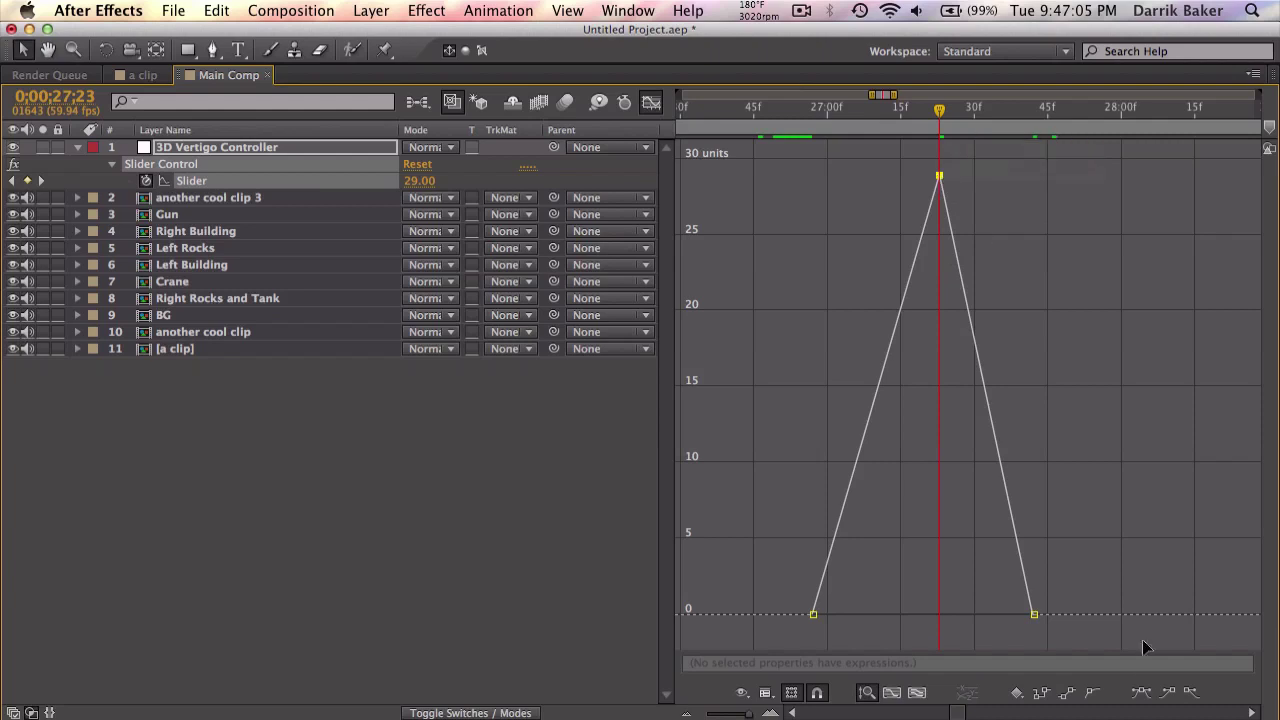
click(1141, 692)
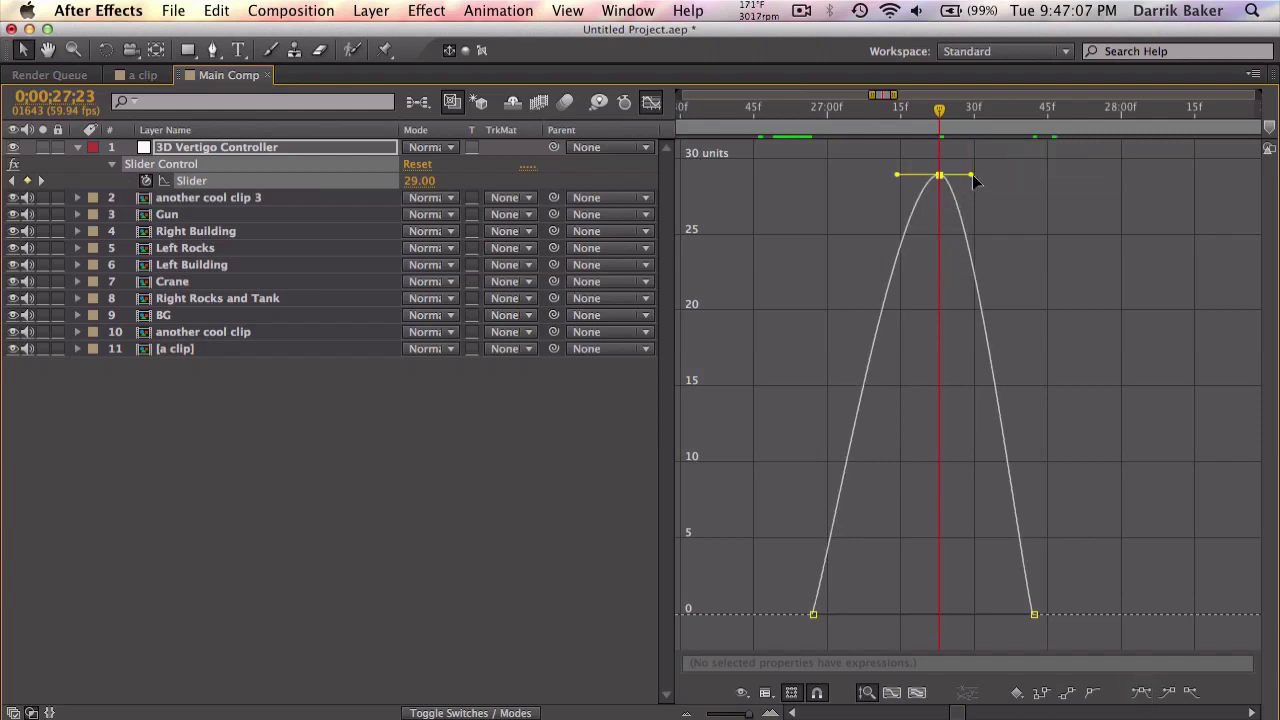
drag(975, 180, 1016, 175)
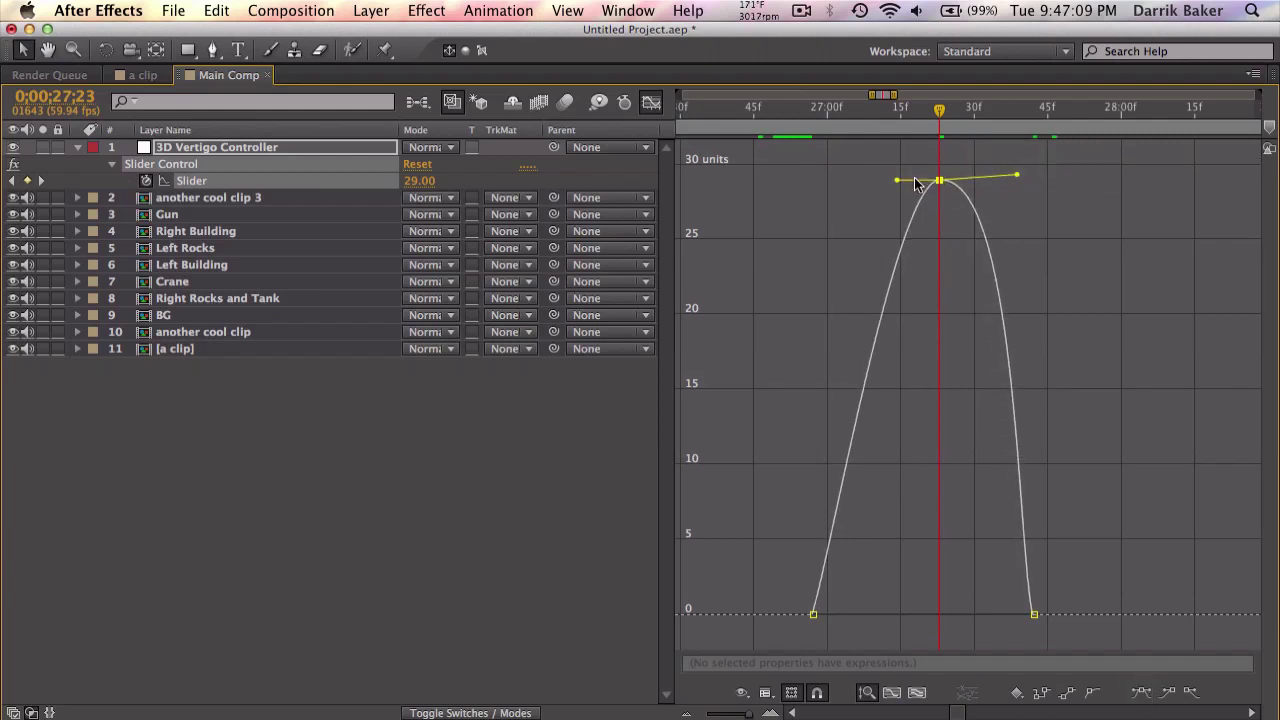
drag(893, 182, 887, 187)
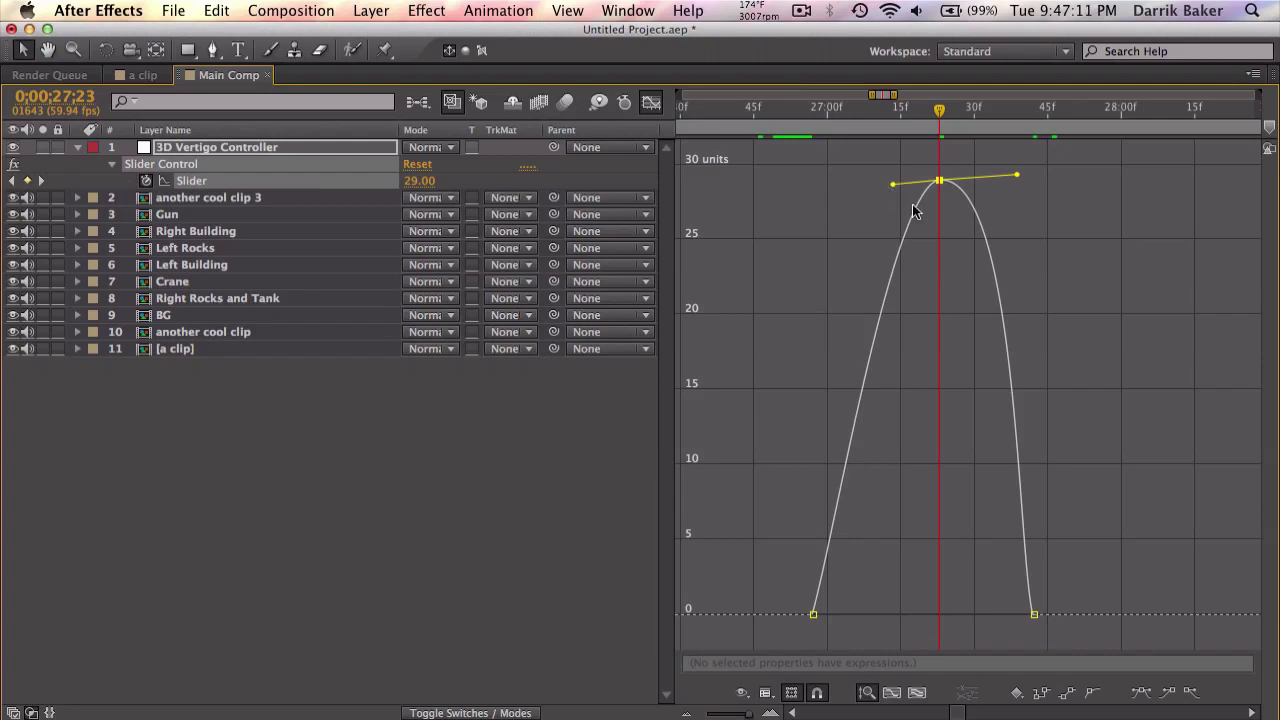
key(grave)
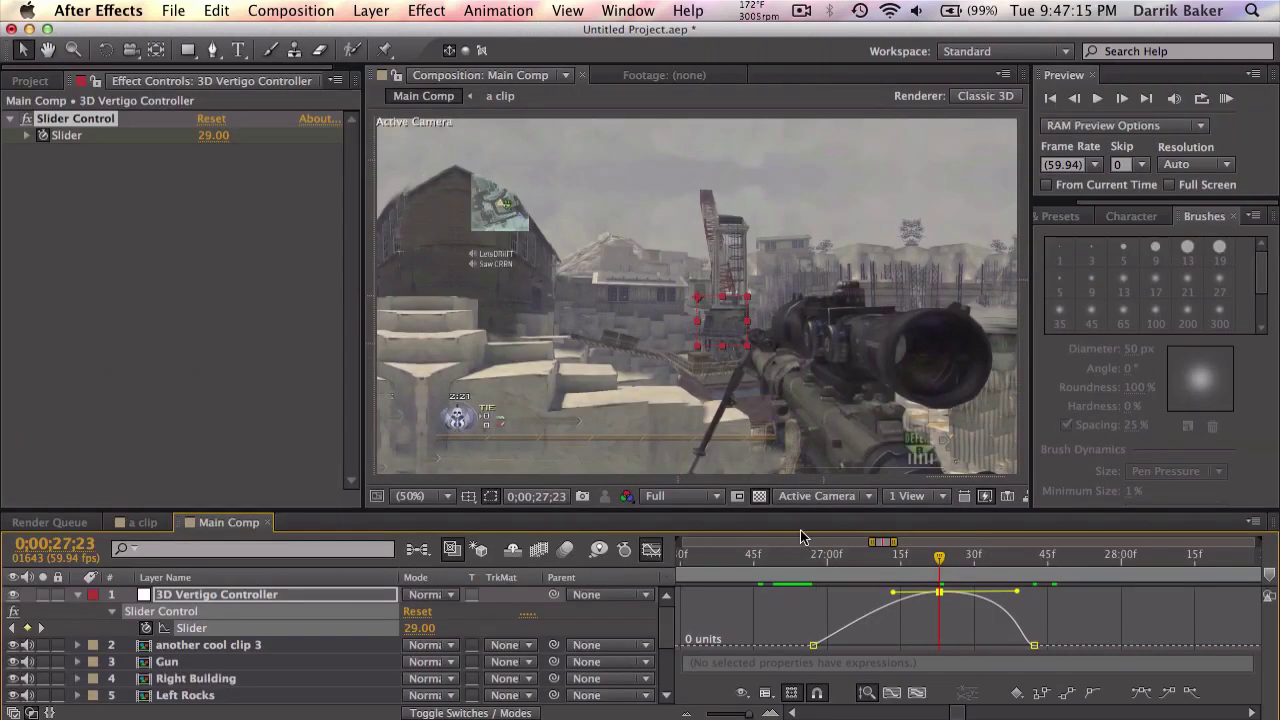
click(775, 556)
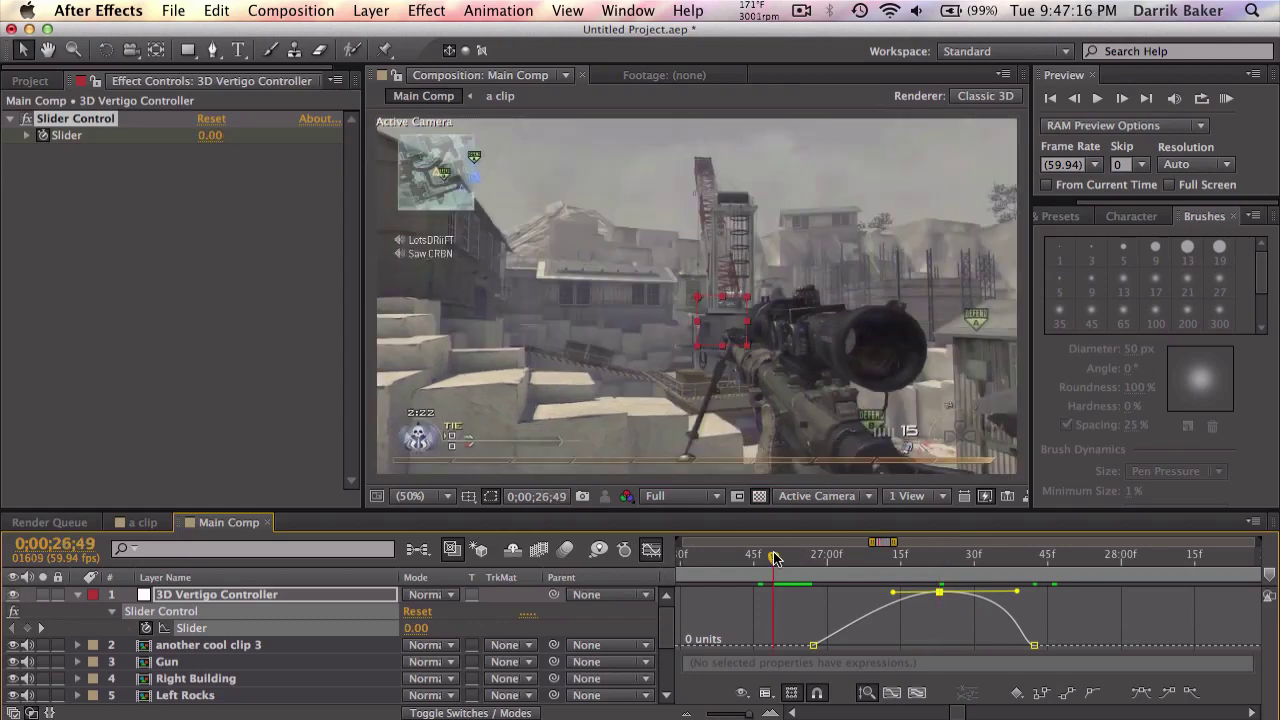
End the work area at 0;00;27;53 and RAM-preview the zoom.
click(1087, 565)
key(n)
click(1228, 99)
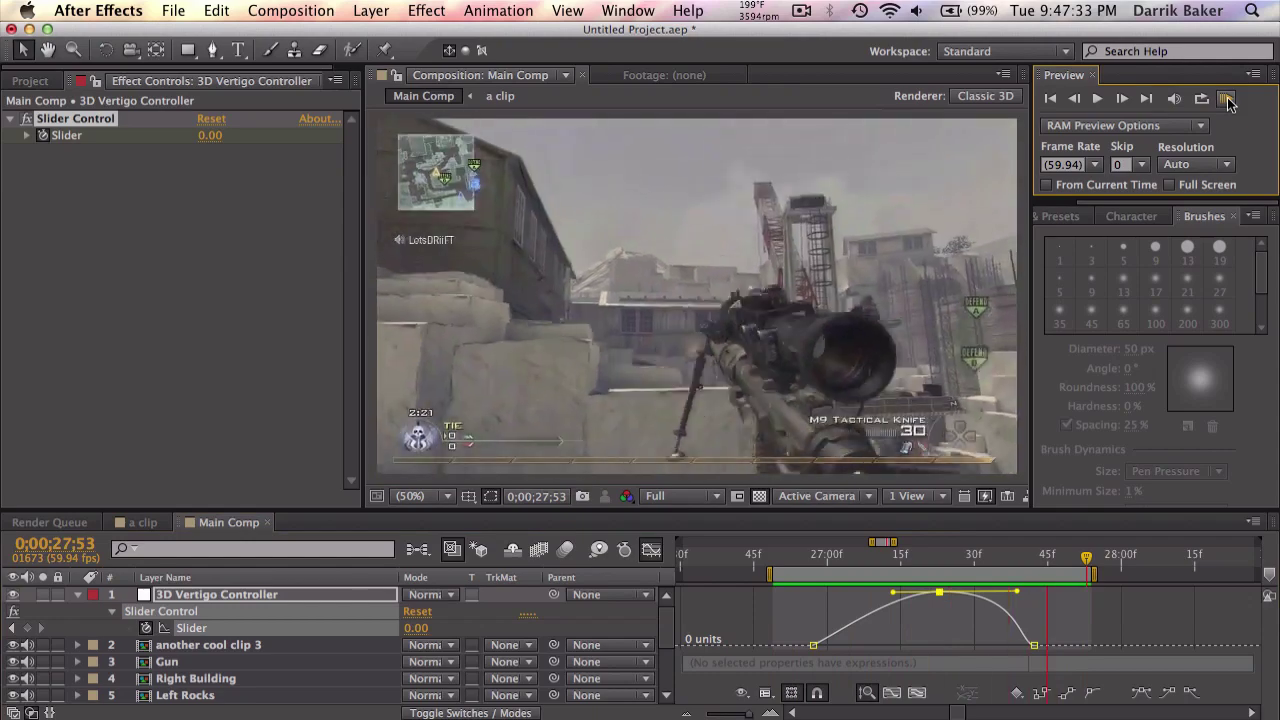
click(714, 681)
Scrub the playhead from 0;00;26;56 through the zoom to check the motion.
drag(822, 556, 859, 564)
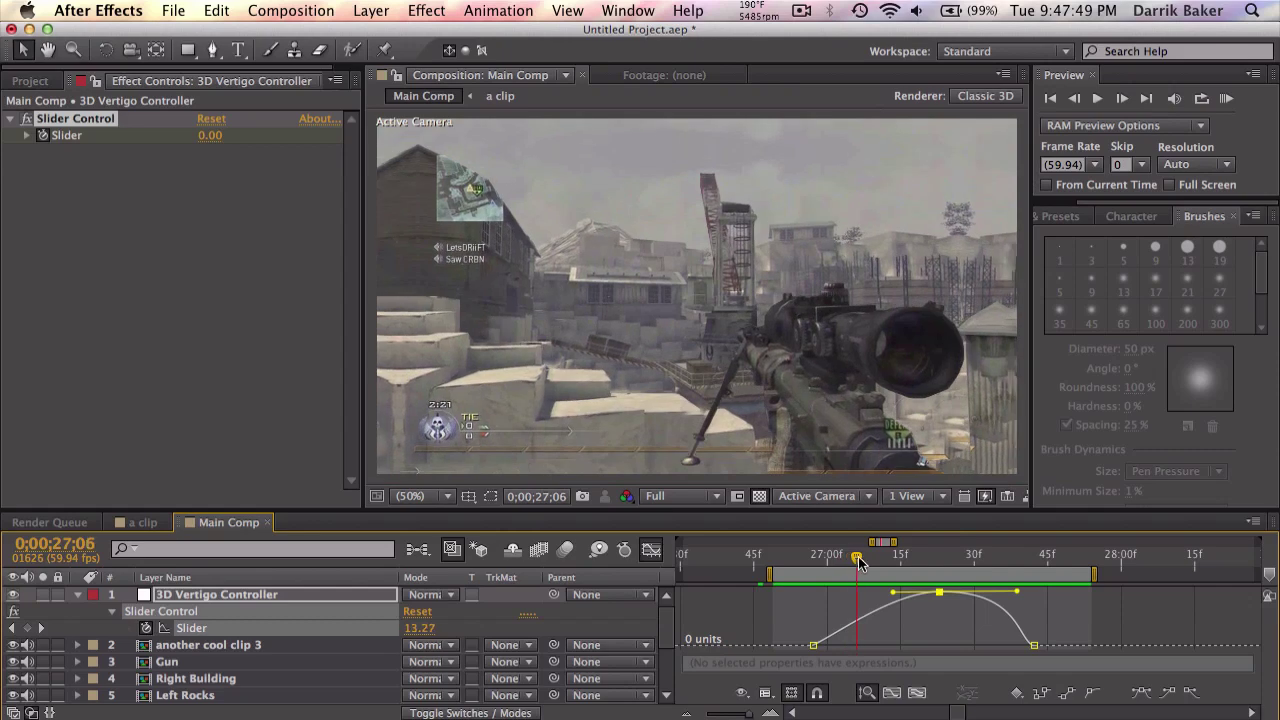
key(space)
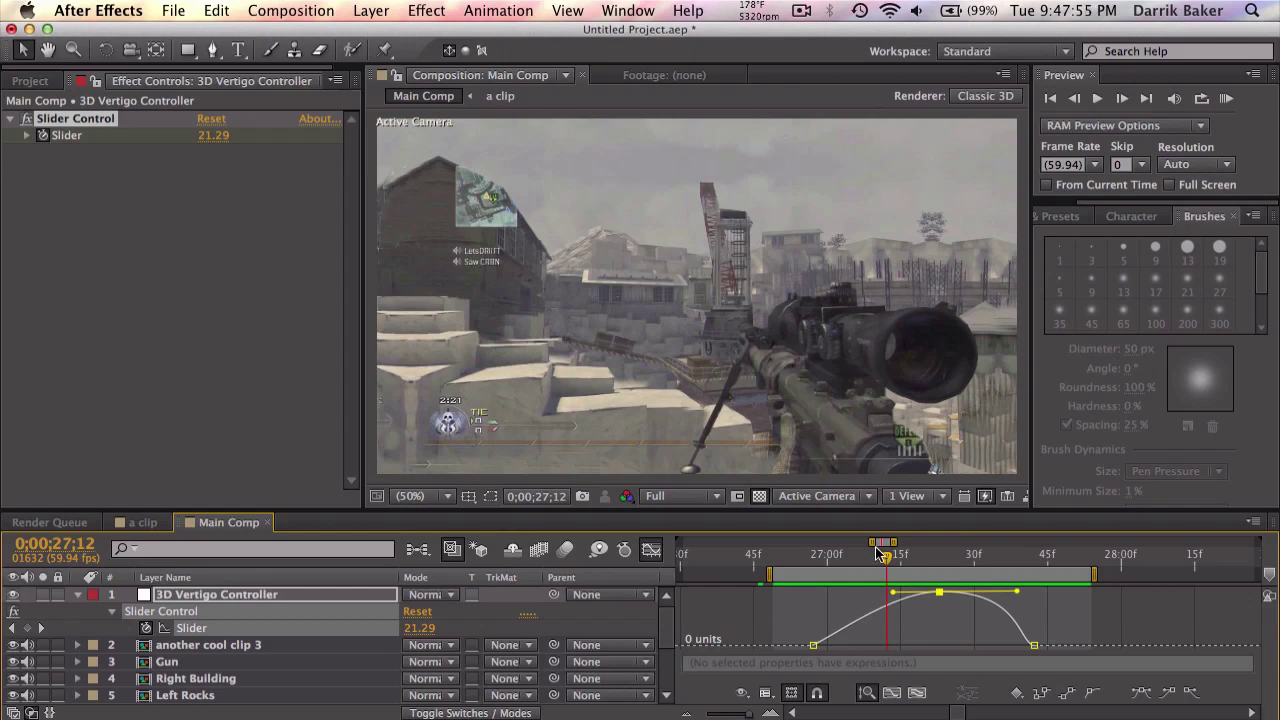
drag(876, 549, 958, 555)
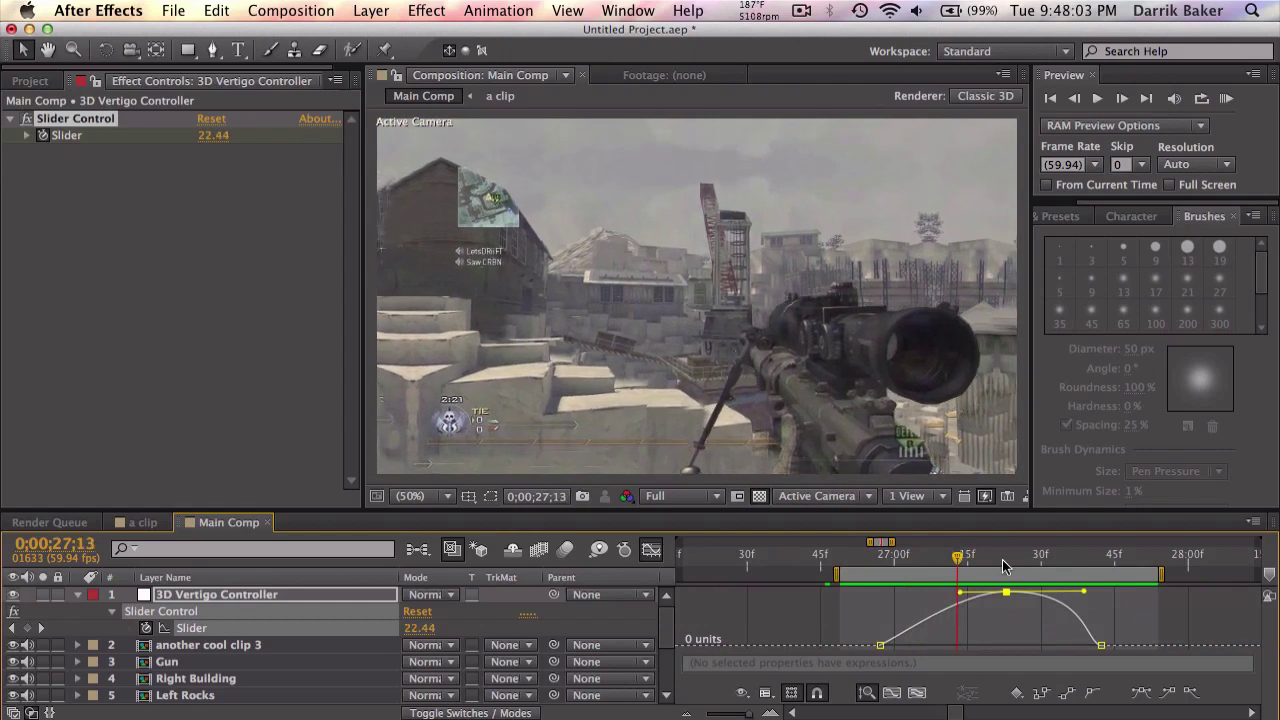
drag(979, 563, 880, 557)
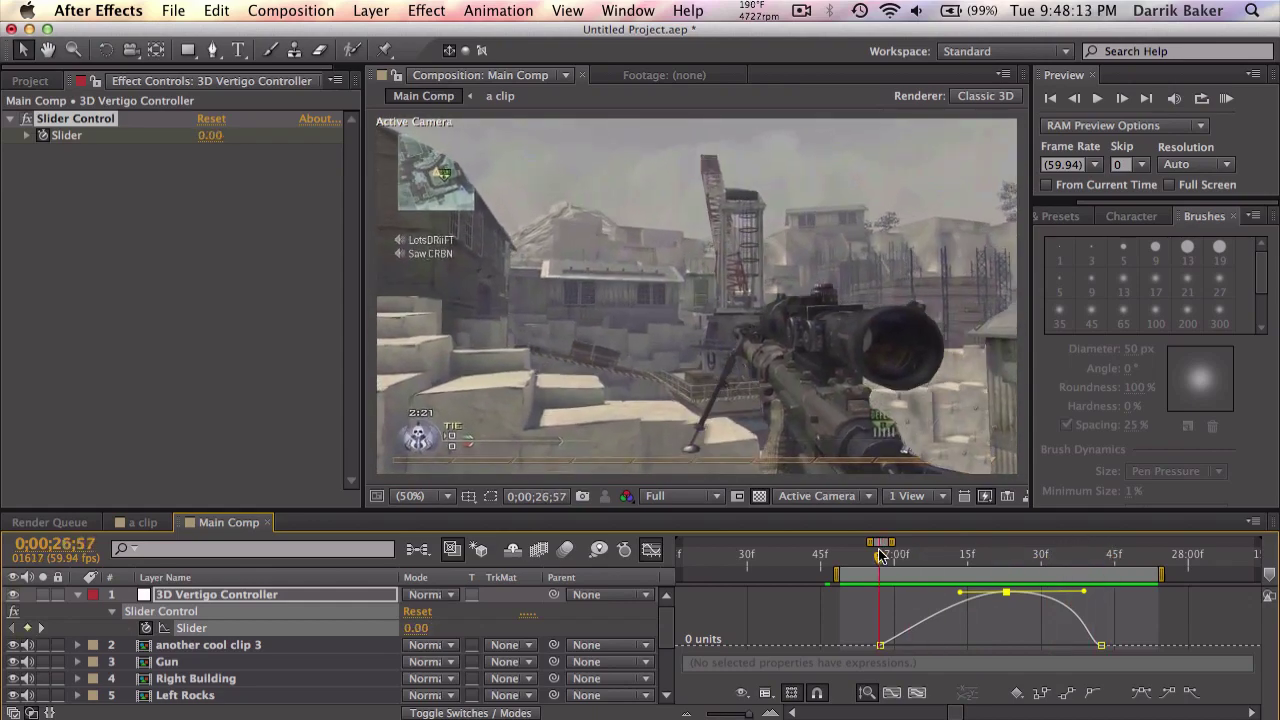
Link the Gun layer's Z Rotation to the Vertigo Slider with an expression pick whip.
click(651, 549)
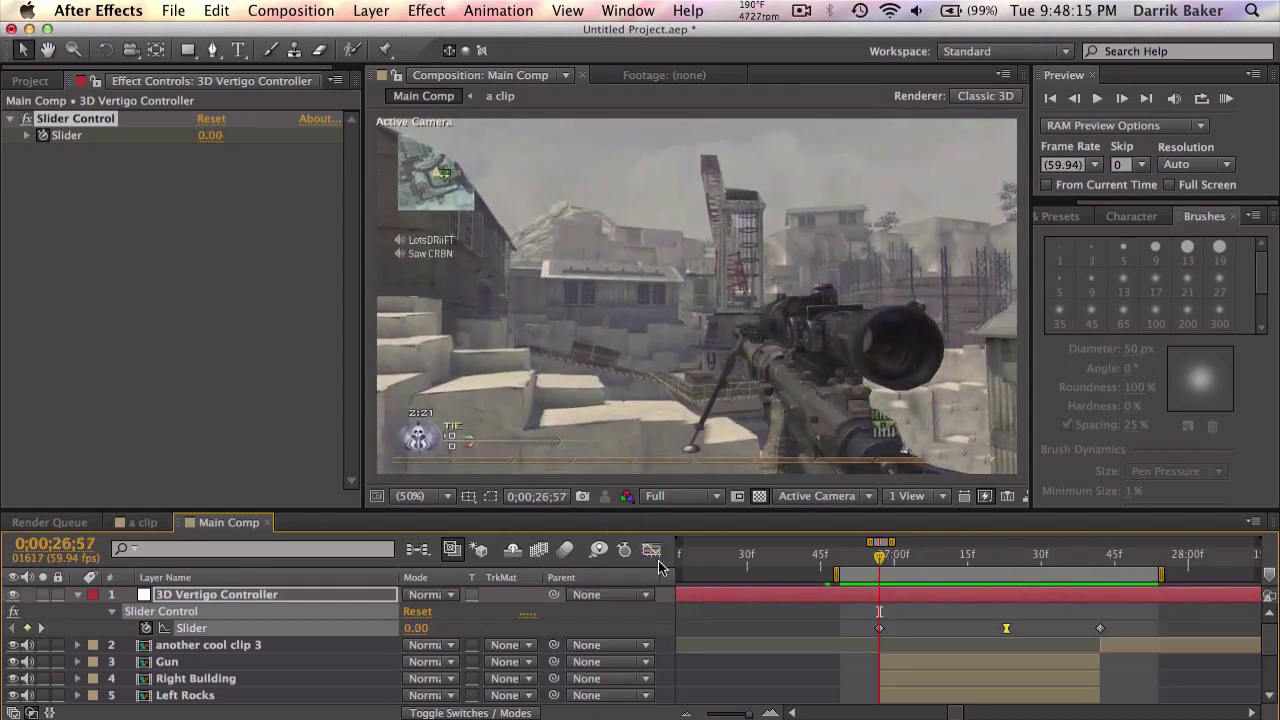
scroll(923, 631, down, 3)
scroll(917, 618, up, 2)
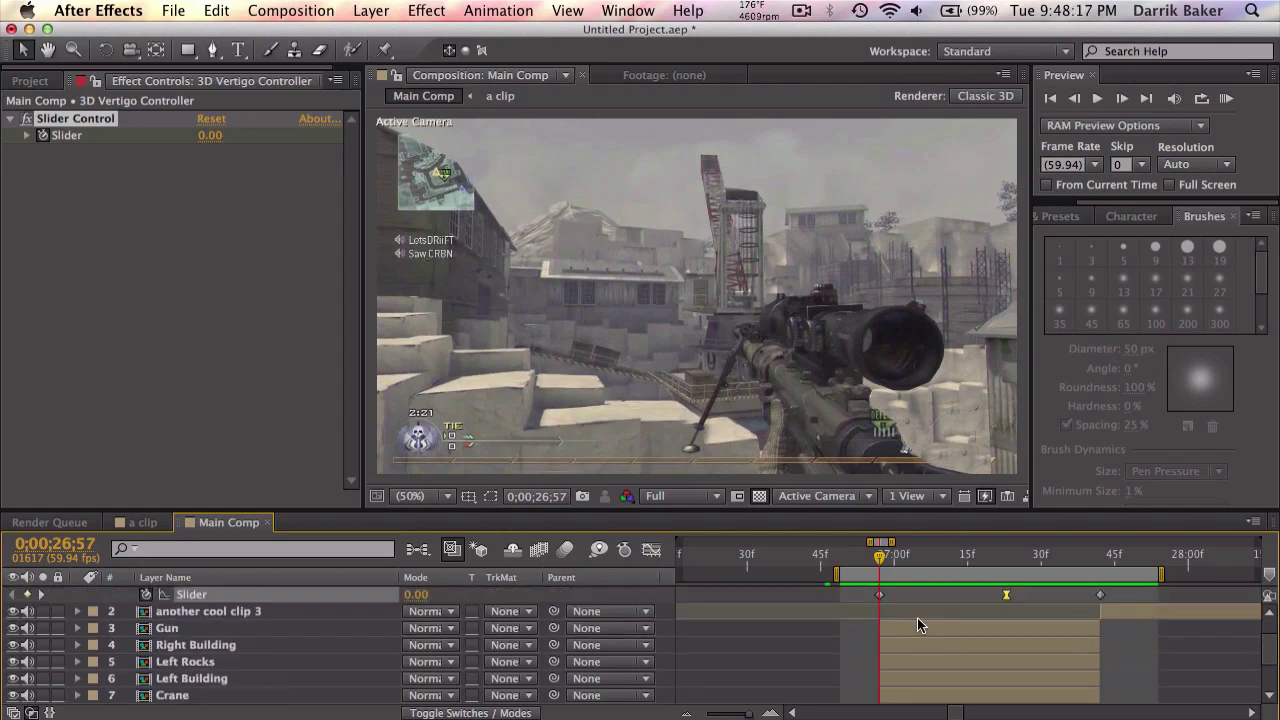
click(913, 628)
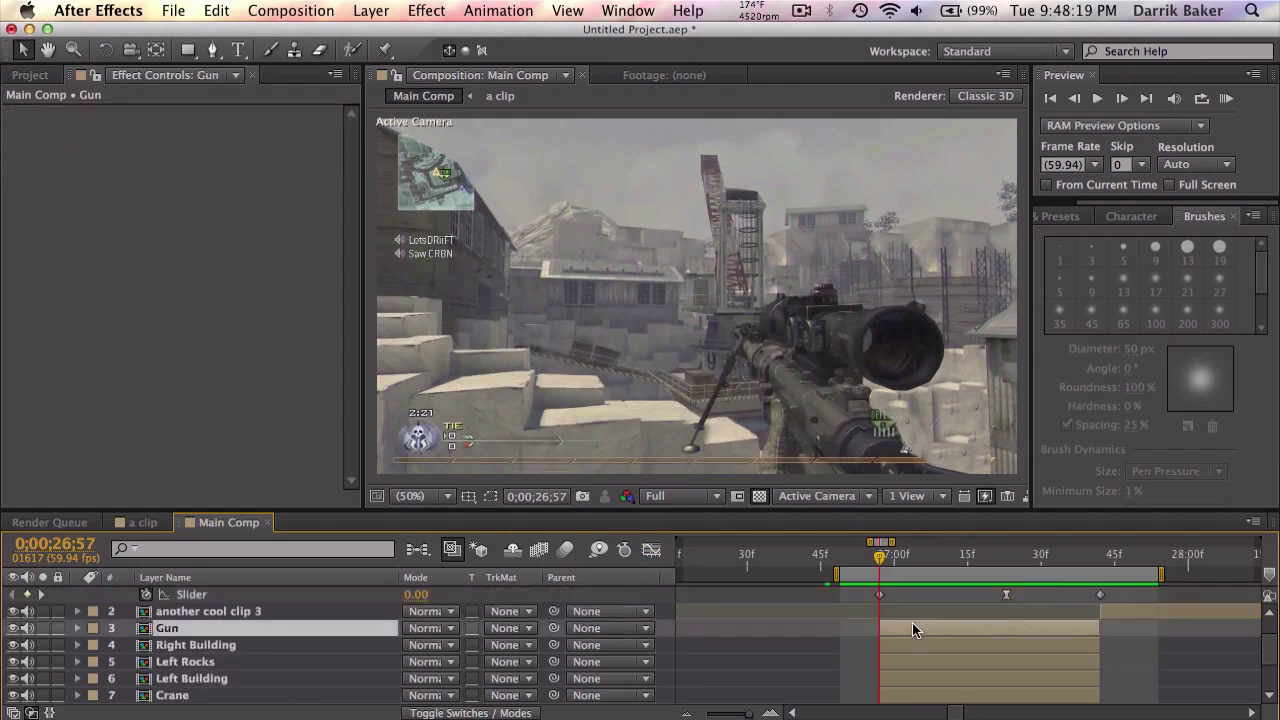
key(r)
scroll(278, 695, down, 1)
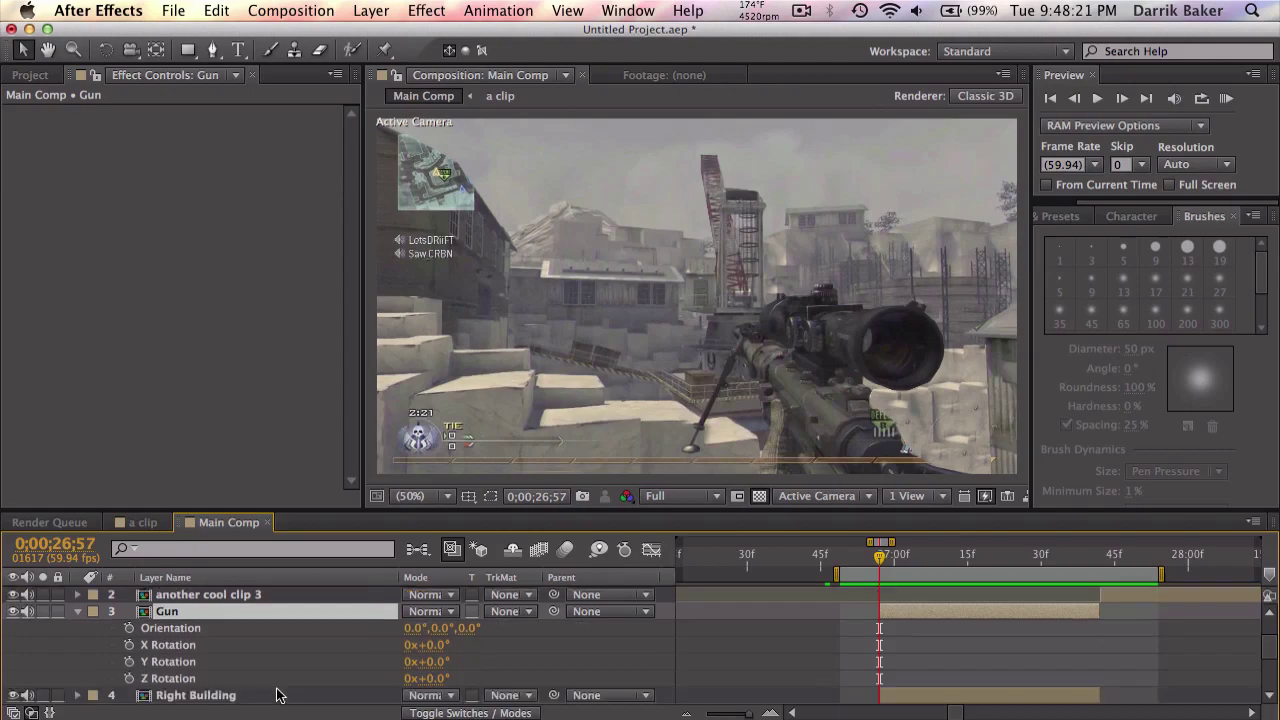
key(grave)
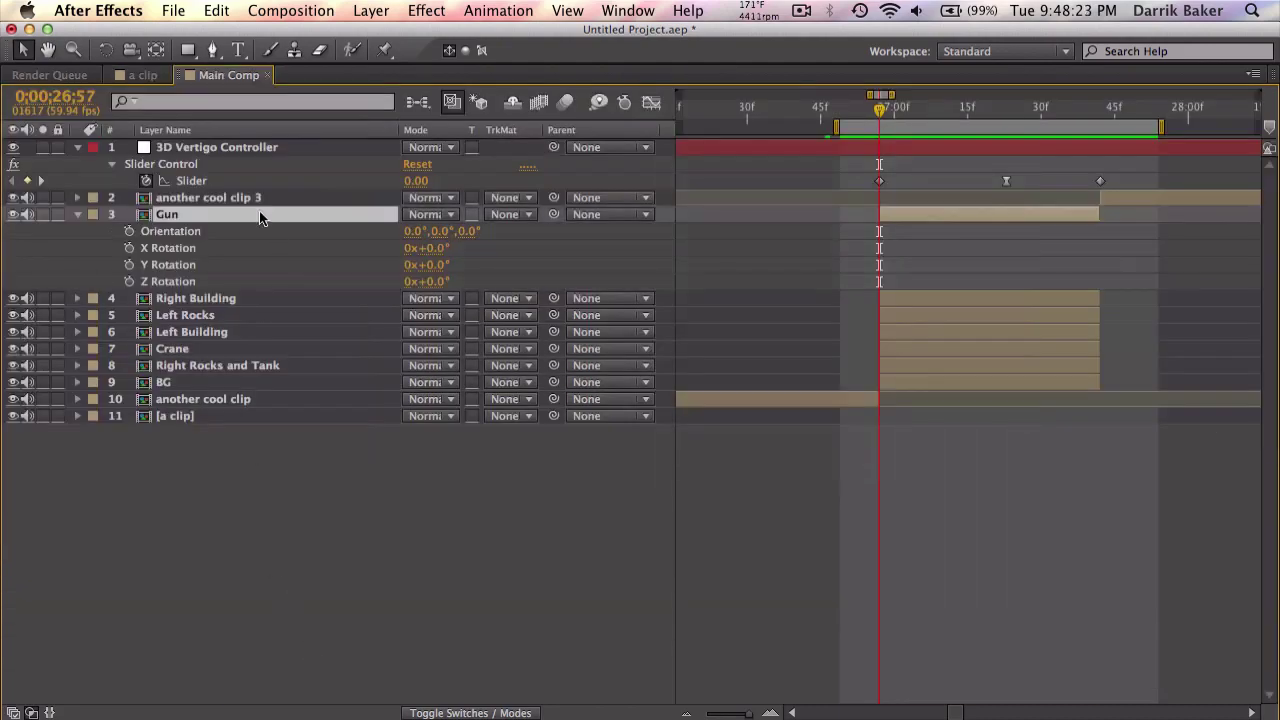
alt+click(124, 284)
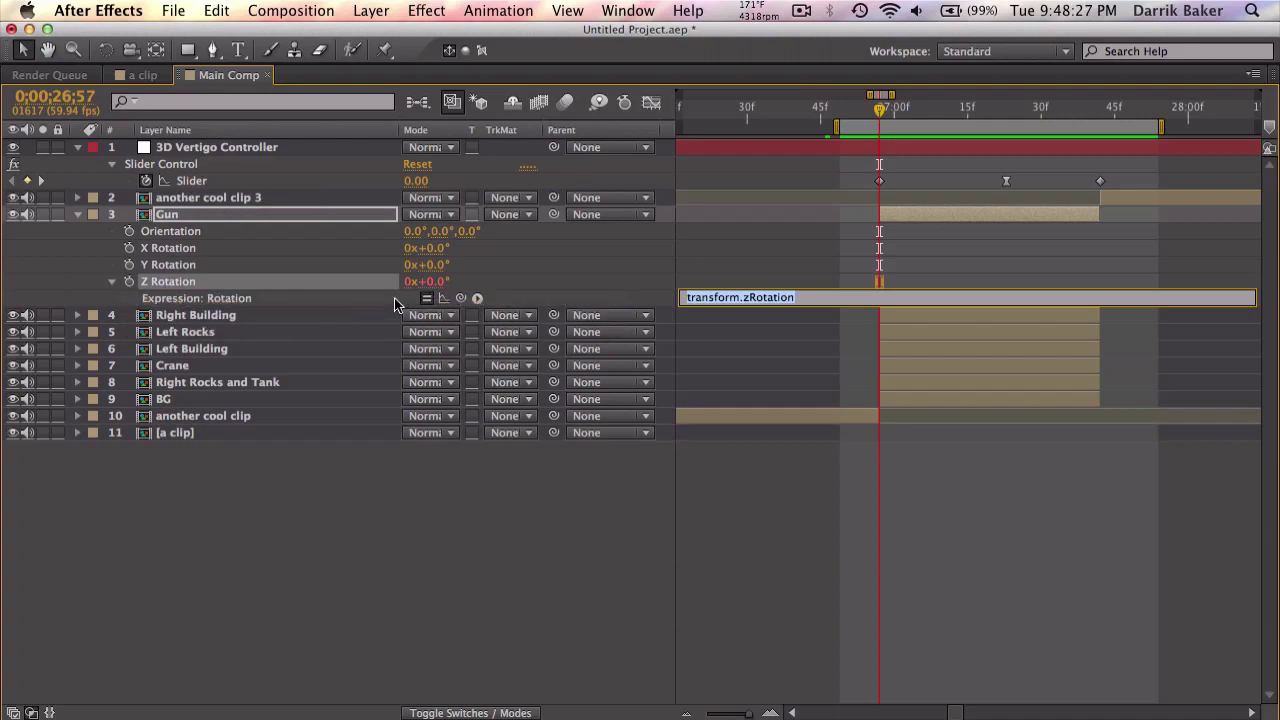
drag(463, 298, 228, 185)
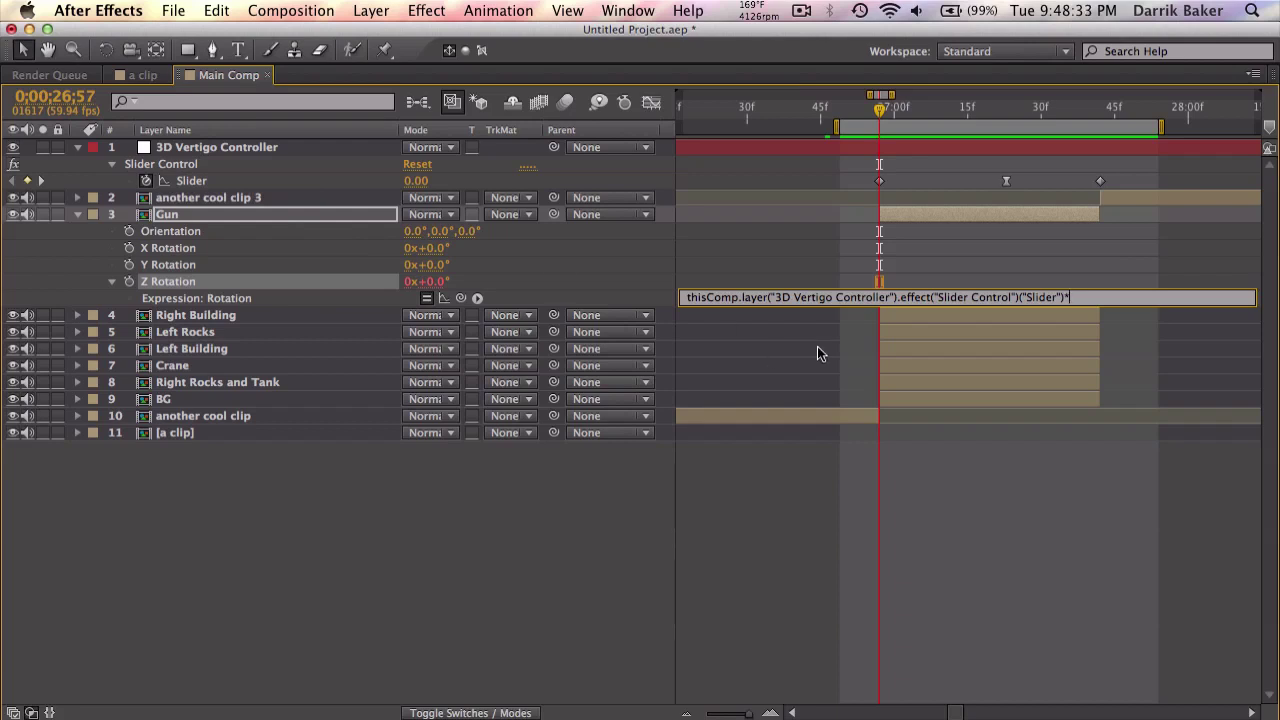
Link Right Building's Z Rotation to the Vertigo Slider the same way, then check it at 27;08.
click(307, 321)
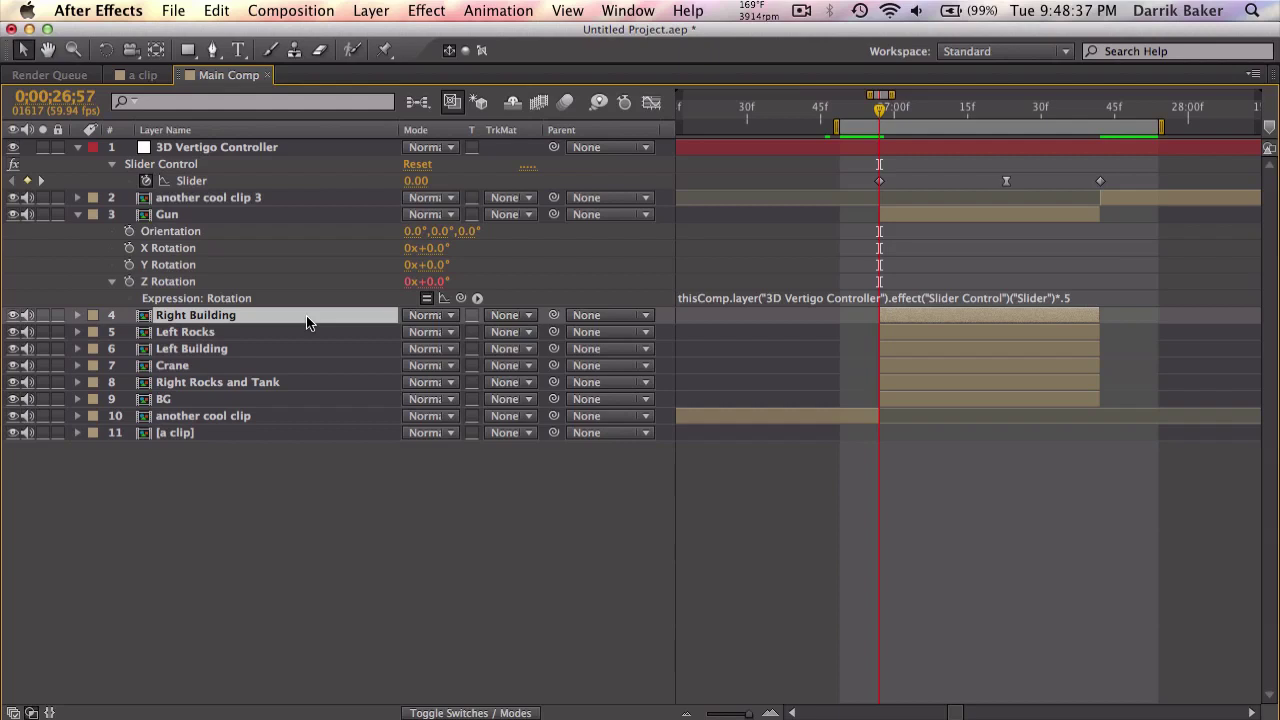
key(r)
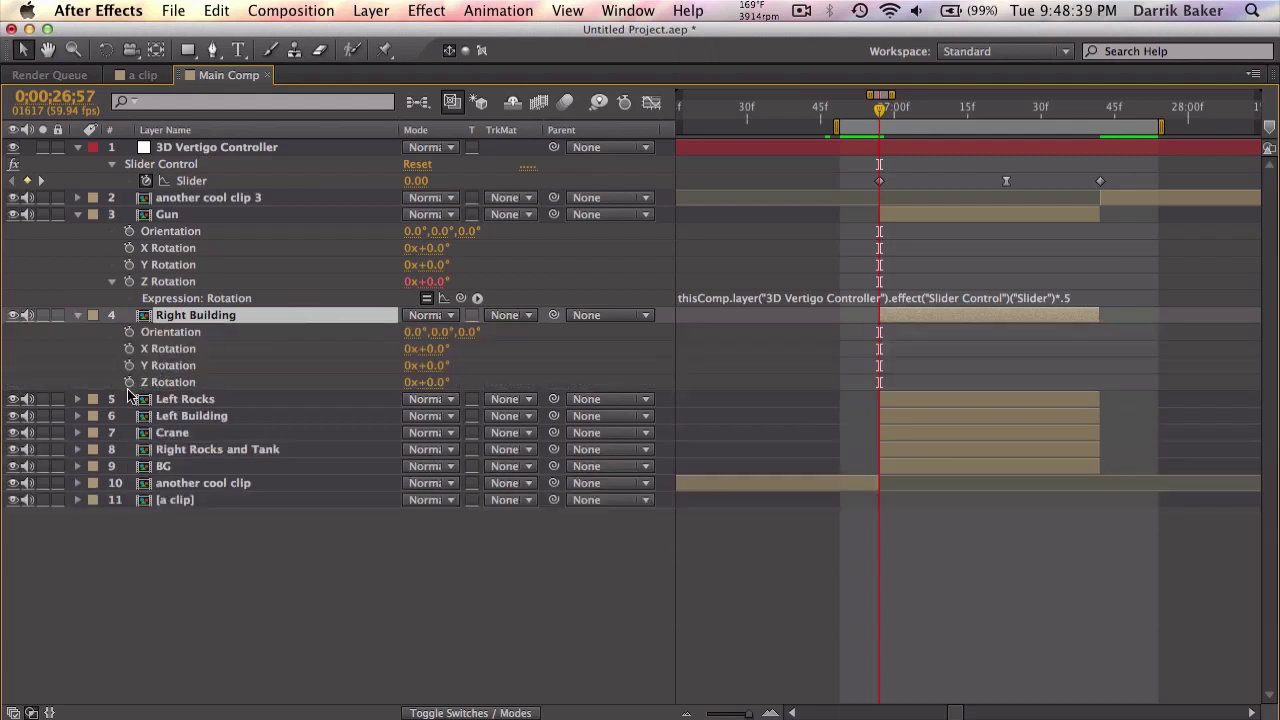
alt+click(130, 384)
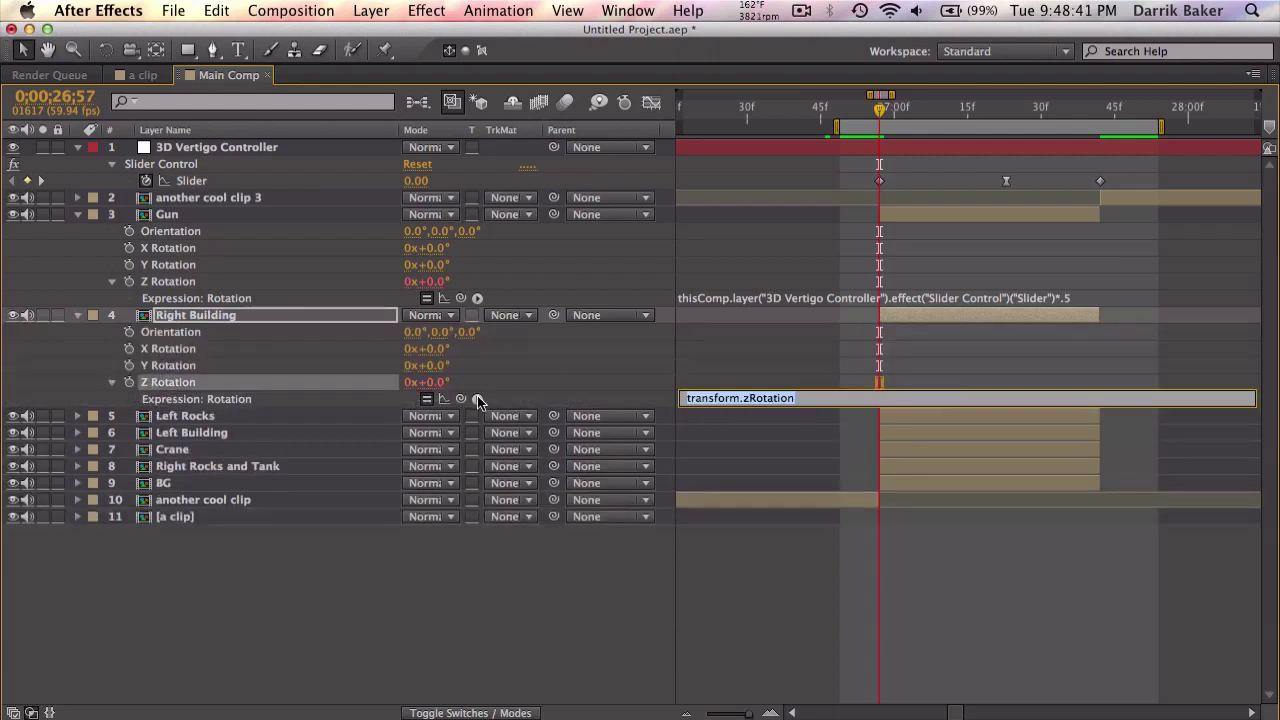
drag(461, 400, 322, 190)
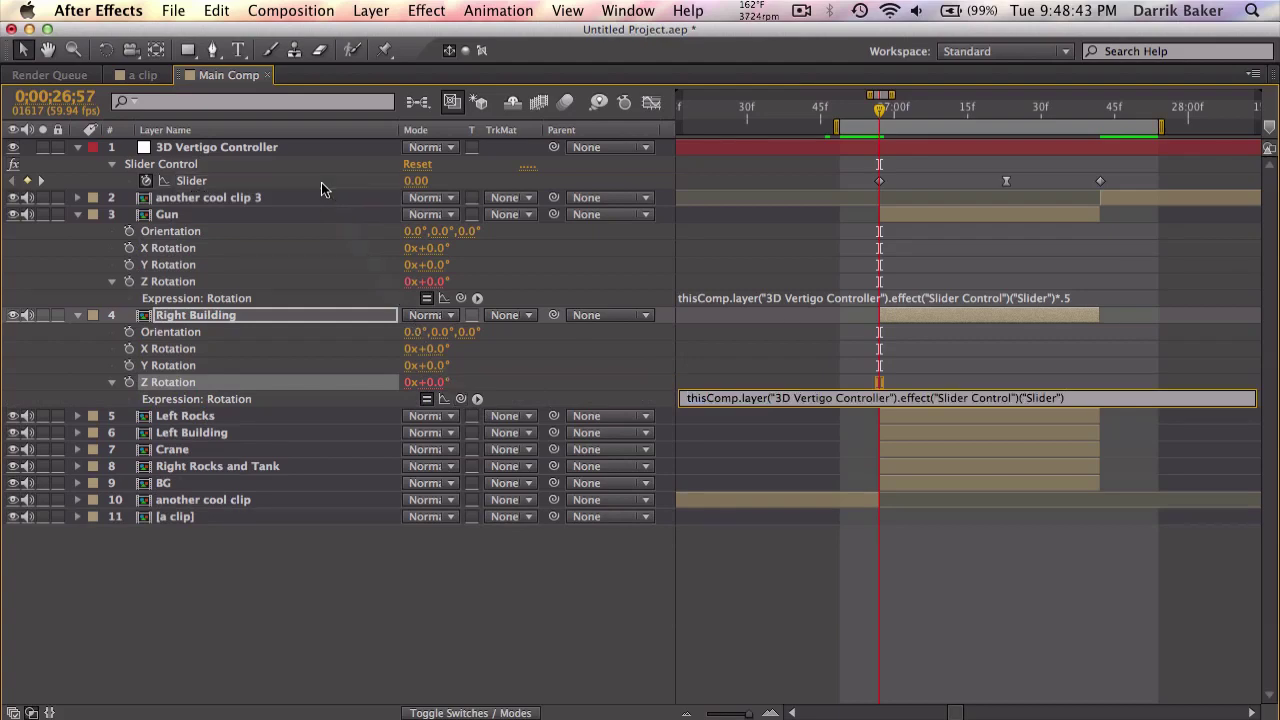
click(943, 354)
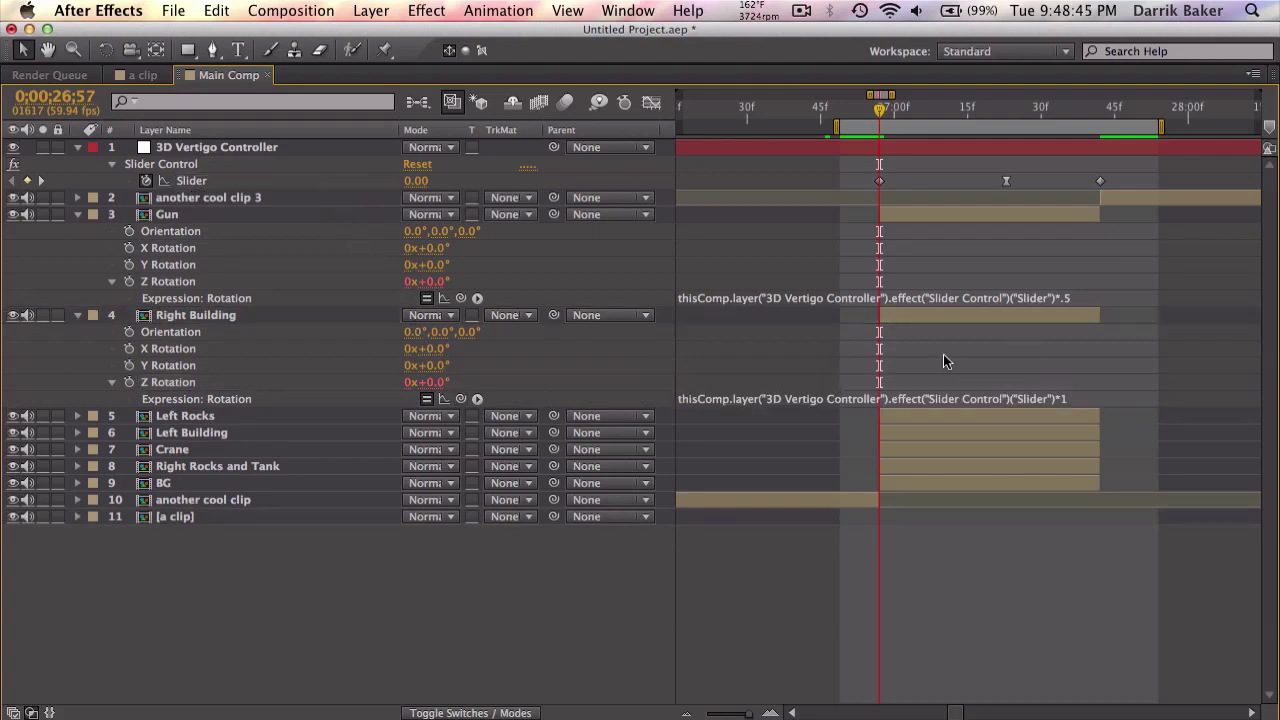
key(grave)
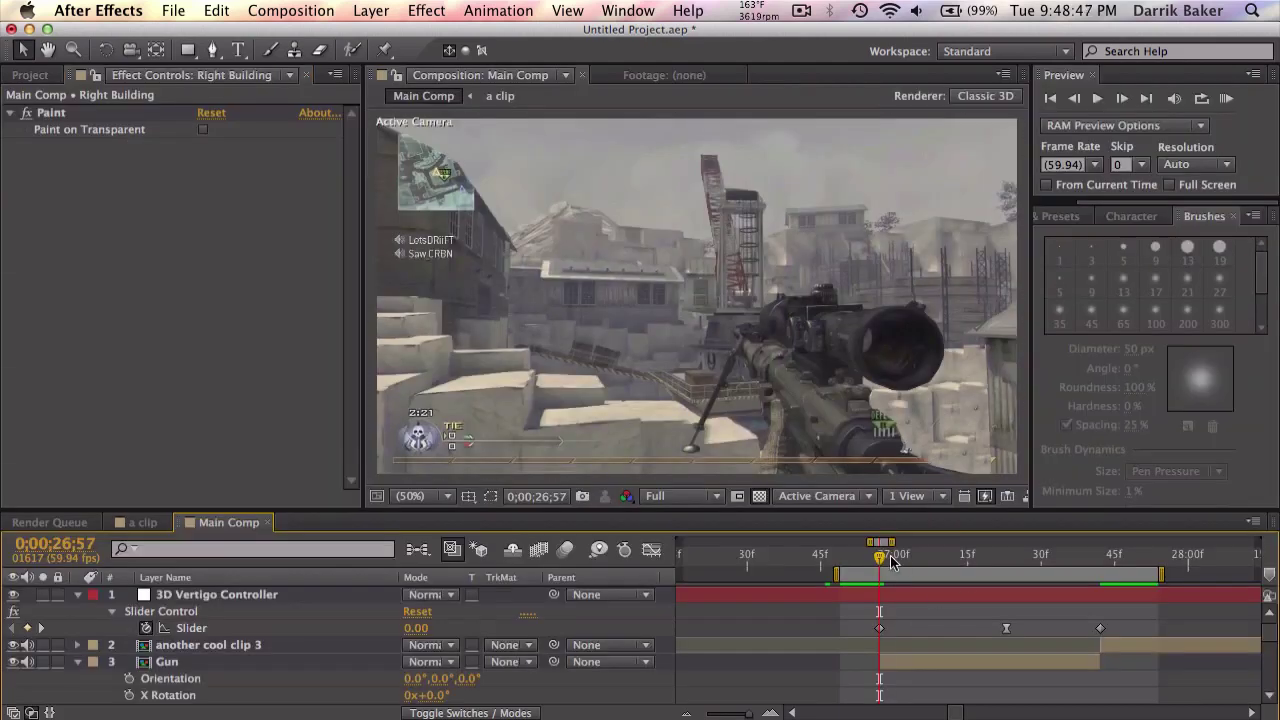
drag(893, 563, 928, 566)
In Chrome, open the CMVII montage tab, seek to 0:55 and pause it.
click(305, 716)
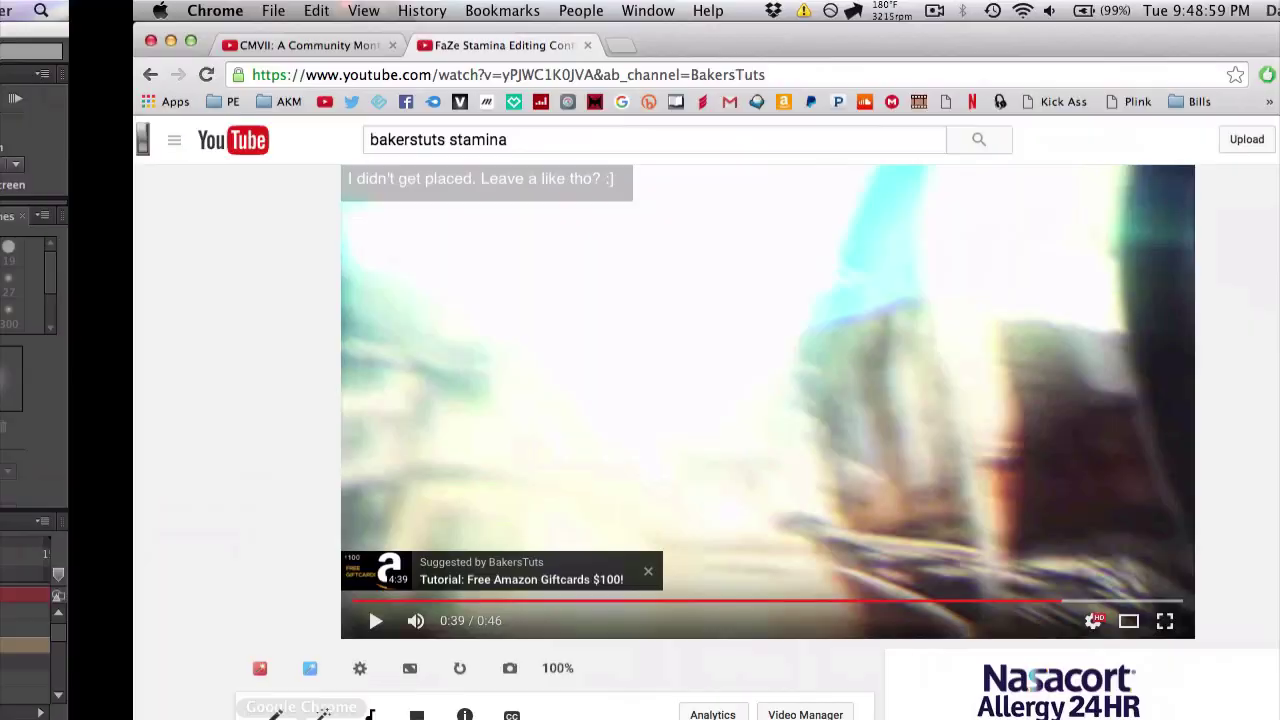
click(208, 45)
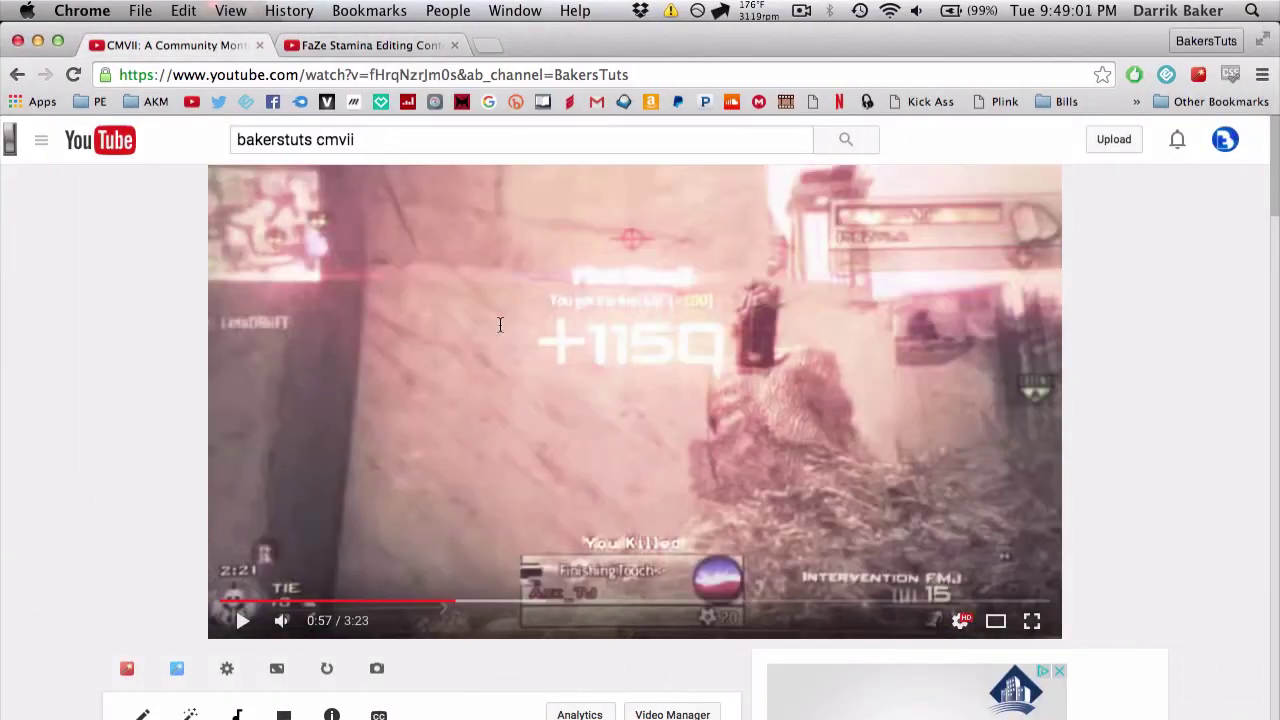
click(450, 604)
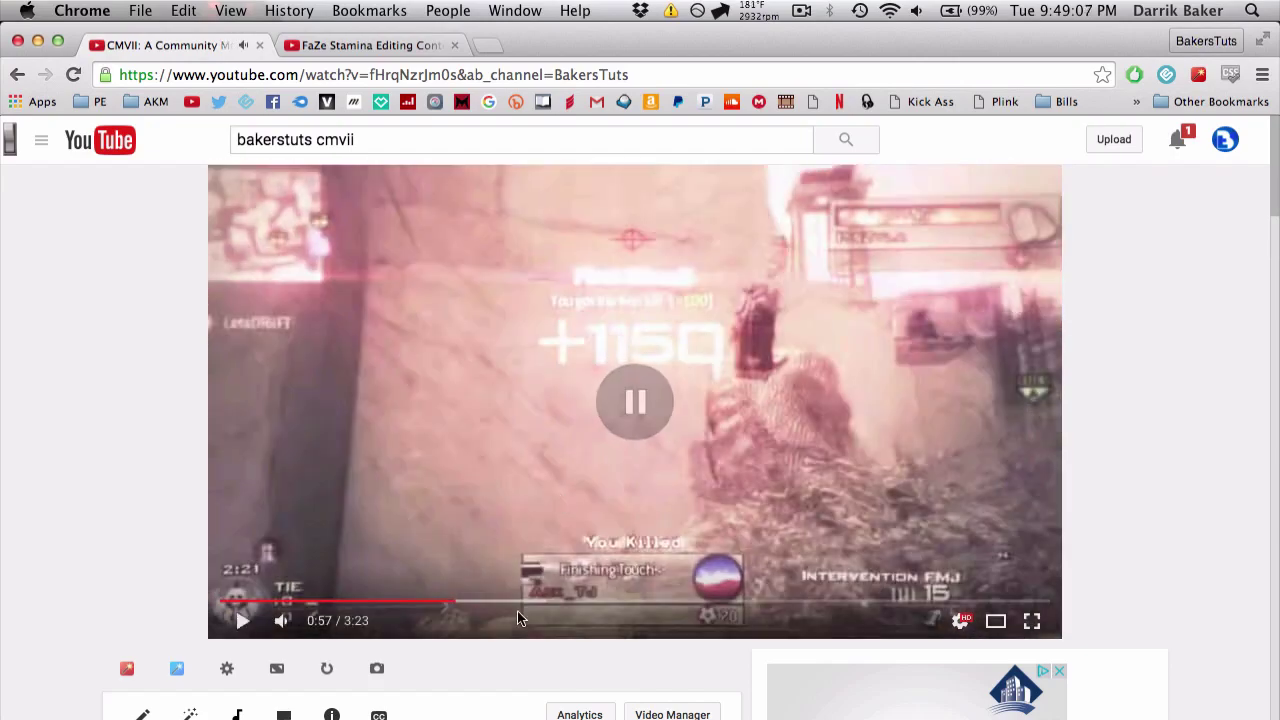
click(433, 713)
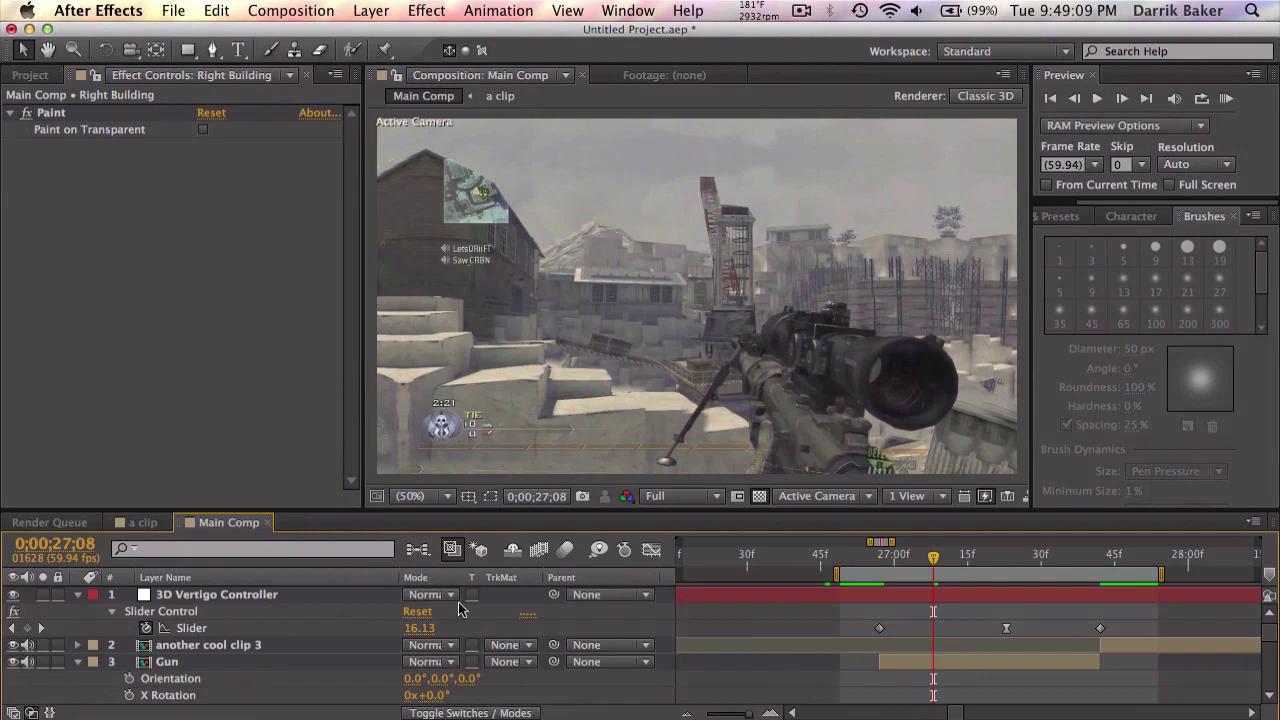
Toggle the expressions on Gun's and Right Building's Z Rotation.
scroll(466, 645, down, 3)
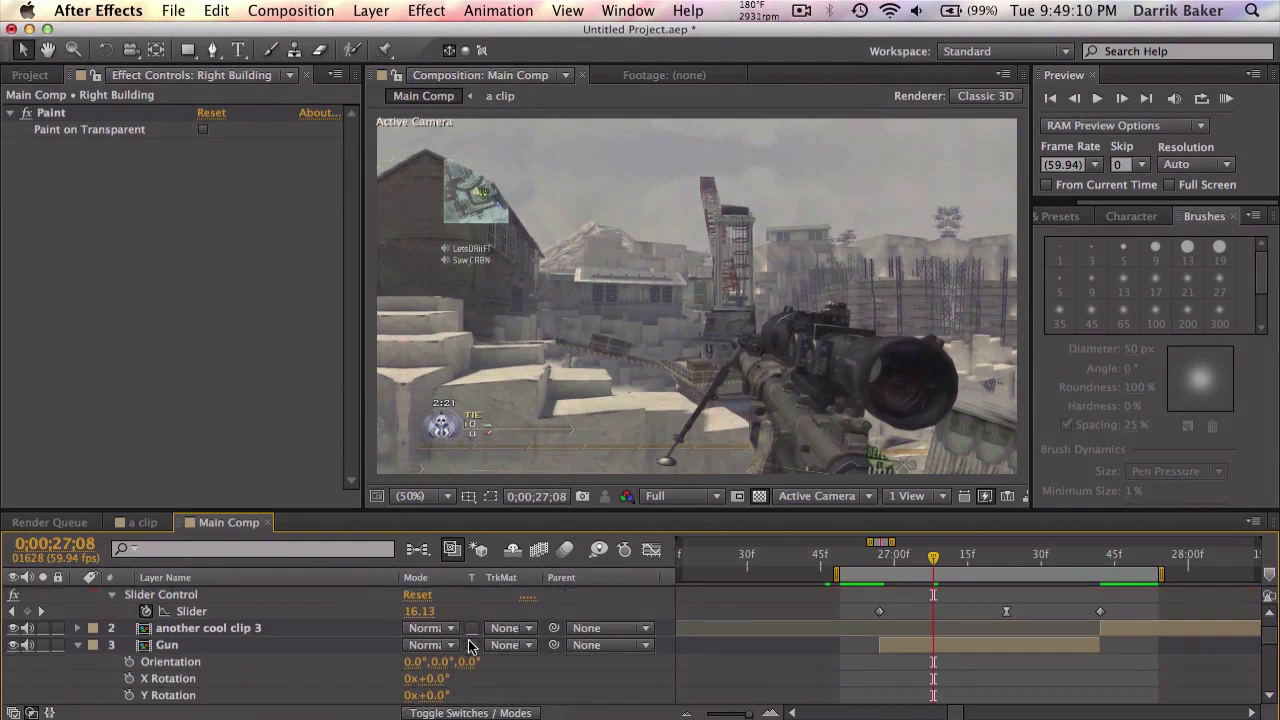
click(428, 692)
scroll(428, 695, down, 6)
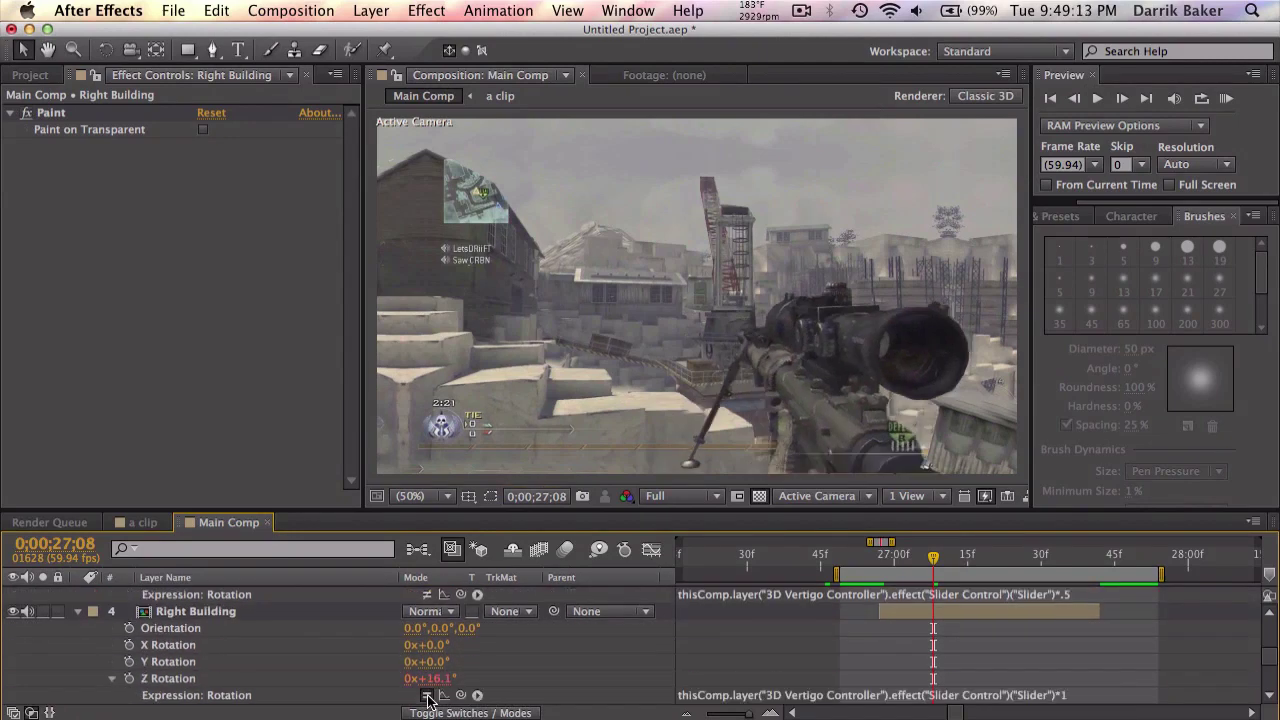
click(428, 695)
scroll(529, 603, up, 10)
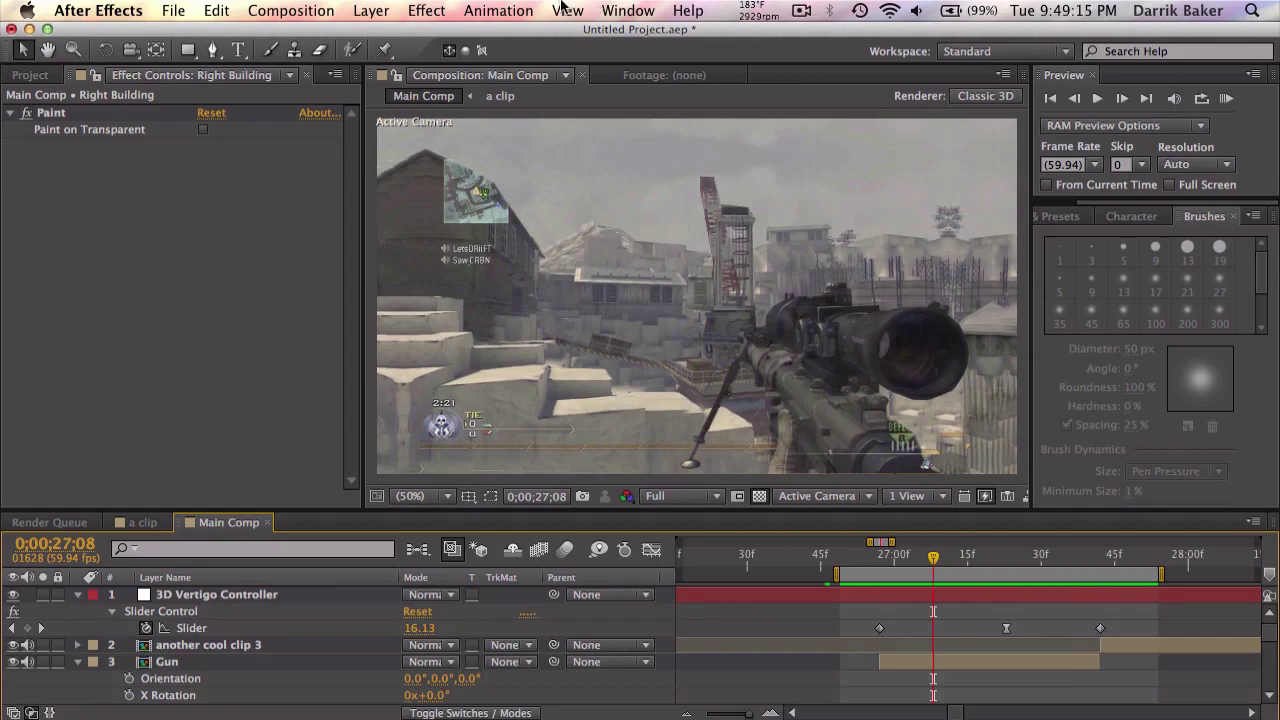
Add an adjustment layer to Main Comp and apply Optics Compensation to it.
click(371, 10)
mouse_move(380, 29)
click(700, 149)
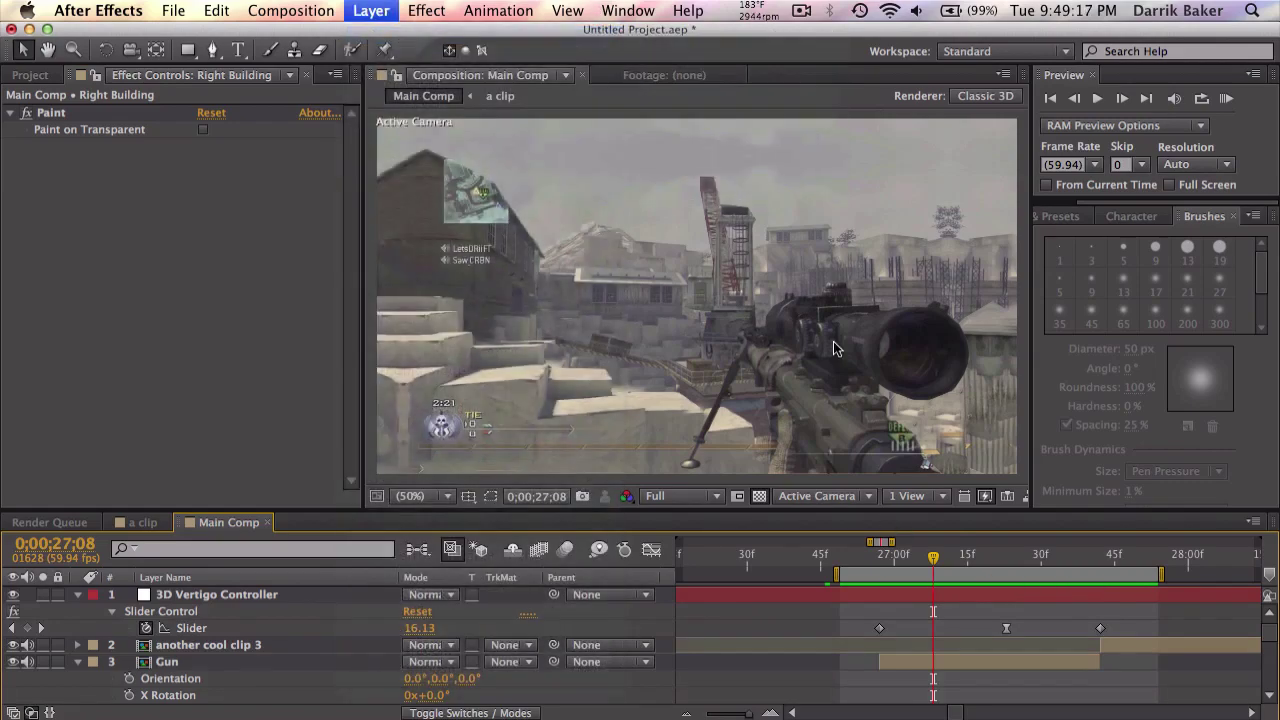
click(1062, 216)
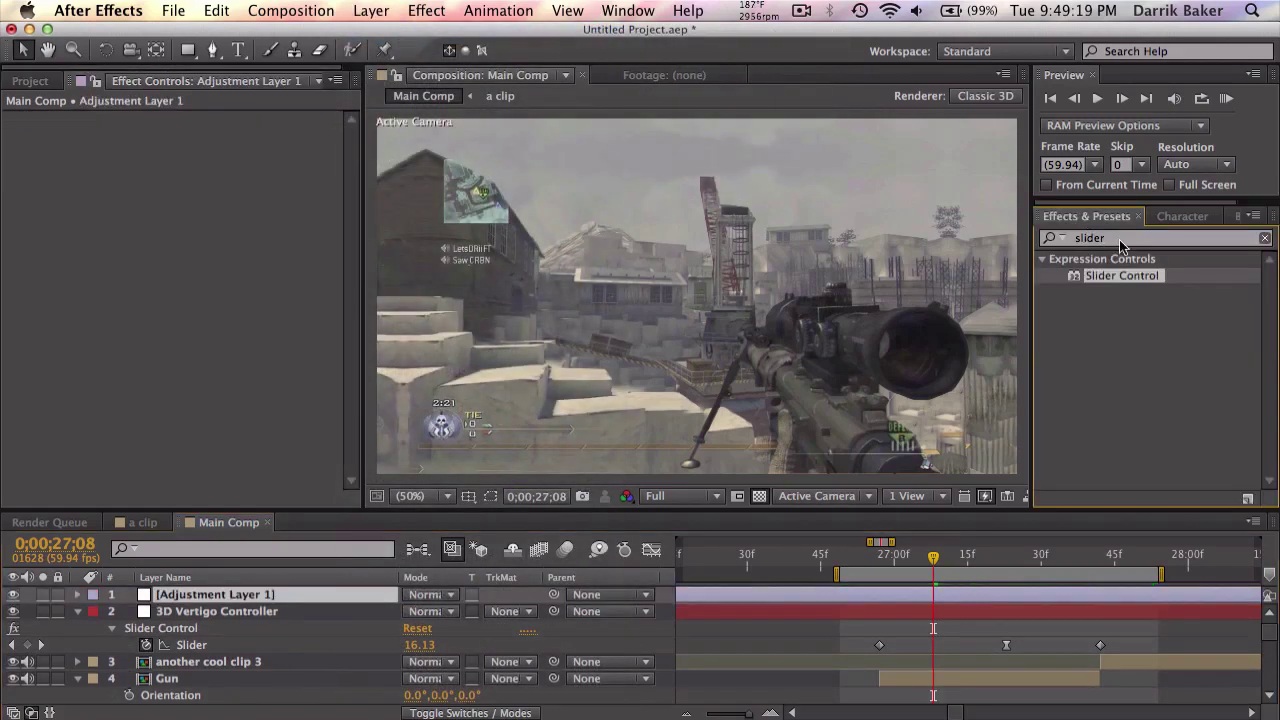
click(1120, 241)
text(optic)
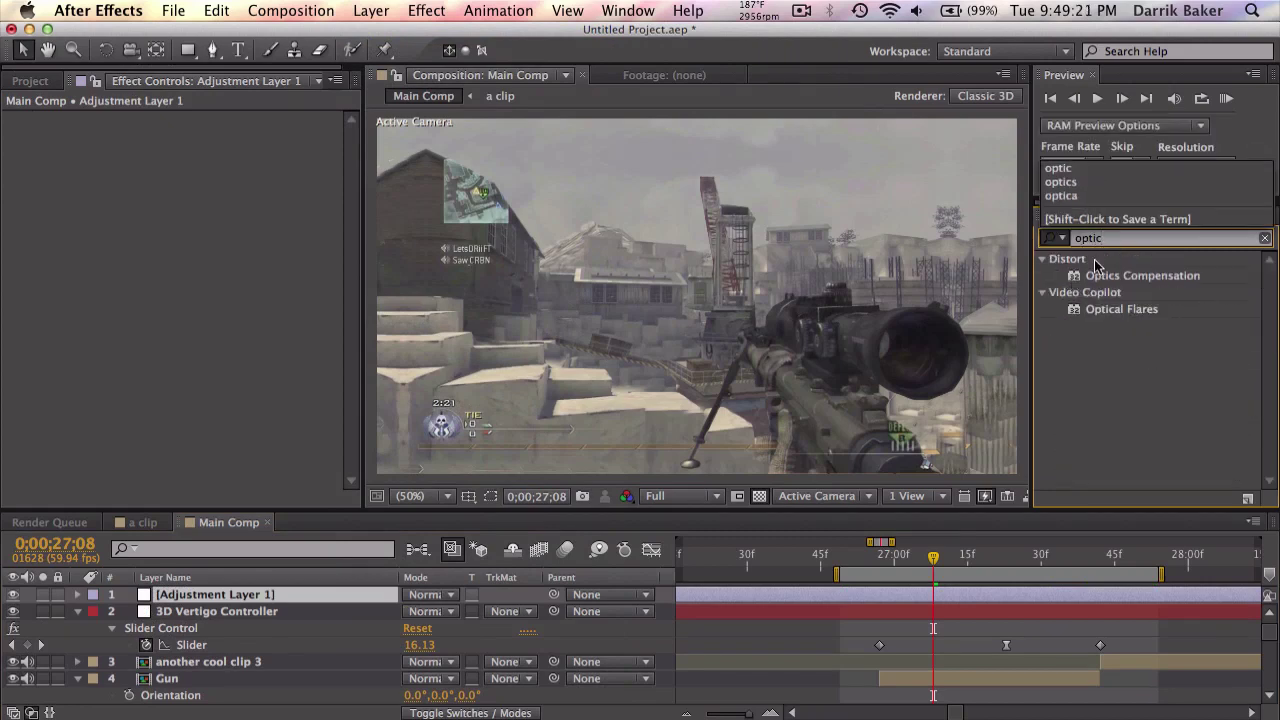
drag(1100, 276, 993, 557)
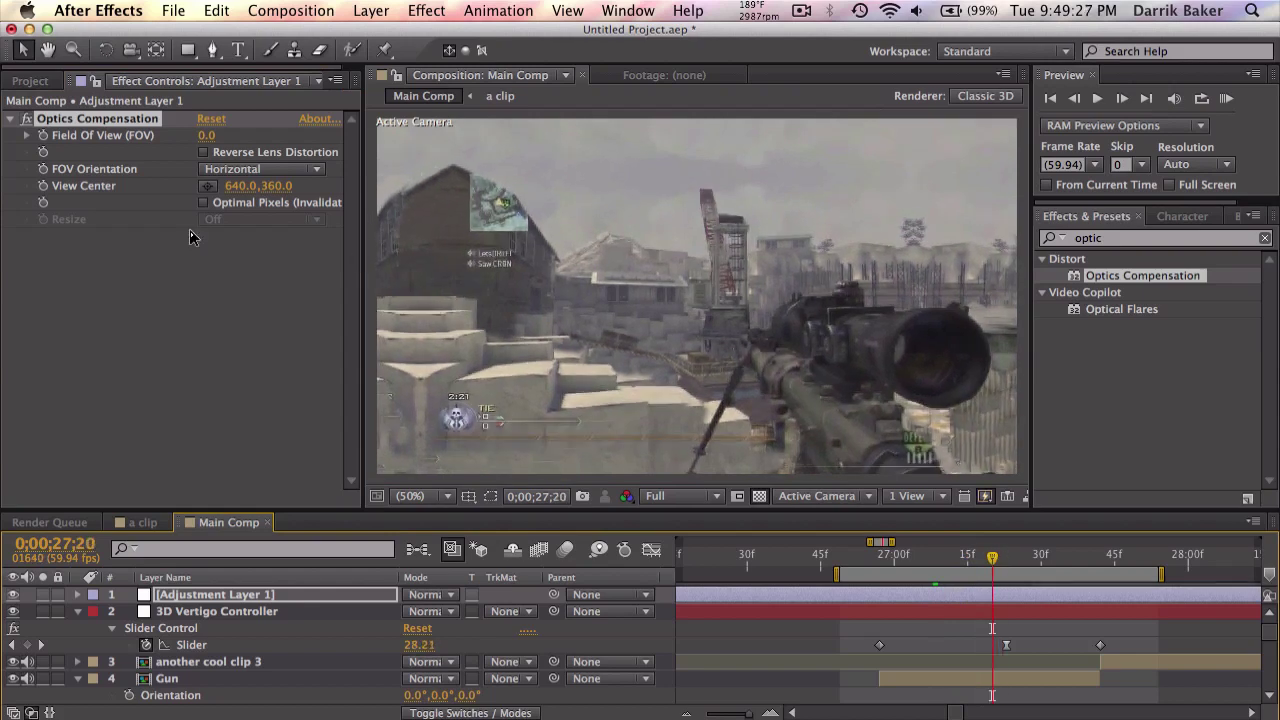
Check Reverse Lens Distortion and keyframe Field Of View from 0 up to about 68.5 during the zoom.
click(44, 137)
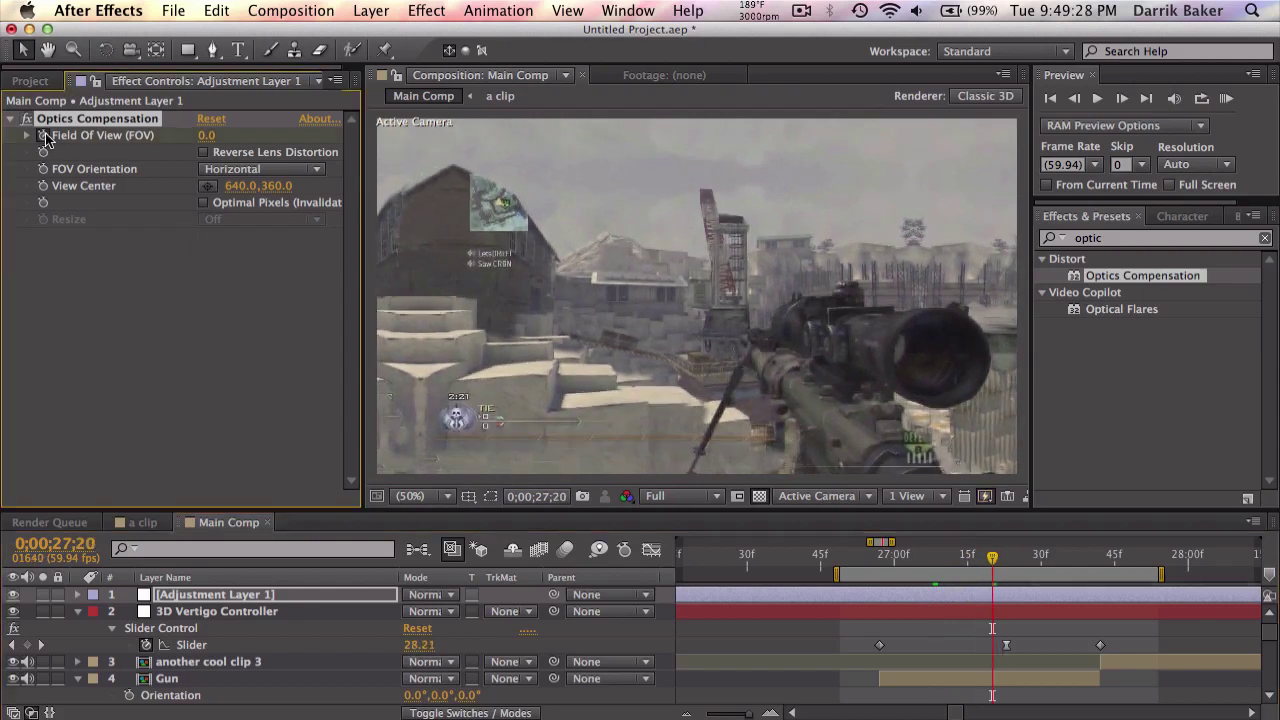
click(204, 154)
drag(1050, 557, 1091, 566)
drag(206, 136, 912, 157)
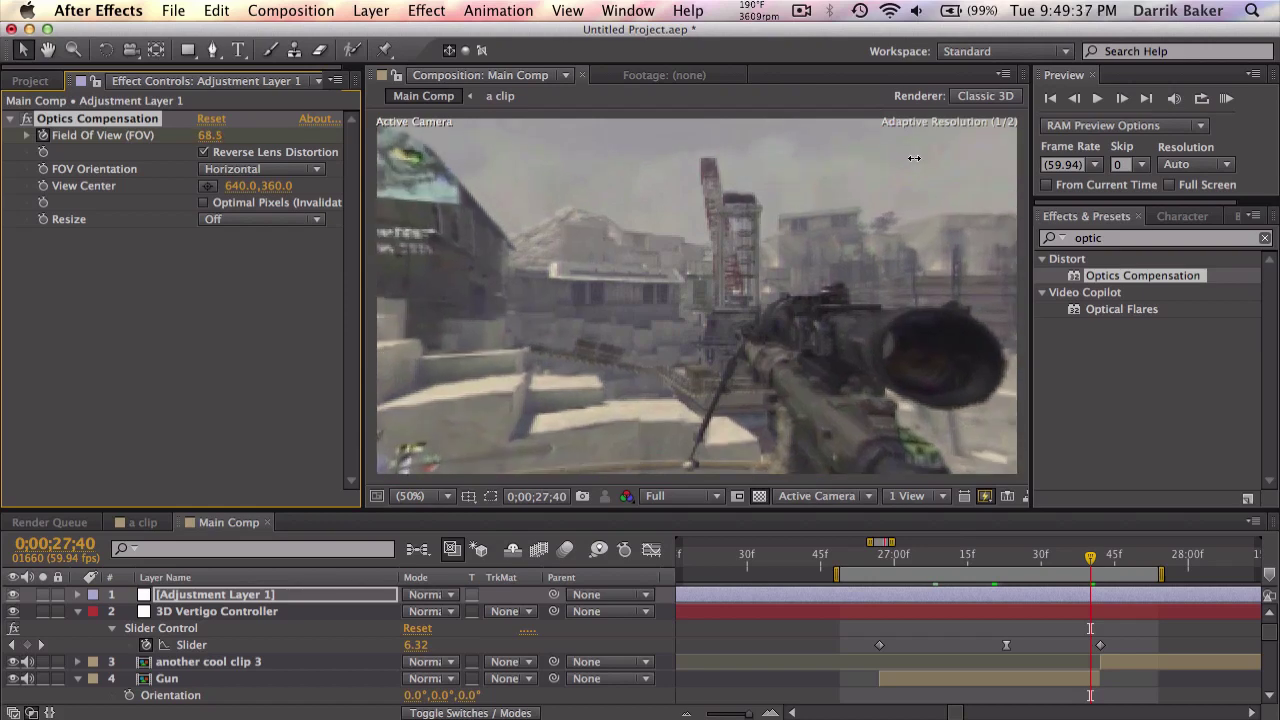
drag(897, 549, 1075, 549)
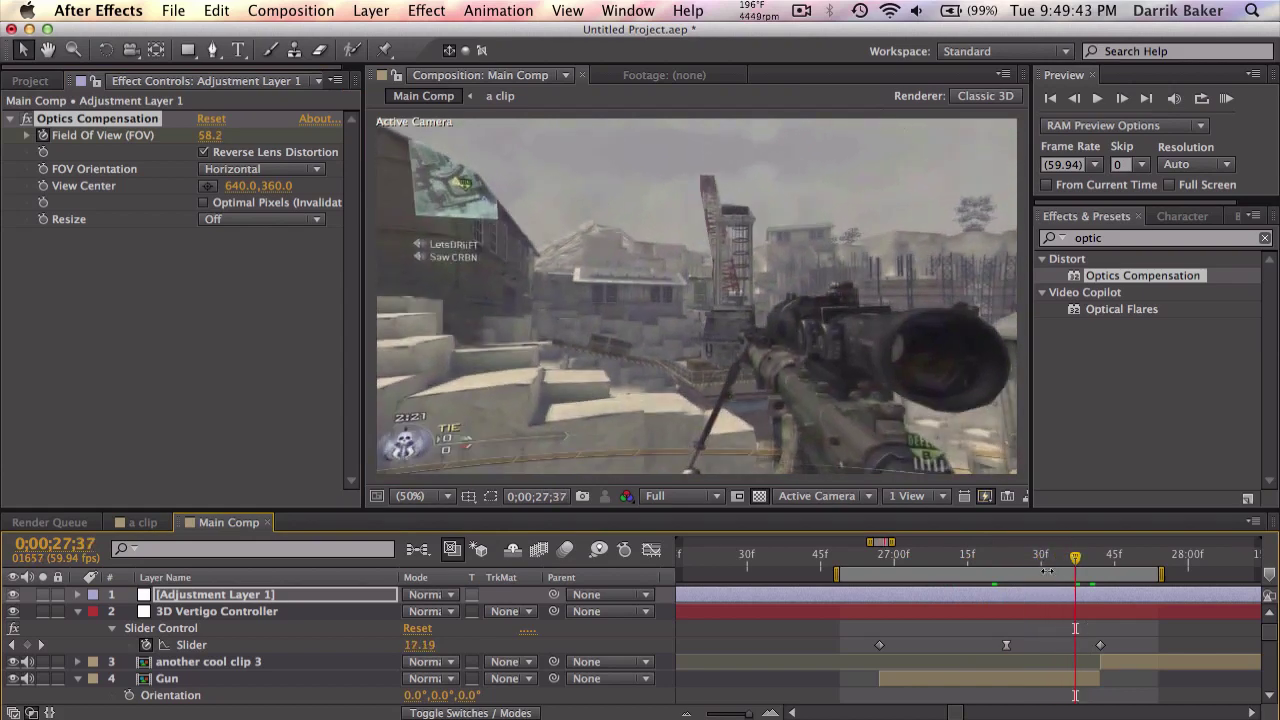
key(u)
drag(995, 629, 1117, 558)
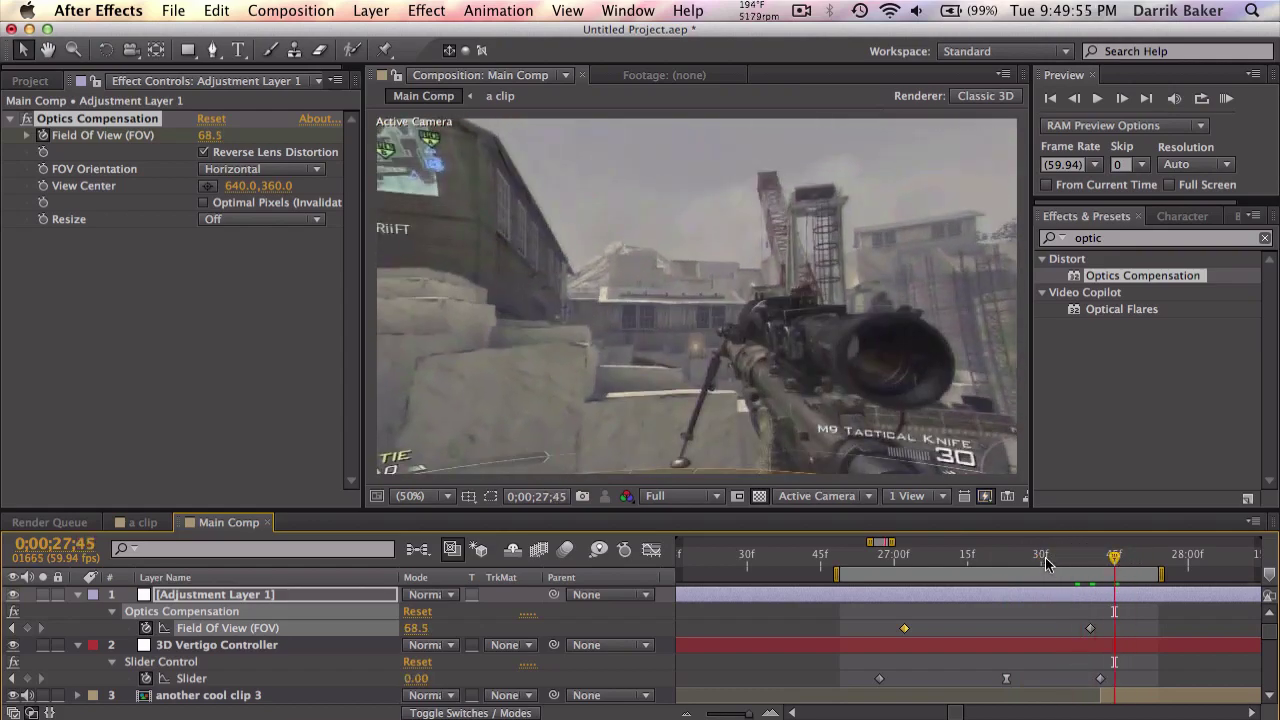
key(minus)
key(comma)
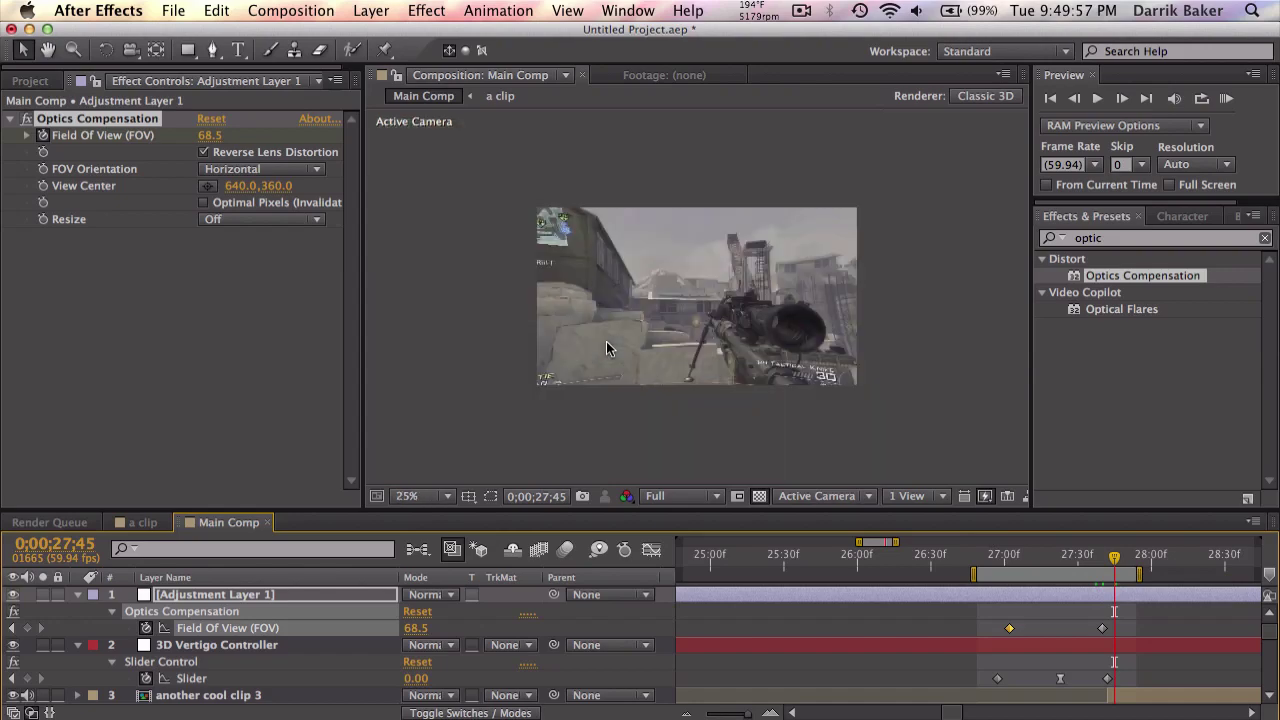
key(period)
mouse_move(985, 554)
mouse_down()
mouse_move(951, 559)
mouse_move(1119, 541)
mouse_move(1000, 552)
mouse_up()
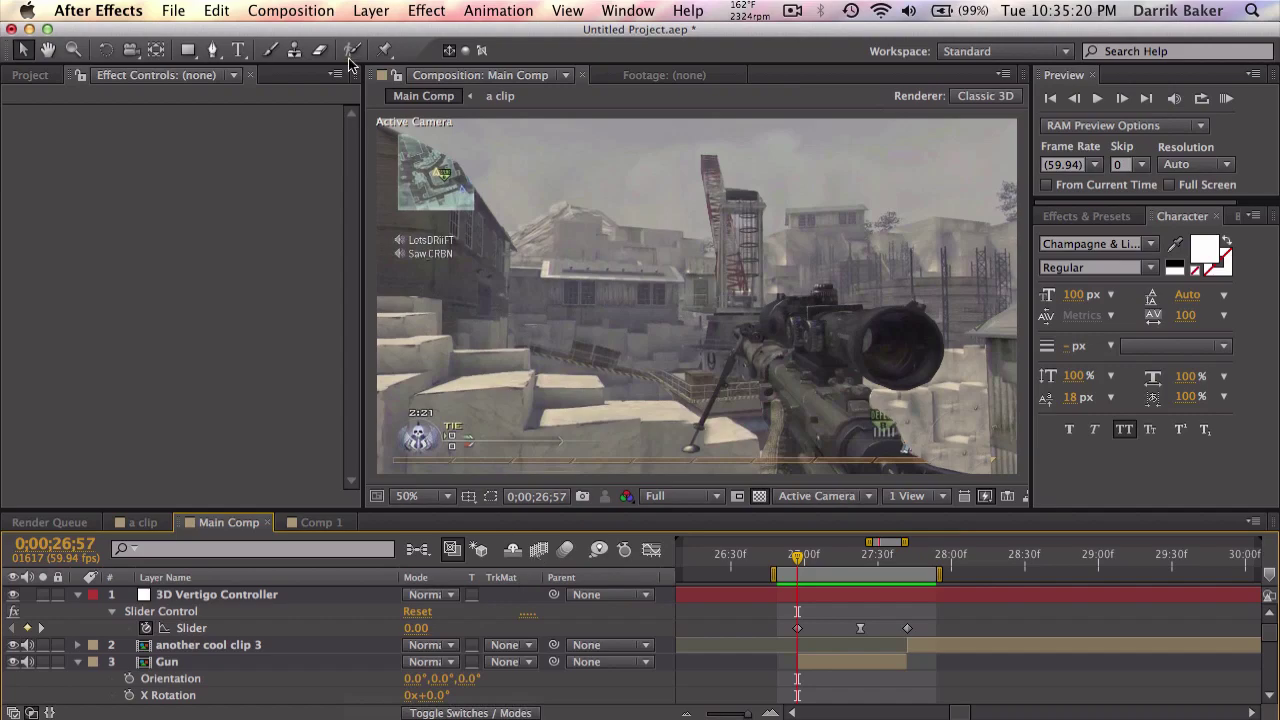
Add a new camera layer, Camera 1, with the 35mm lens preset.
click(369, 10)
mouse_move(390, 36)
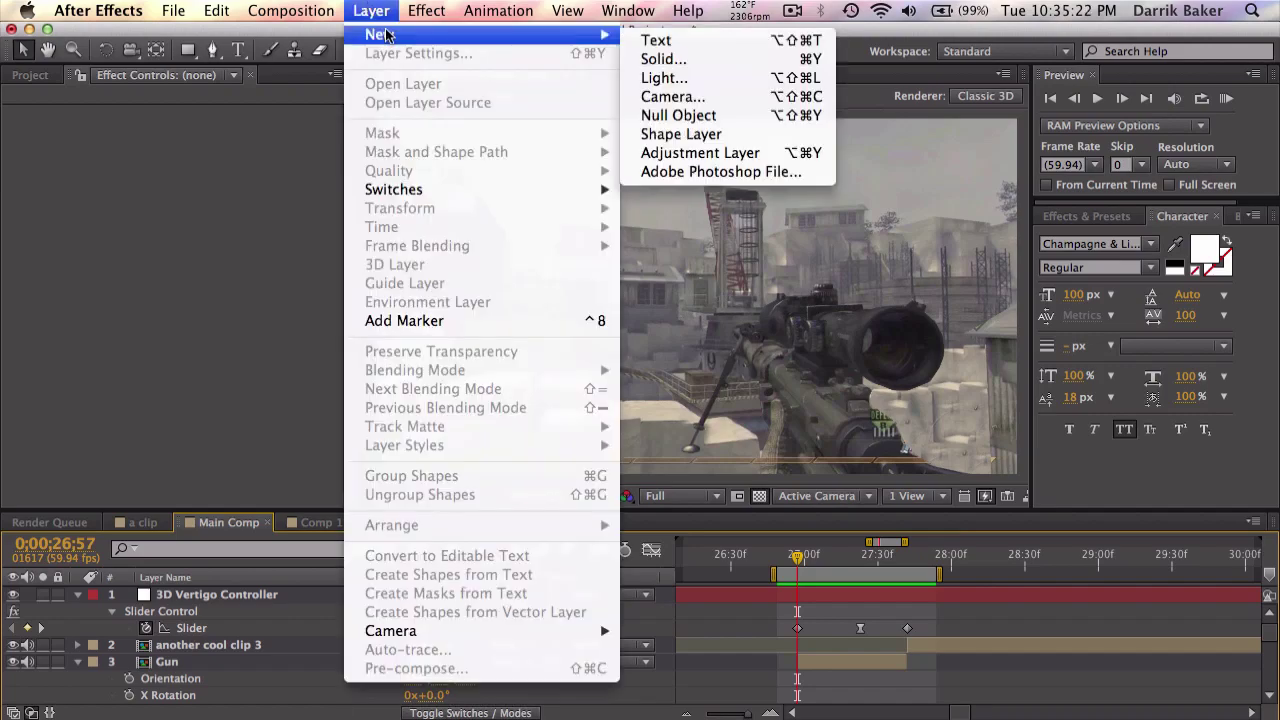
click(716, 97)
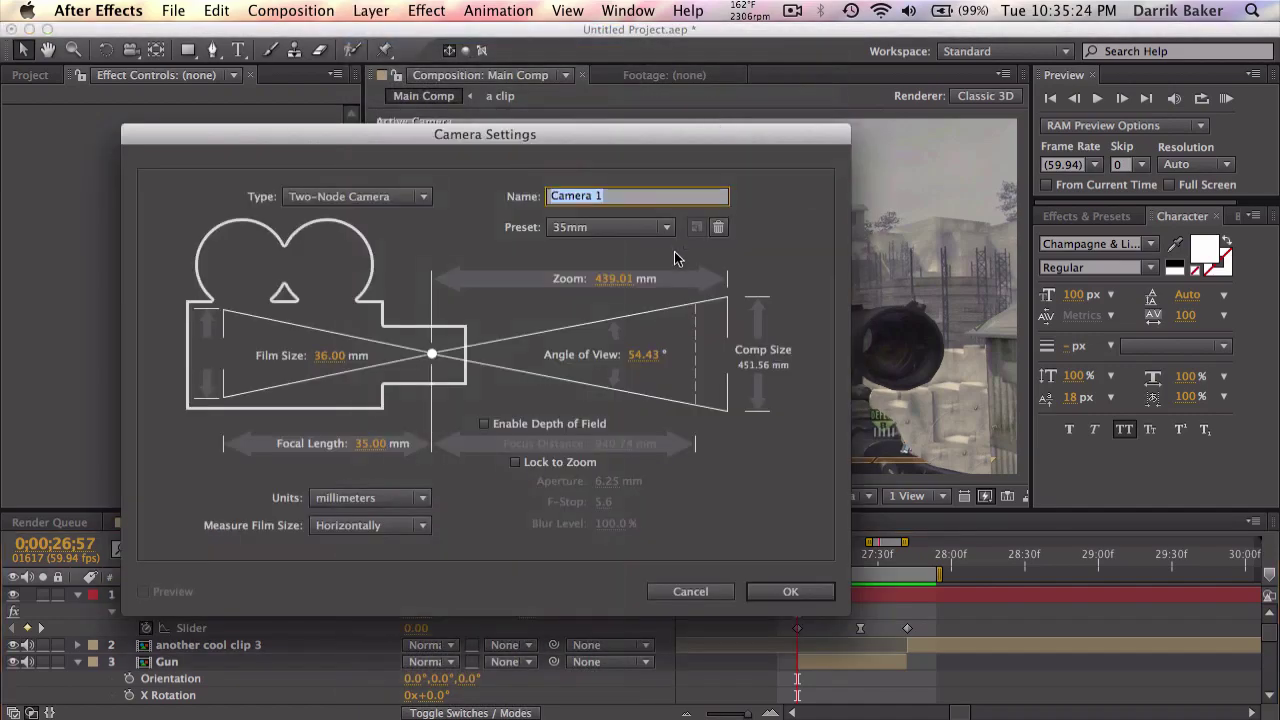
click(612, 228)
click(713, 476)
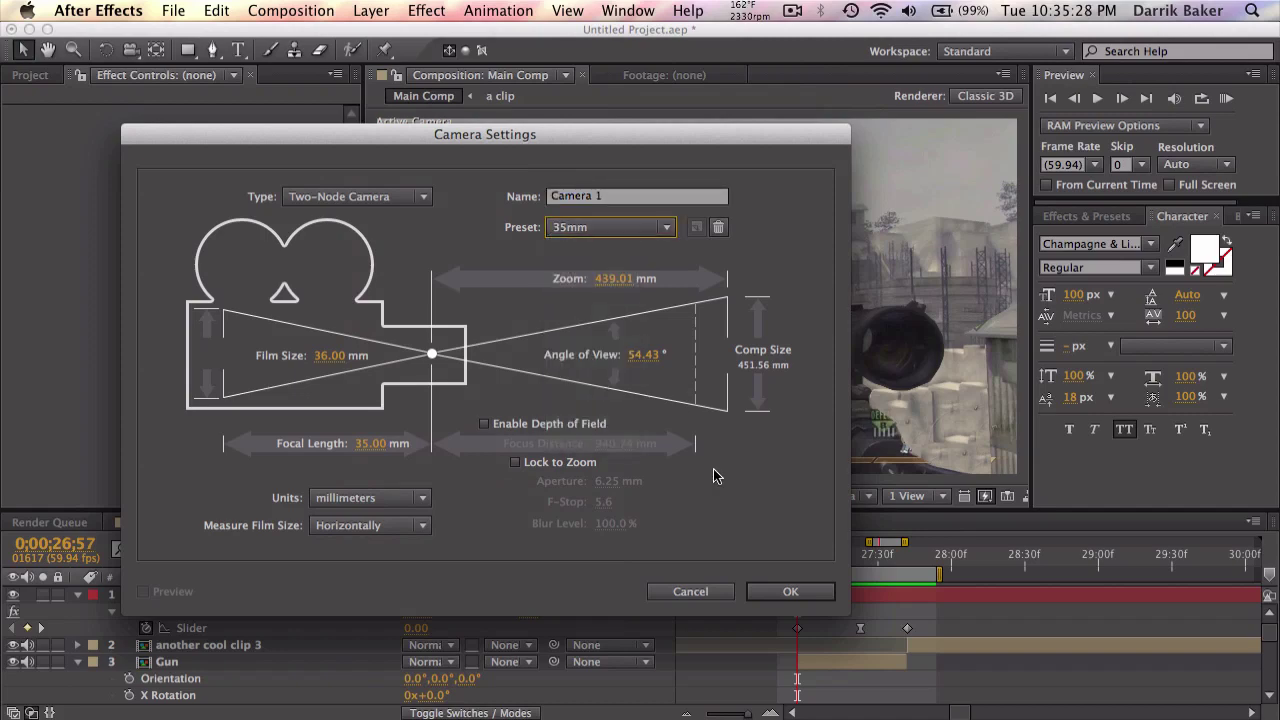
click(784, 591)
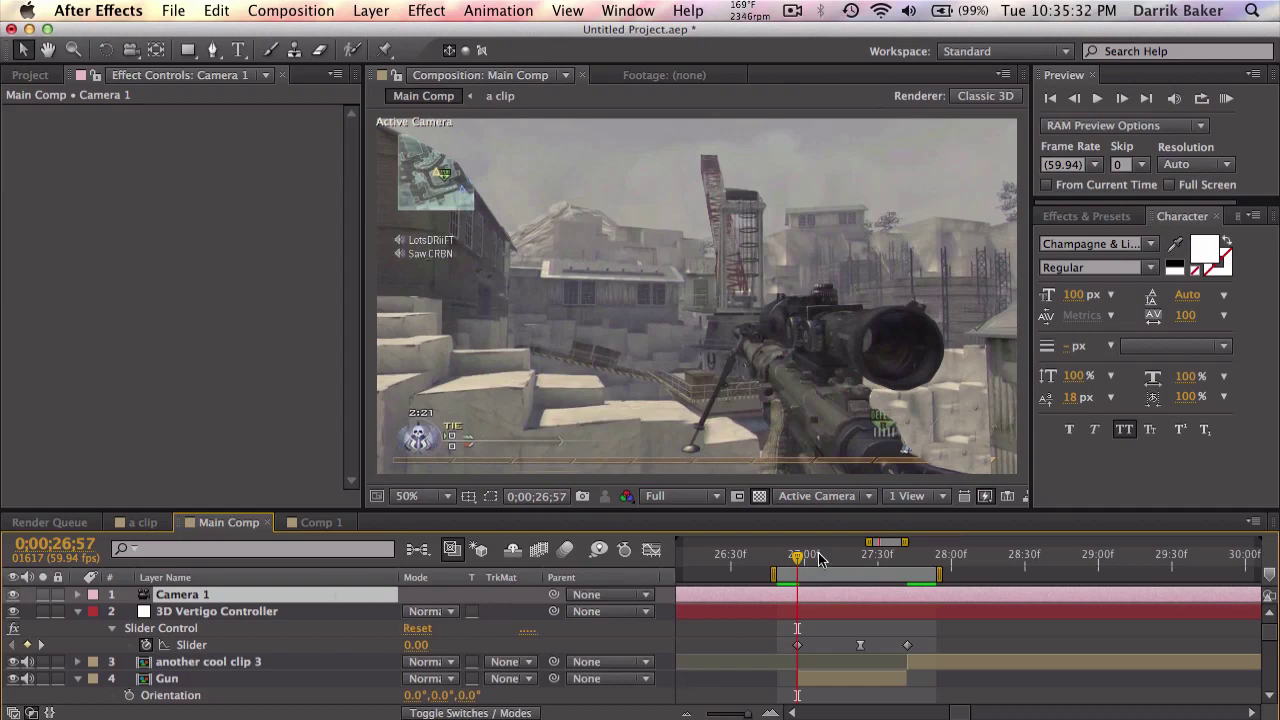
Lower the Vertigo Slider keyframe at 27;23 from 29 to 18.
drag(853, 558, 858, 558)
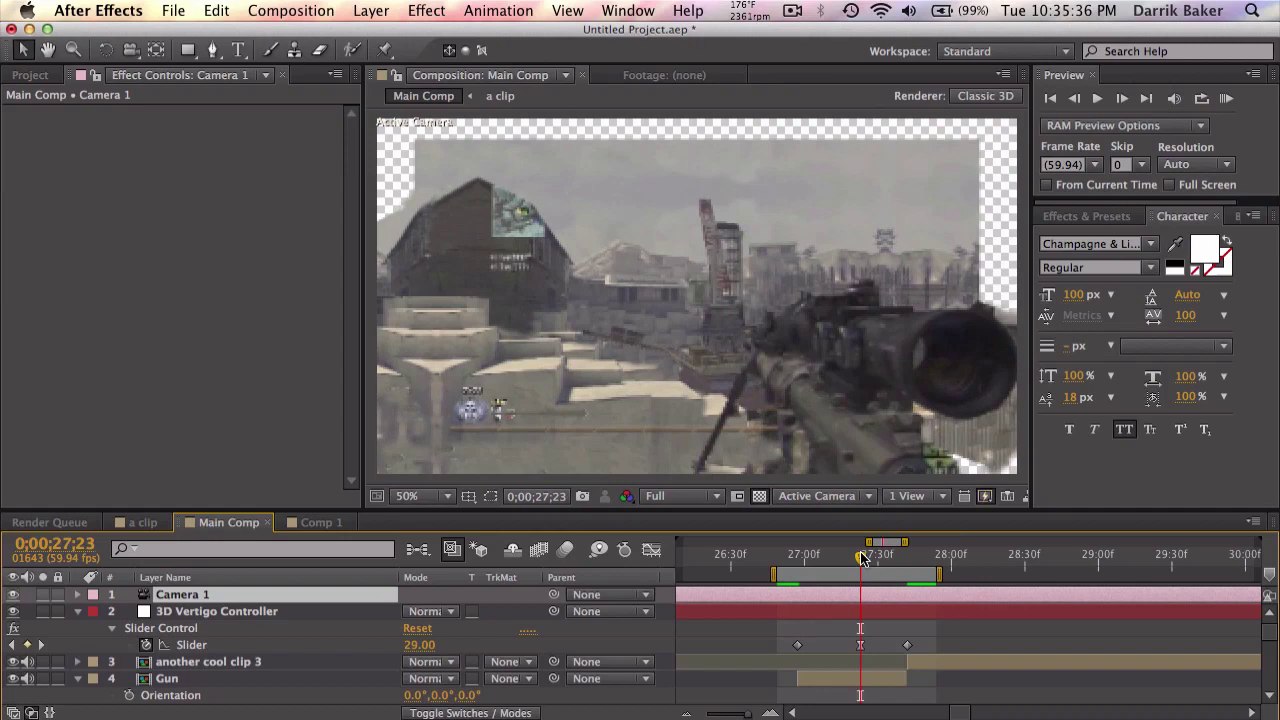
key(h)
drag(729, 372, 733, 320)
key(v)
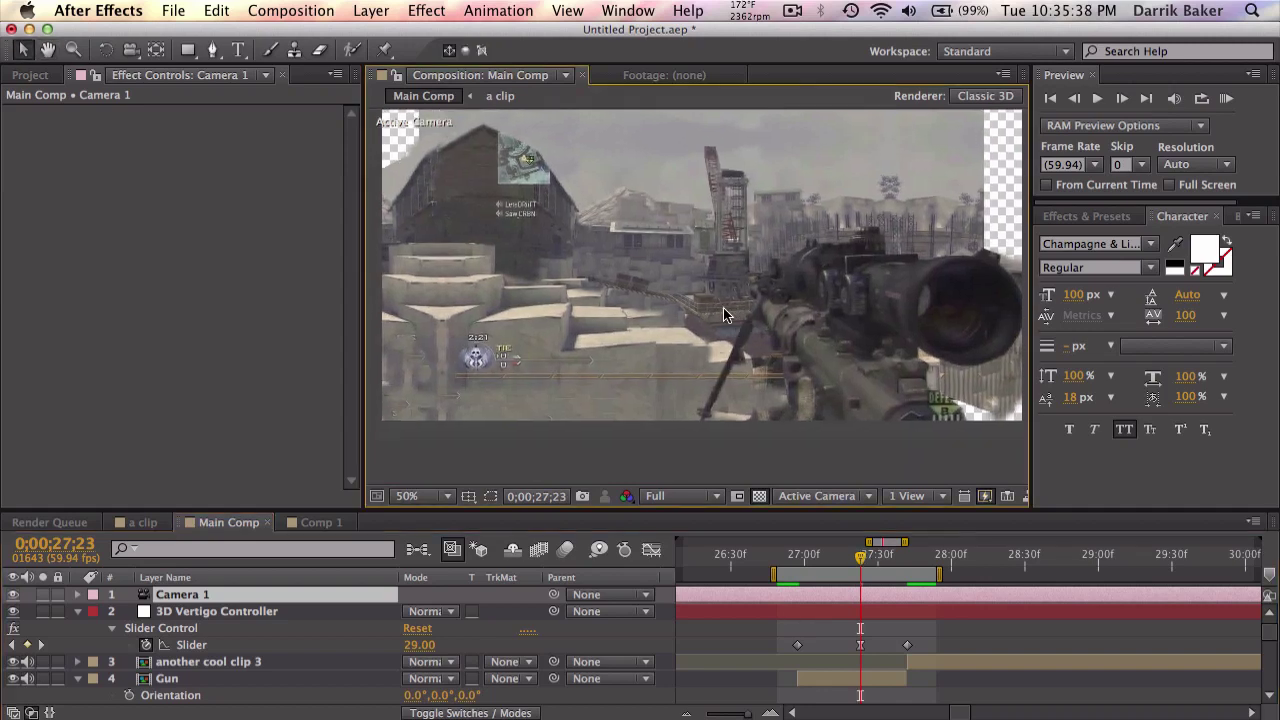
scroll(723, 307, up, 1)
scroll(723, 307, down, 2)
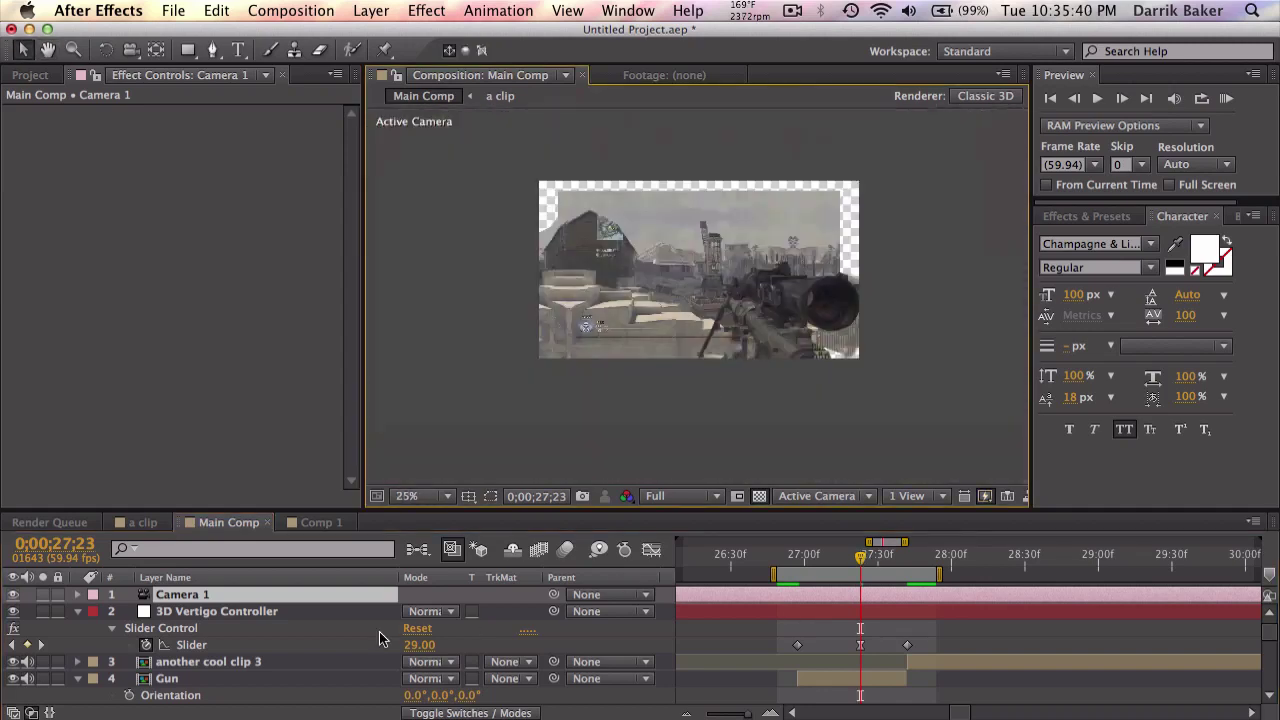
drag(420, 645, 405, 648)
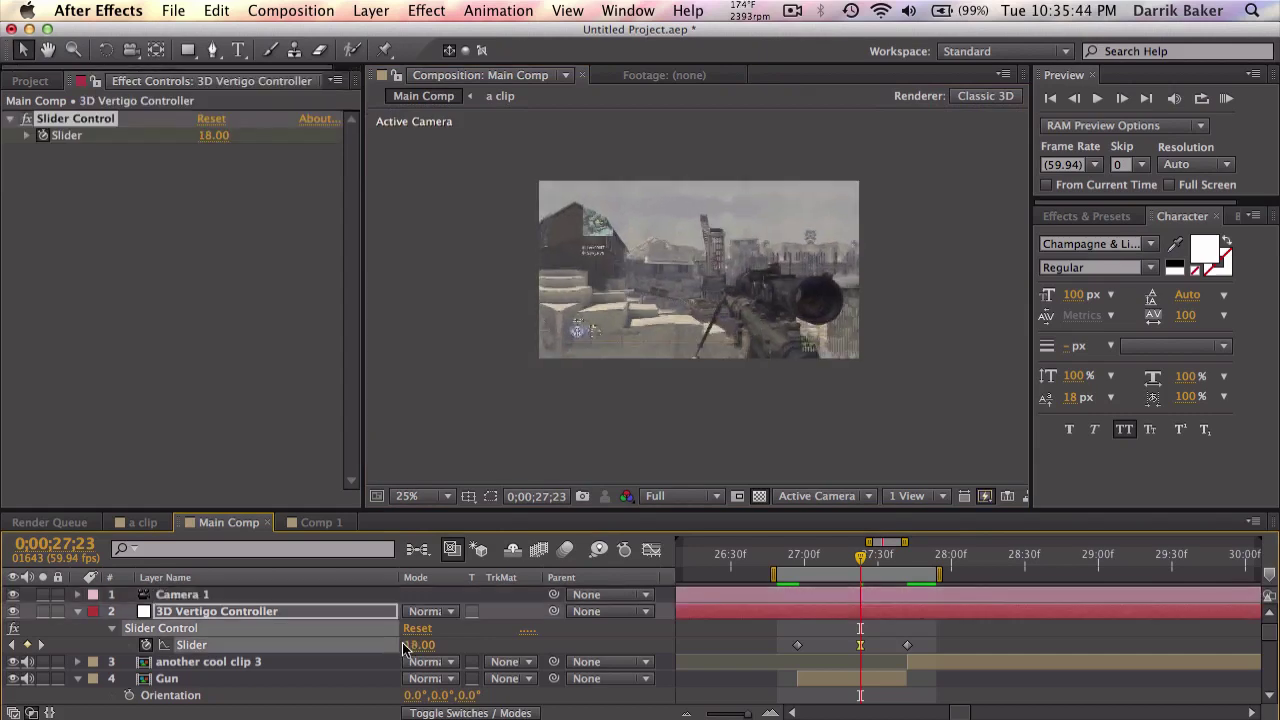
Reveal Camera 1's options, fit the preview to the panel, and turn Depth of Field on.
click(219, 591)
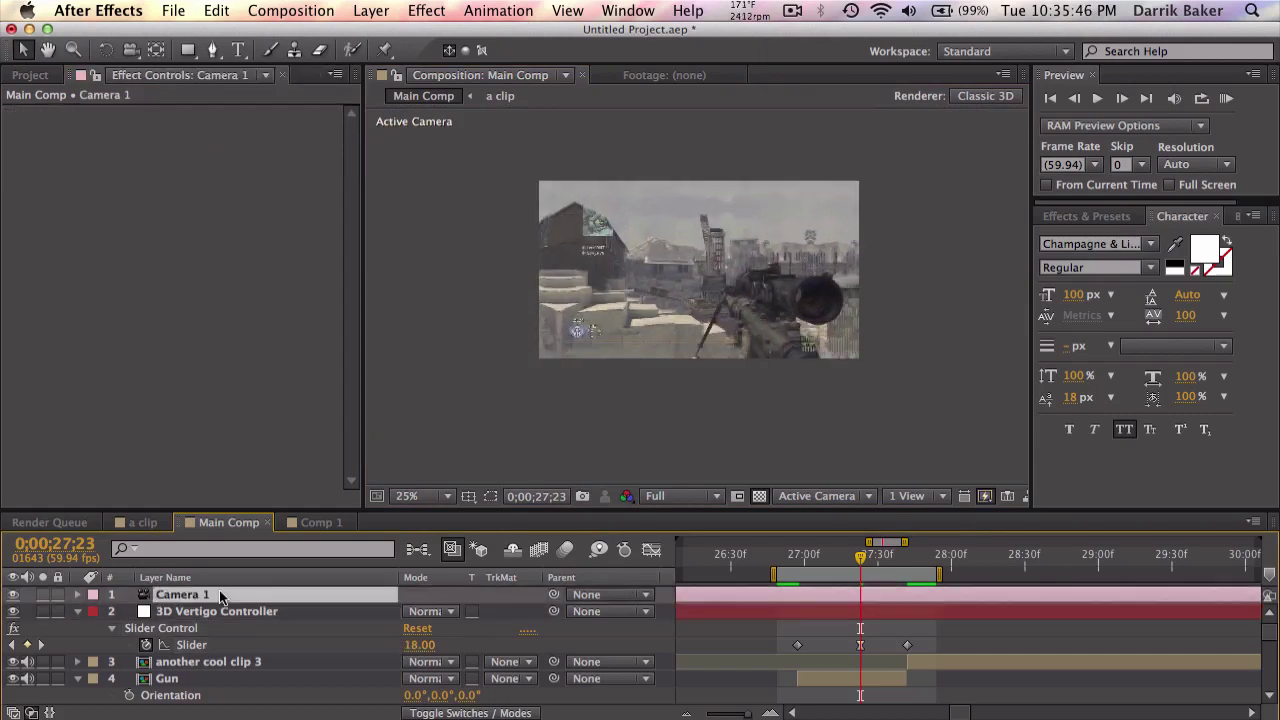
key(a)
key(a)
click(421, 496)
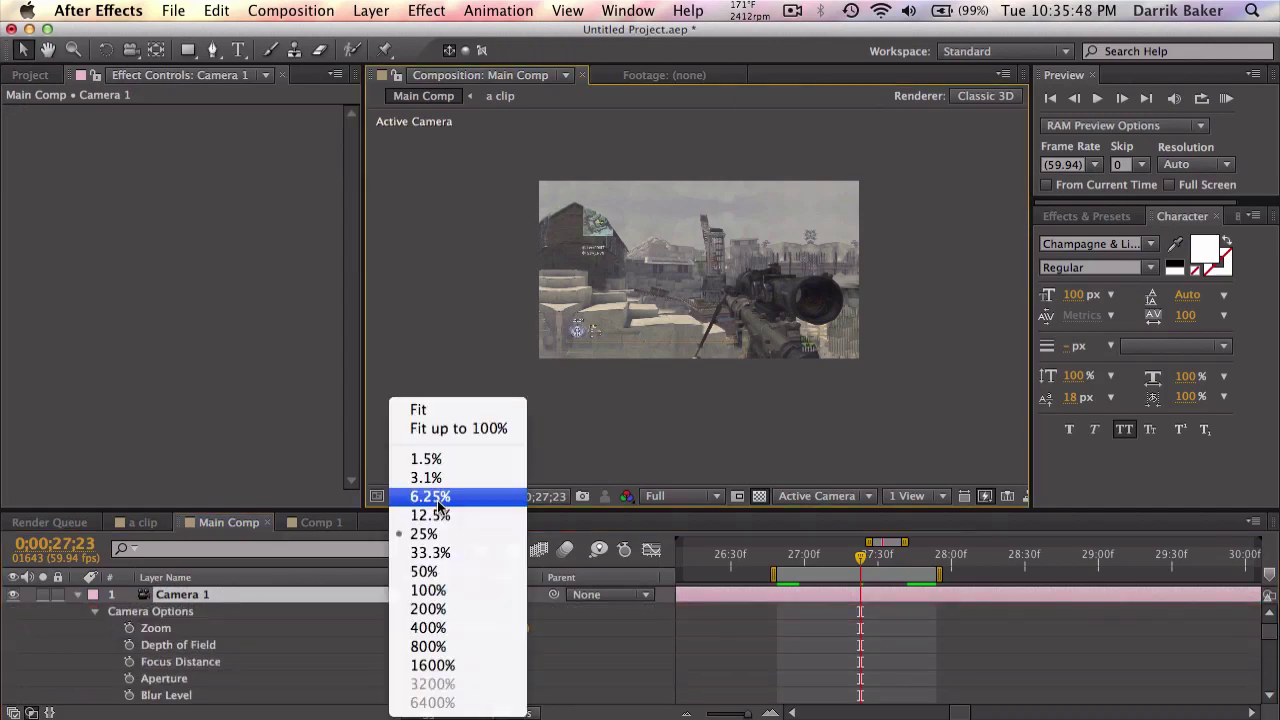
click(468, 430)
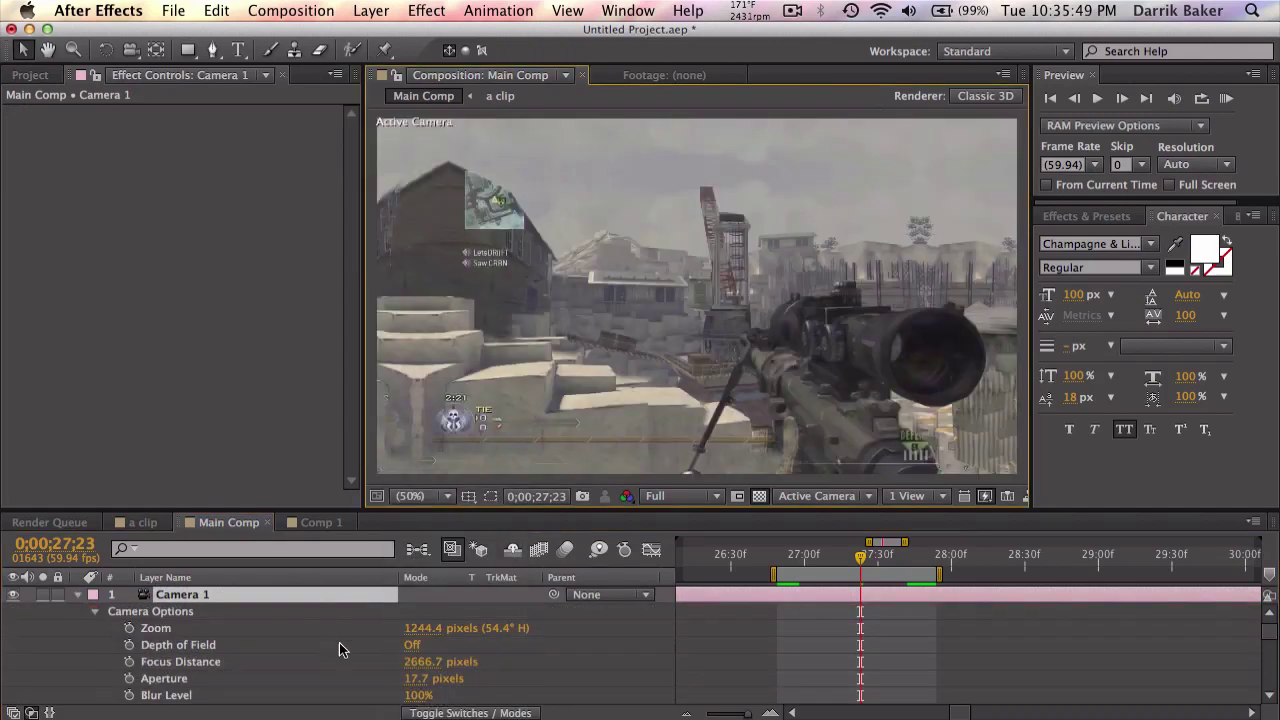
click(414, 646)
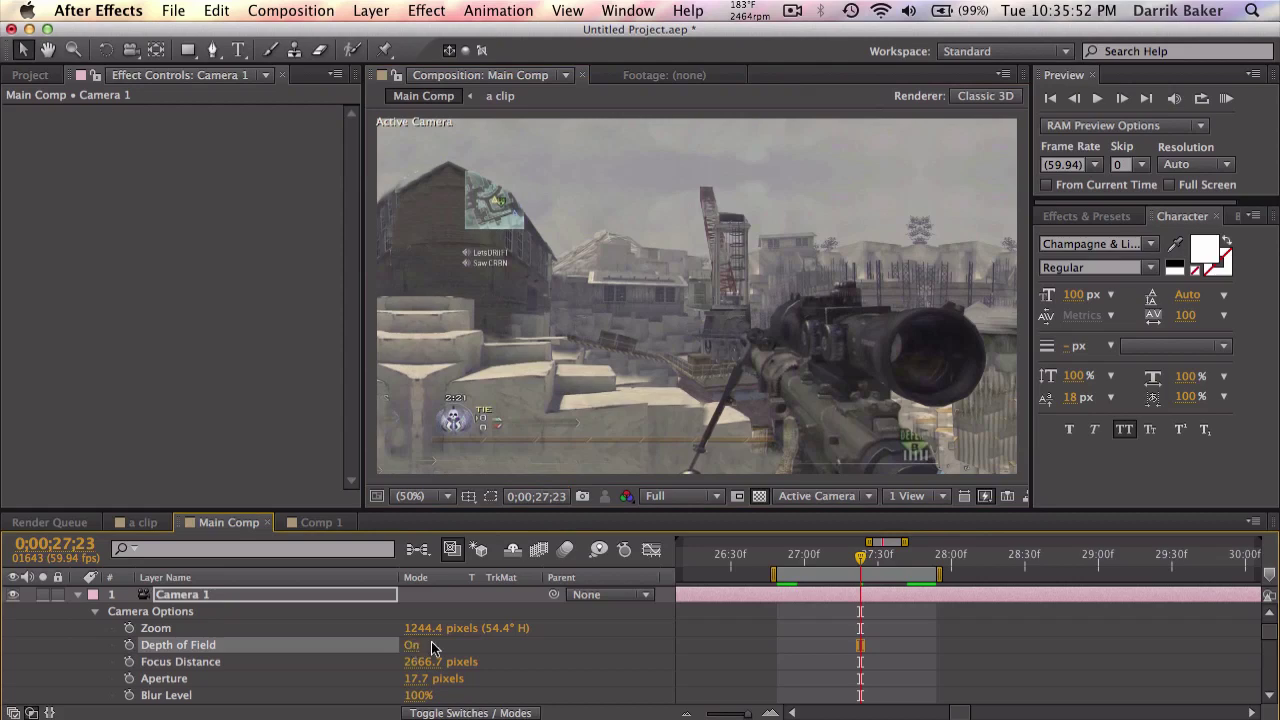
scroll(487, 673, down, 1)
Set the camera's Aperture to 100 pixels.
click(422, 662)
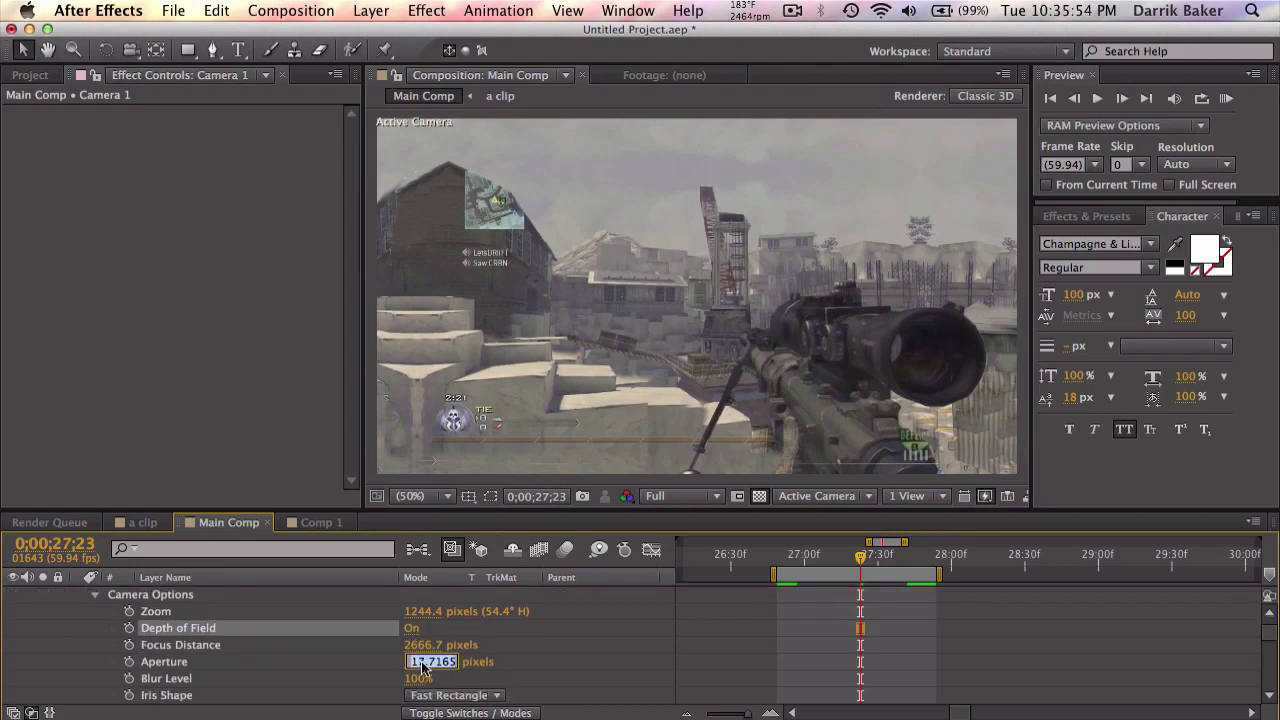
text(50)
key(Return)
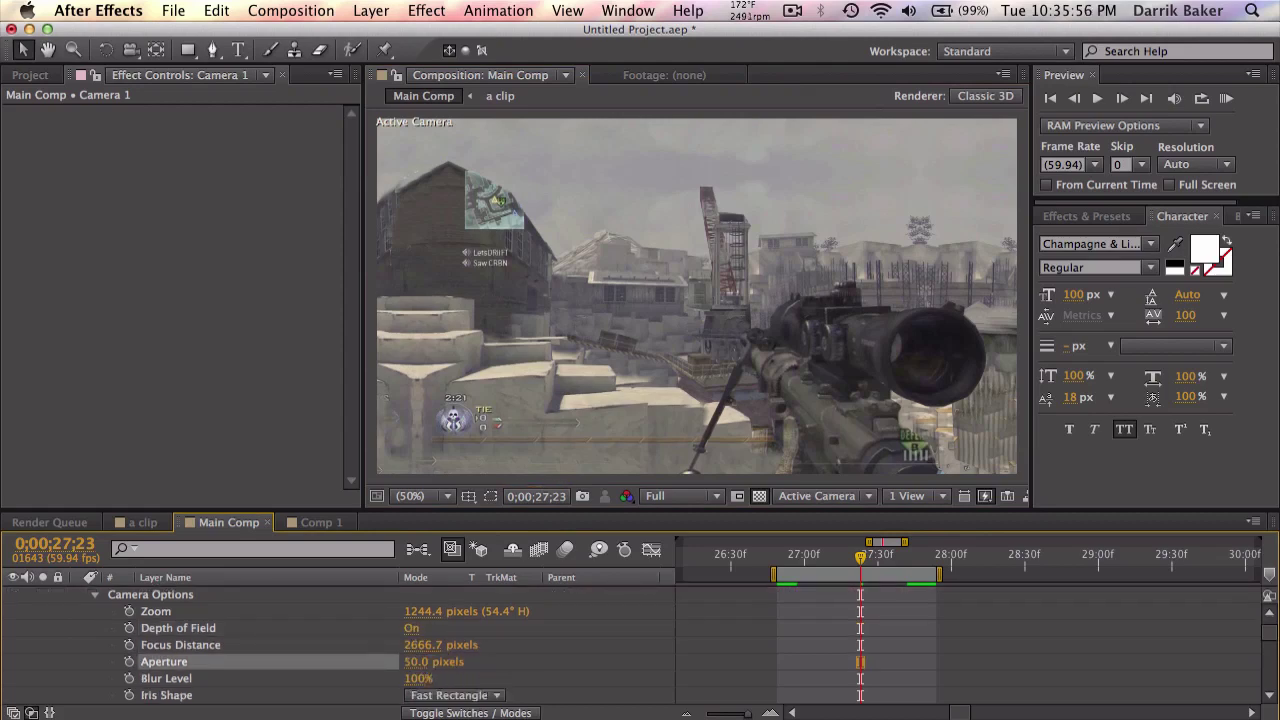
click(420, 662)
text(100)
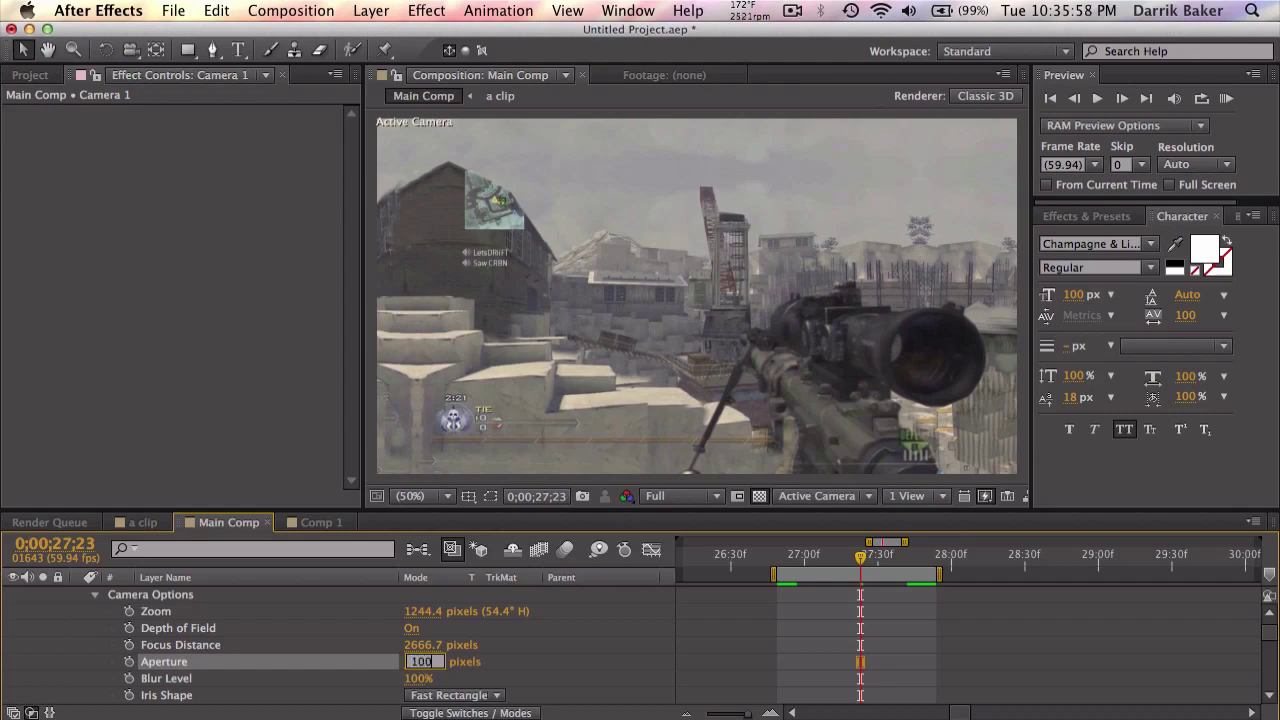
key(Return)
Set Blur Level to 300% and lower Focus Distance to about 1438.7 pixels.
click(418, 679)
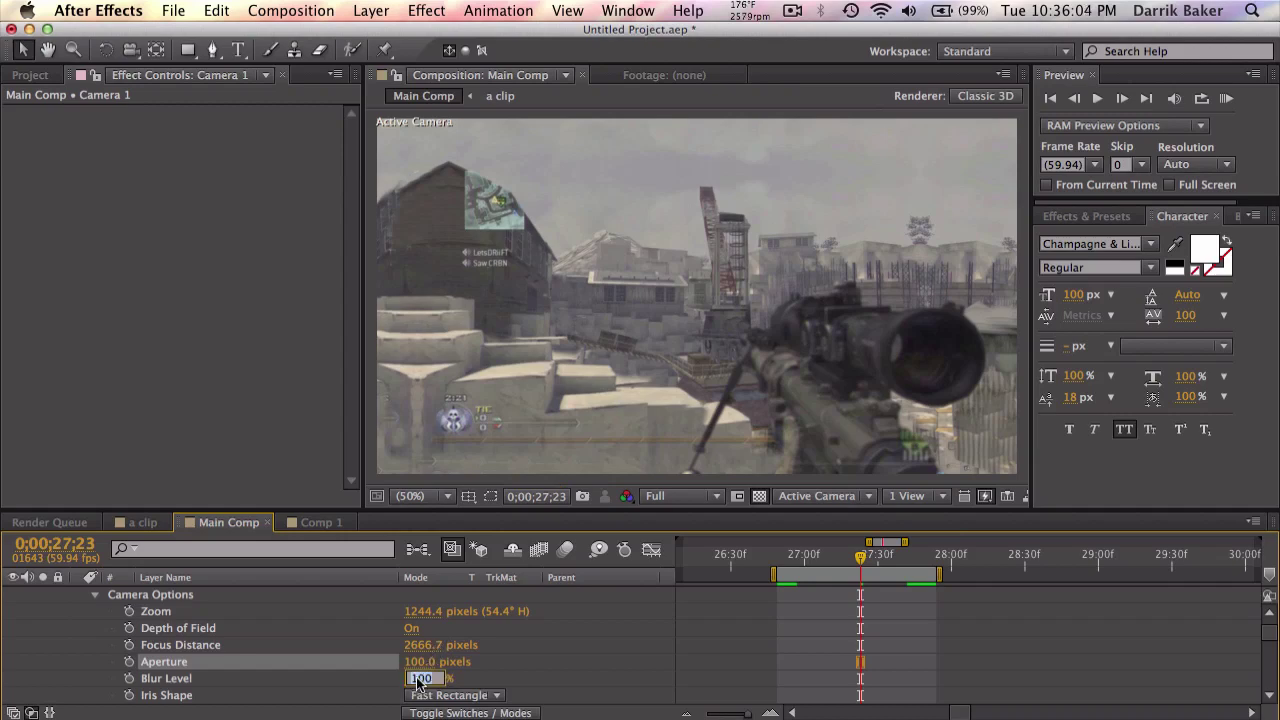
text(300)
key(Return)
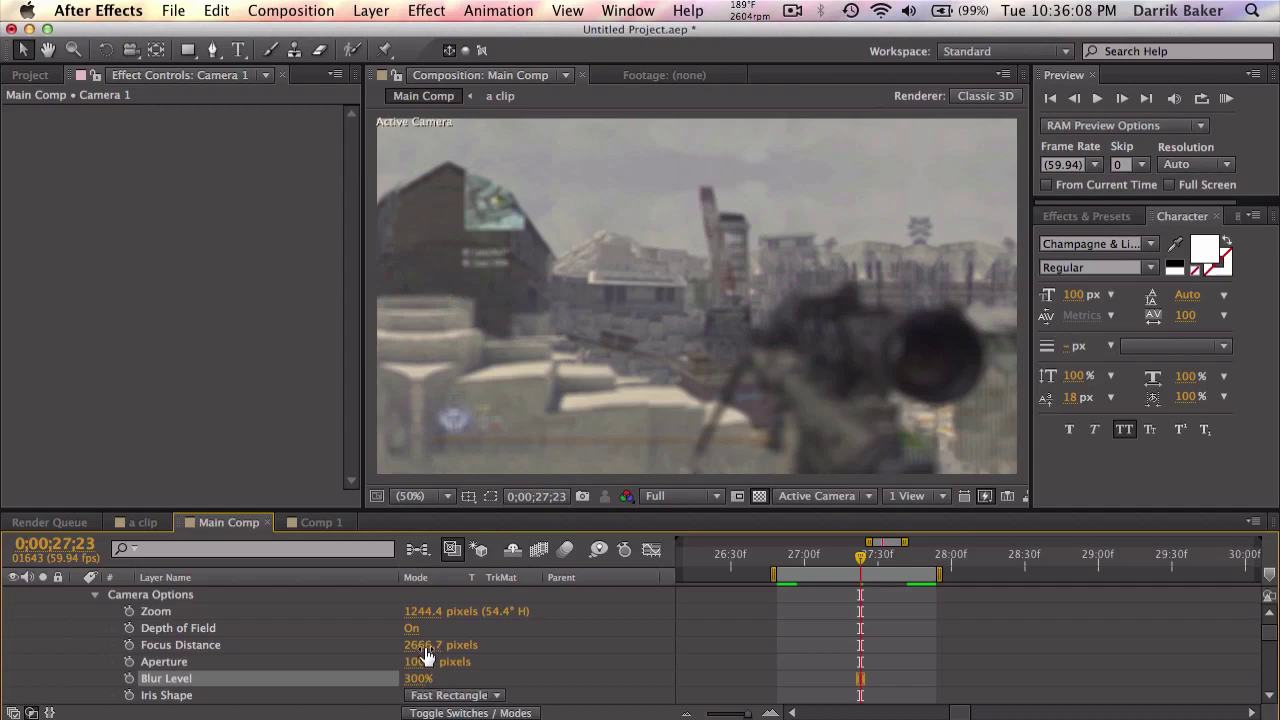
drag(418, 645, 90, 664)
click(335, 645)
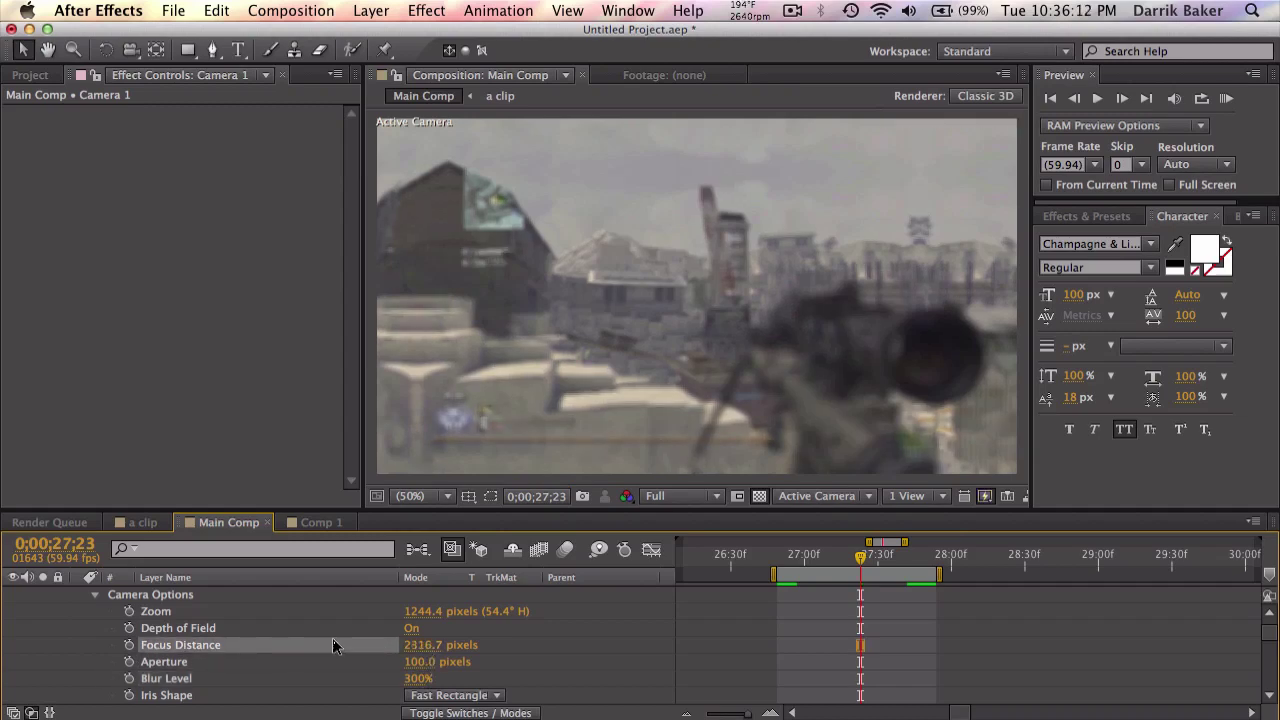
drag(437, 645, 310, 644)
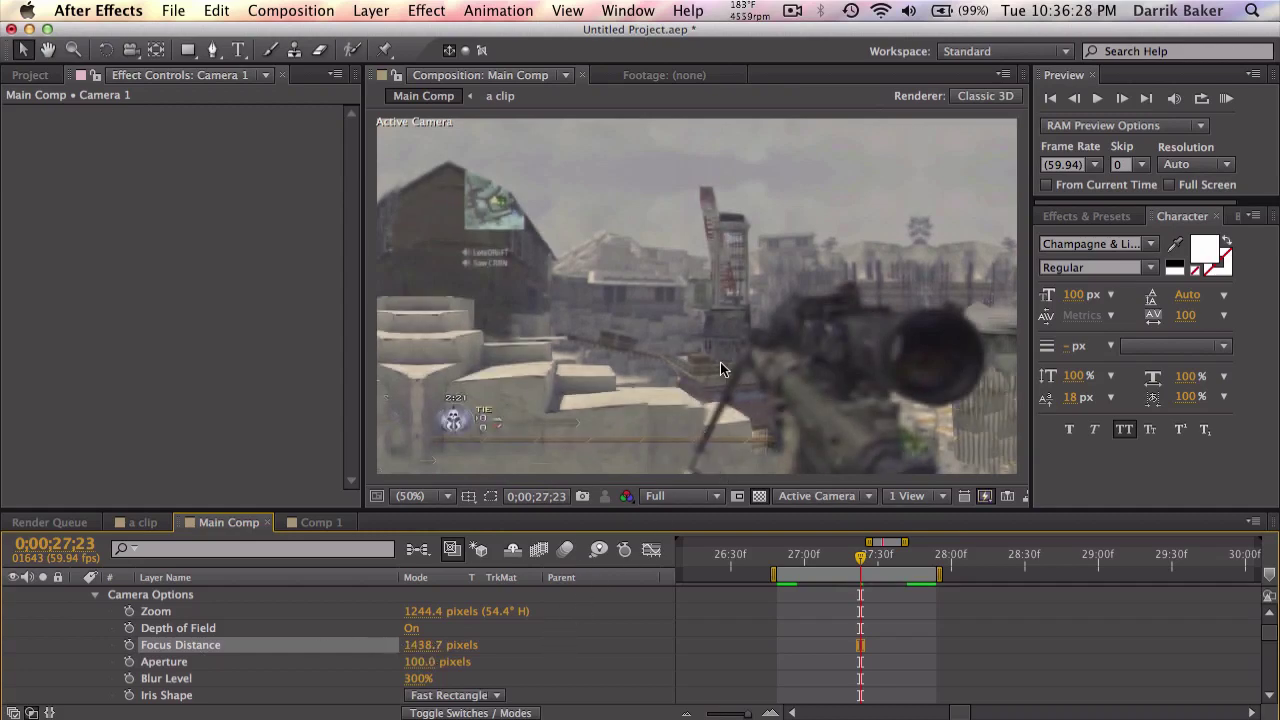
RAM-preview the composition and move the playhead to 0;00;27;30.
key(grave)
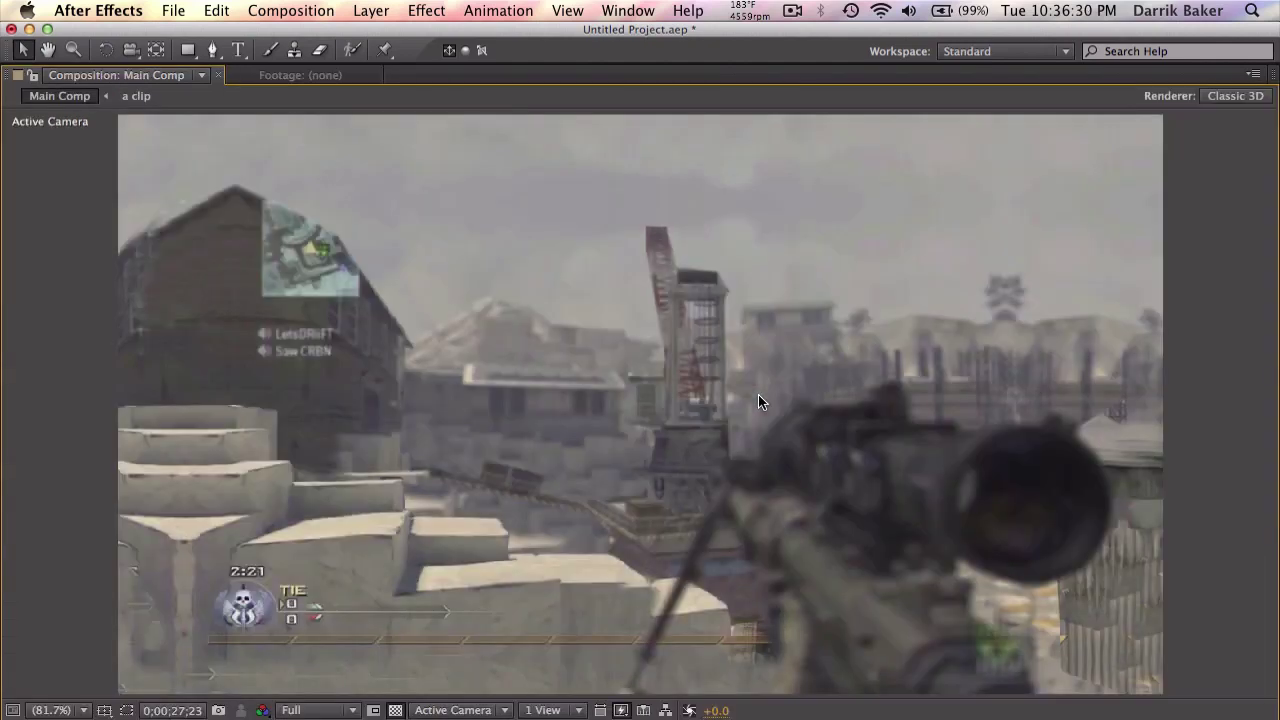
key(grave)
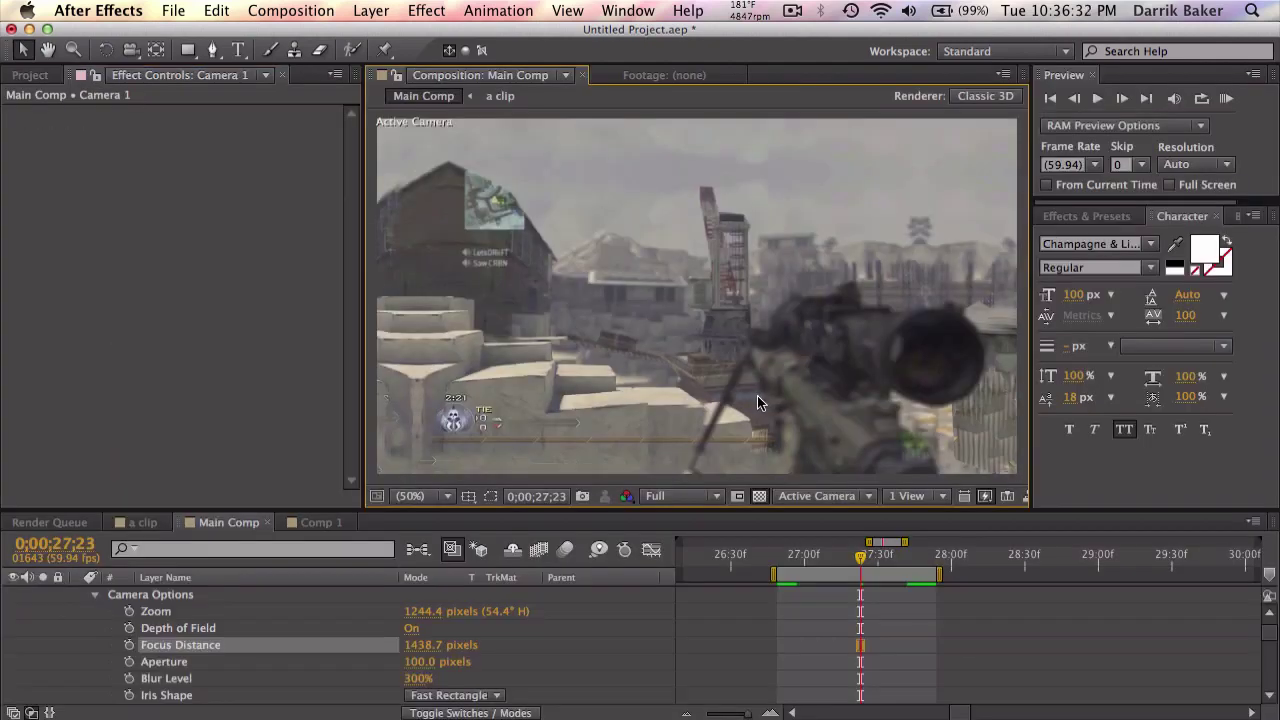
click(1226, 100)
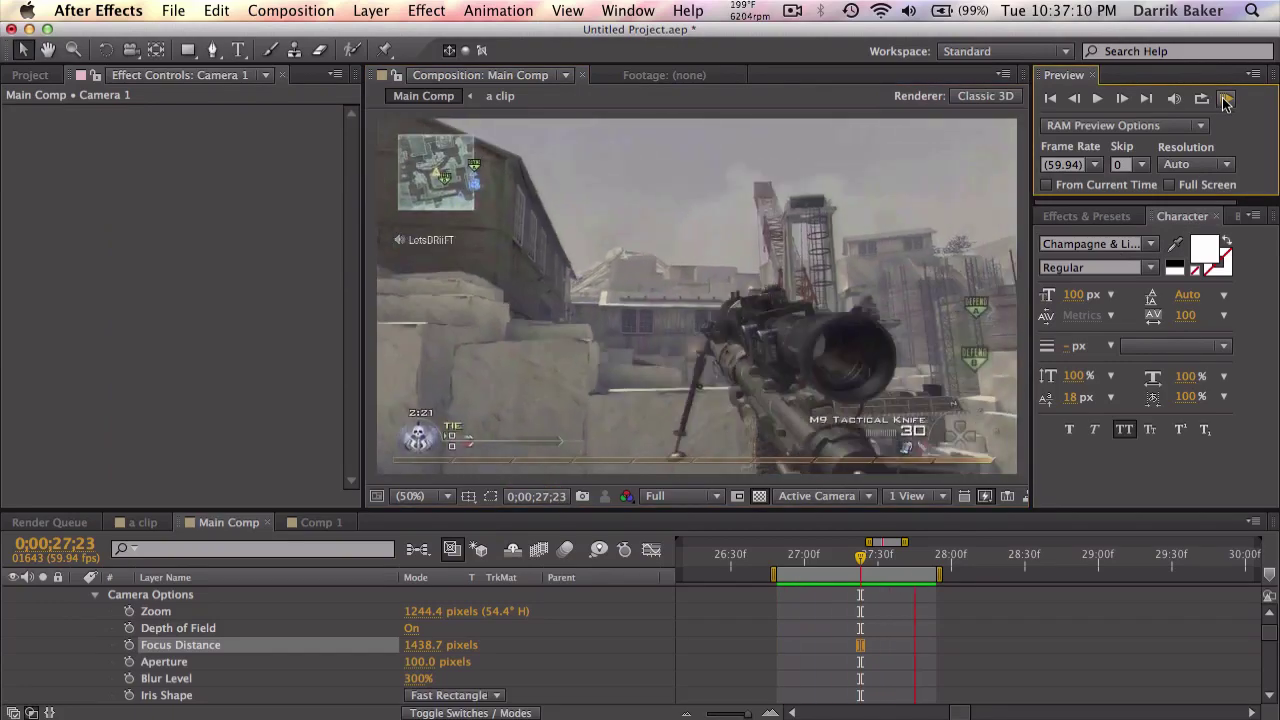
click(826, 559)
drag(824, 558, 877, 559)
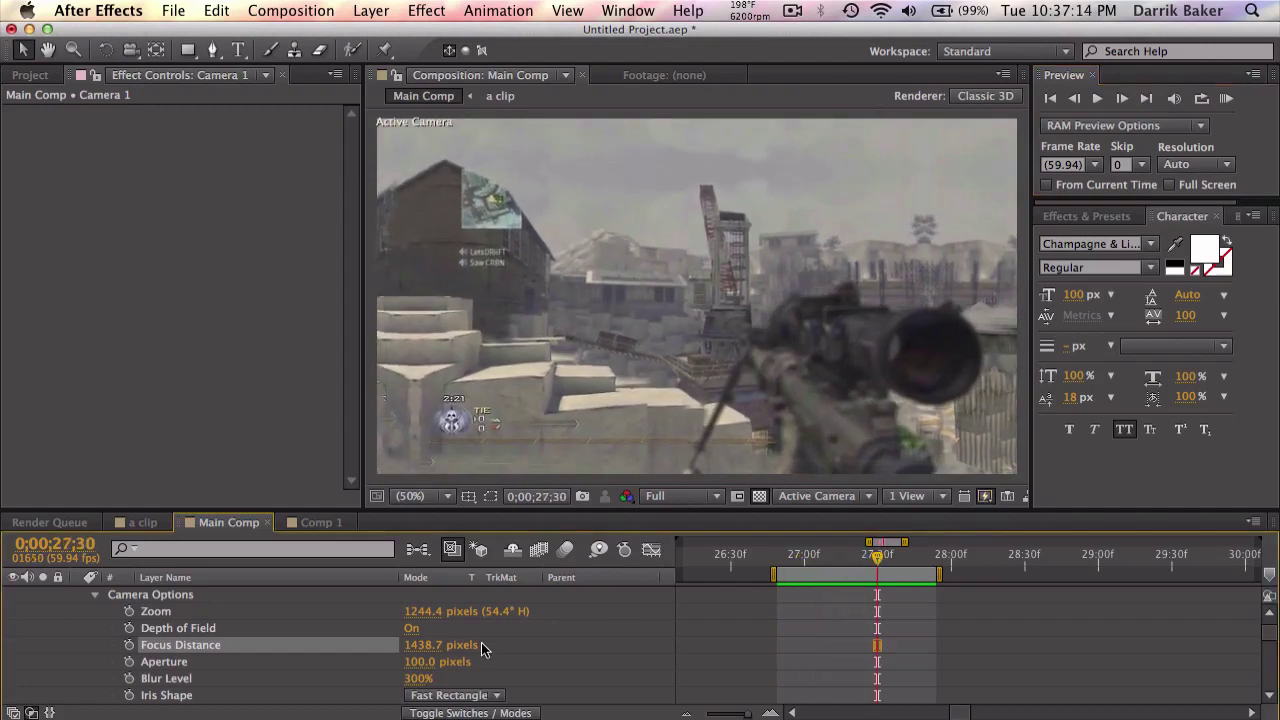
Set the camera's Blur Level to 400% and review the blur at 27;20 and 27;05.
click(420, 678)
text(400)
key(Return)
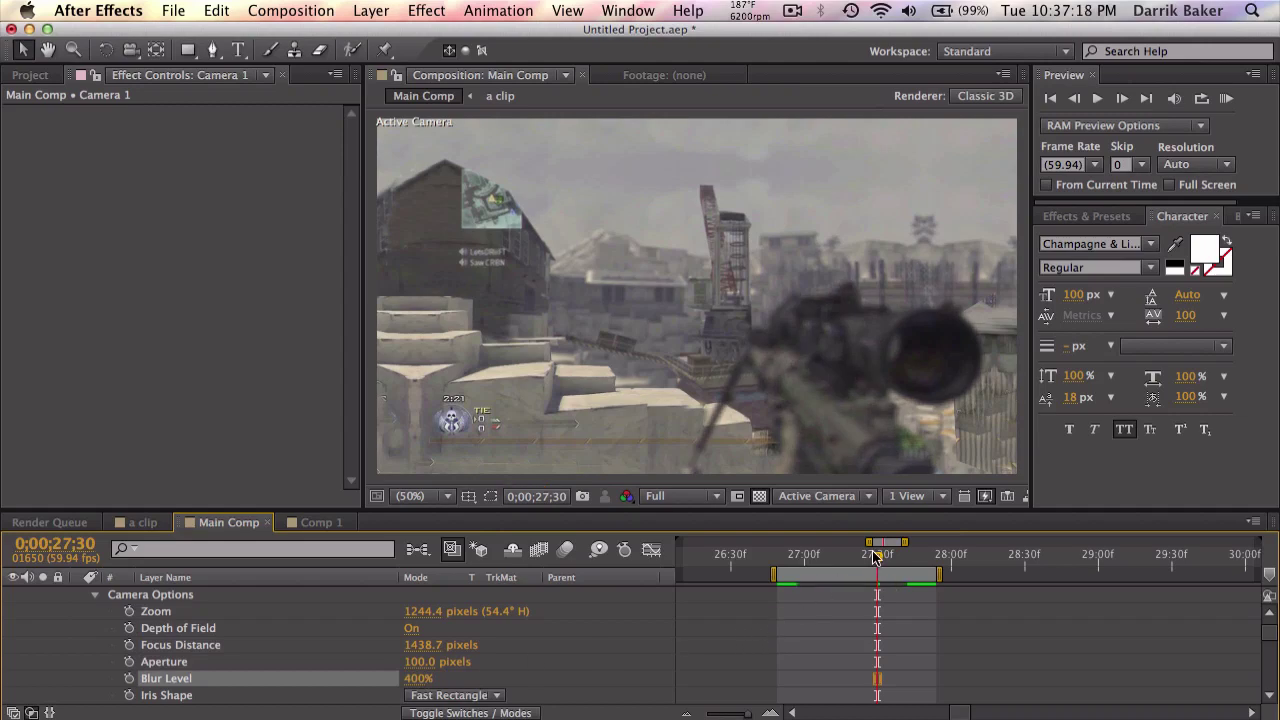
drag(874, 555, 853, 555)
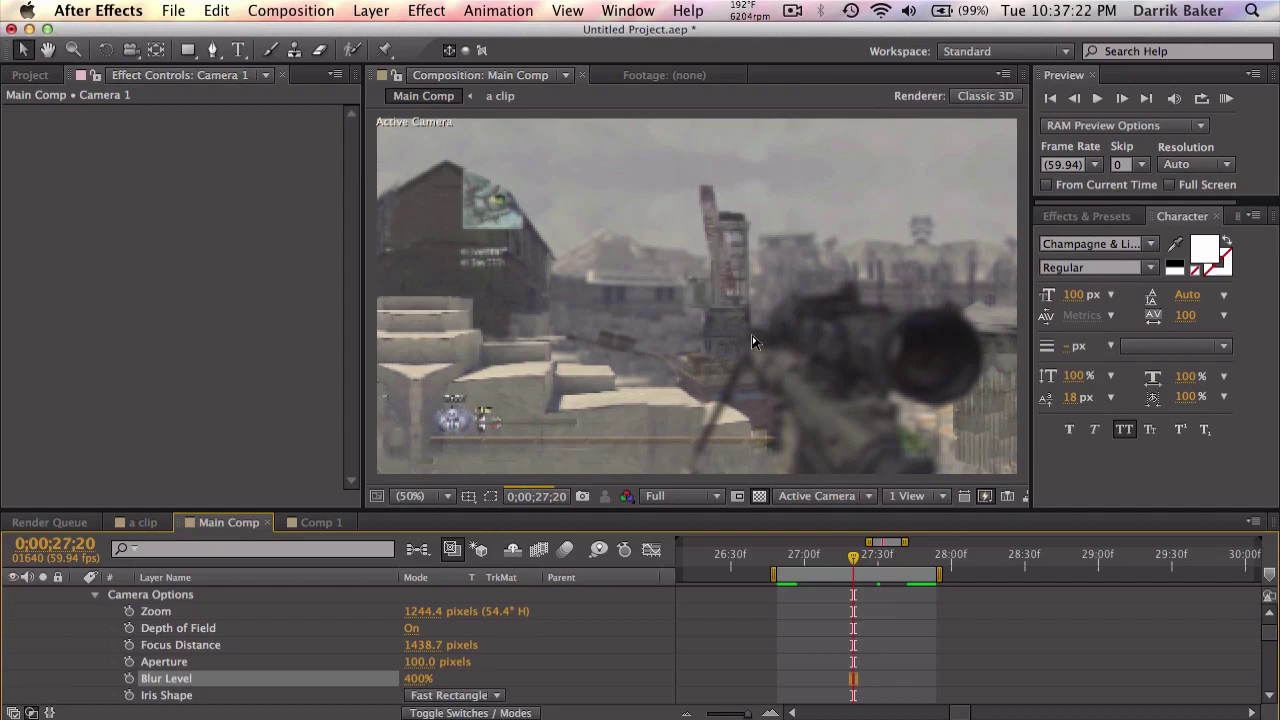
key(grave)
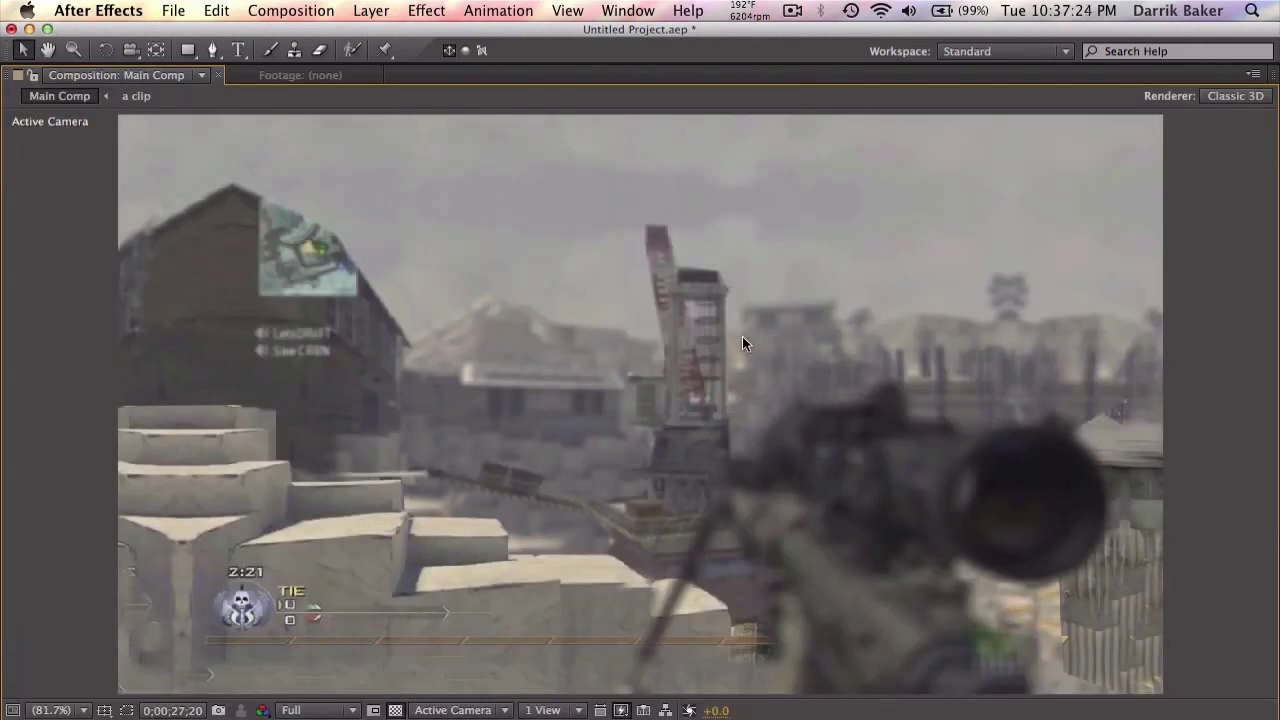
key(grave)
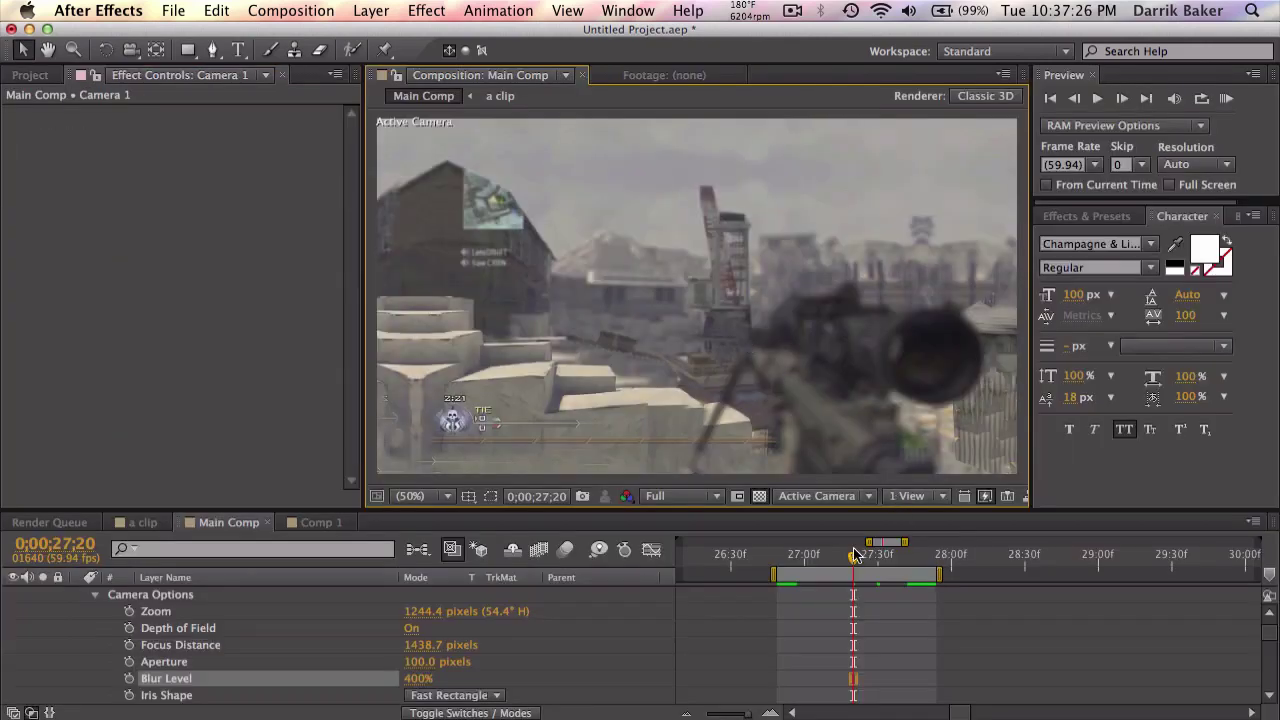
mouse_move(855, 555)
mouse_down()
mouse_move(815, 557)
mouse_move(910, 556)
mouse_move(838, 557)
mouse_up()
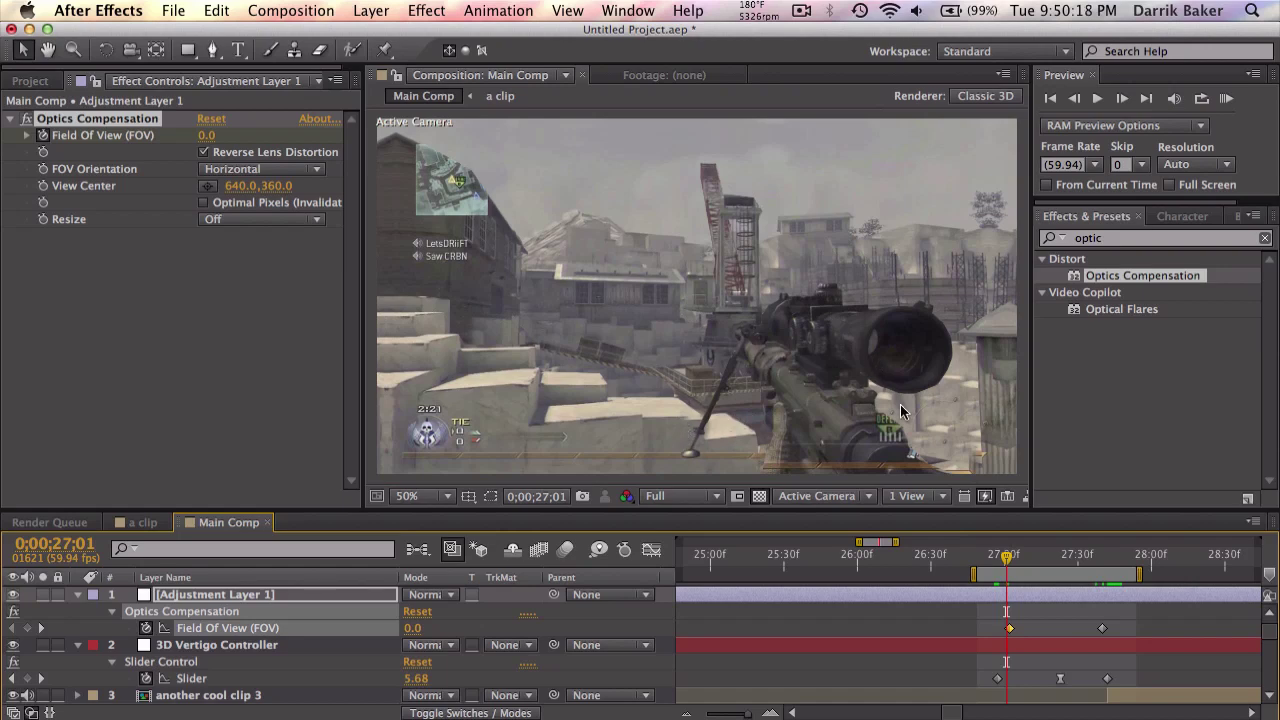
Preview the zoom up to 27;27, then delete Adjustment Layer 1 with its optics distortion.
key(space)
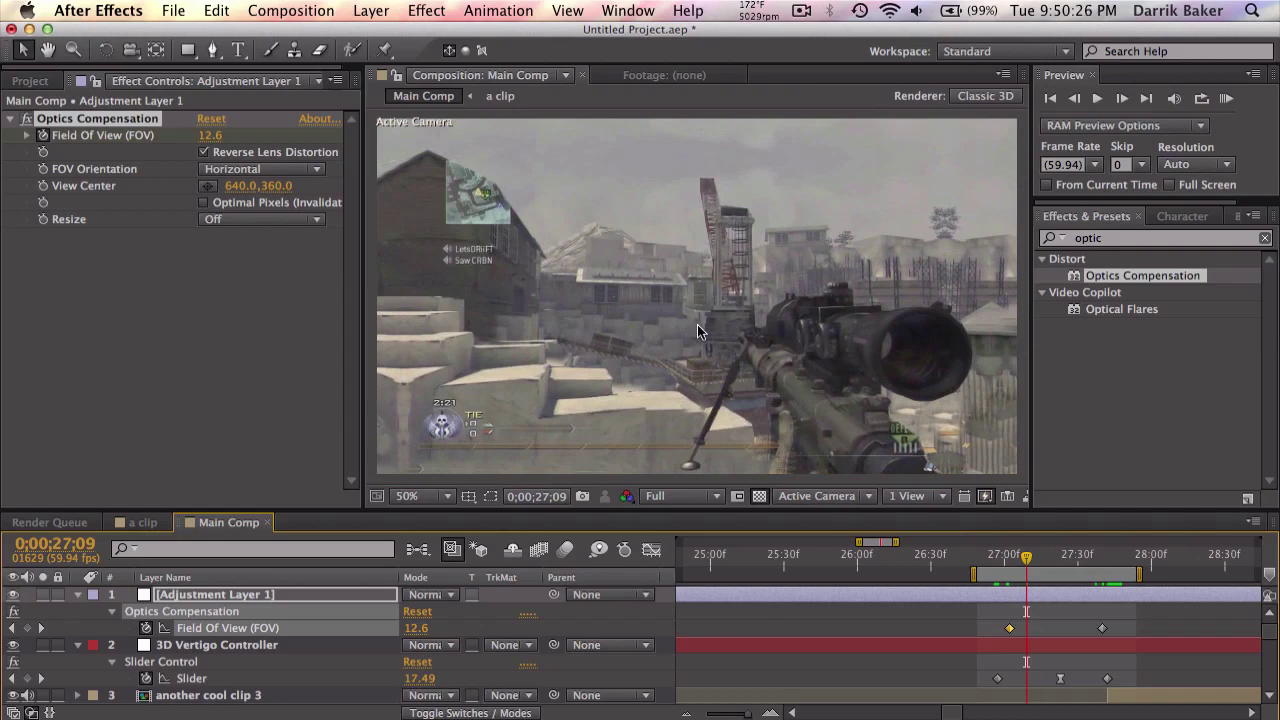
drag(1026, 556, 1073, 560)
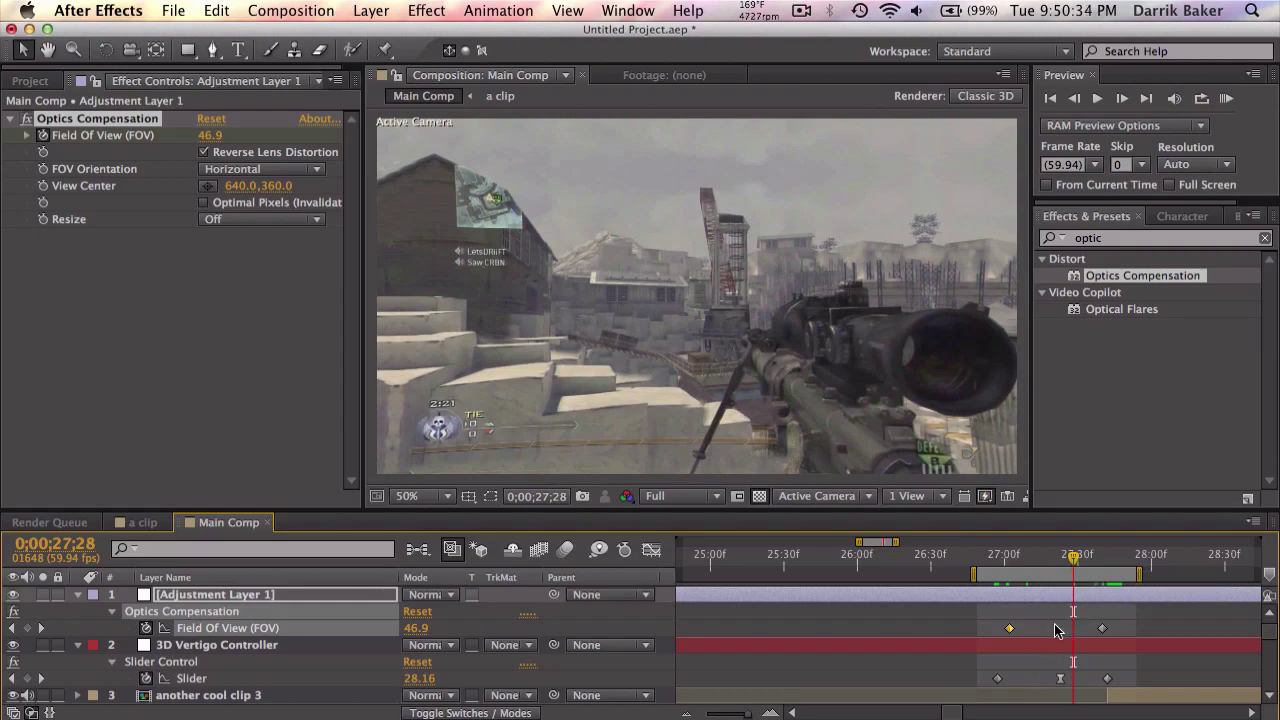
key(Delete)
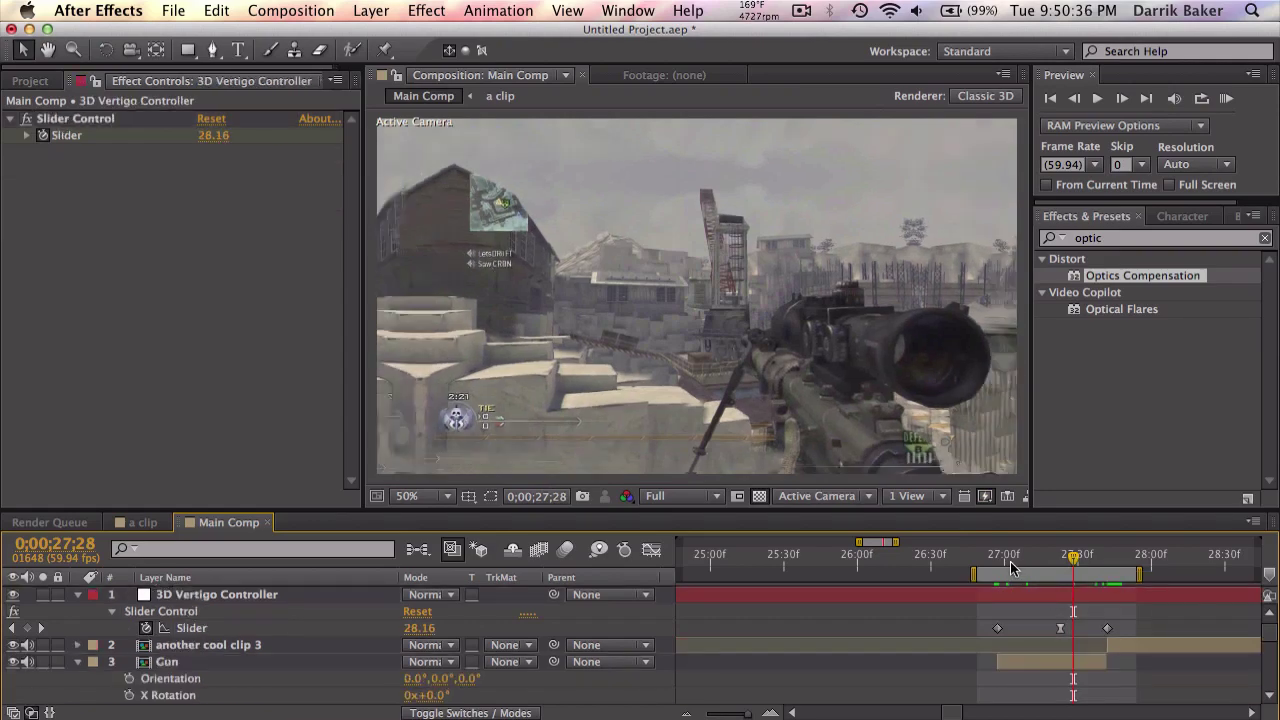
Replay the Vertigo zoom without the distortion and scrub through to 27;26.
mouse_move(1012, 562)
mouse_down()
mouse_move(998, 565)
mouse_move(1121, 555)
mouse_move(1009, 562)
mouse_up()
key(KP_0)
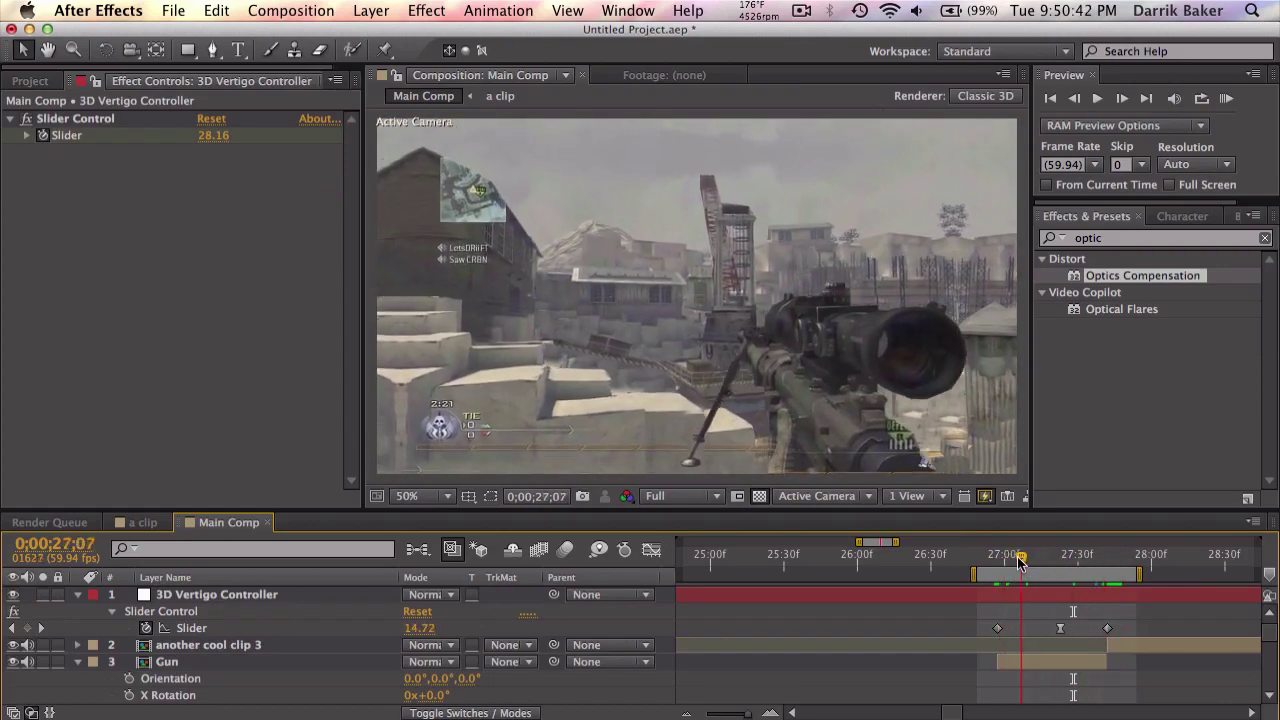
key(space)
mouse_move(1028, 560)
mouse_down()
mouse_move(1093, 557)
mouse_move(1021, 560)
mouse_up()
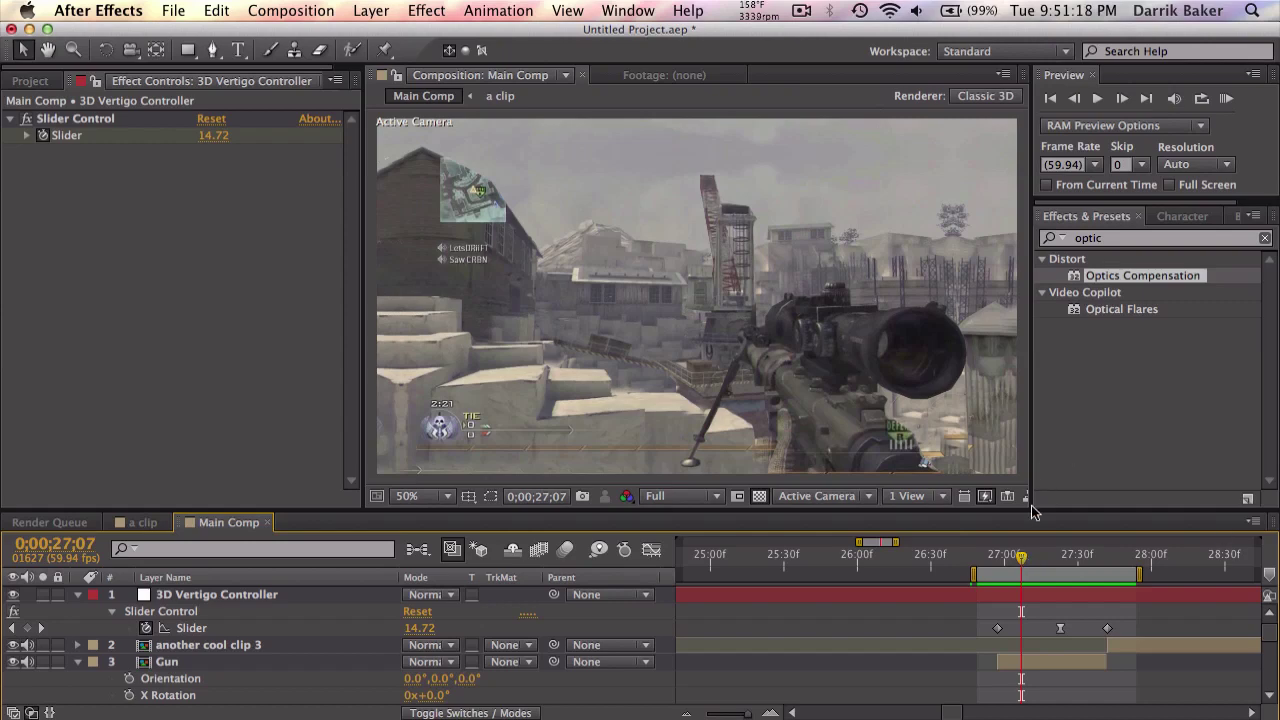
drag(1022, 562, 1061, 556)
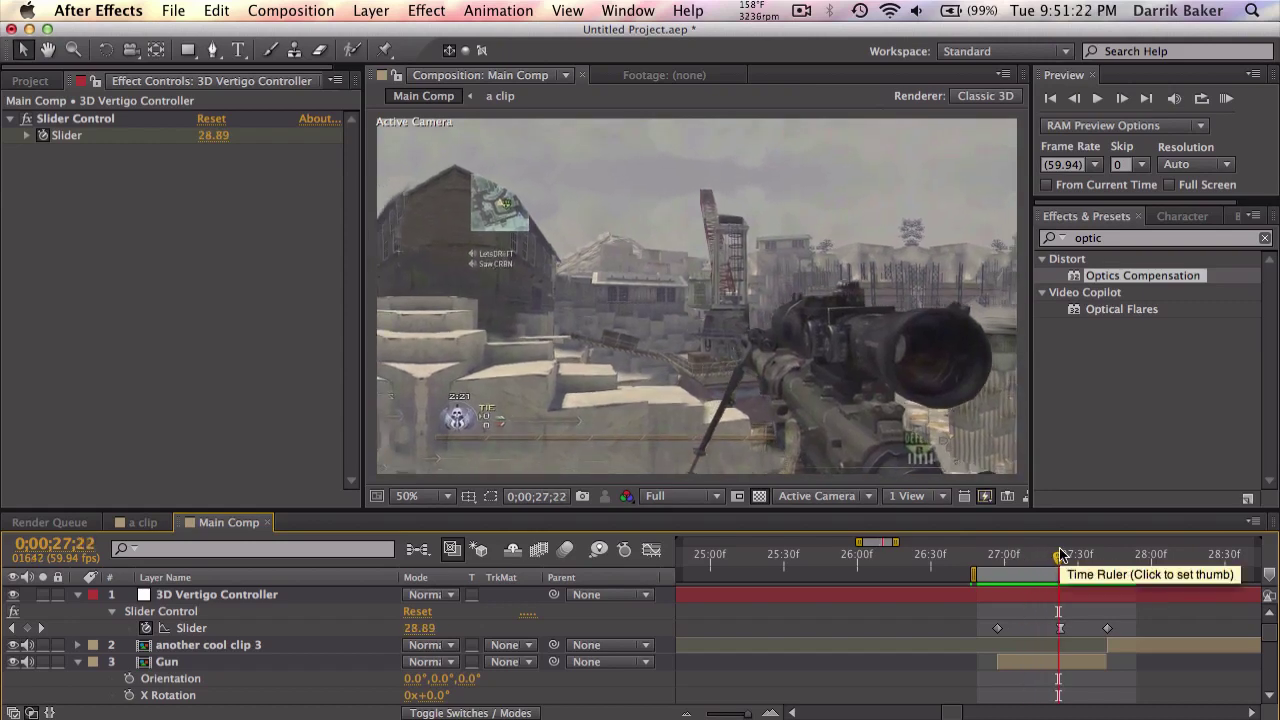
mouse_move(1062, 556)
mouse_down()
mouse_move(1100, 556)
mouse_move(1051, 558)
mouse_up()
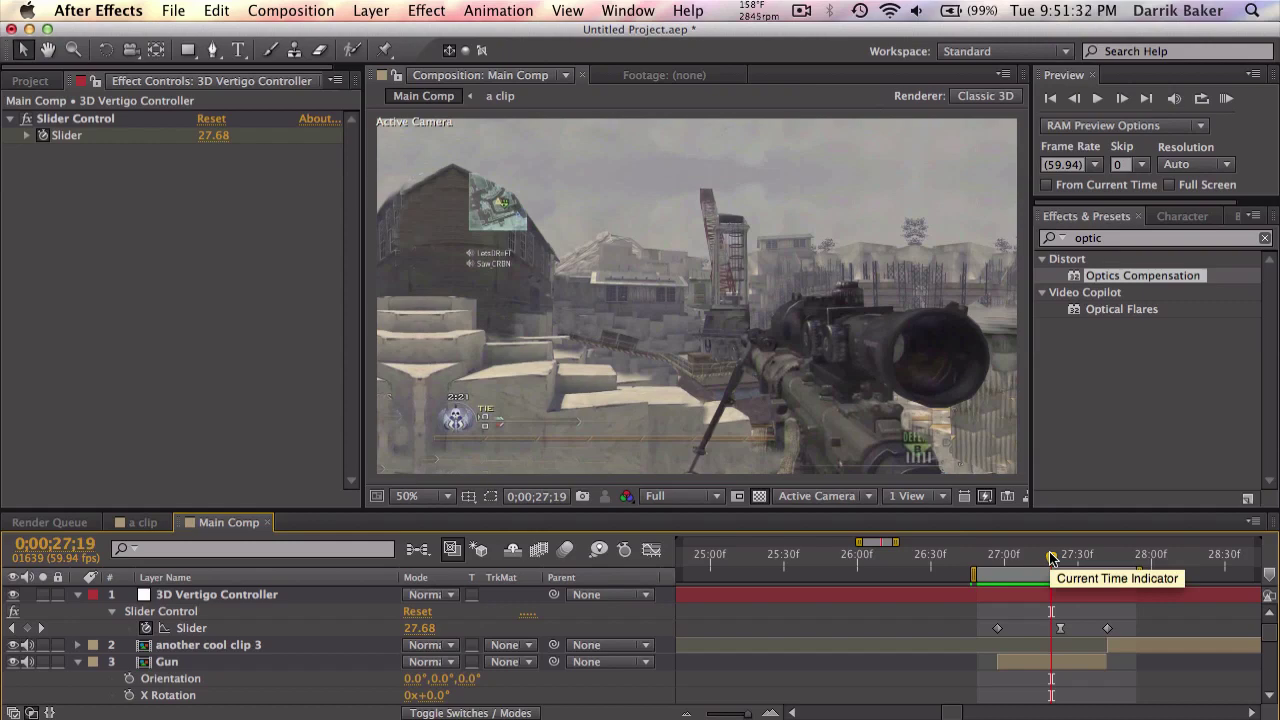
drag(1051, 557, 1110, 565)
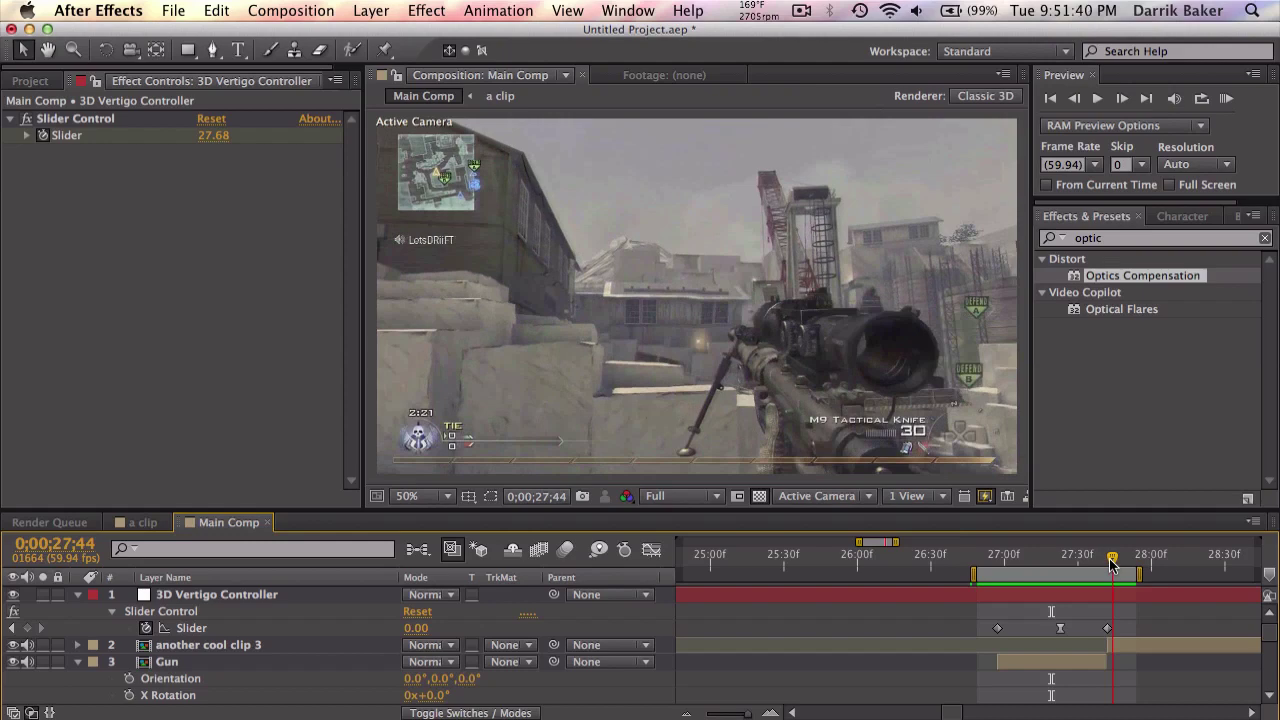